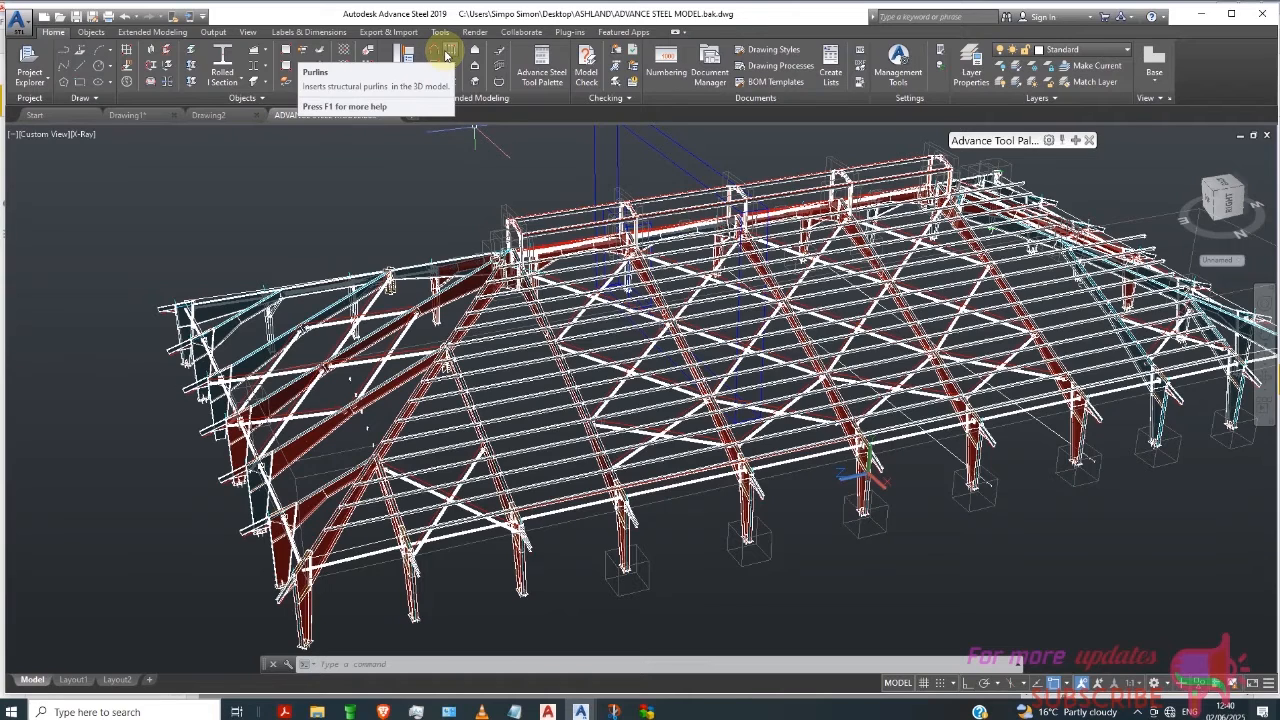
Step: Insert structural purlins across the five rafters of the unpurlined hip end, without a reference point or an additional reference beam
left_click(451, 55)
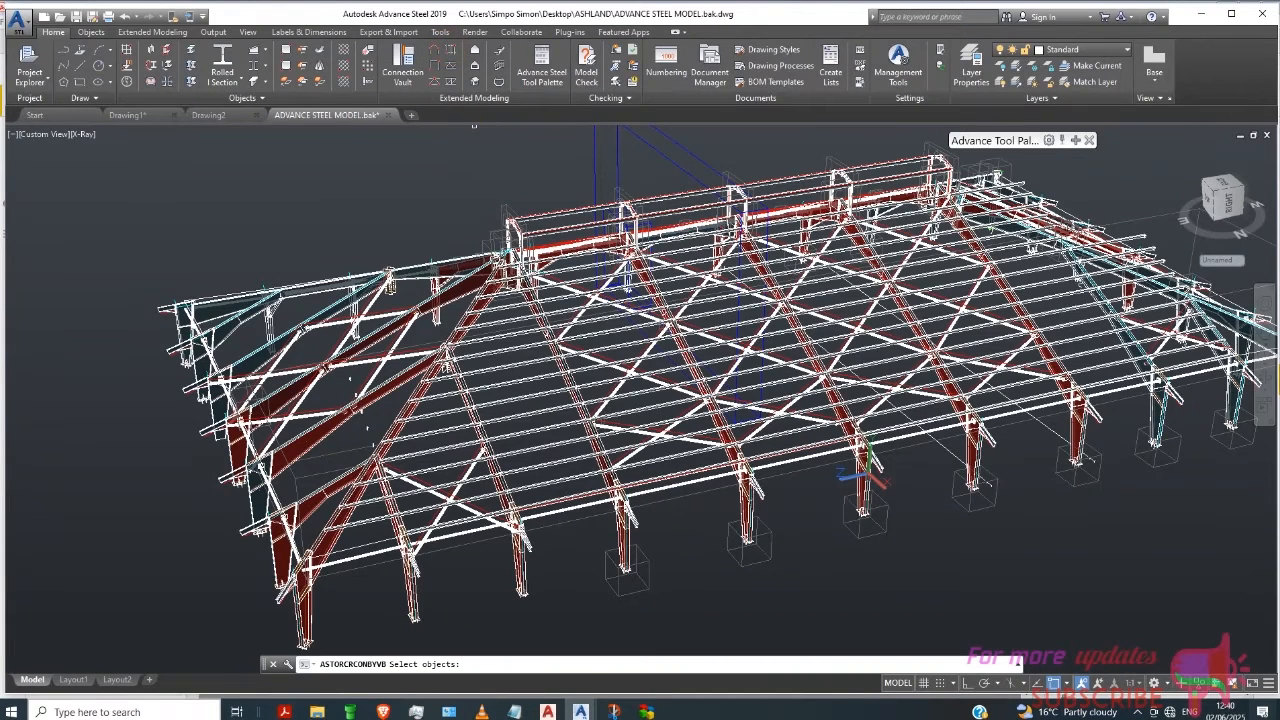
left_click(341, 486)
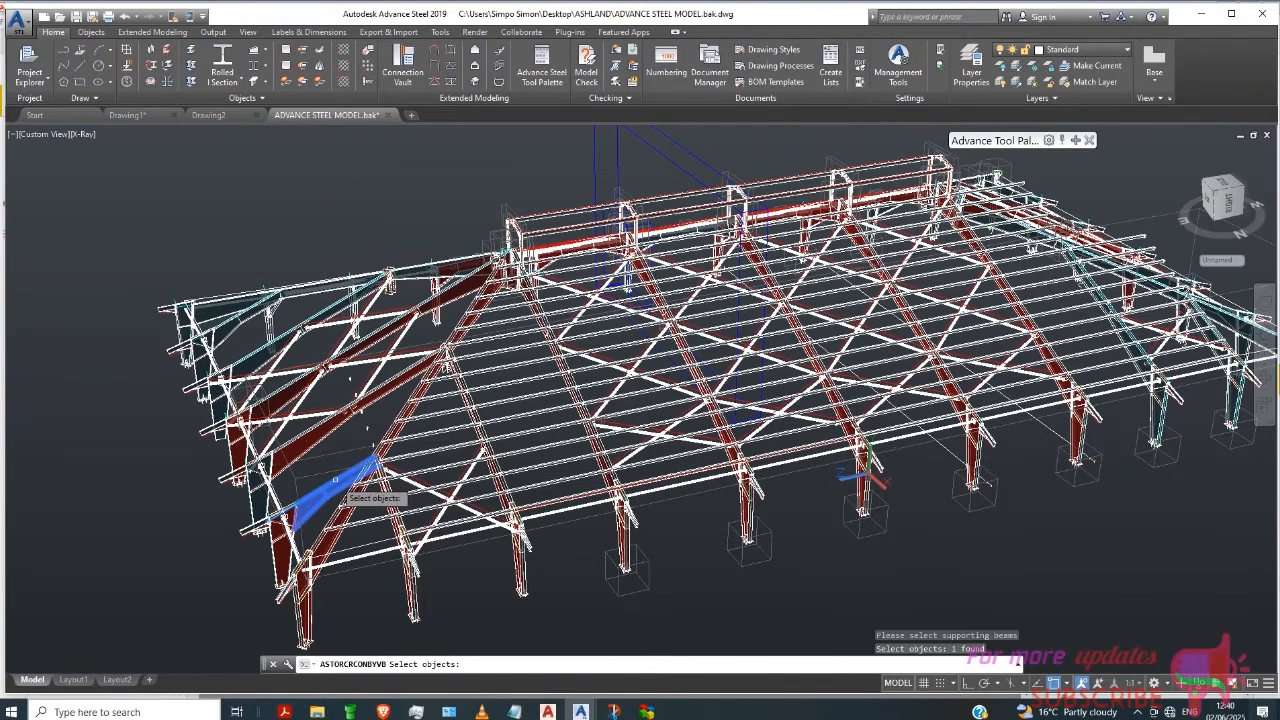
left_click(318, 447)
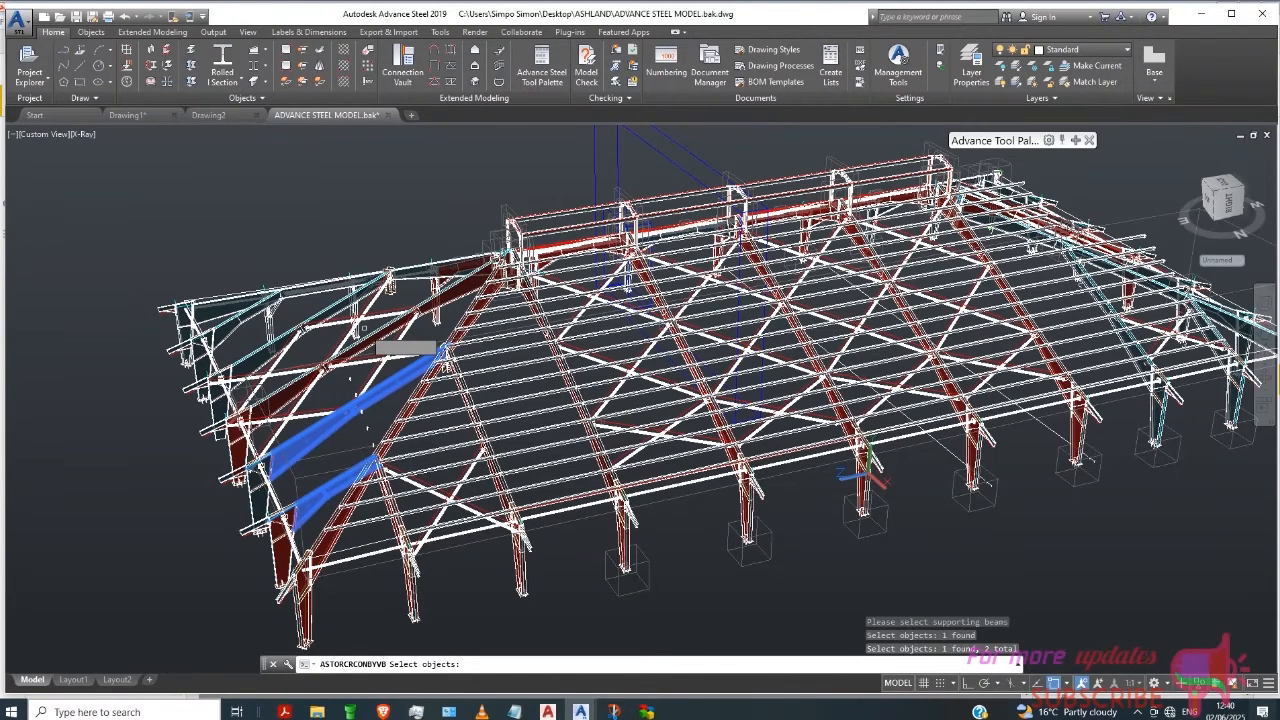
left_click(372, 343)
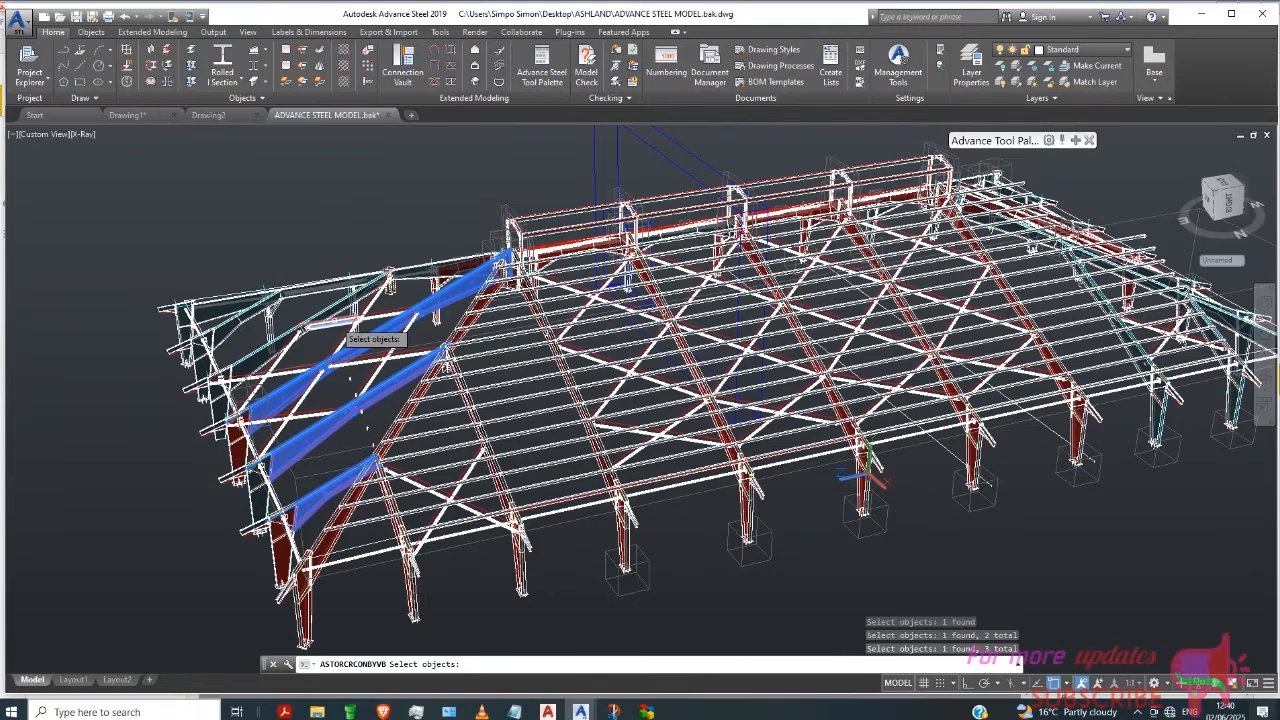
left_click(333, 311)
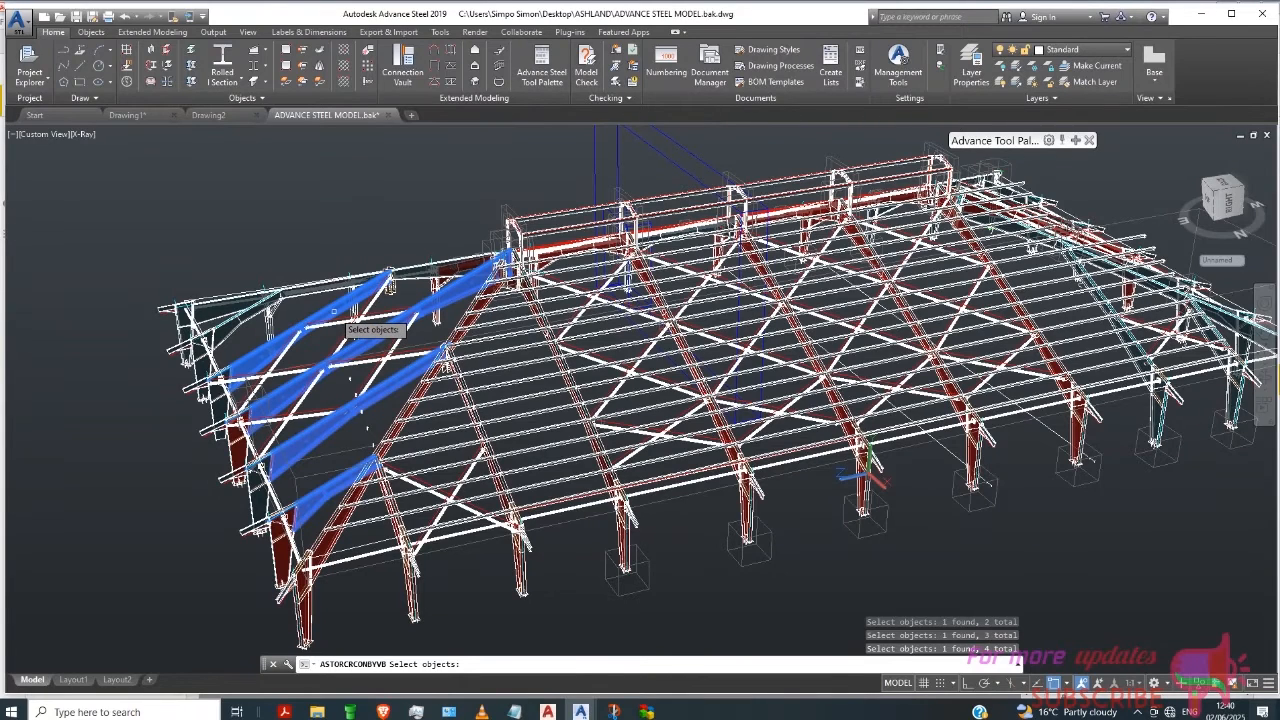
left_click(240, 332)
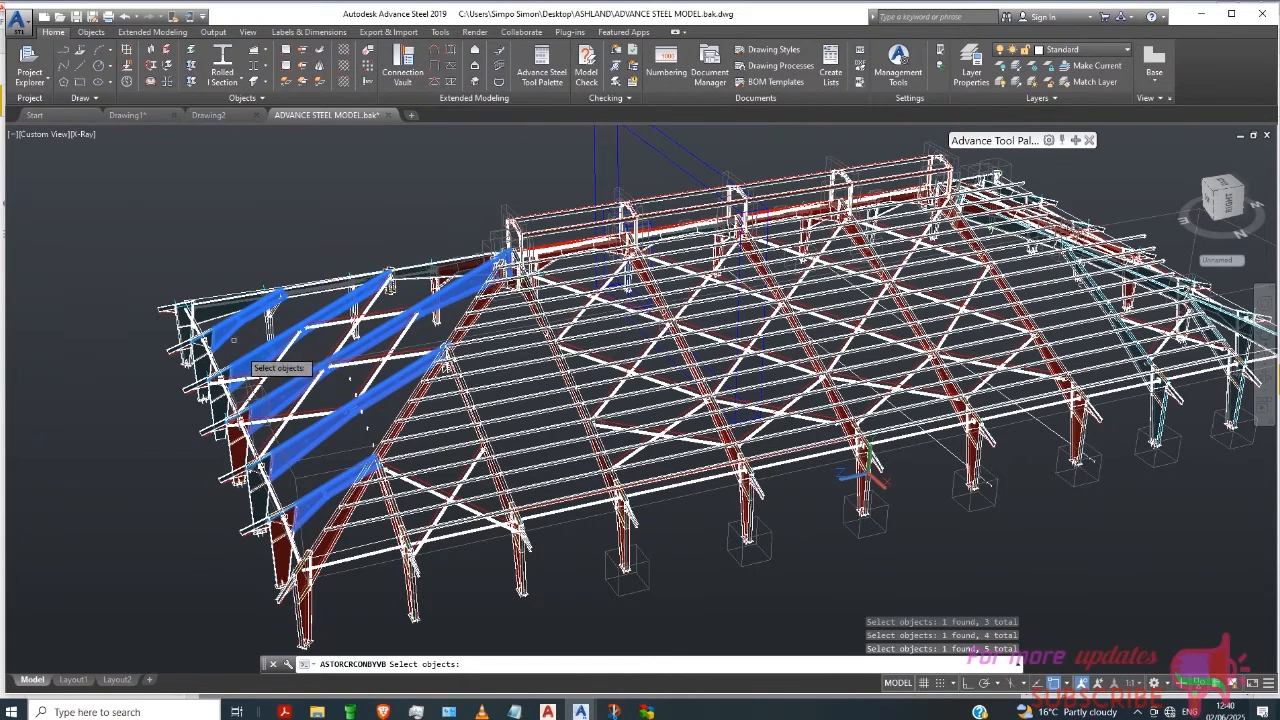
right_click(263, 396)
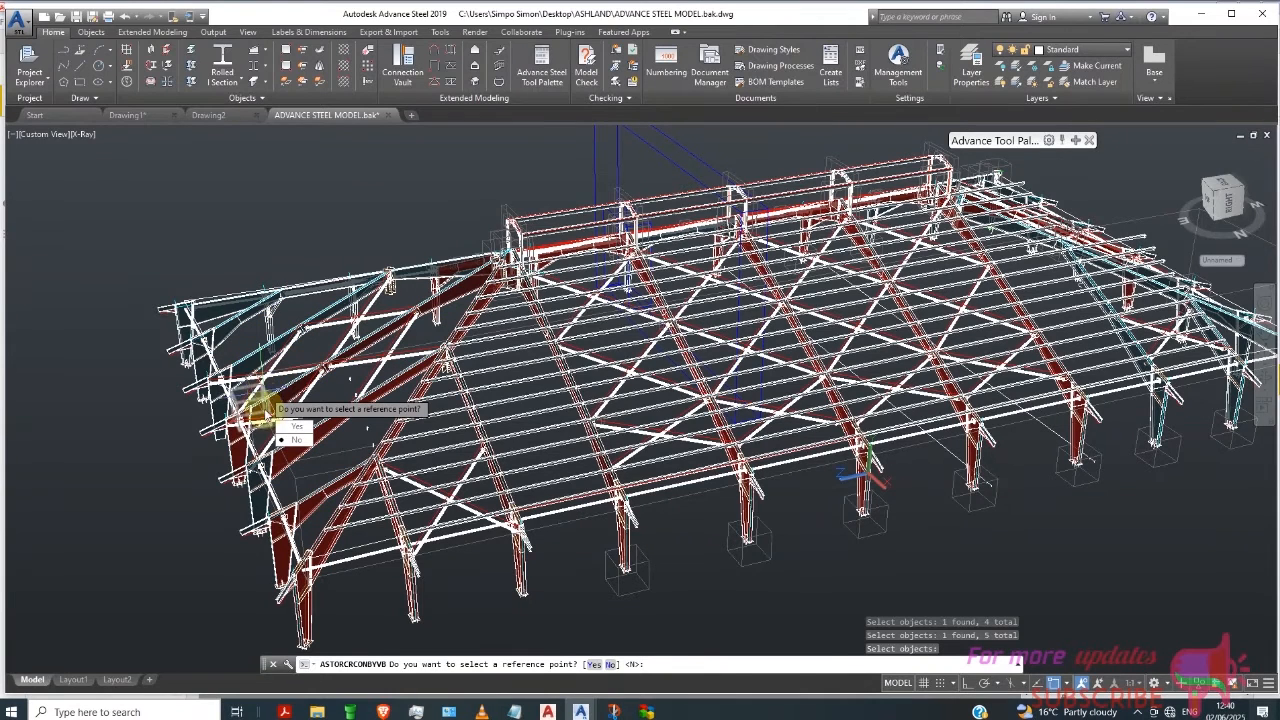
left_click(285, 439)
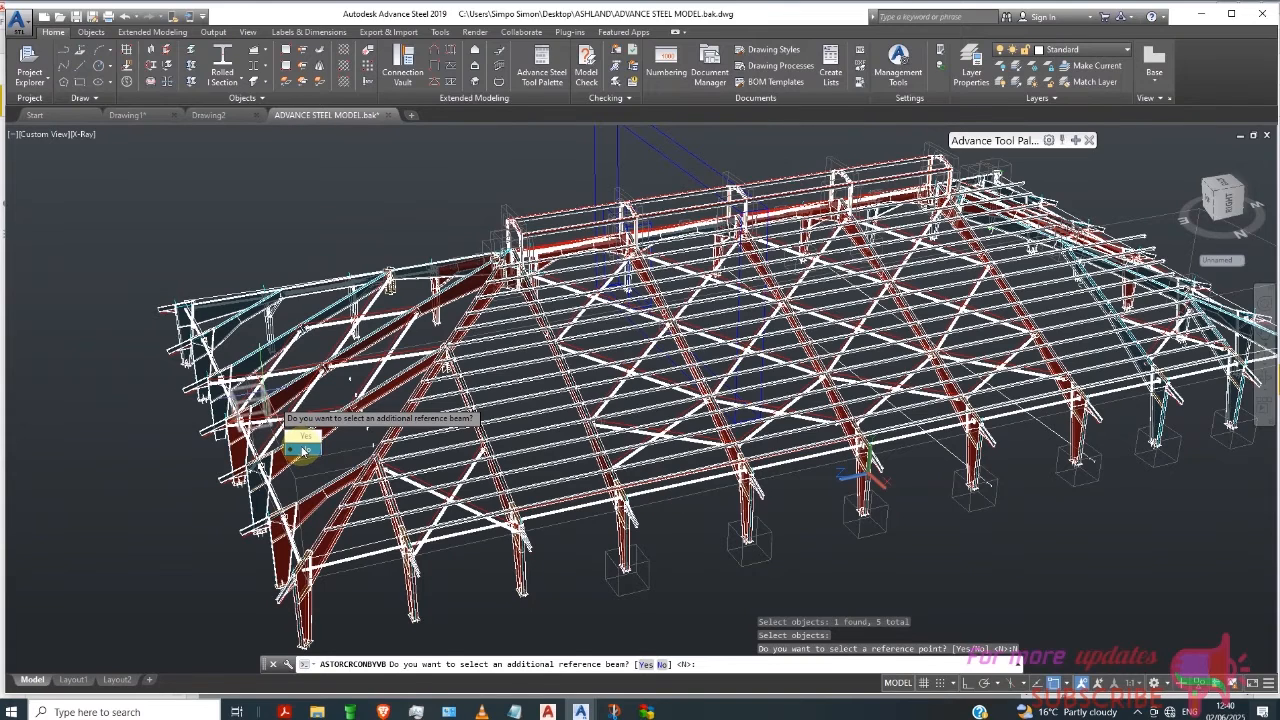
left_click(303, 450)
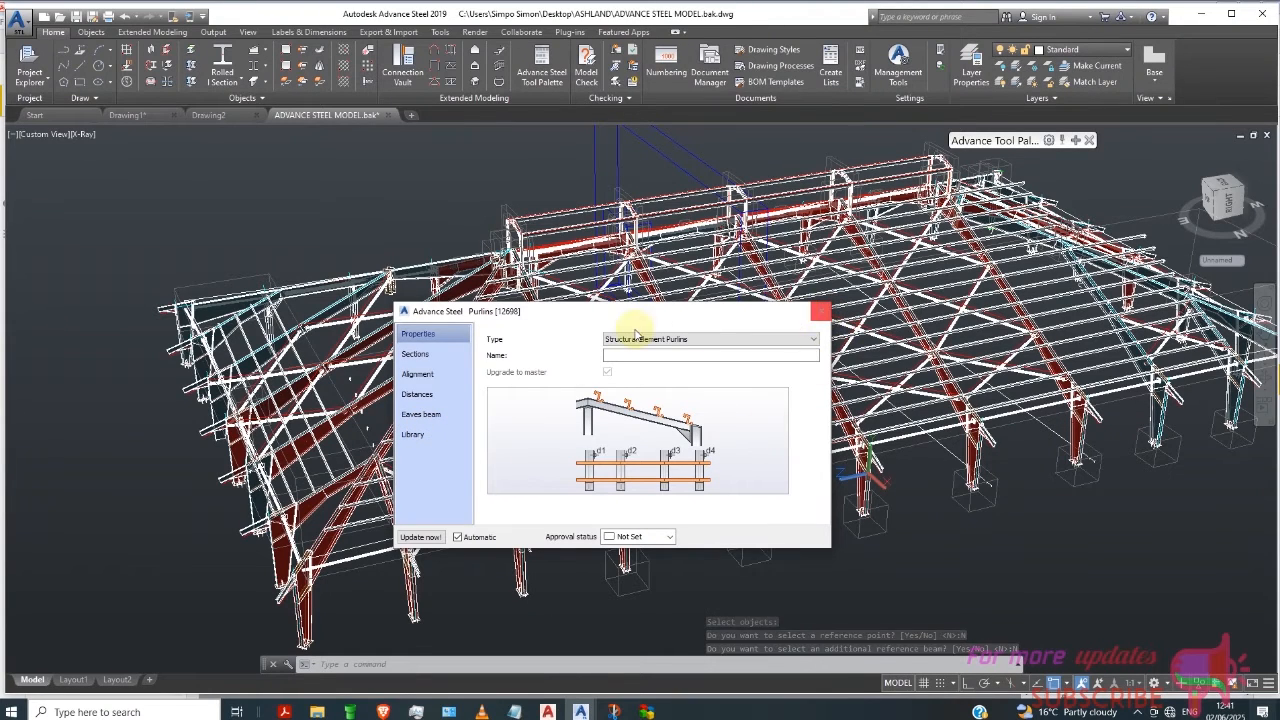
Step: Set the new purlins' section class to AISC 14.1 C Channels
left_click(457, 365)
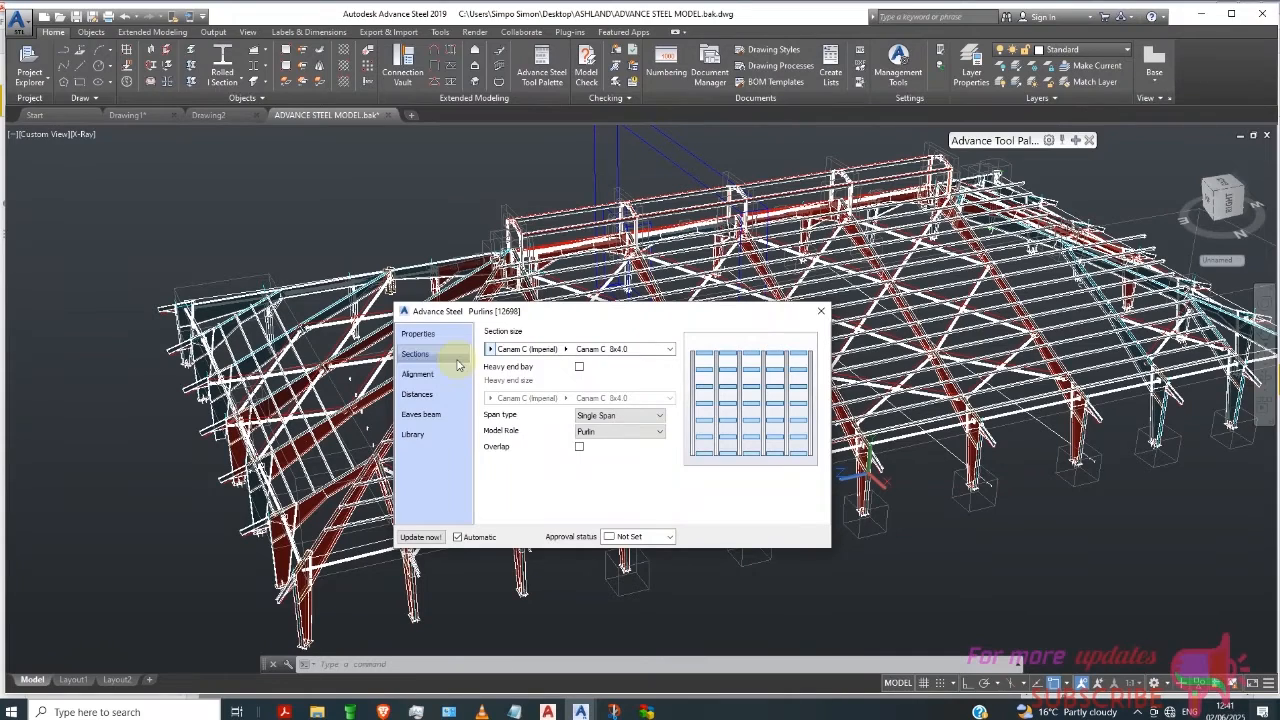
left_click(566, 349)
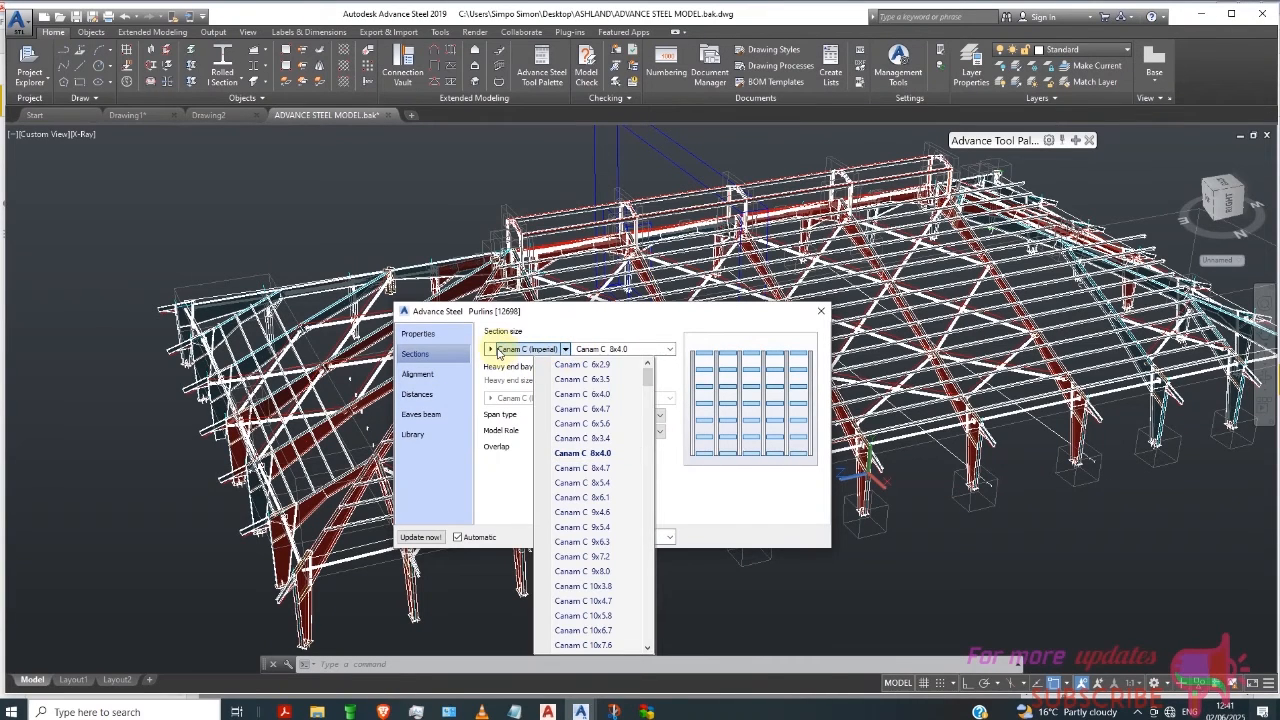
left_click(494, 350)
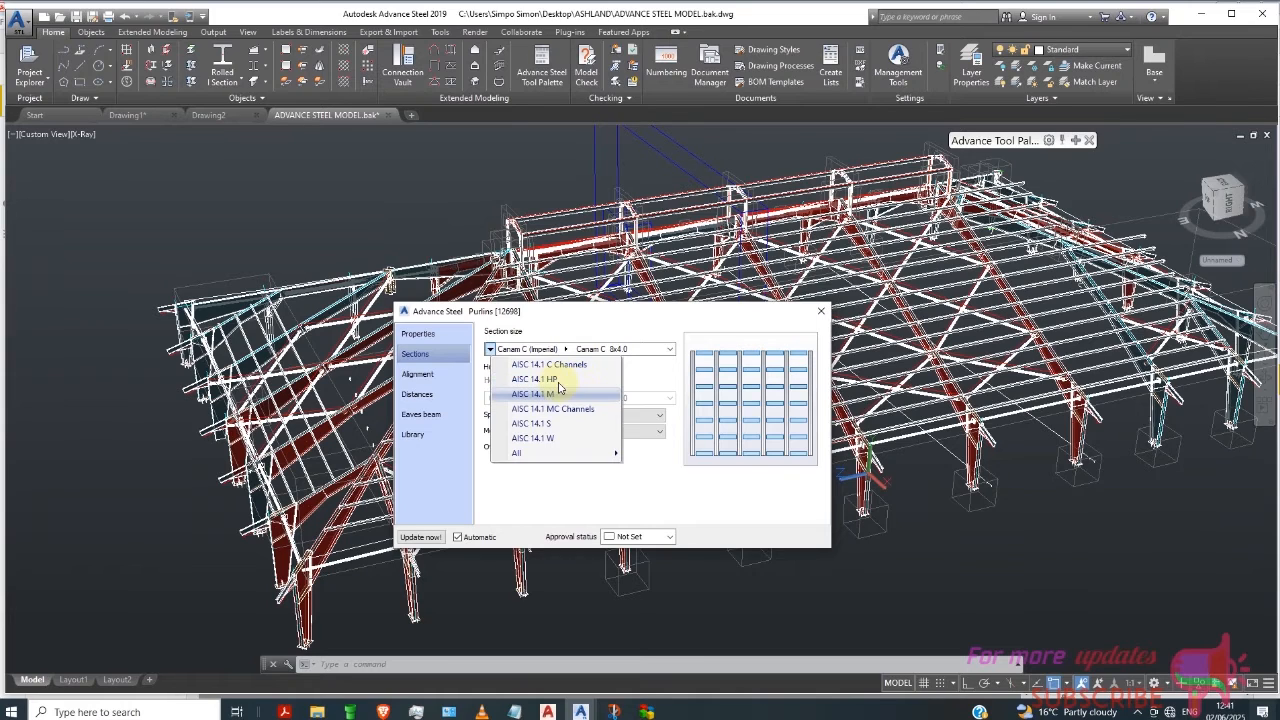
left_click(557, 380)
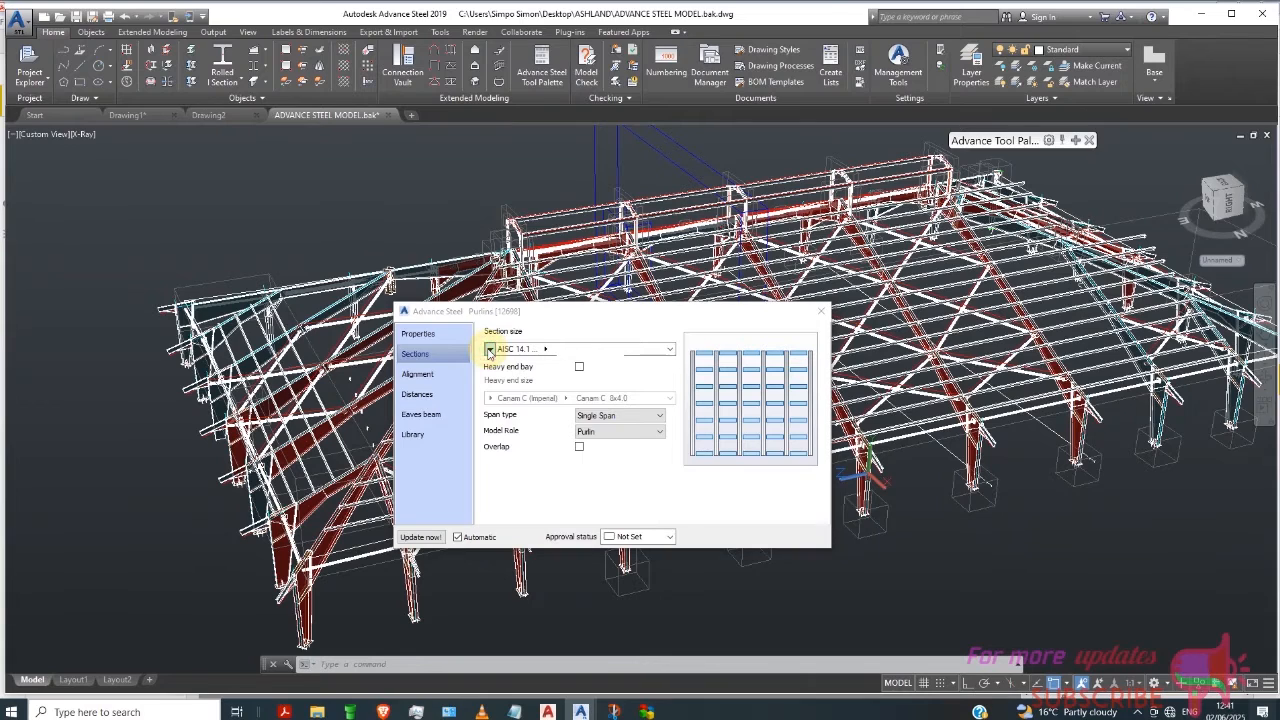
left_click(505, 348)
left_click(510, 360)
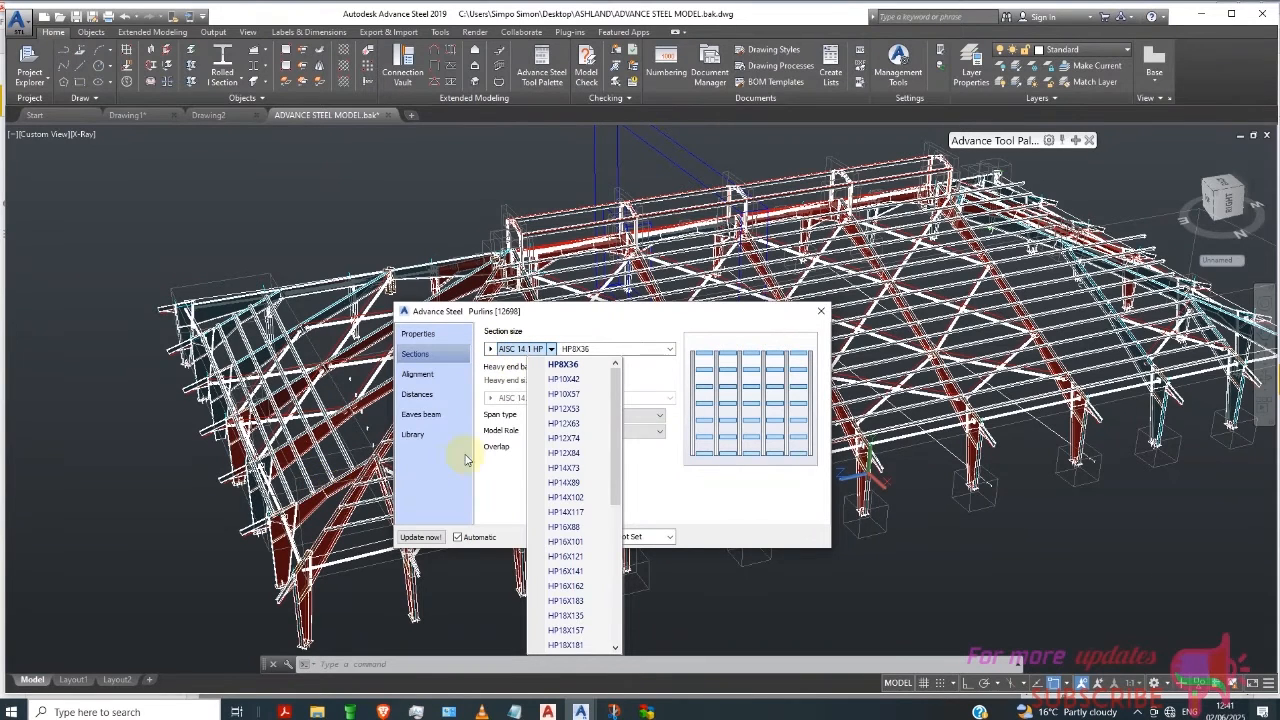
left_click(489, 348)
left_click(489, 348)
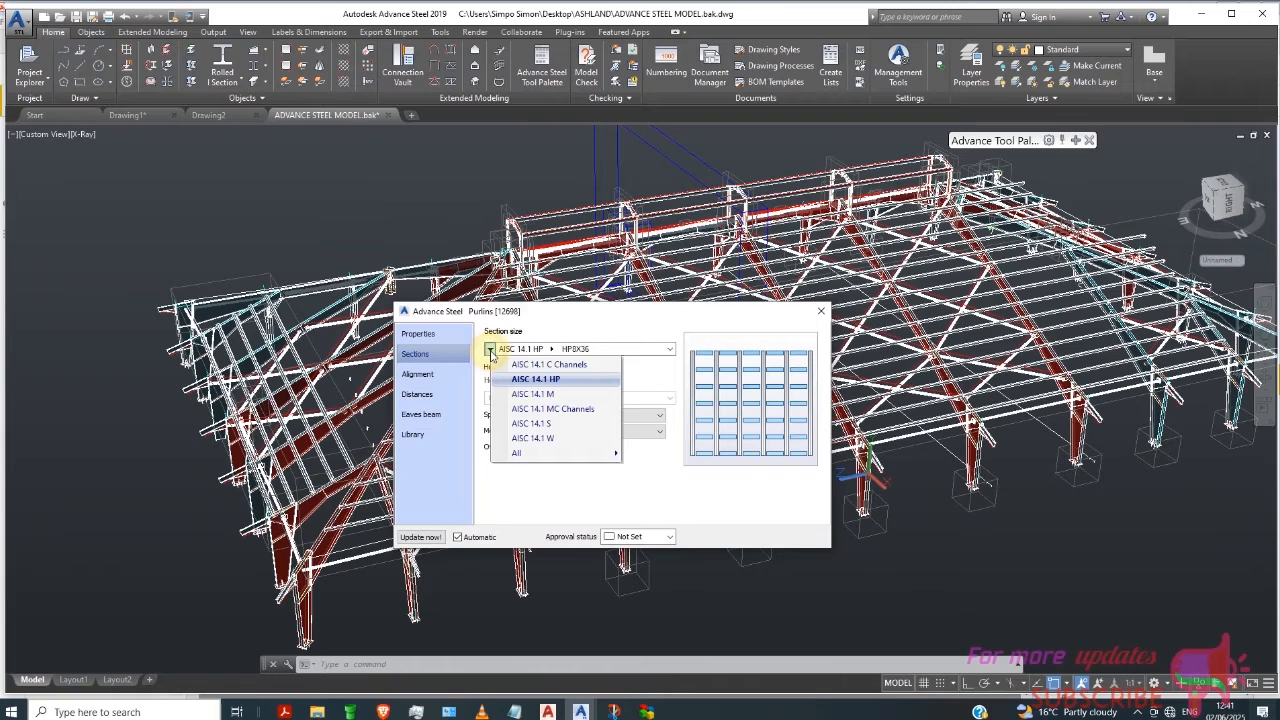
left_click(521, 368)
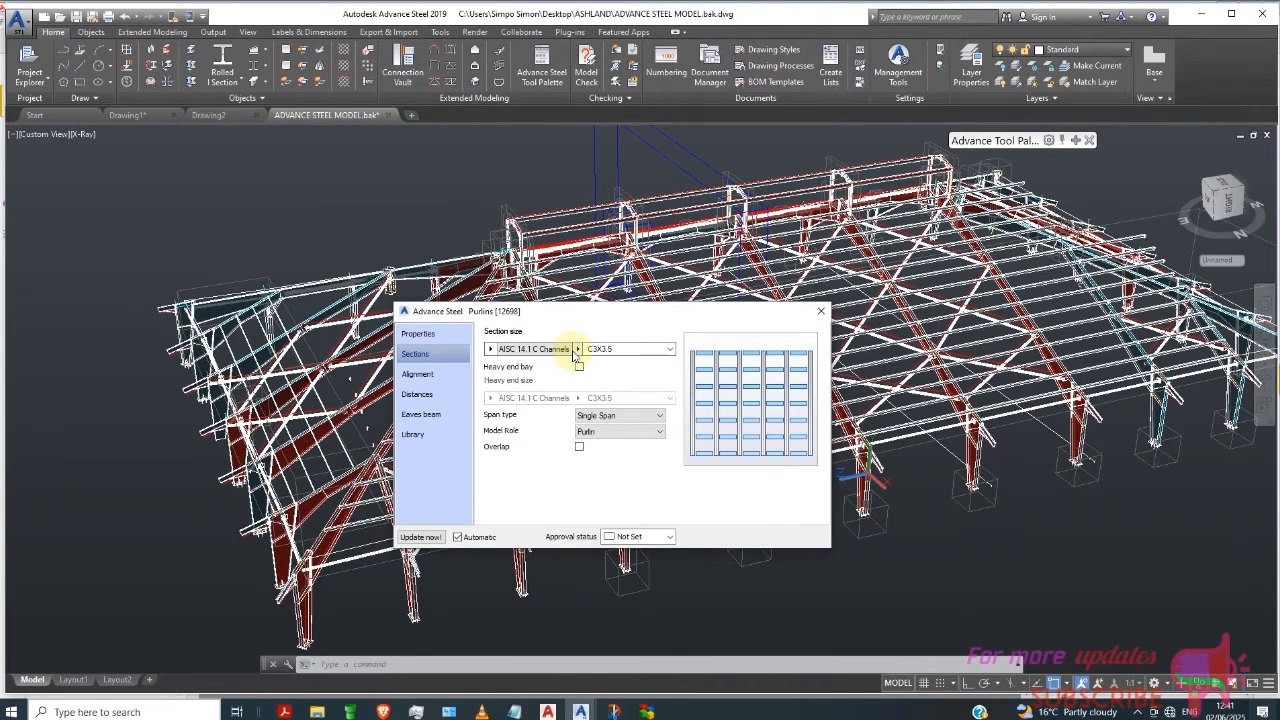
Step: Set the purlins' channel section size to C8X11.5
left_click(577, 349)
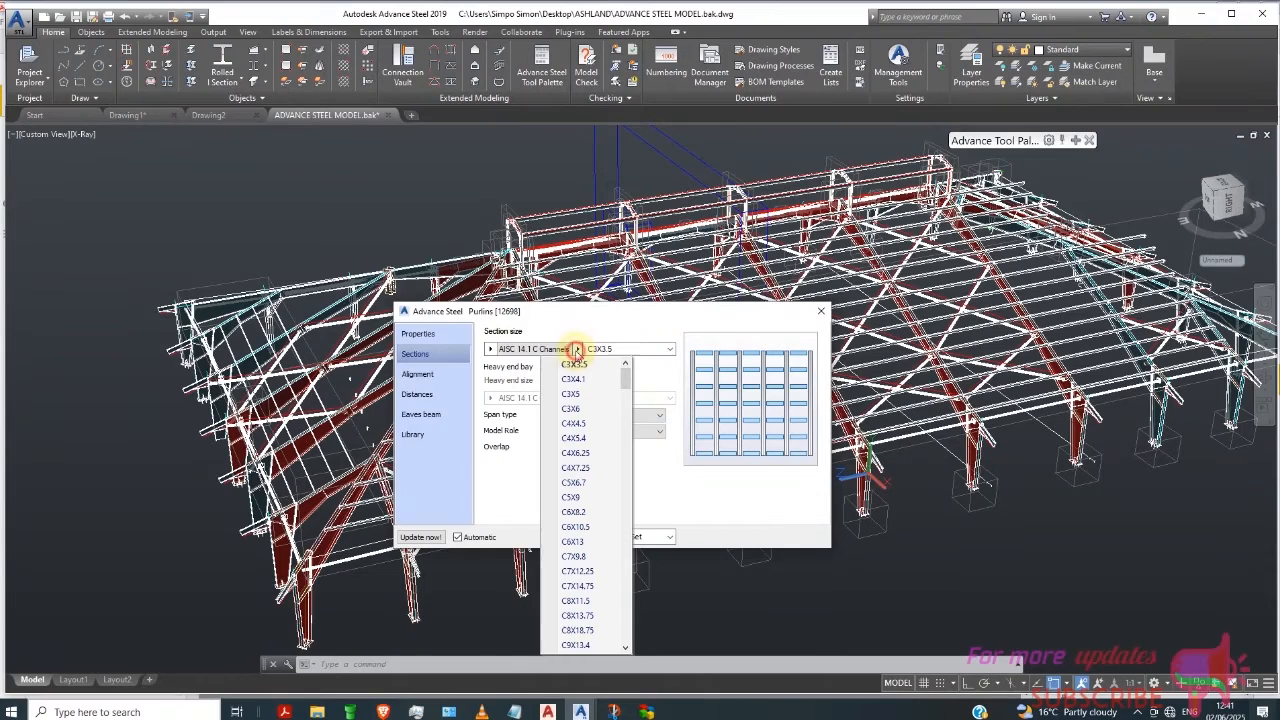
left_click_drag(626, 390, 628, 508)
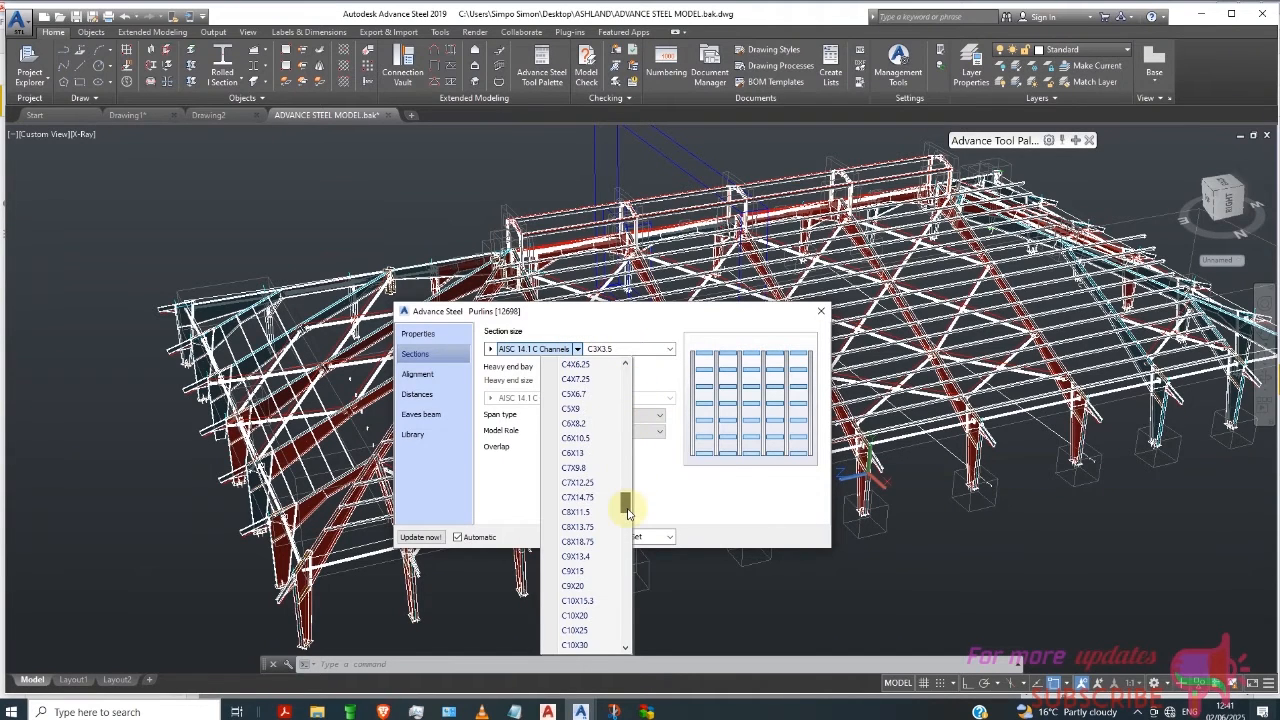
left_click(575, 512)
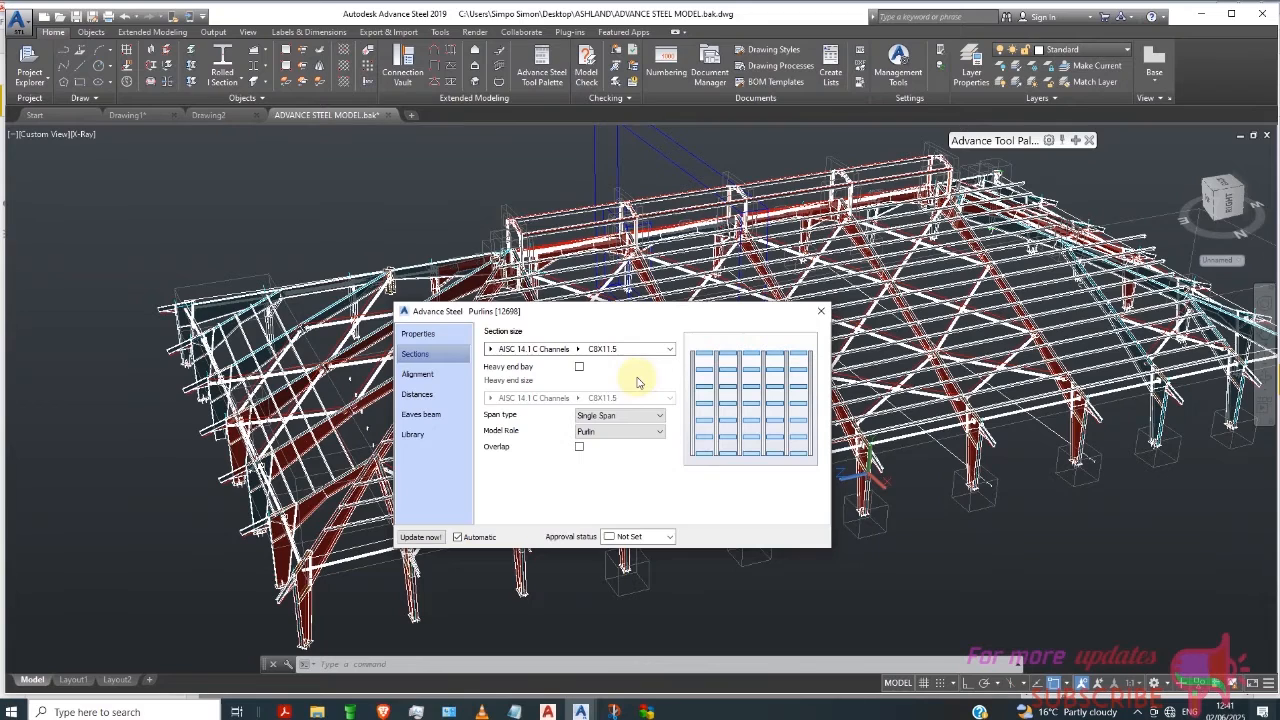
Step: Change the purlins' channel section size to C8X18.75
left_click(576, 349)
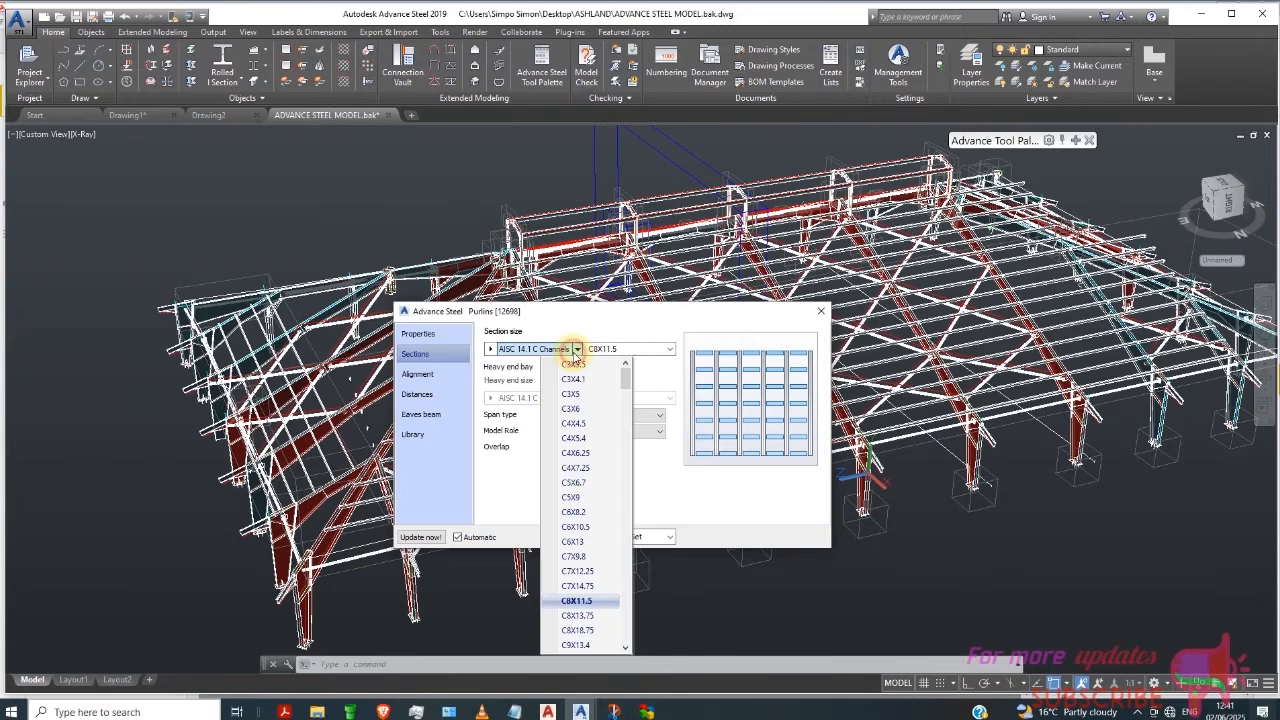
scroll(600, 565, "down", 1)
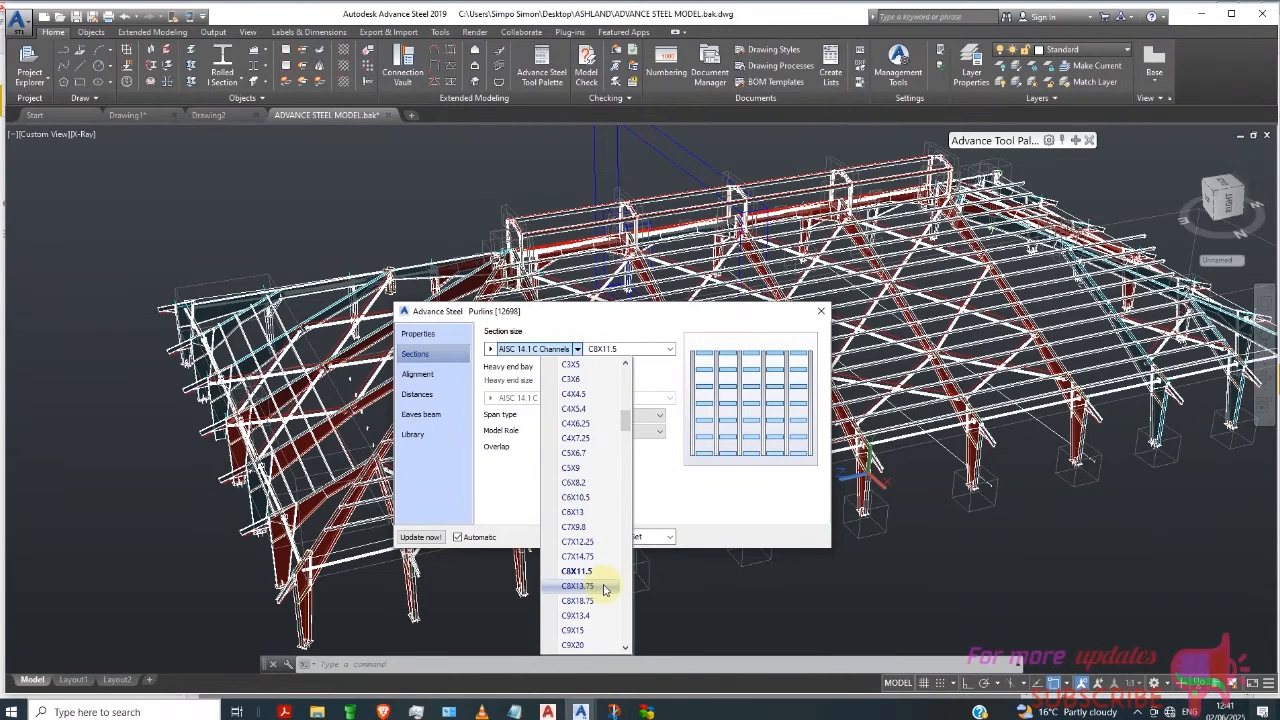
scroll(616, 580, "down", 1)
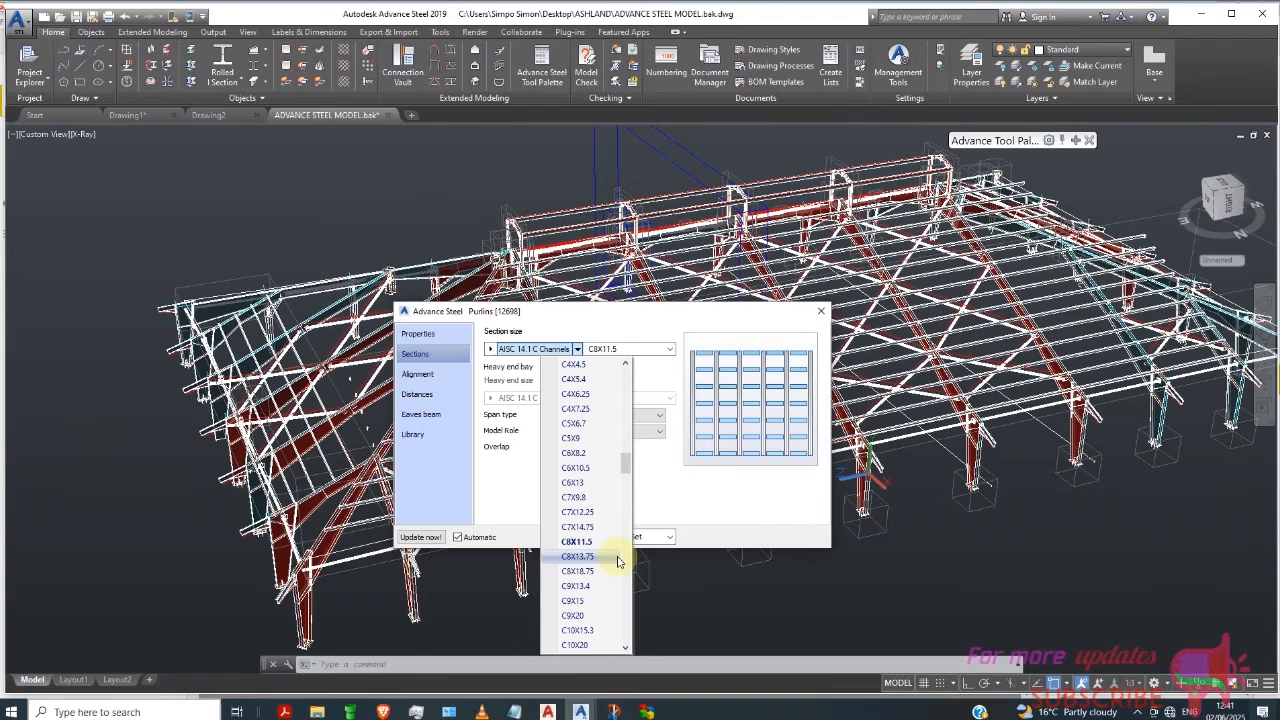
scroll(618, 555, "up", 1)
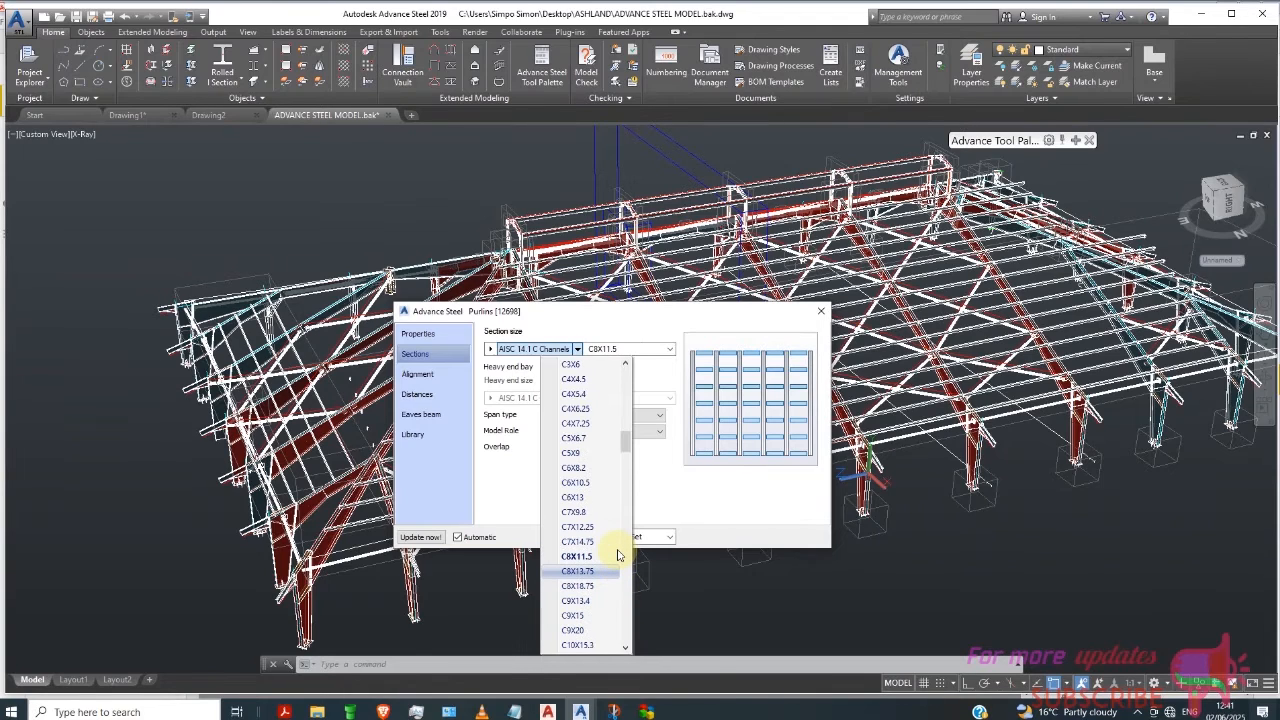
left_click(588, 585)
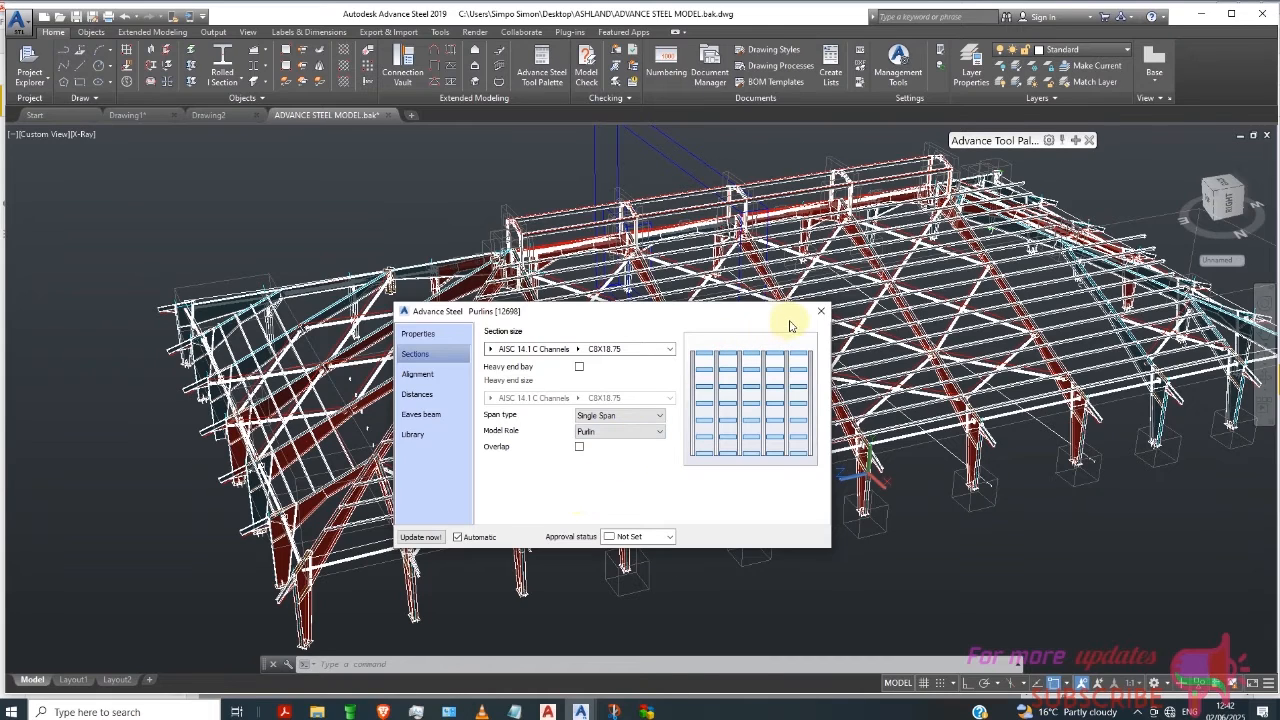
Step: Review the purlins' alignment settings, including stub and first-support overhang, and close the purlin properties
left_click(424, 374)
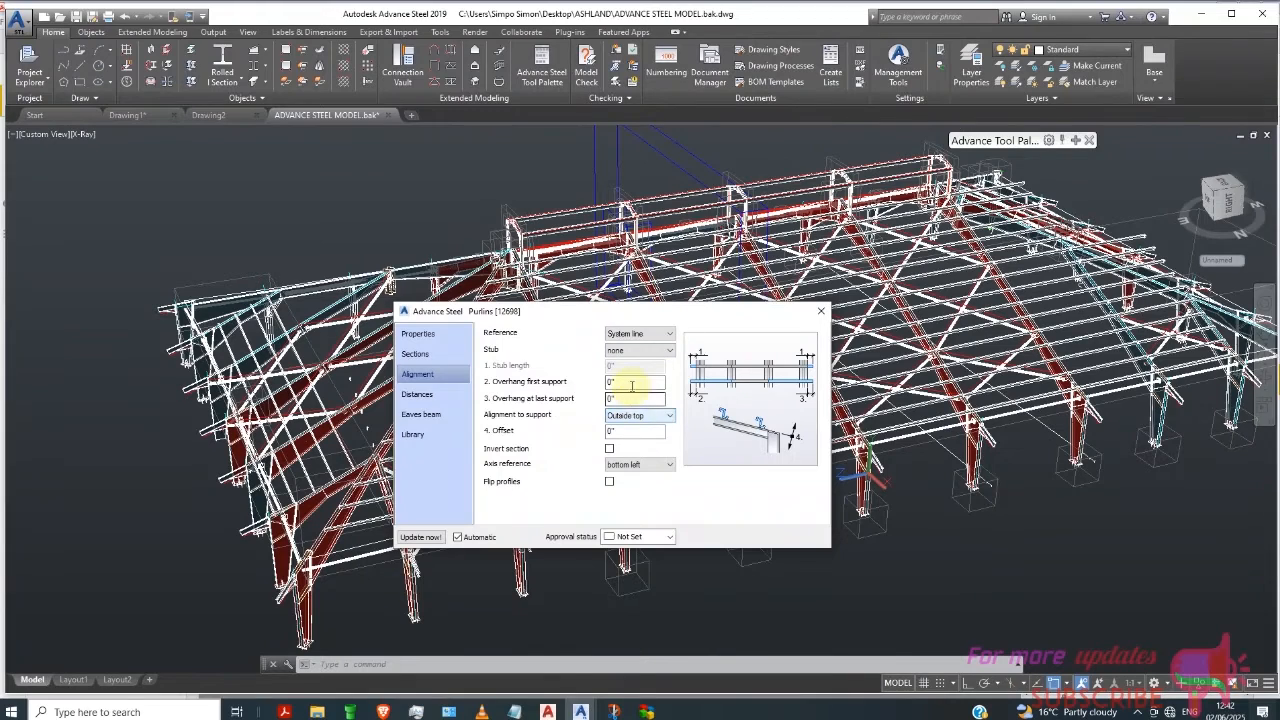
left_click(636, 352)
left_click(636, 360)
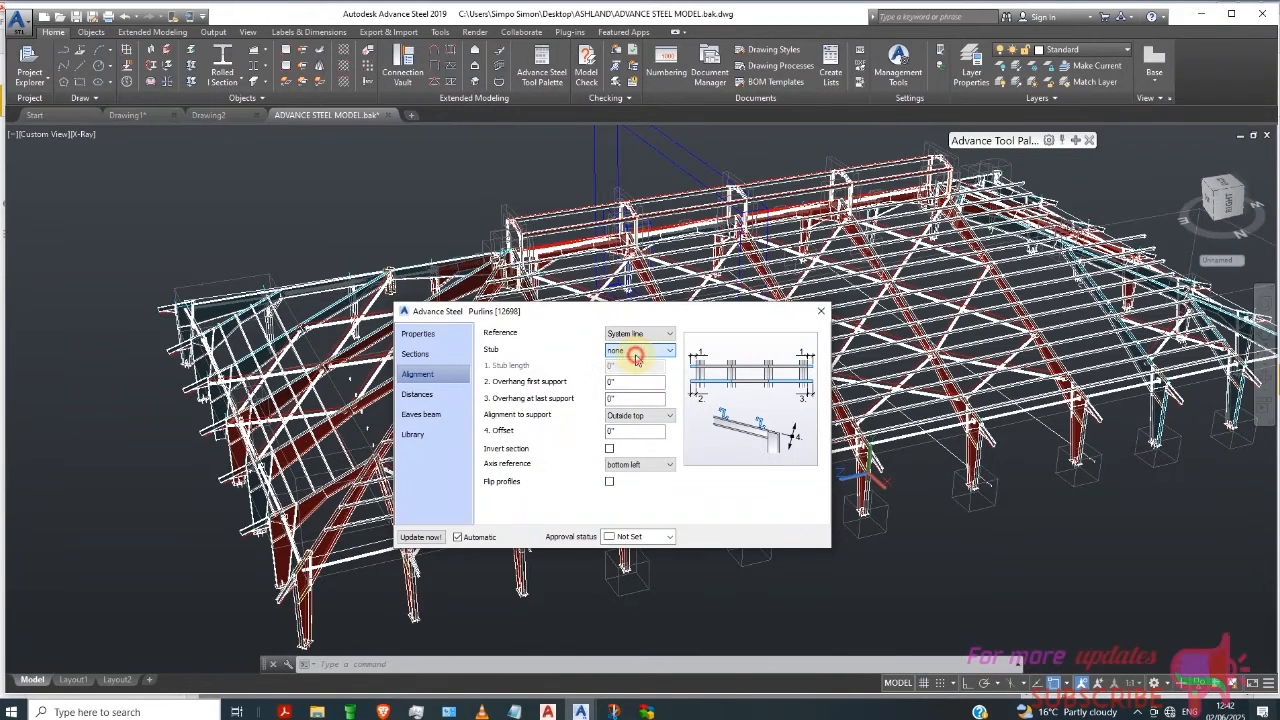
left_click(611, 383)
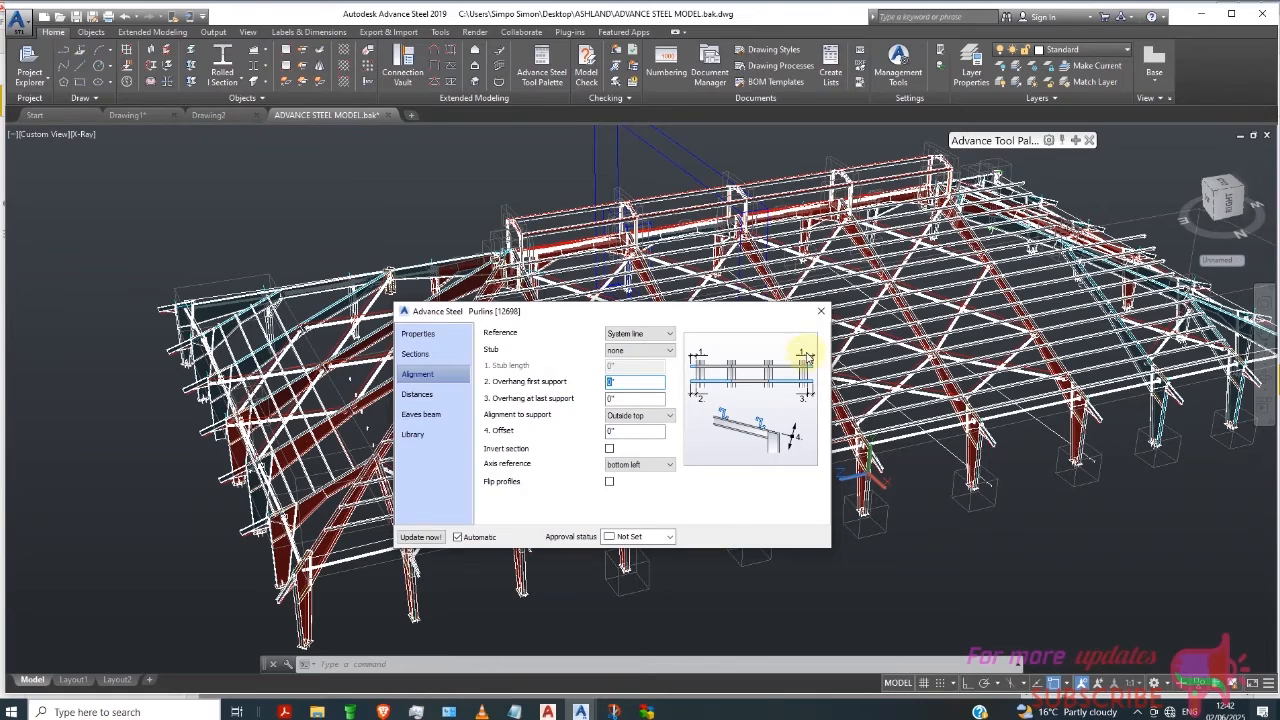
left_click(821, 311)
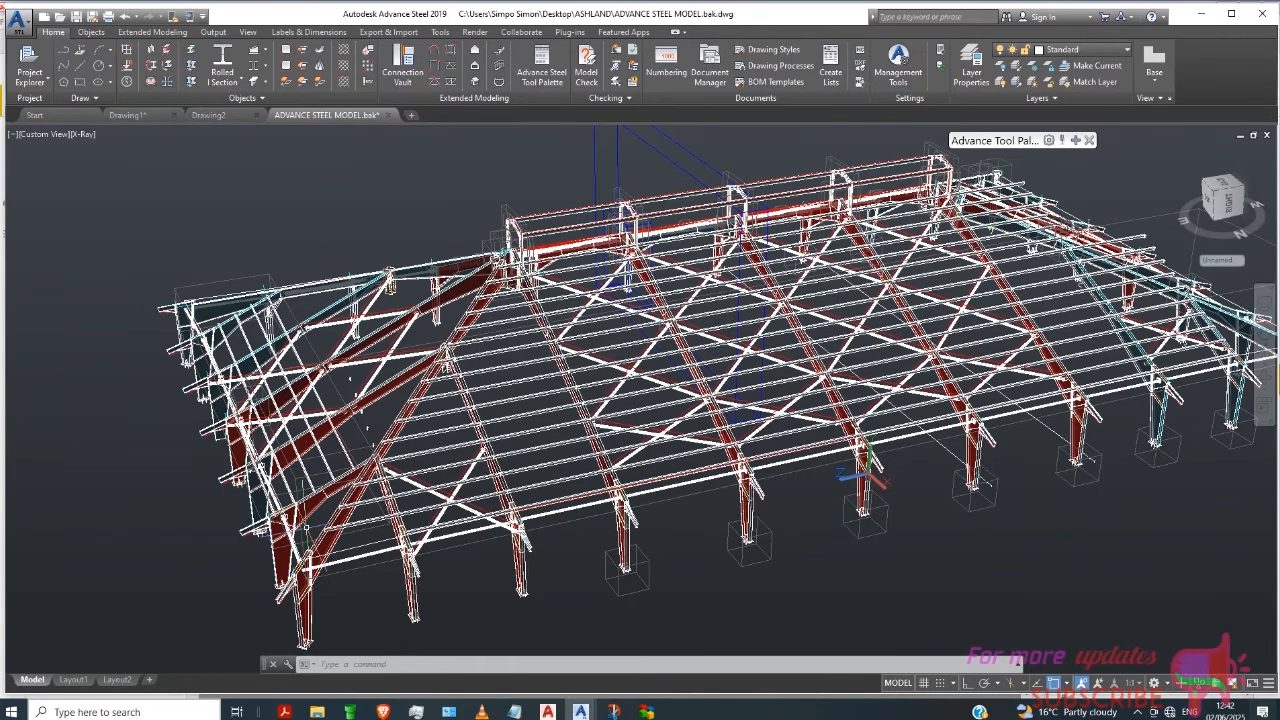
Step: Start Advanced Trim/Extend in Extend mode with the System option
mouse_move(306, 531)
middle_mouse_down()
mouse_move(252, 499)
mouse_move(272, 479)
middle_mouse_up()
scroll(280, 462, "up", 2)
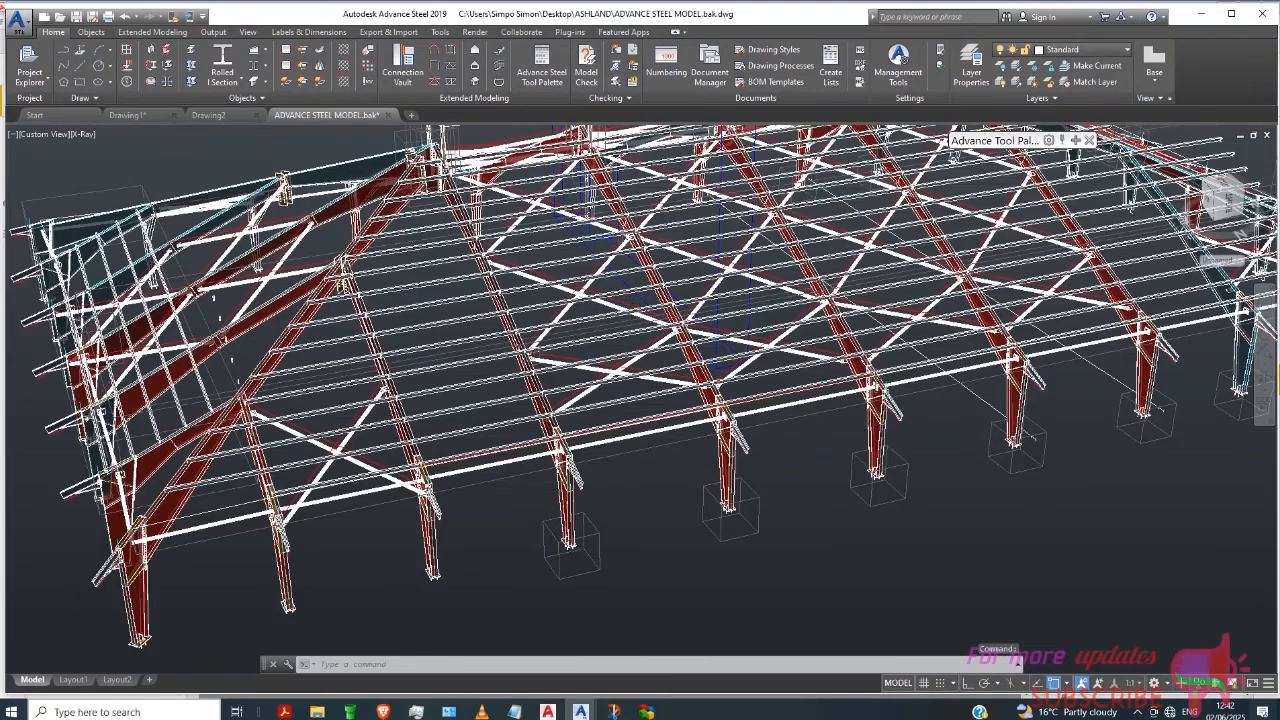
scroll(393, 380, "down", 2)
scroll(225, 415, "up", 2)
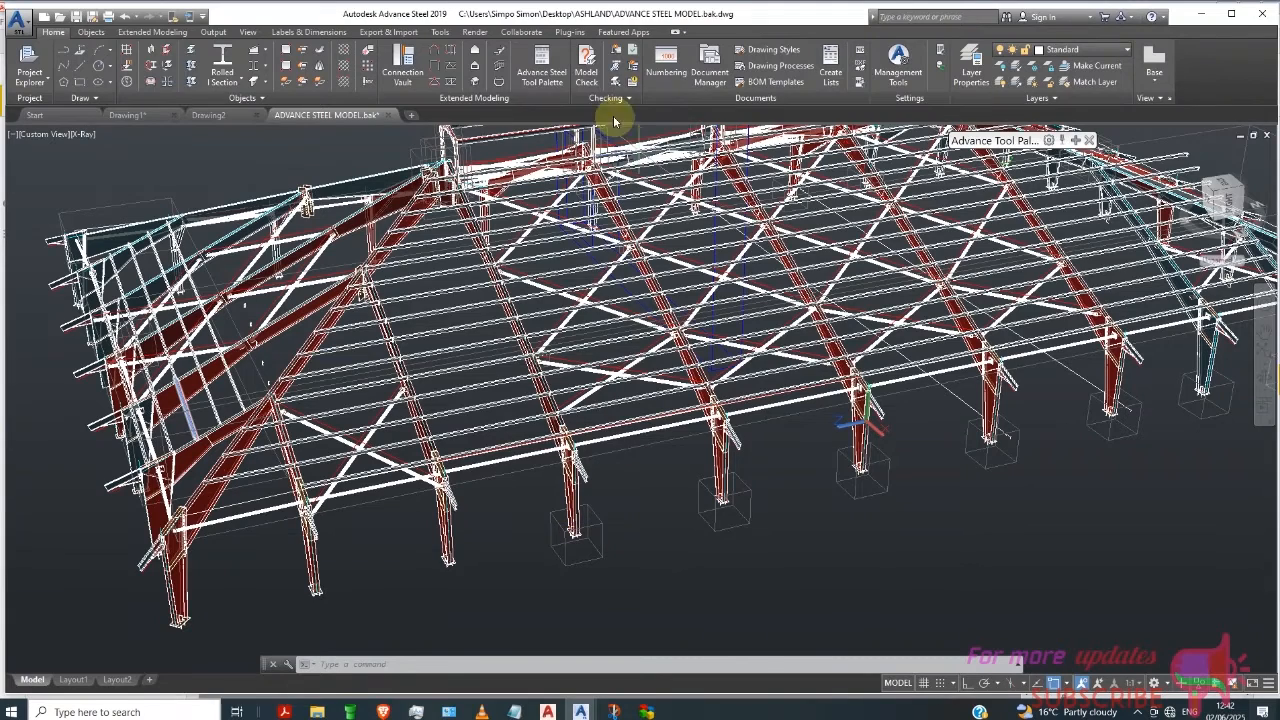
left_click(559, 70)
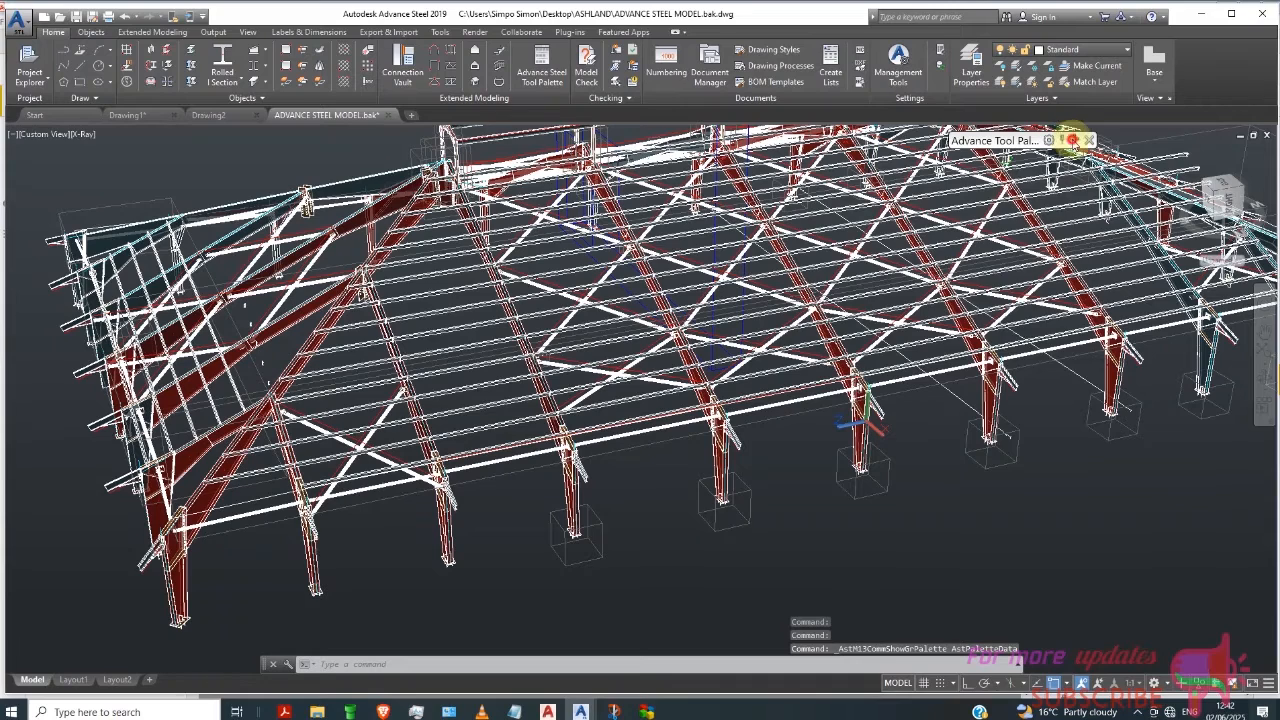
left_click(1072, 140)
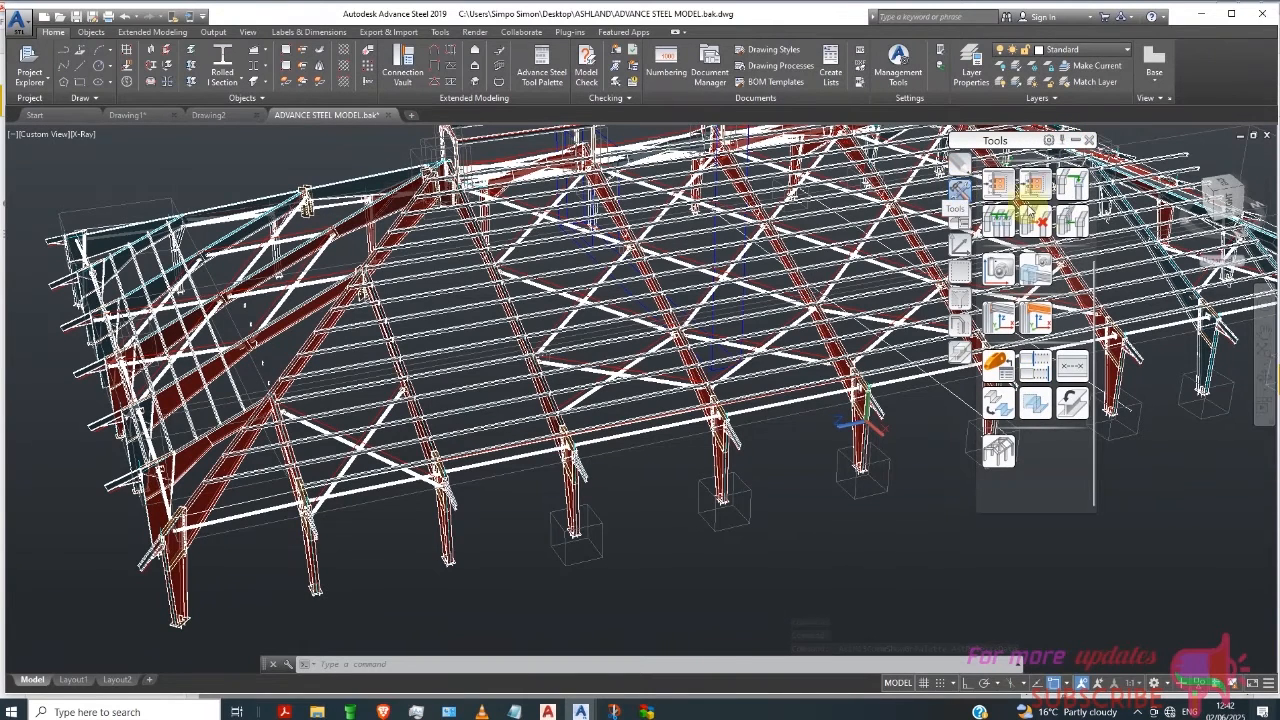
scroll(1030, 206, "up", 3)
scroll(1062, 250, "down", 3)
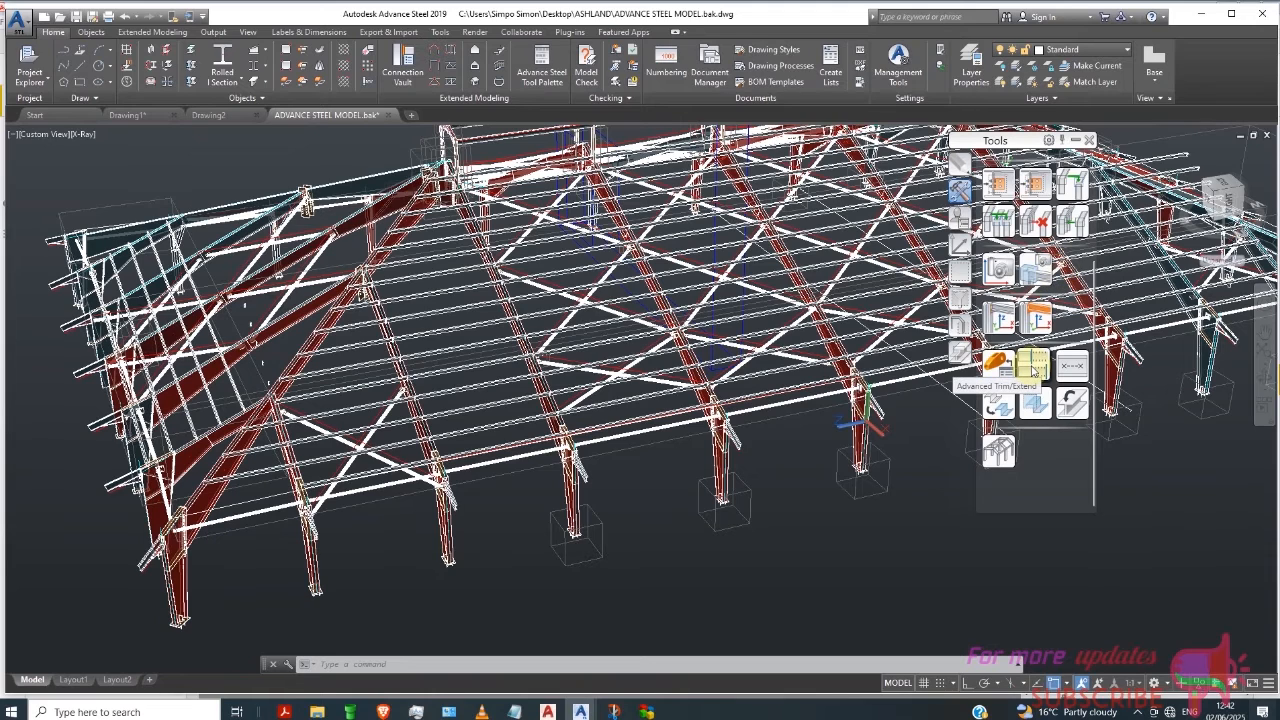
left_click(1033, 368)
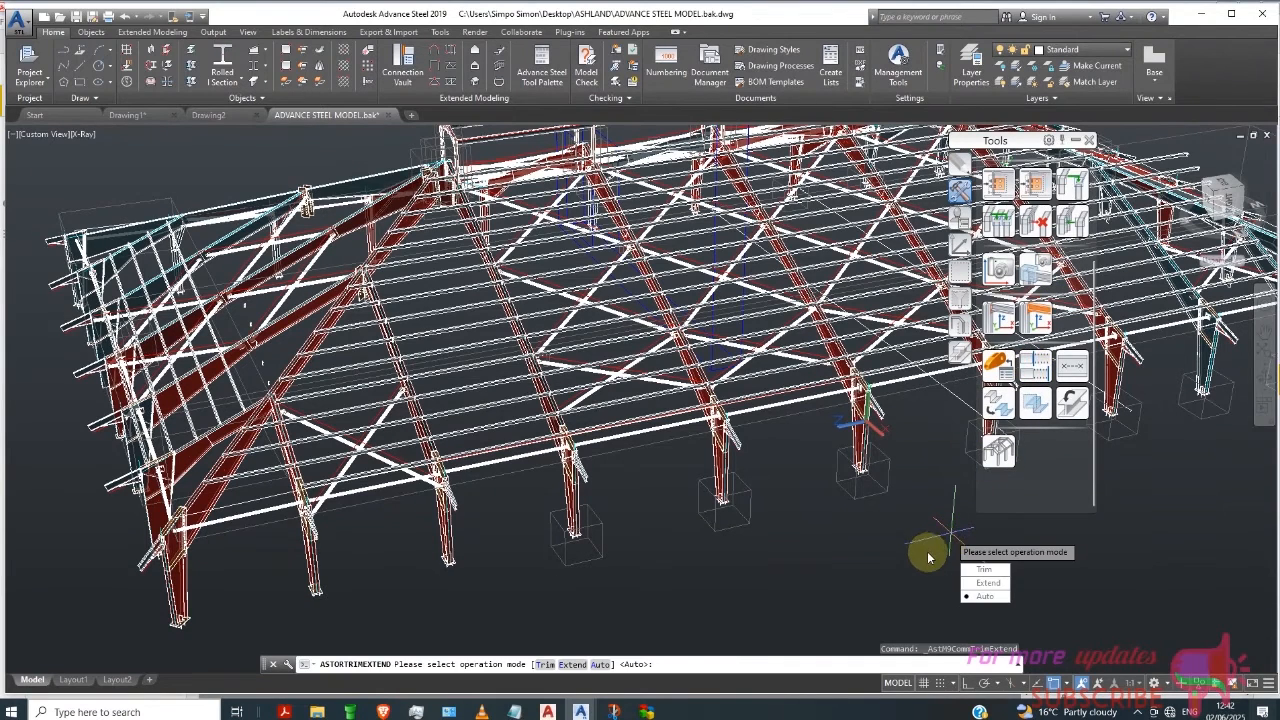
left_click(987, 582)
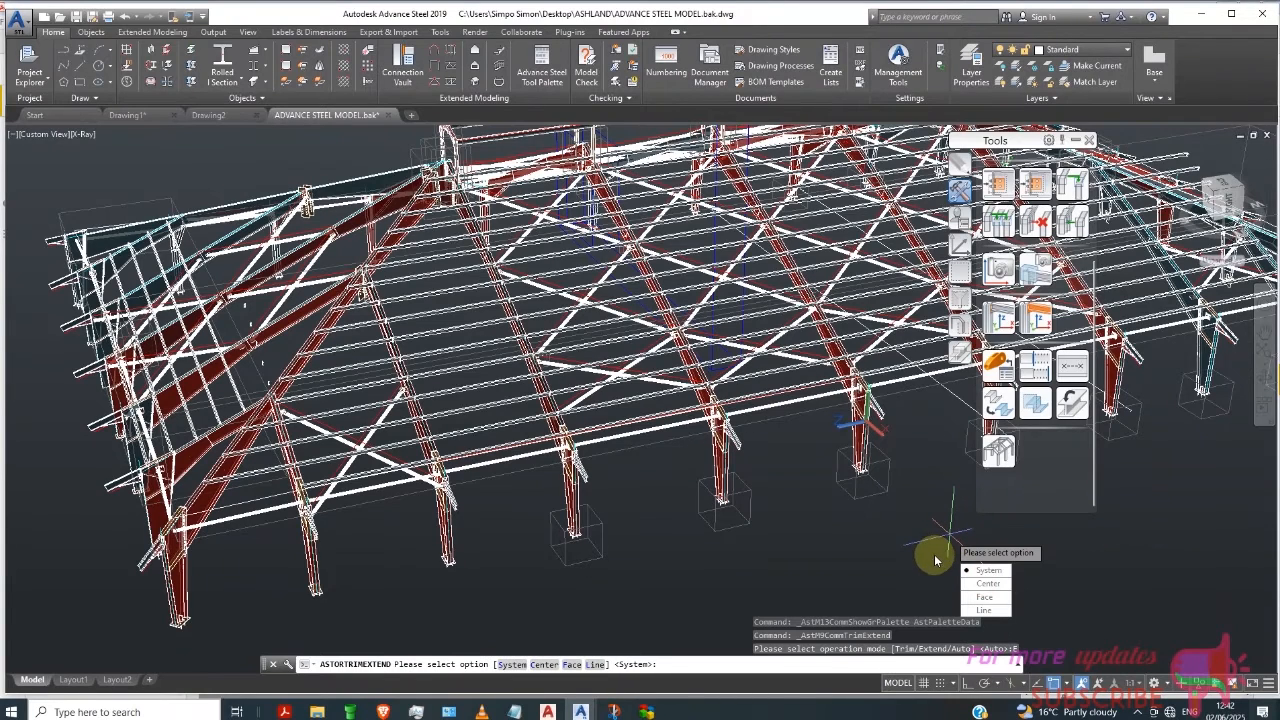
left_click(986, 570)
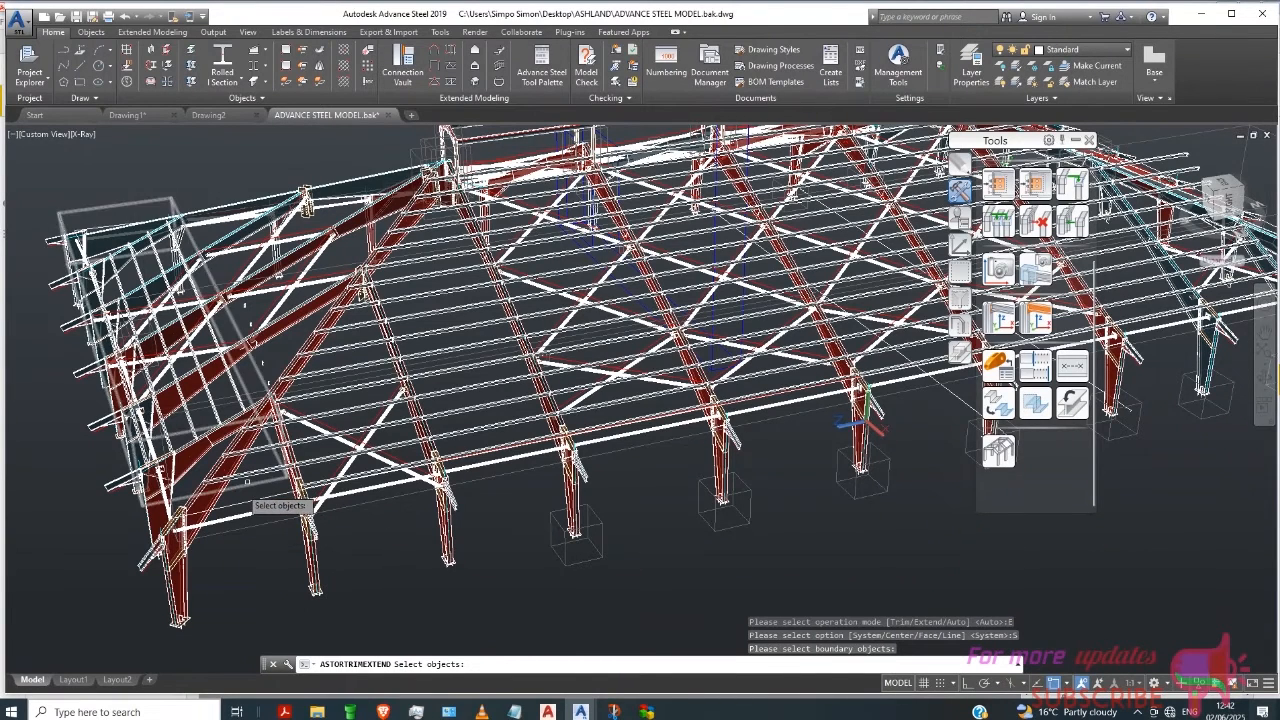
Step: Set the near hip rafter and the five purlins in the hip end's near-corner bay as extension boundaries
left_click(226, 506)
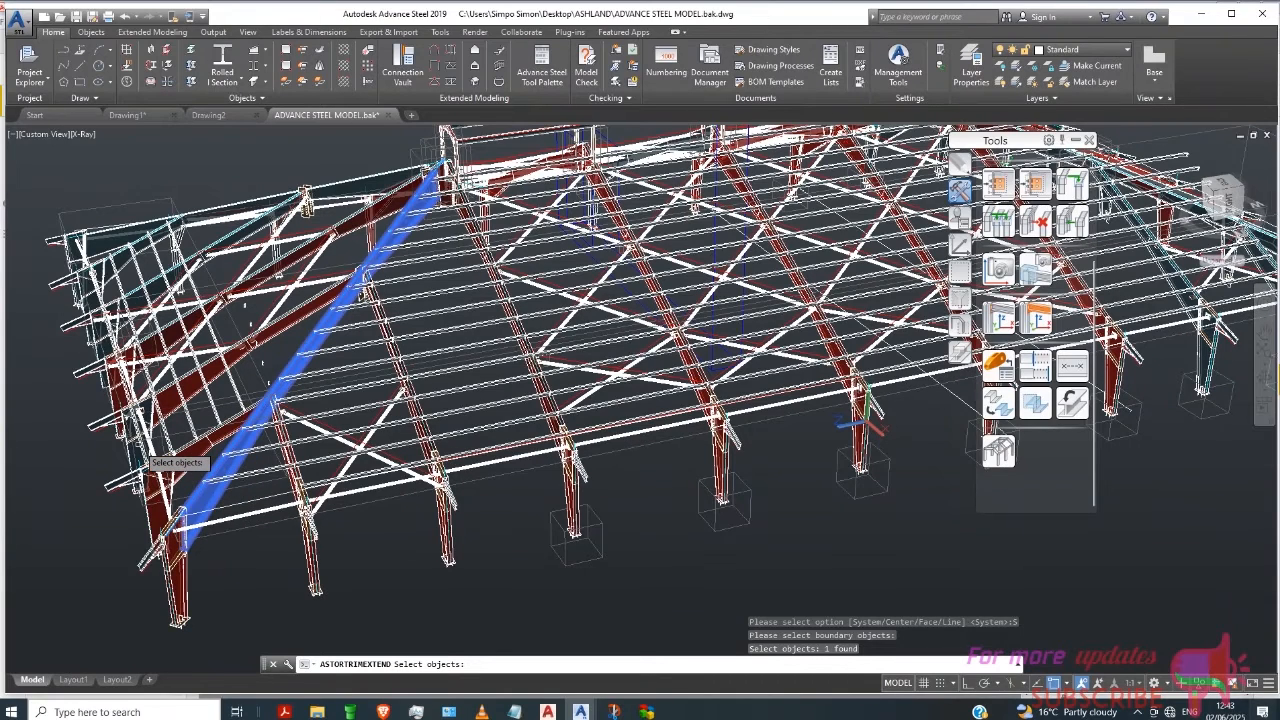
left_click(148, 440)
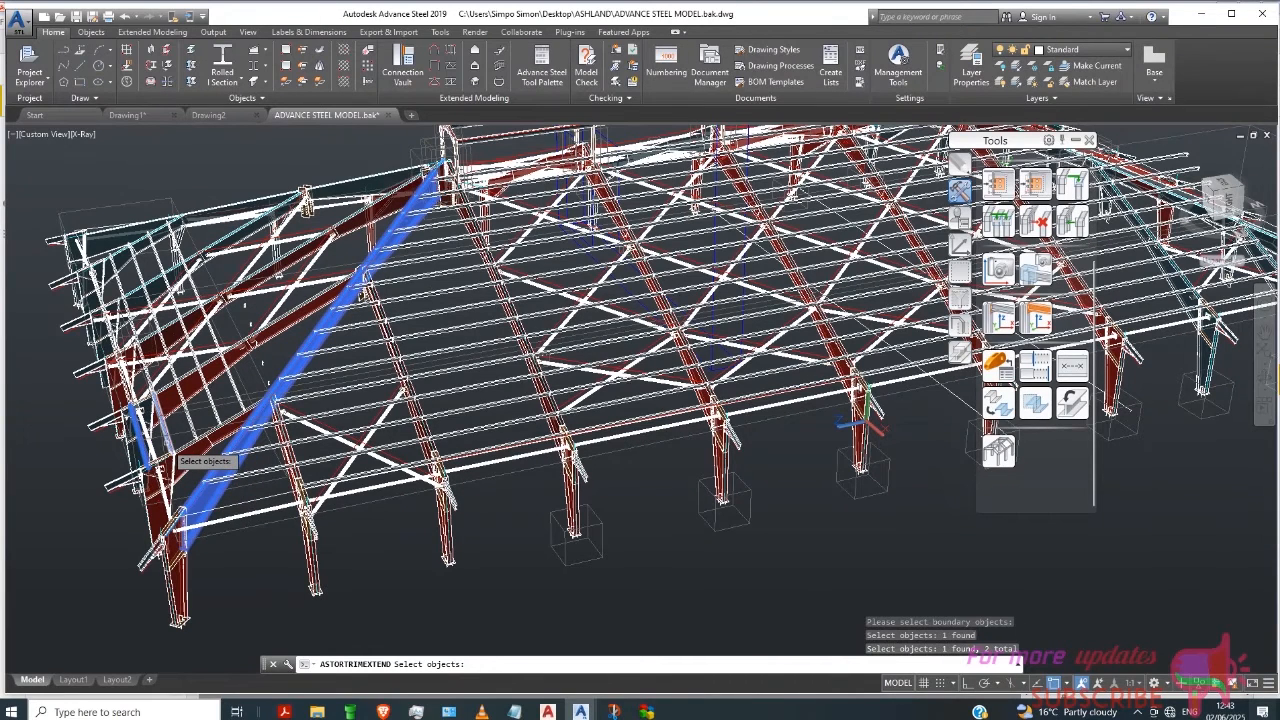
left_click(170, 420)
left_click(192, 432)
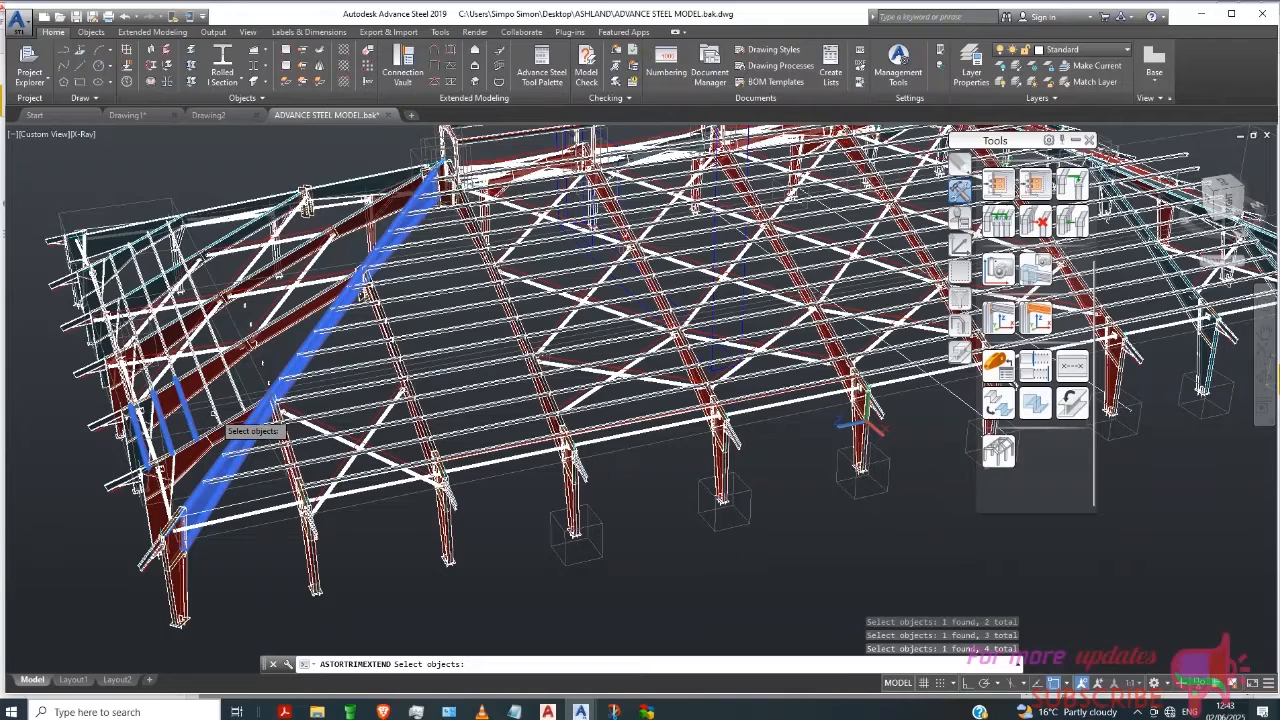
left_click(213, 400)
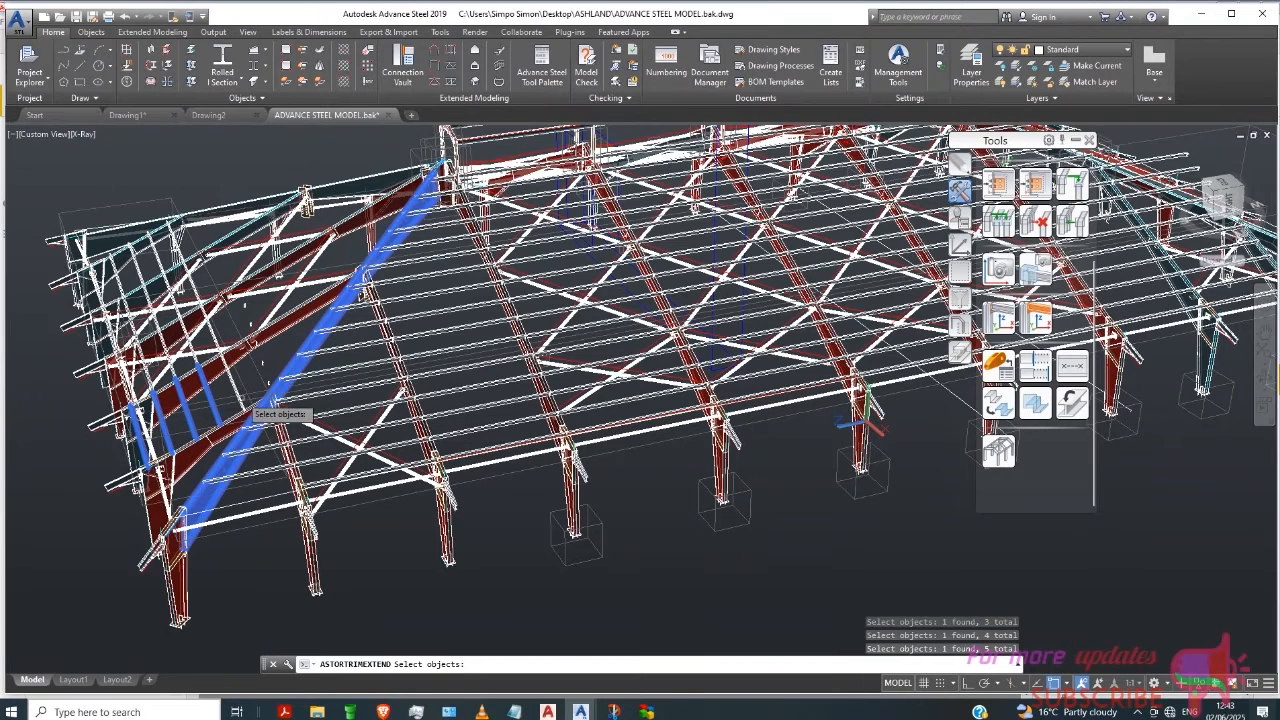
left_click(230, 390)
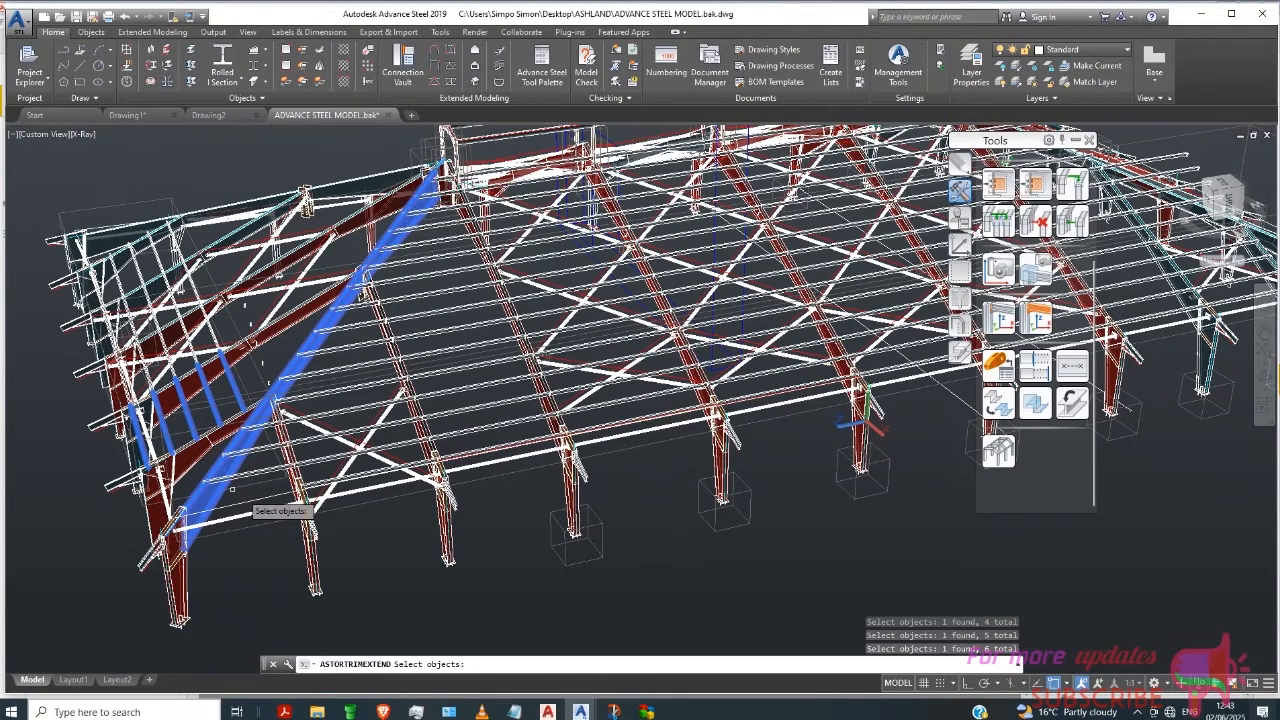
key("Return")
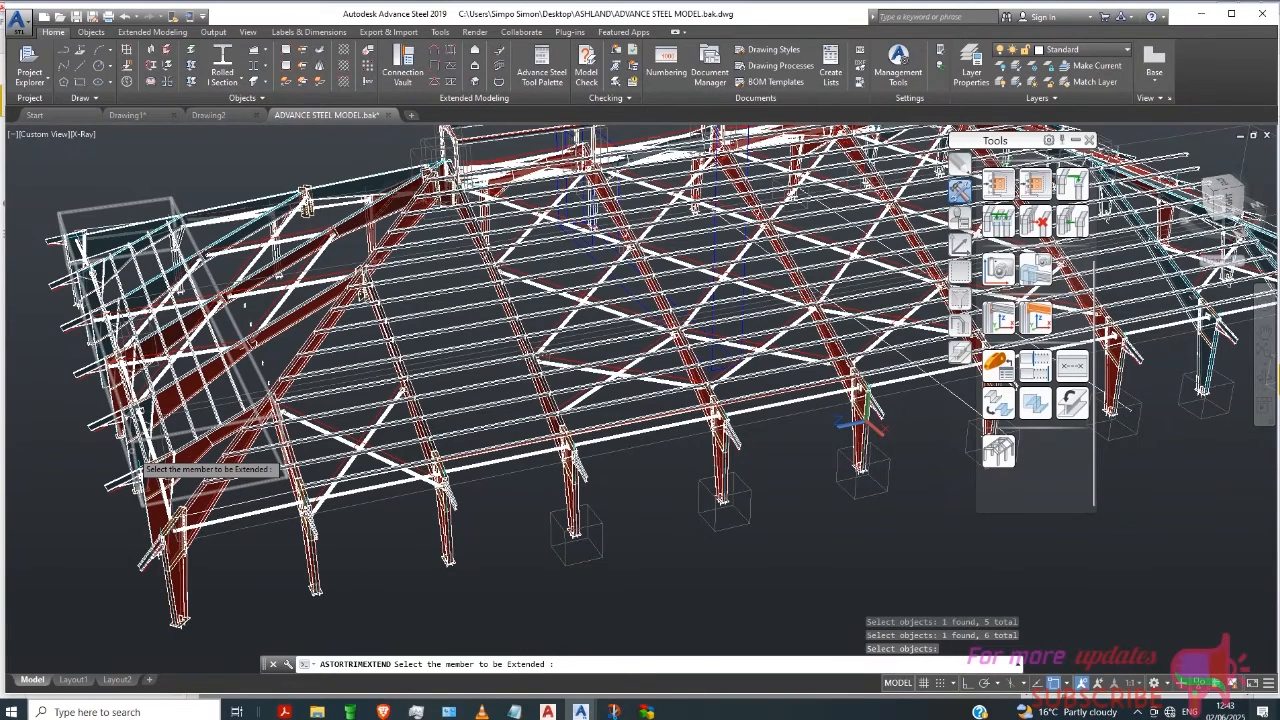
Step: Try to extend the five near-corner bay purlins together to the hip rafter
left_click(142, 456)
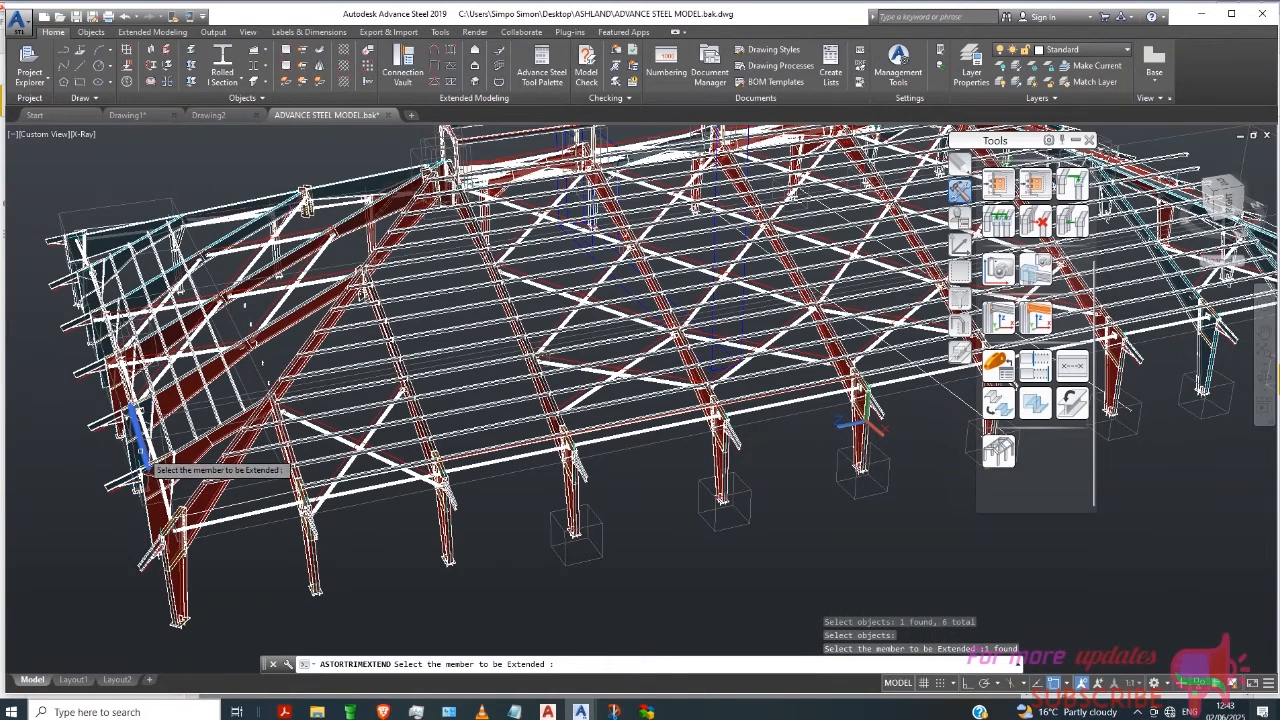
left_click(166, 450)
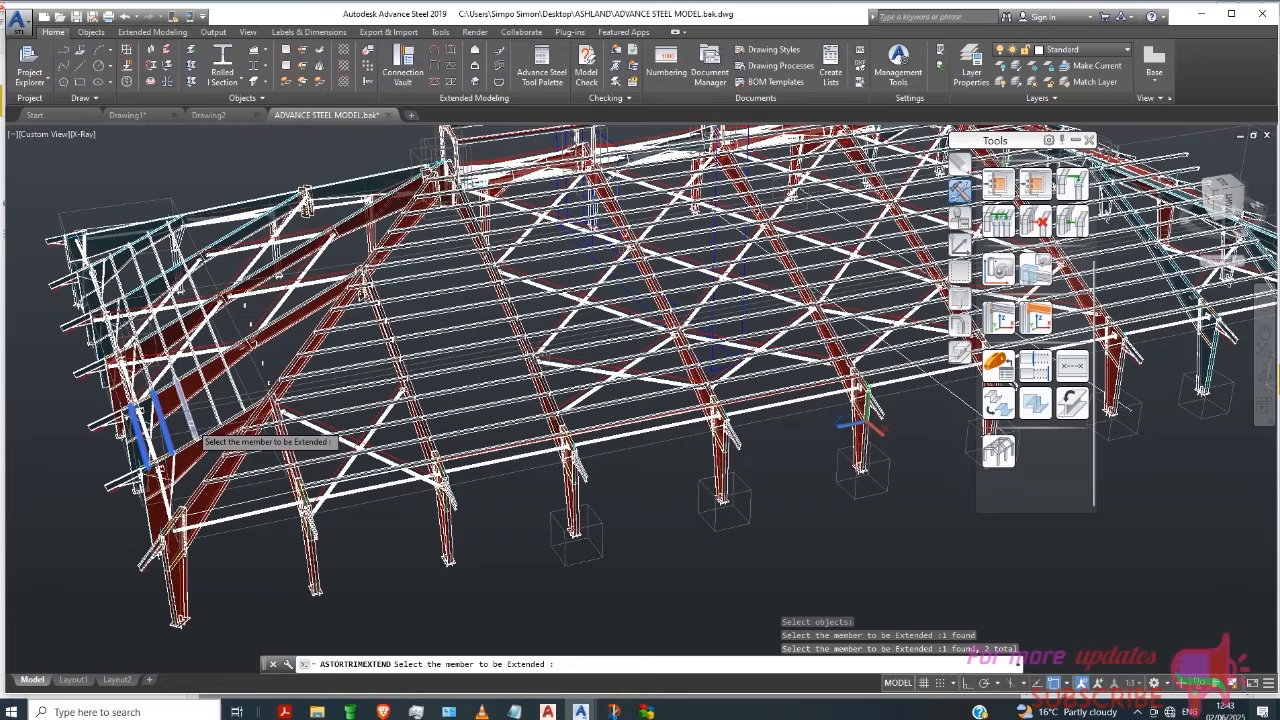
left_click(194, 436)
left_click(214, 414)
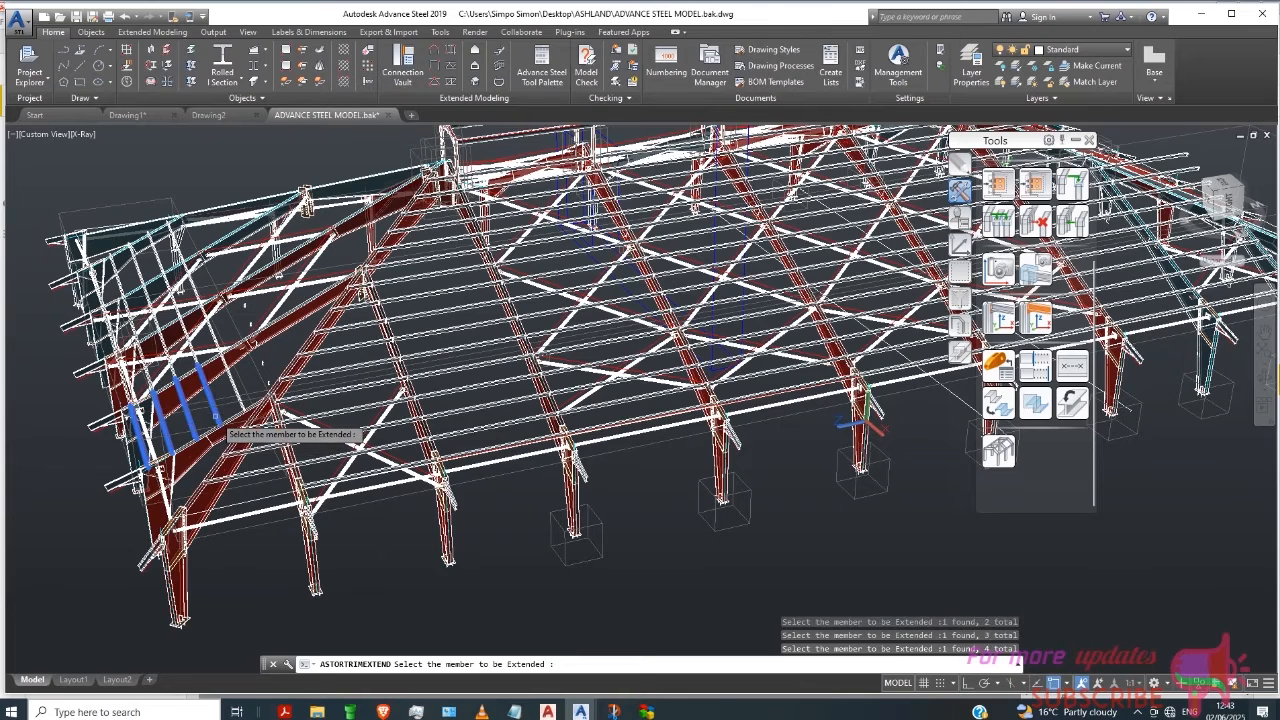
left_click(238, 392)
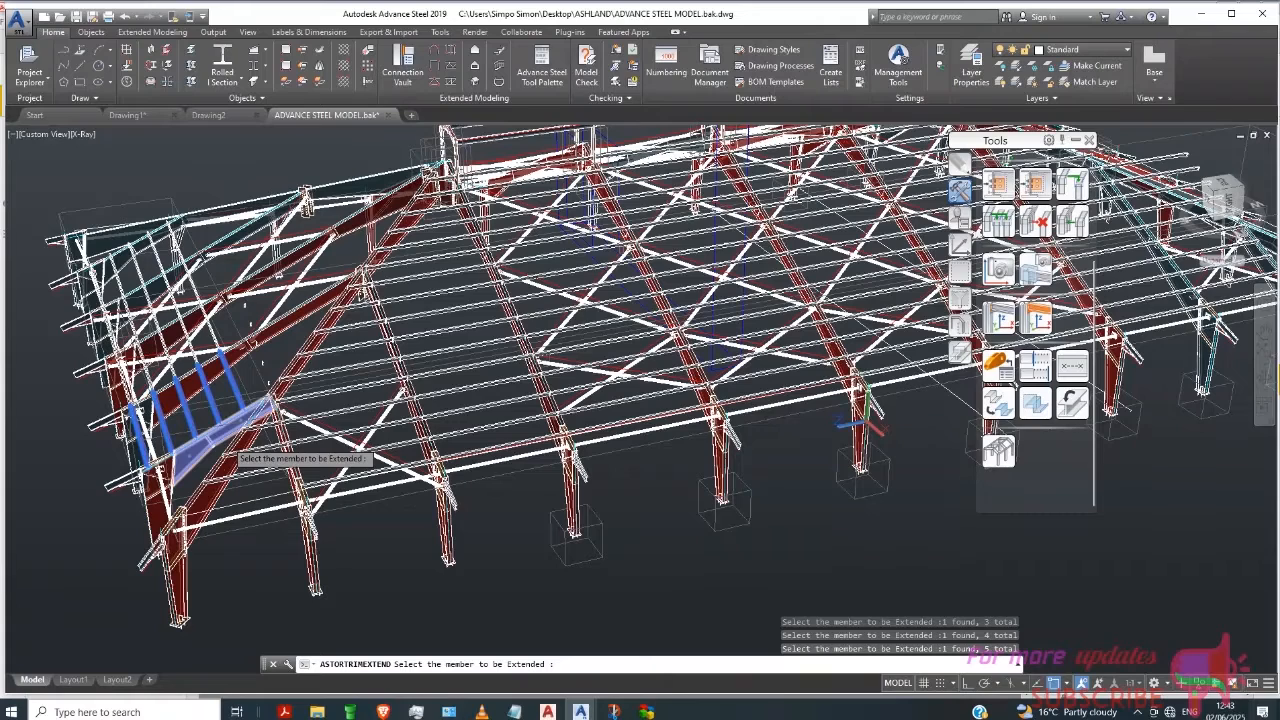
key("Return")
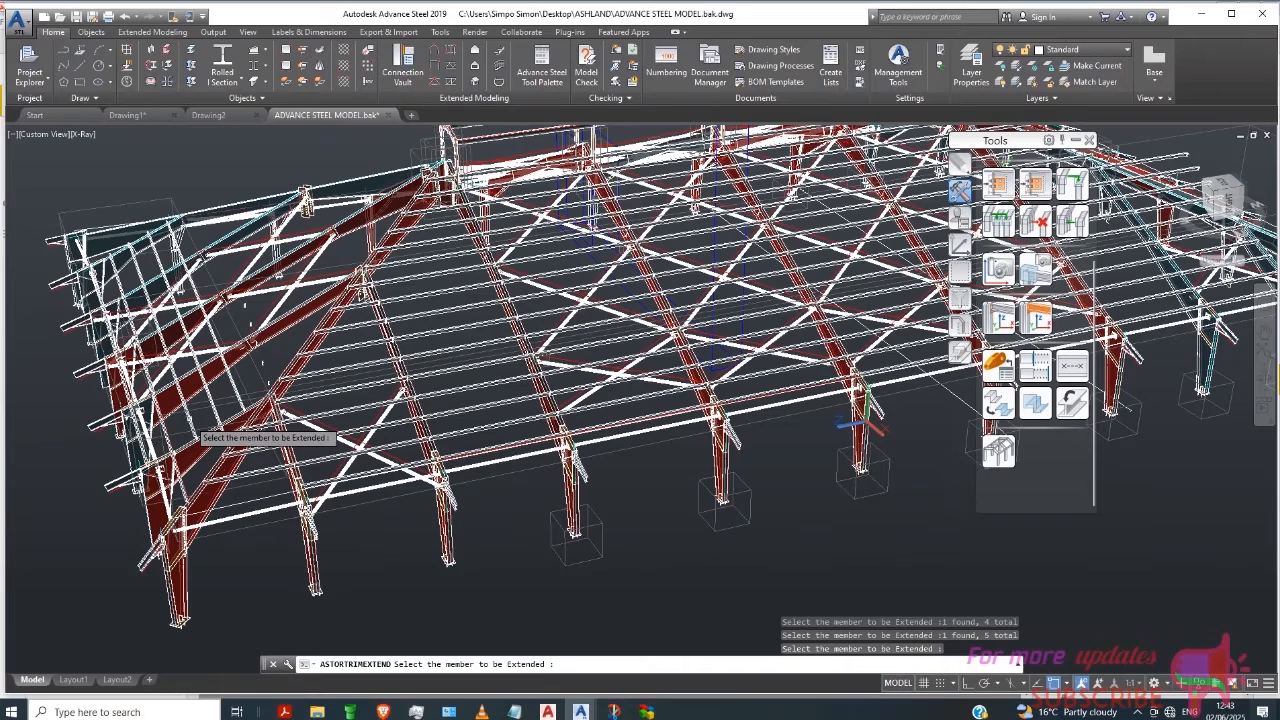
Step: Try to extend the third purlin from the eave alone, and the lowest purlin together with the corner column
left_click(190, 425)
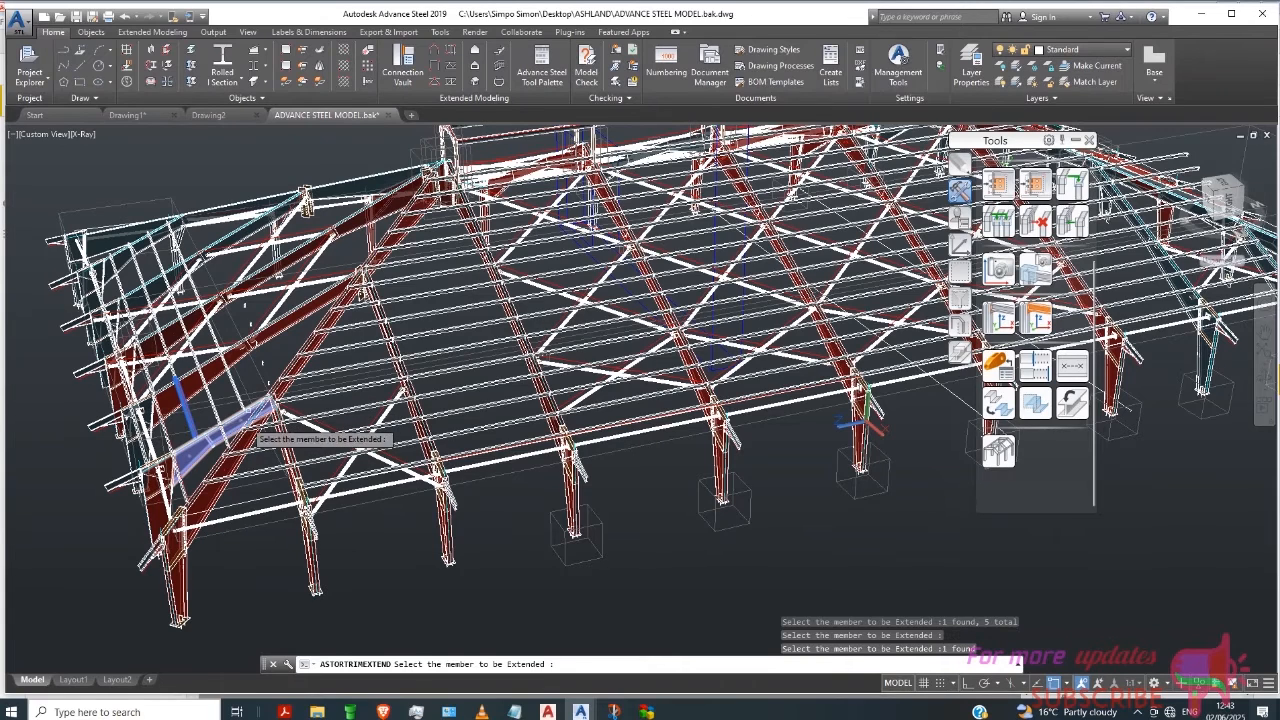
left_click(248, 481)
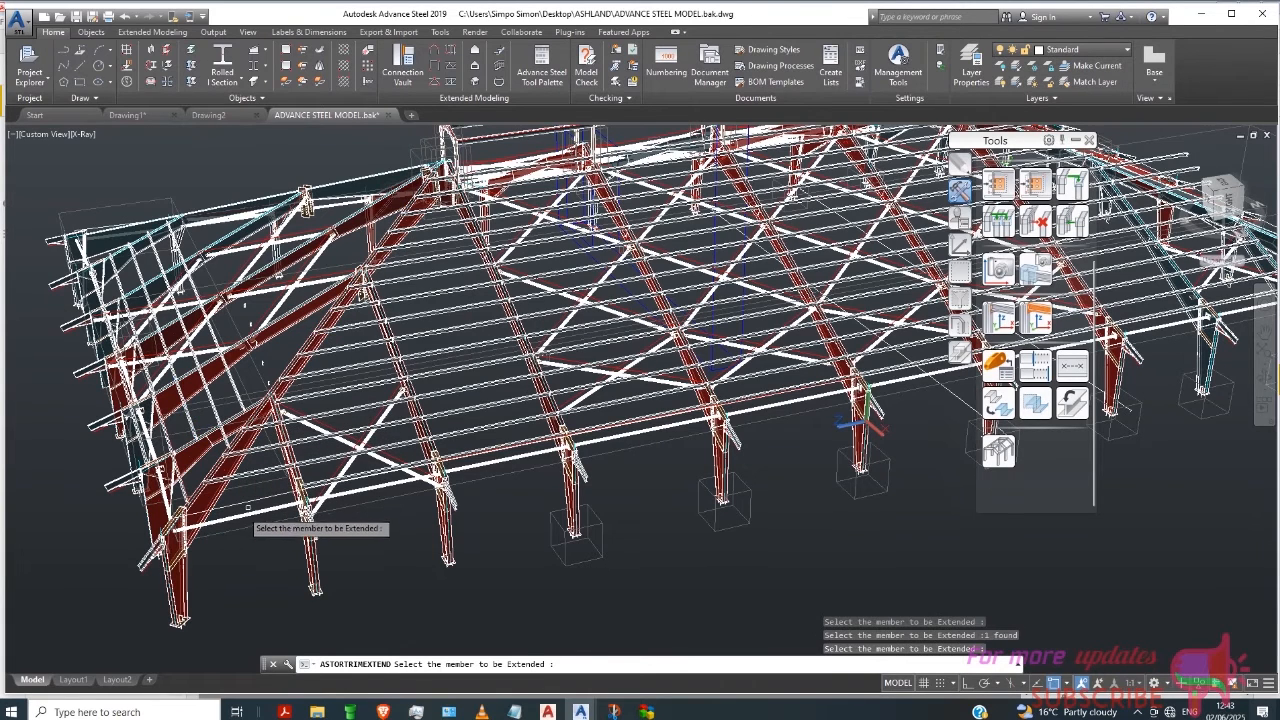
scroll(242, 509, "up", 2)
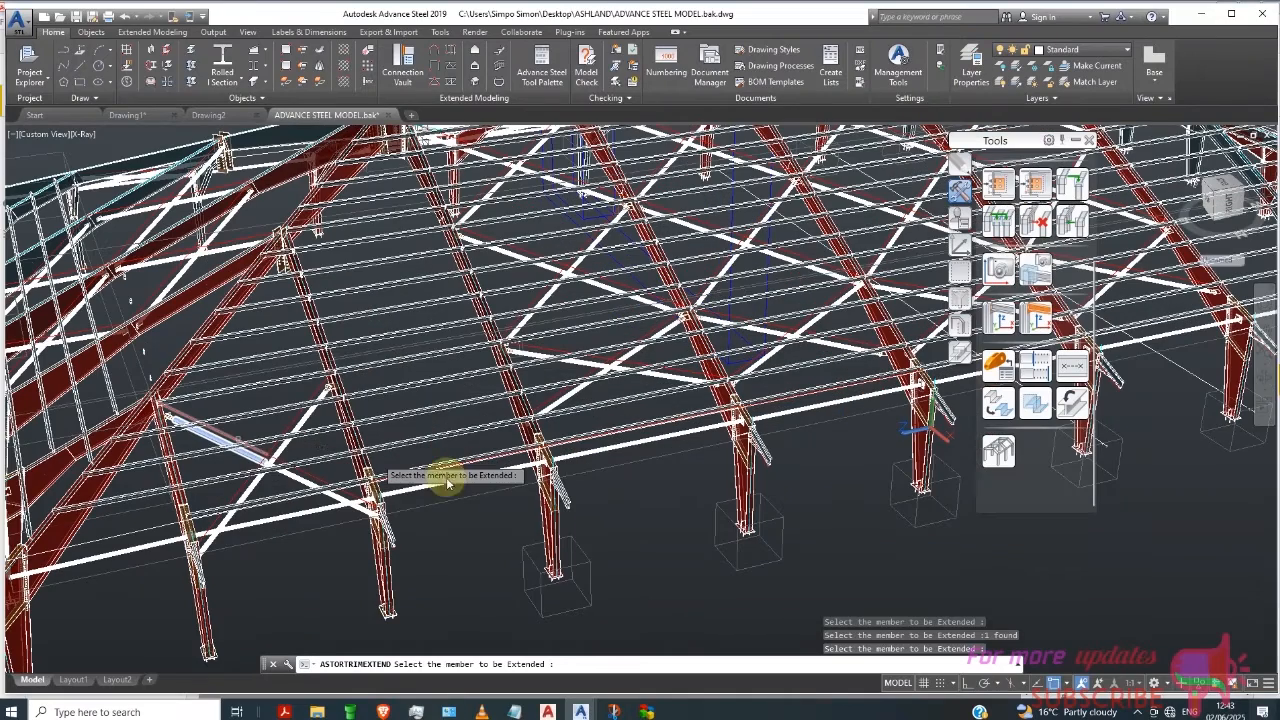
scroll(583, 579, "down", 3)
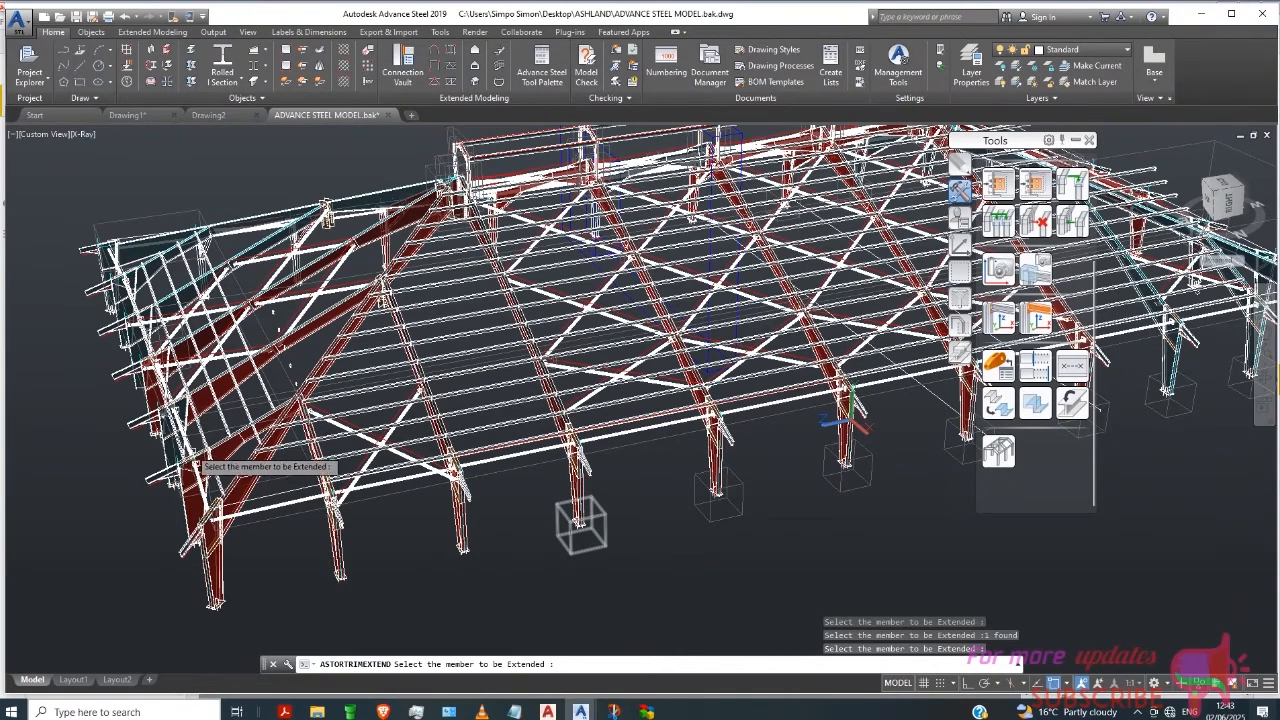
left_click(186, 452)
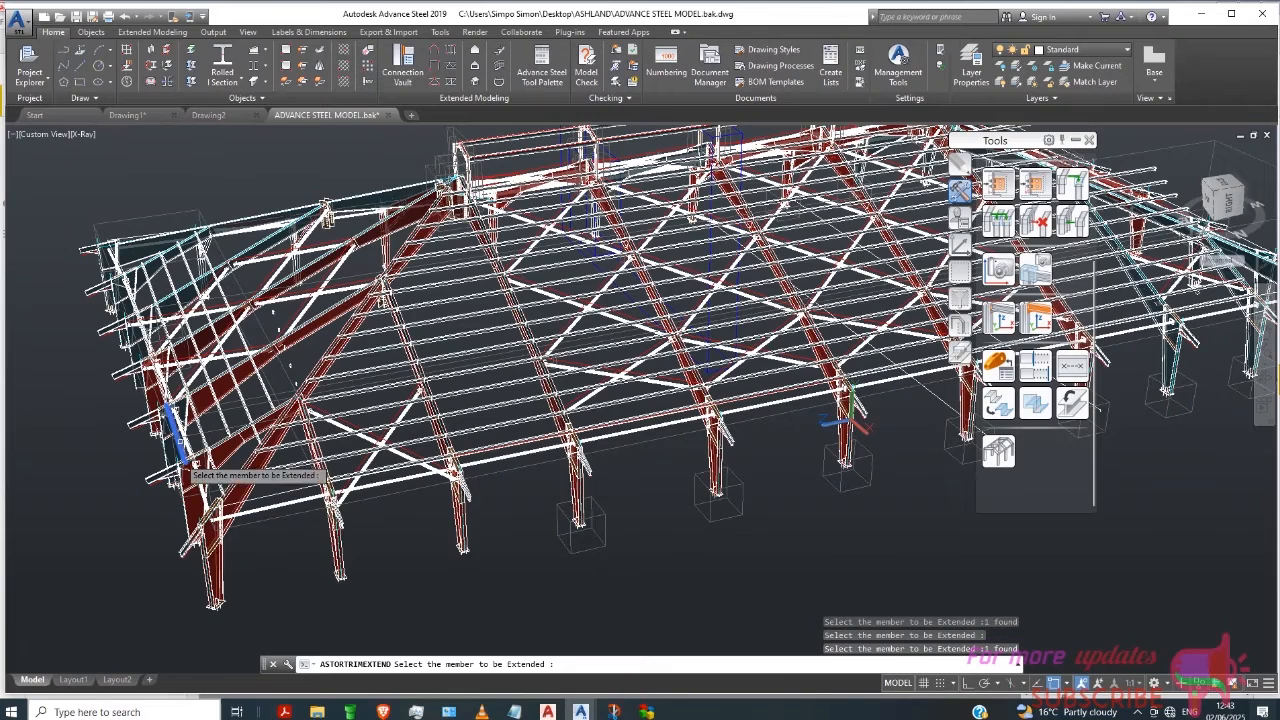
left_click(214, 538)
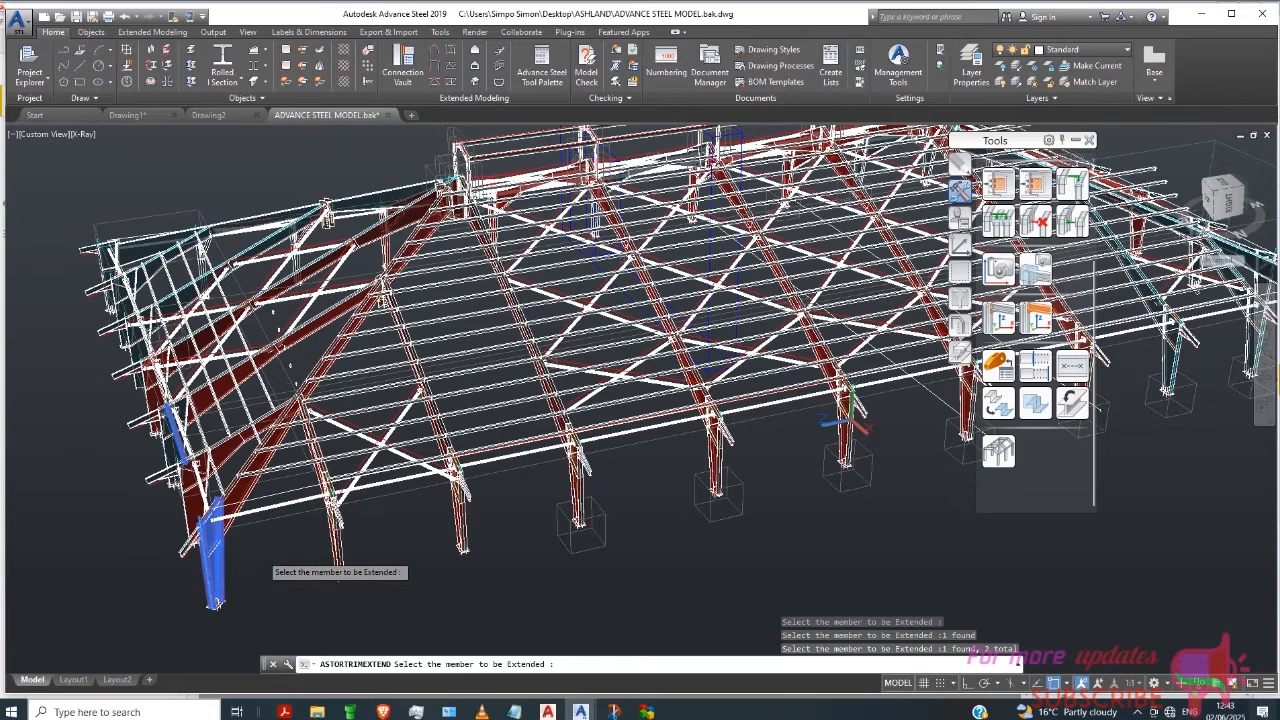
key("Return")
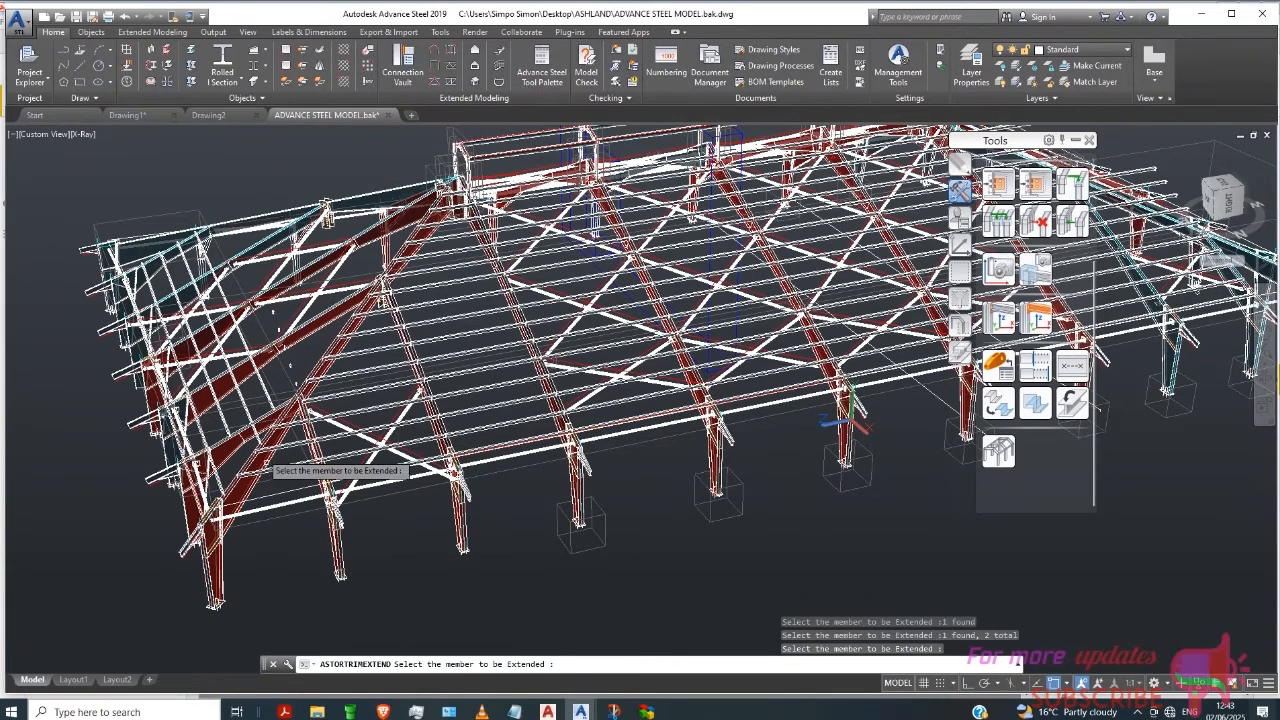
Step: Try to extend the third purlin together with the hip rafter and again on its own, and end the command
left_click(229, 421)
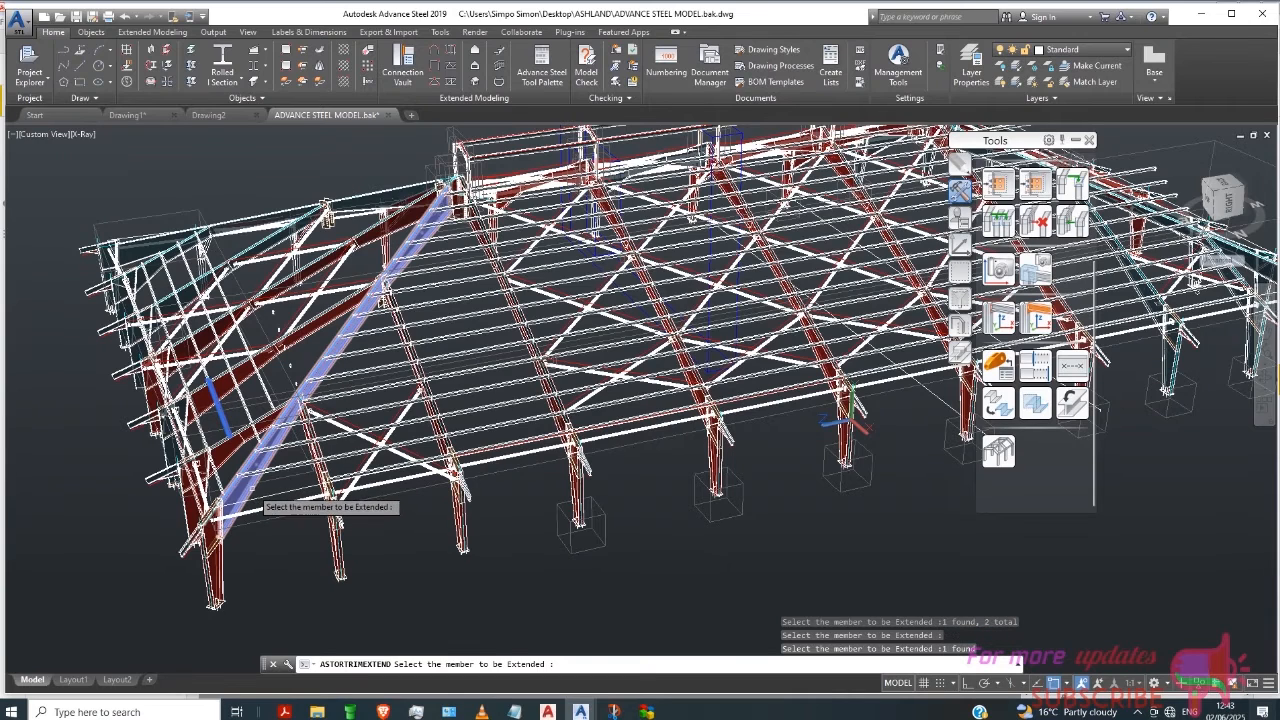
left_click(260, 497)
key("Return")
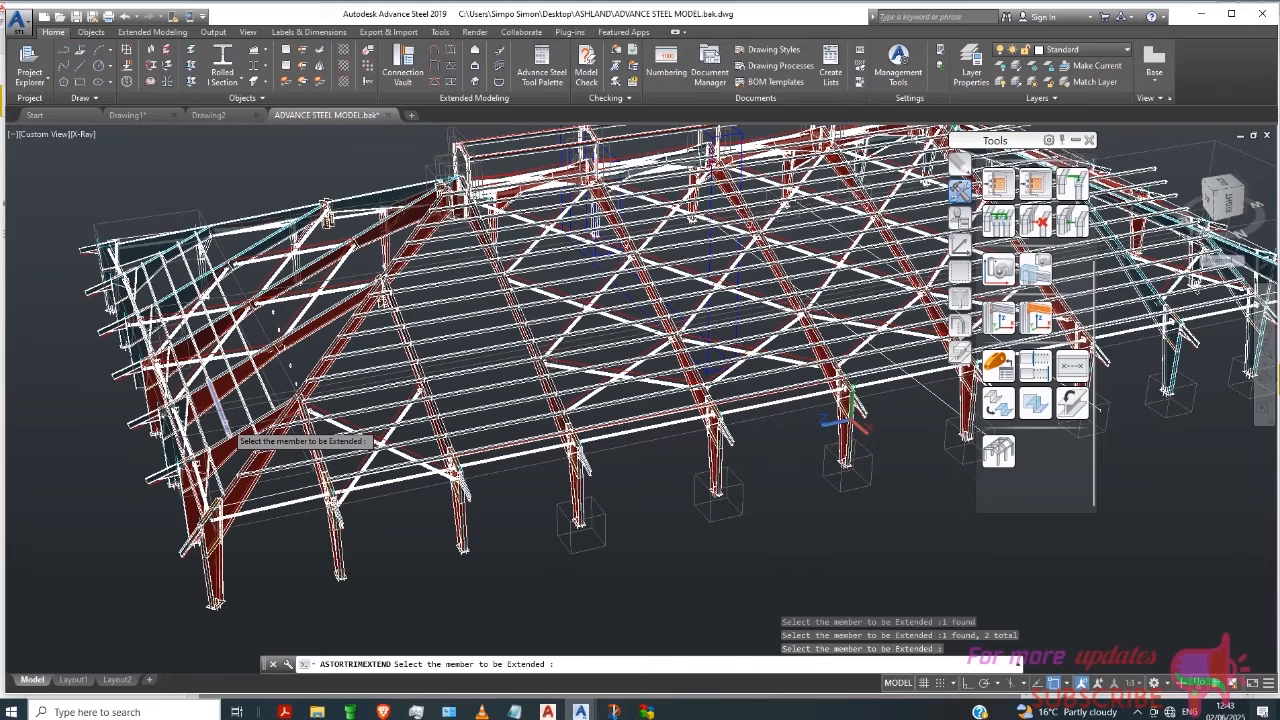
left_click(229, 431)
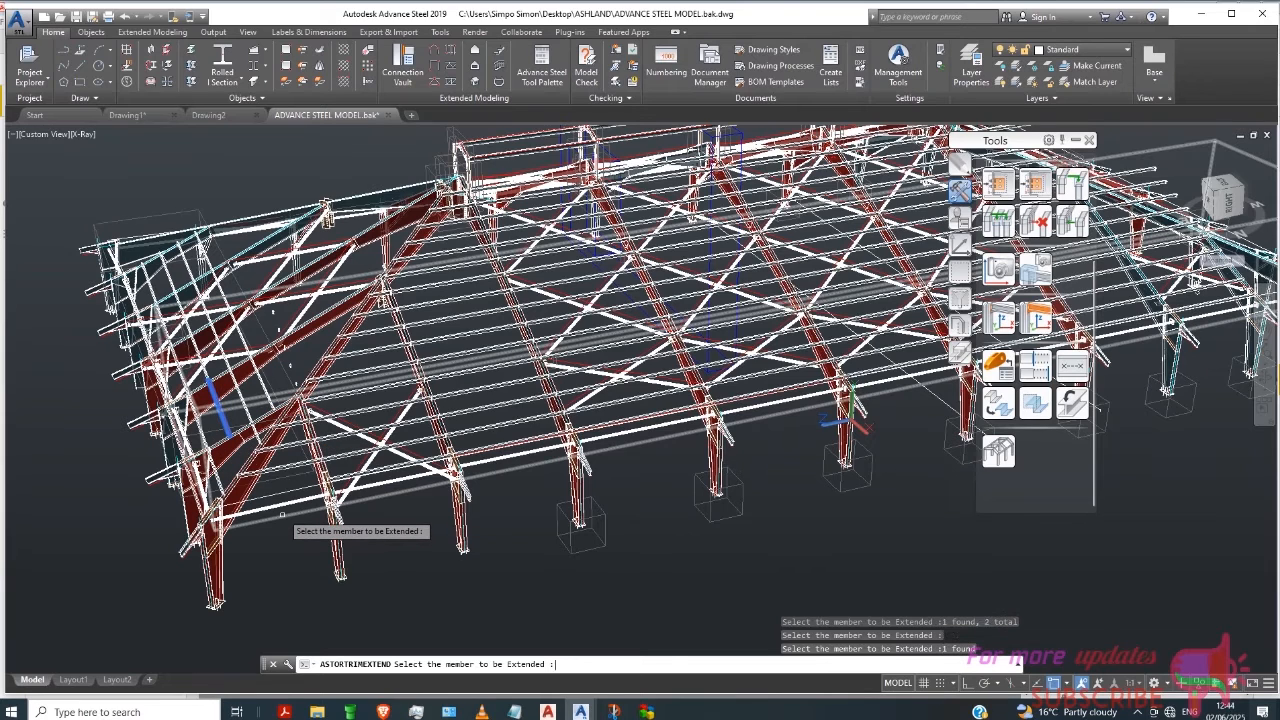
key("Return")
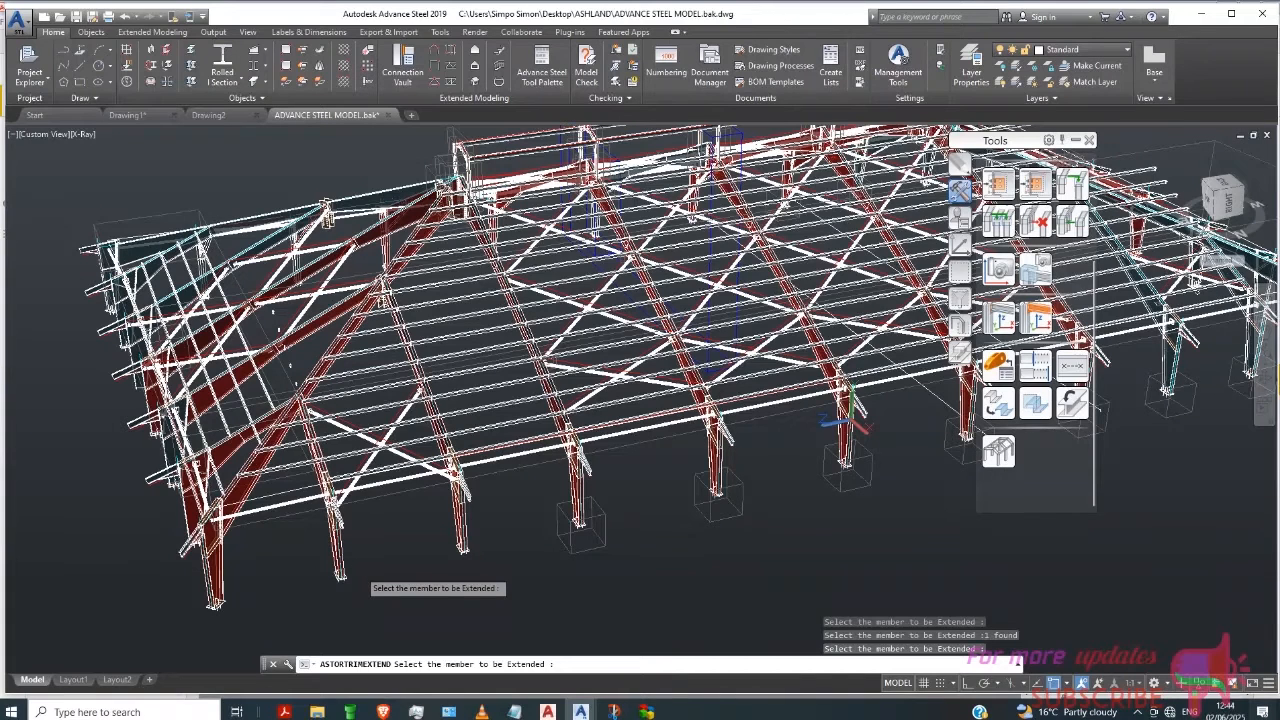
key("Return")
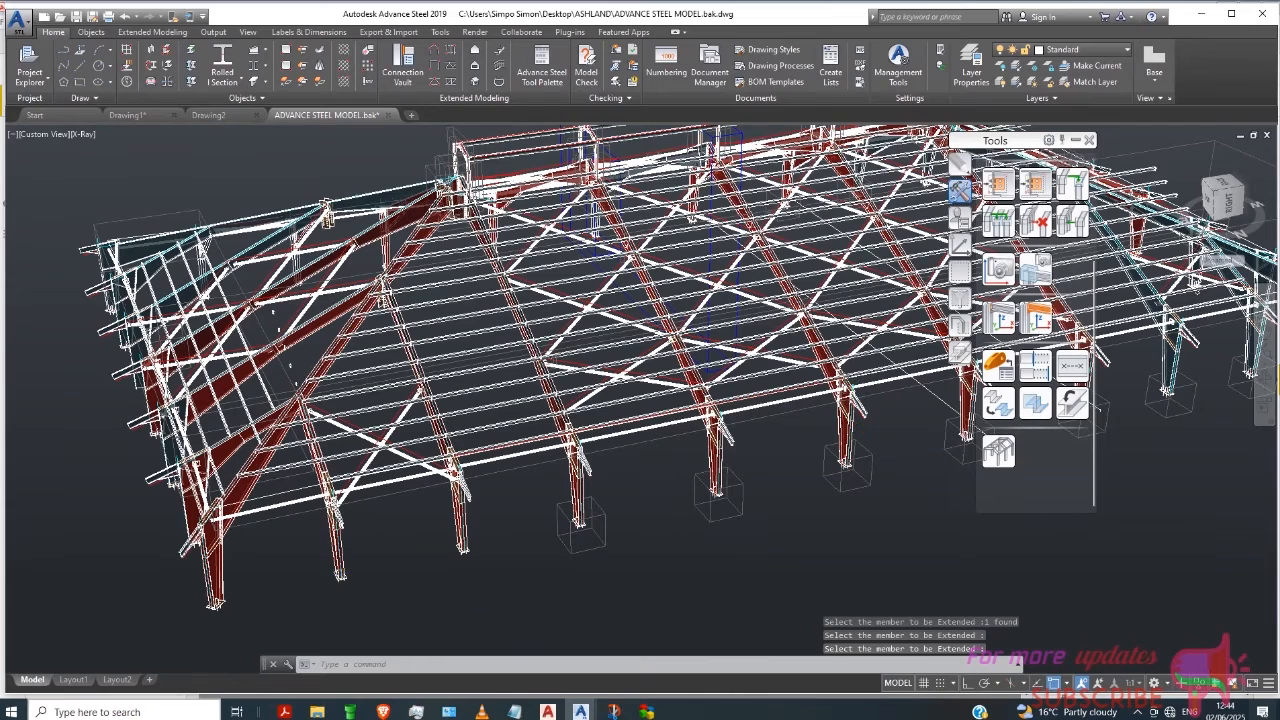
Step: Select the third purlin in the hip end's near-corner bay and inspect its end relative to the hip rafter
scroll(276, 376, "down", 2)
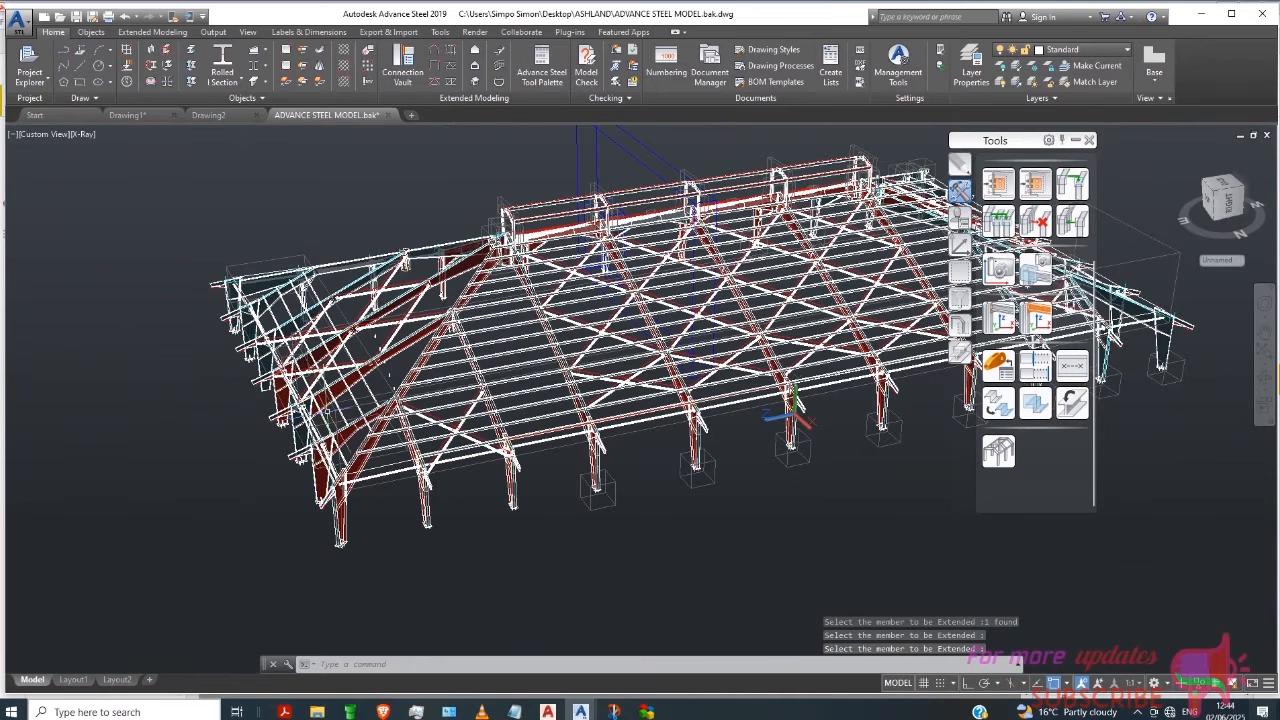
left_click(350, 415)
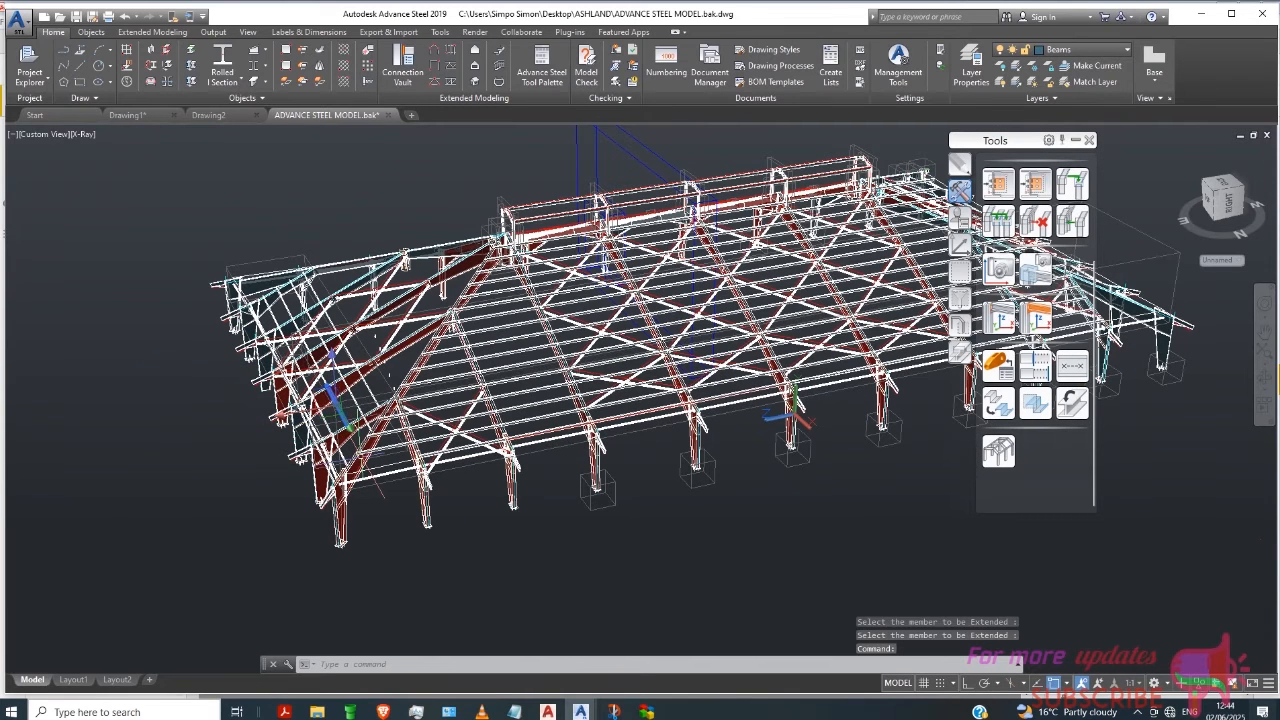
scroll(663, 472, "up", 1)
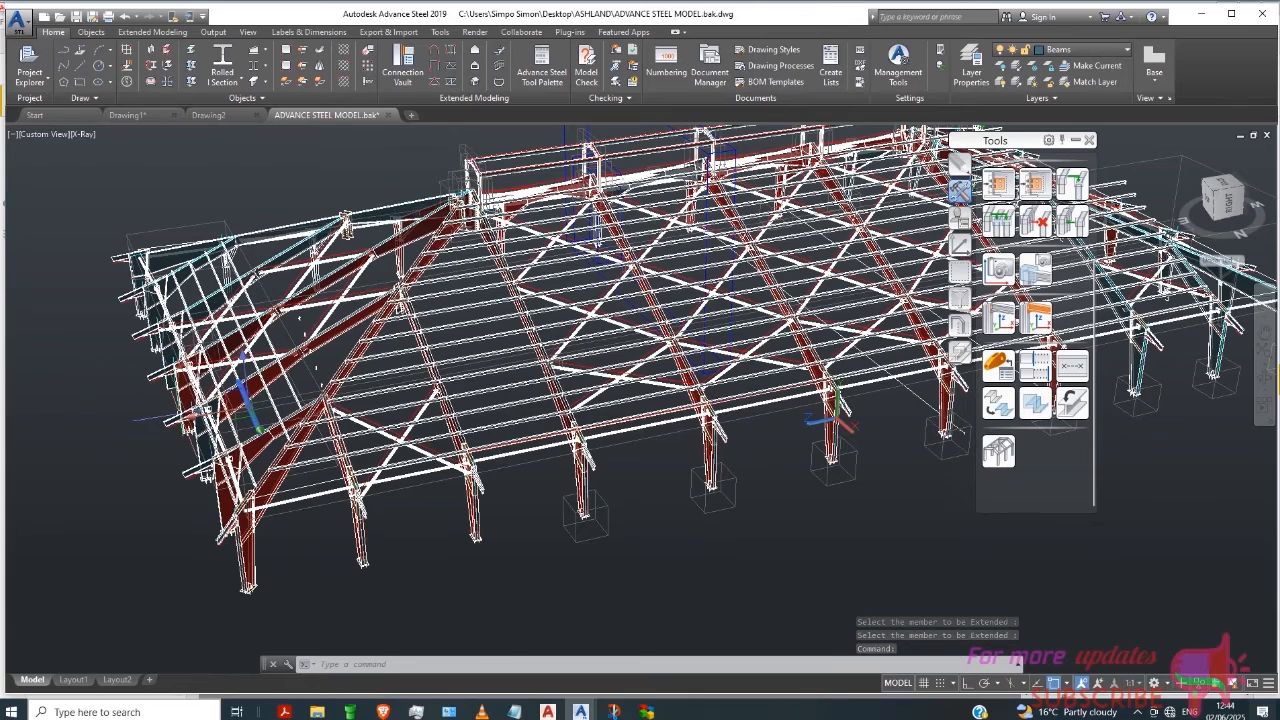
scroll(662, 372, "up", 1)
middle_click_drag(167, 168, 293, 193, "shift")
scroll(317, 220, "up", 2)
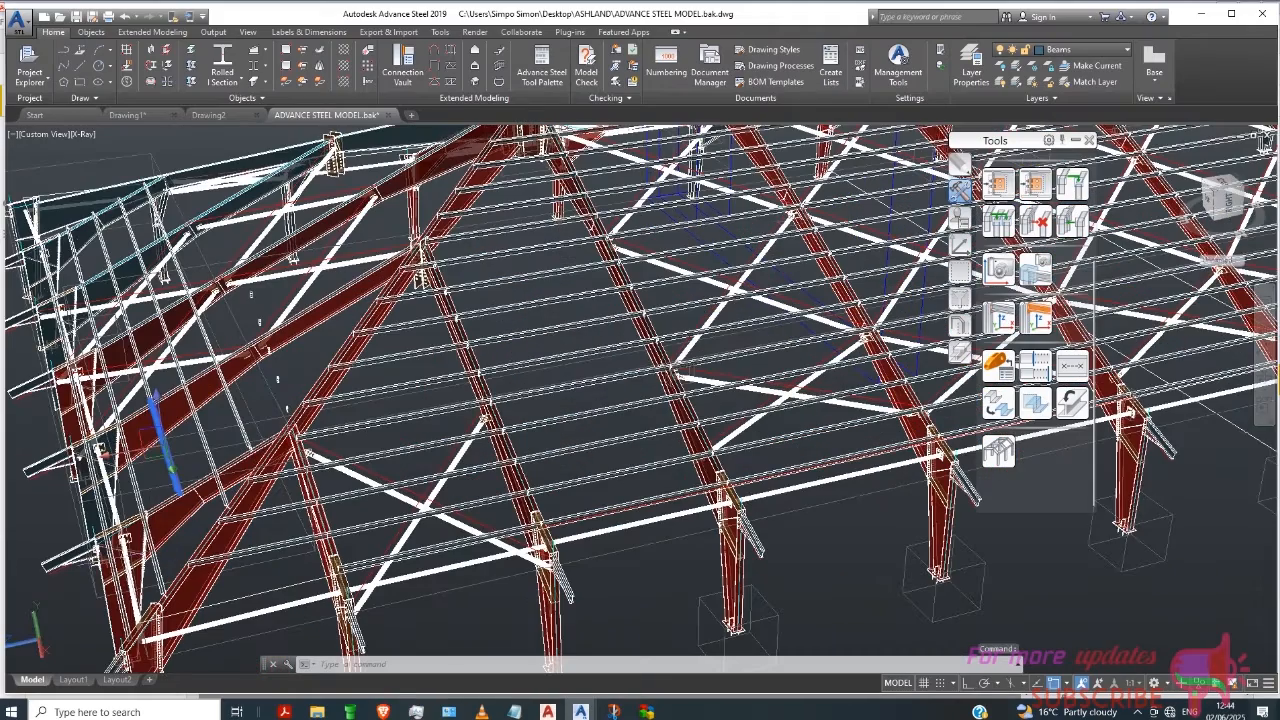
Step: Copy the third purlin end to end toward the hip rafter, using only the FLANGE Middle object snap
right_click(150, 478)
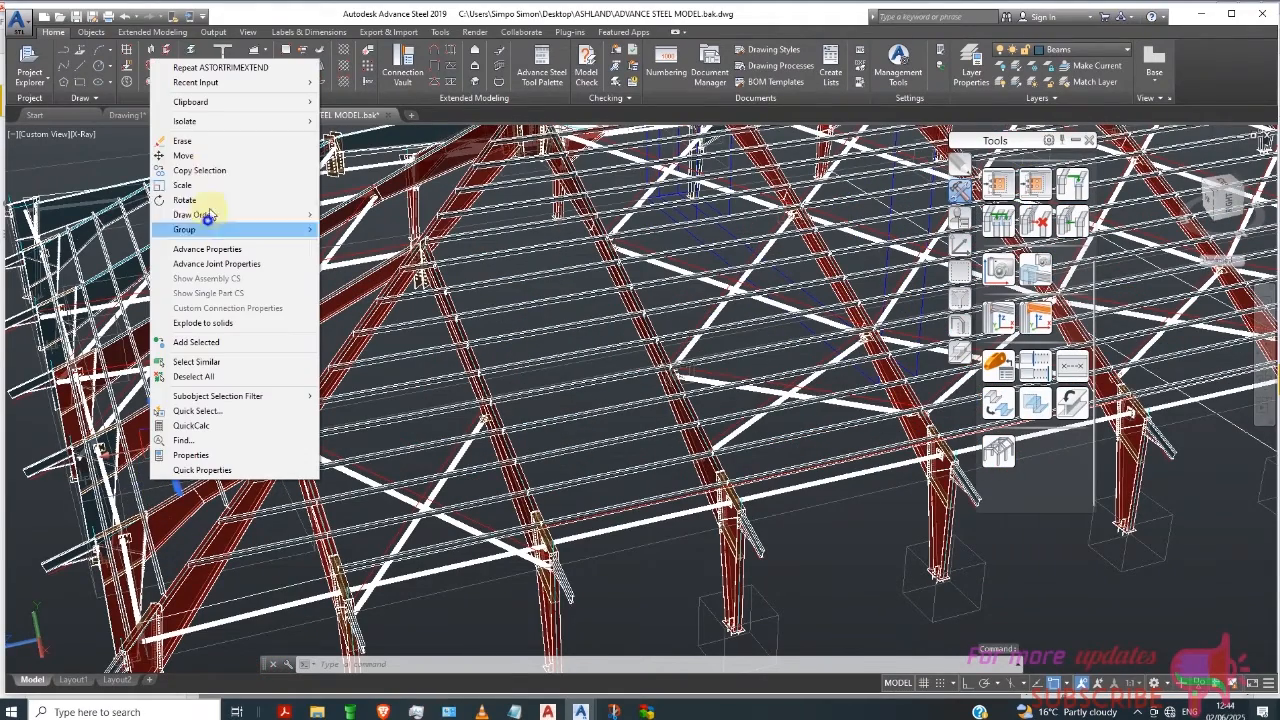
left_click(200, 170)
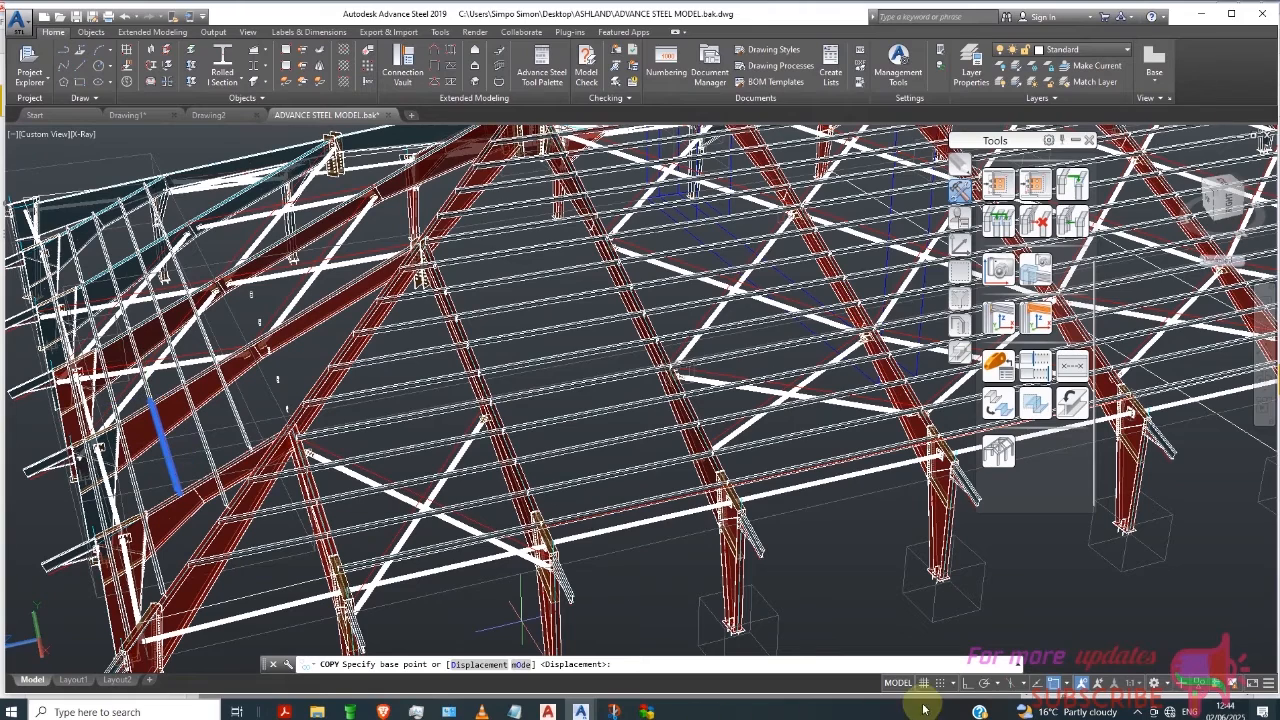
left_click(1064, 686)
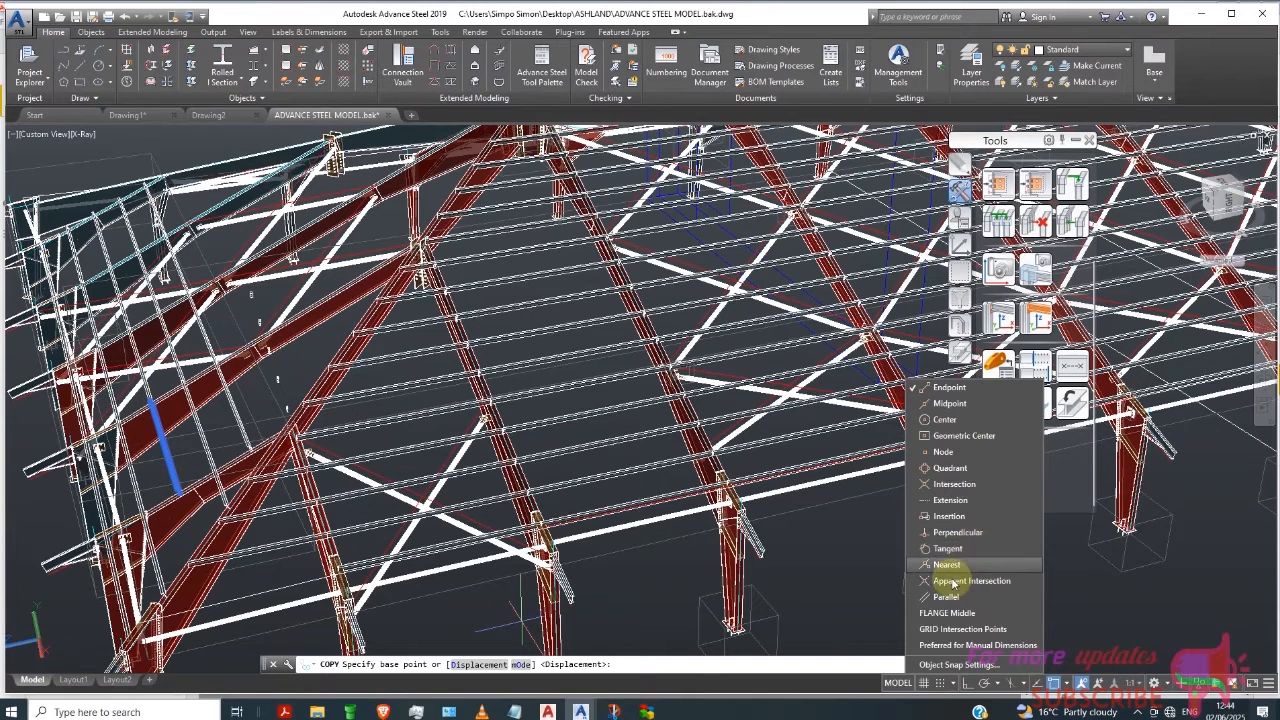
left_click(947, 612)
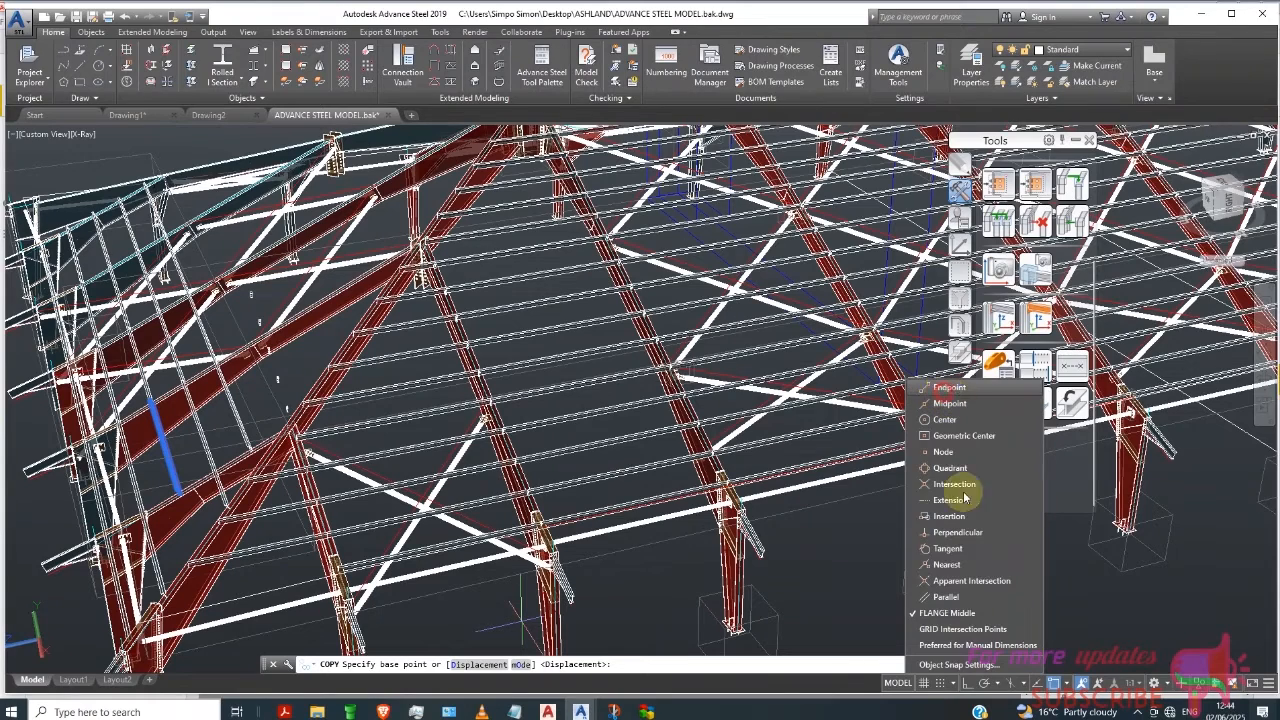
left_click(930, 612)
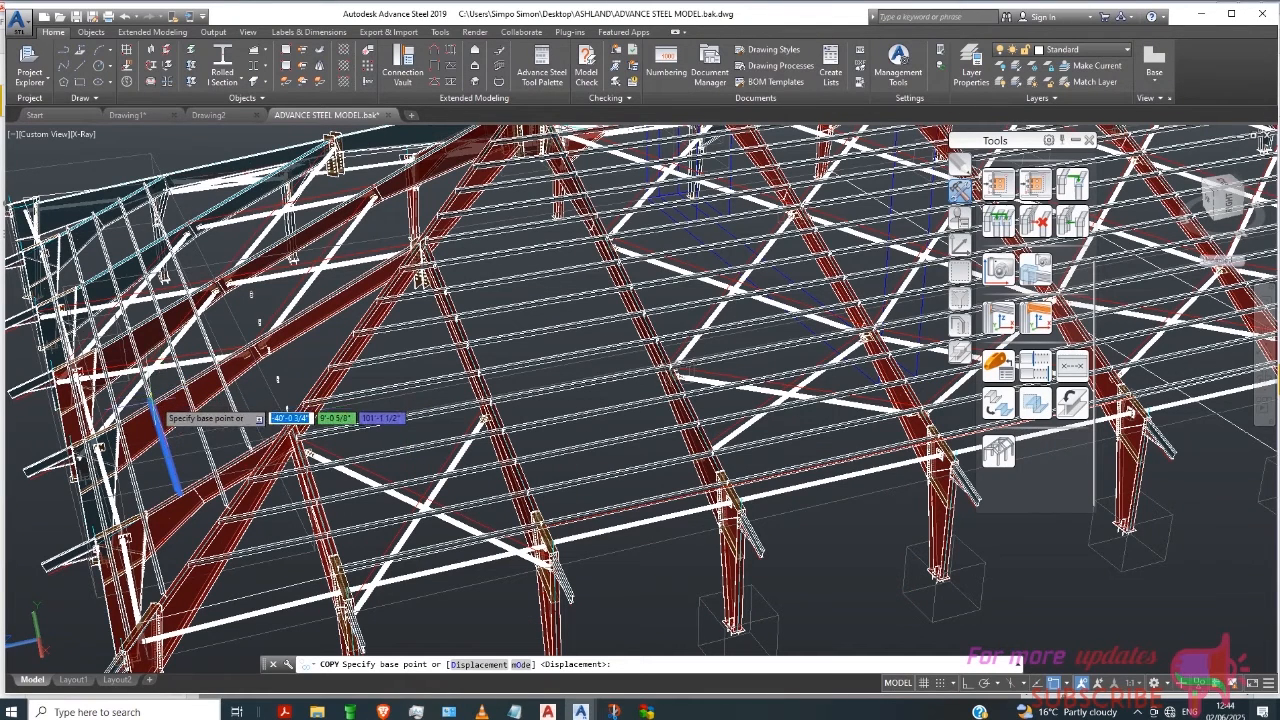
left_click(160, 404)
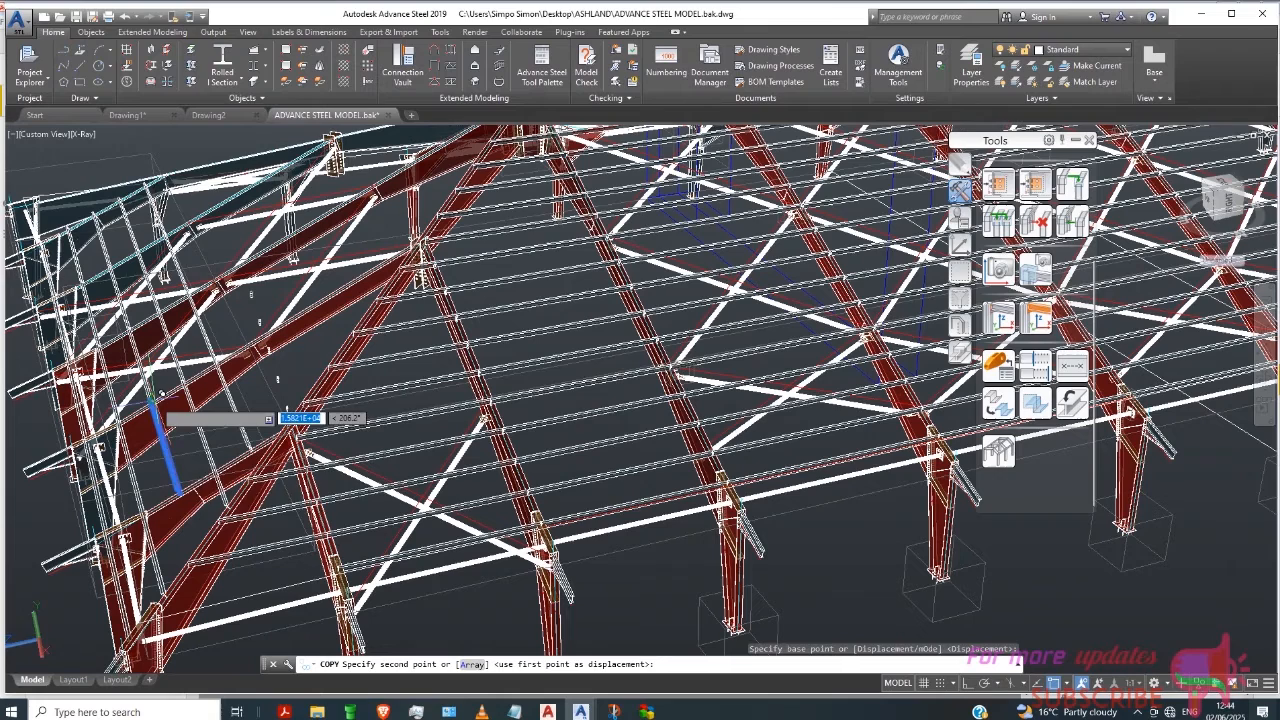
left_click(185, 485)
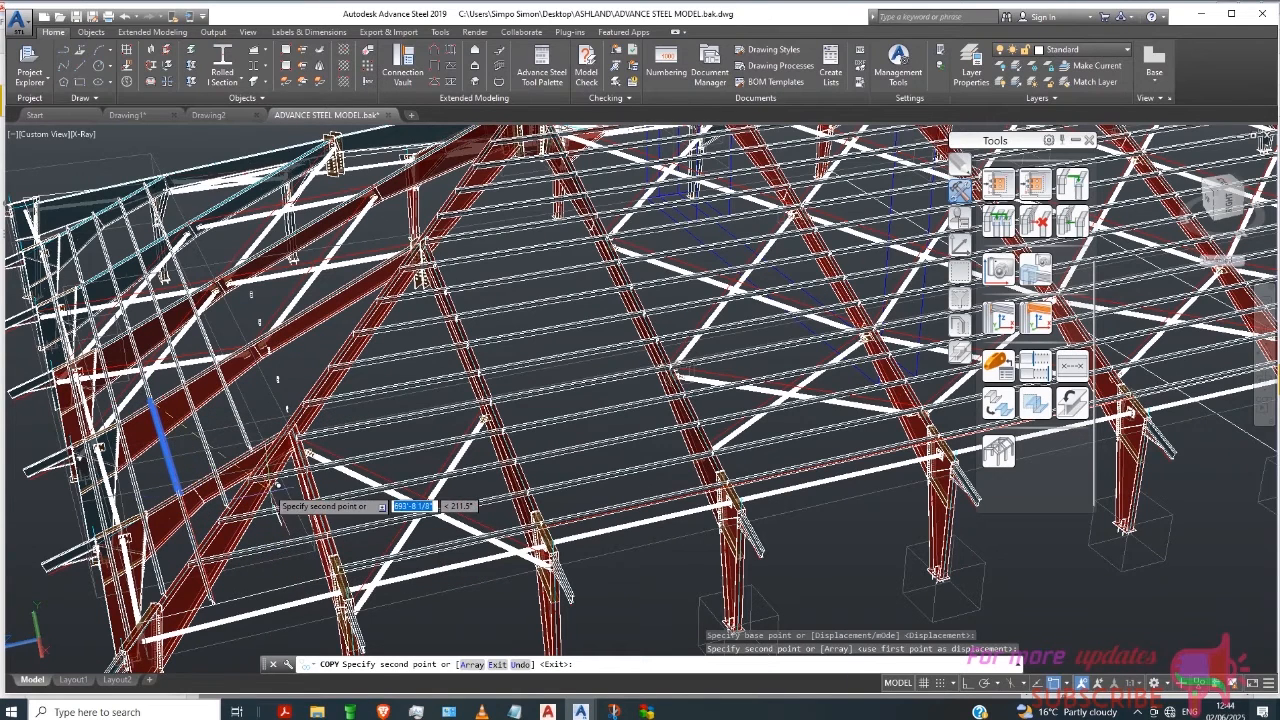
key("Escape")
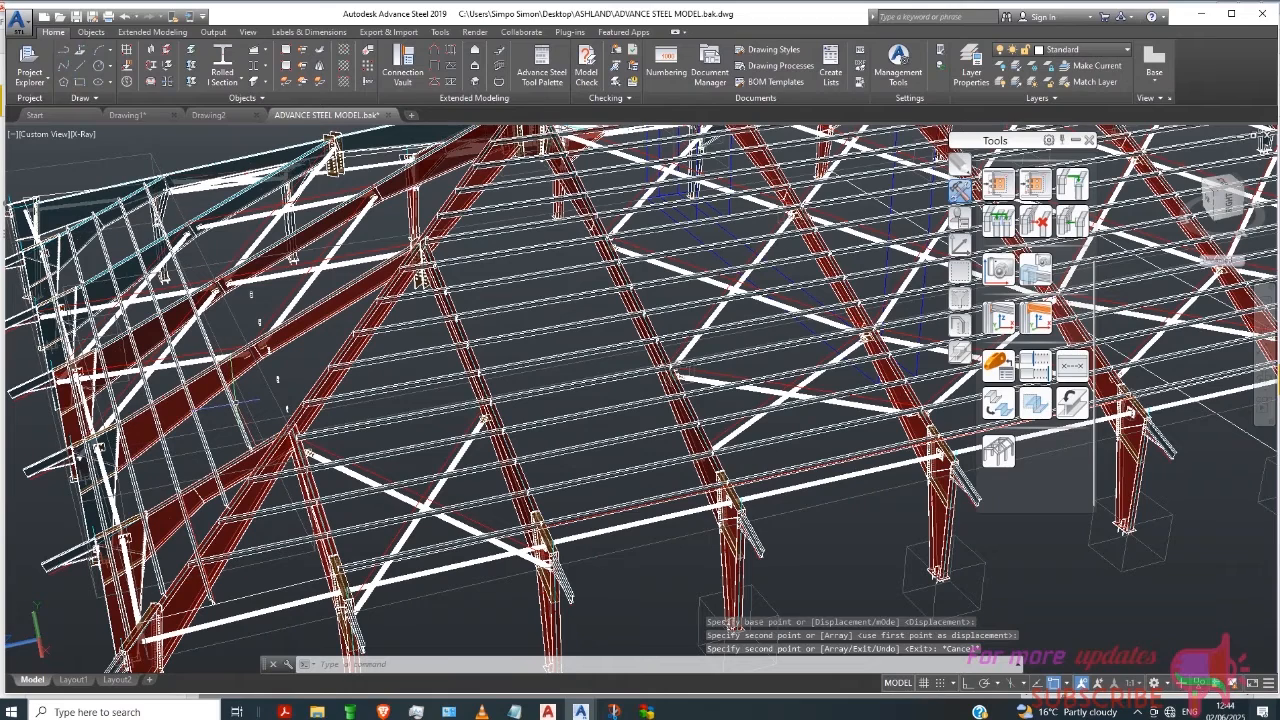
left_click(240, 425)
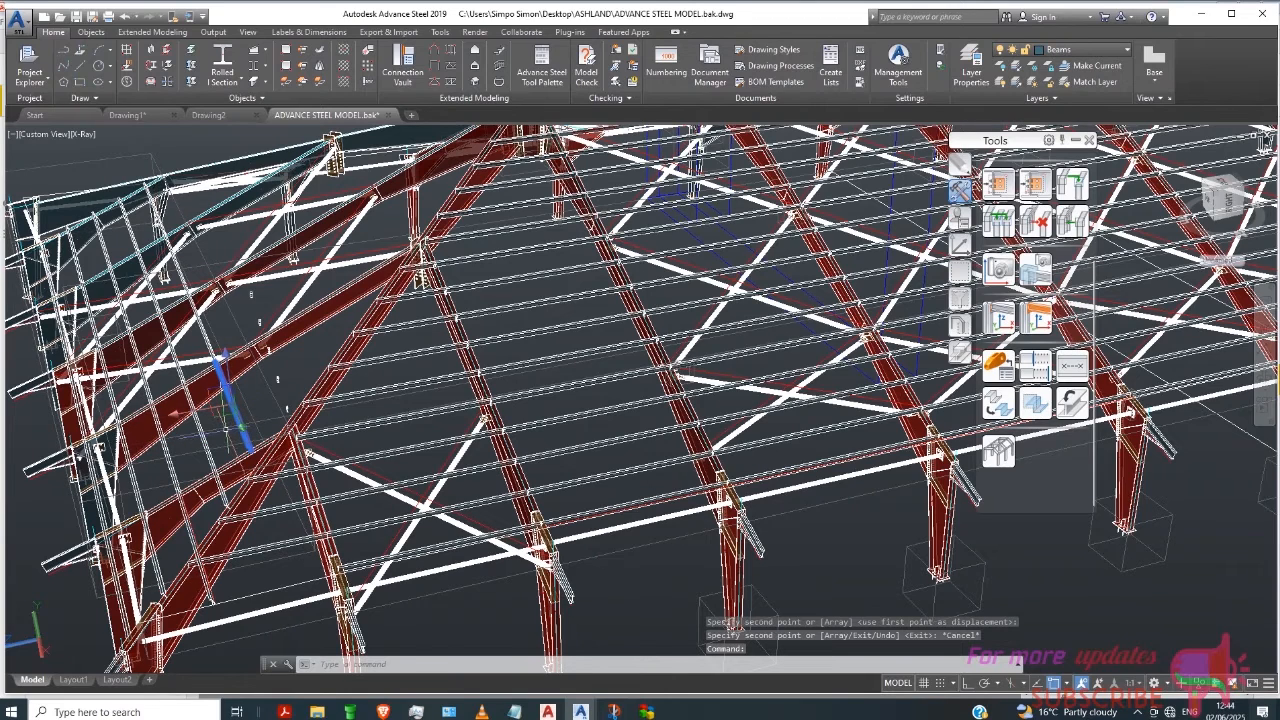
right_click(229, 420)
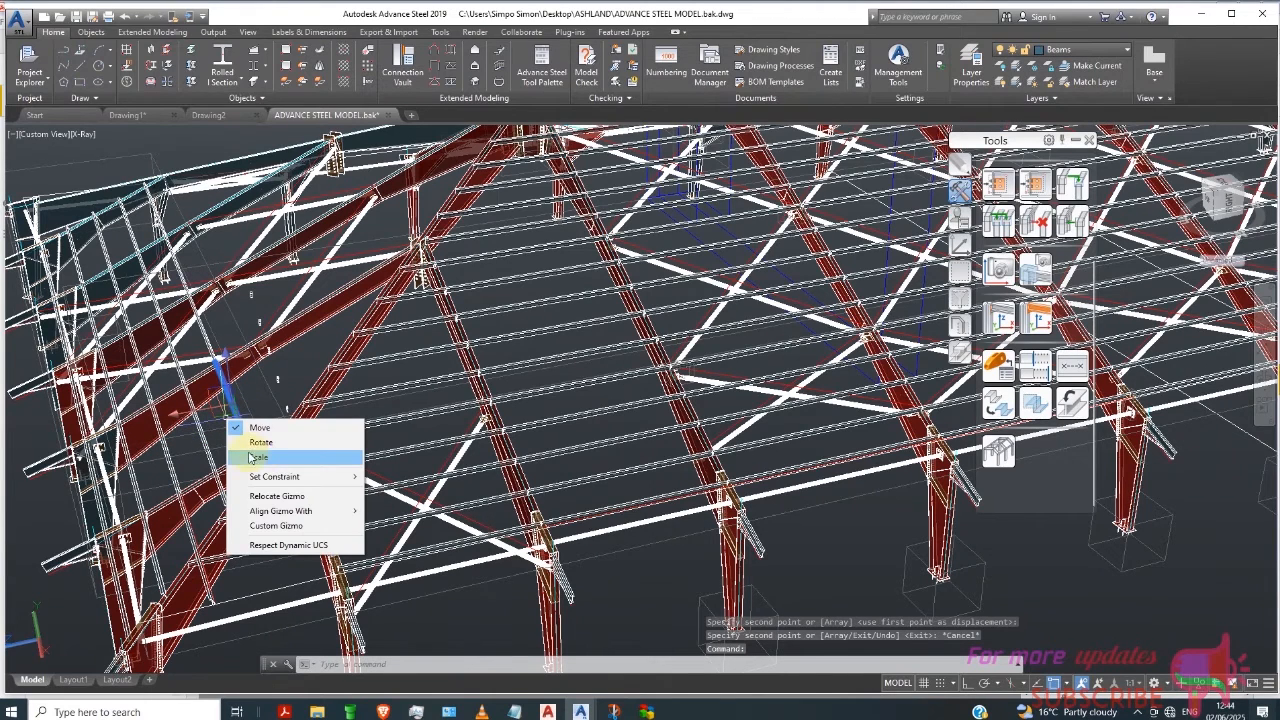
key("Escape")
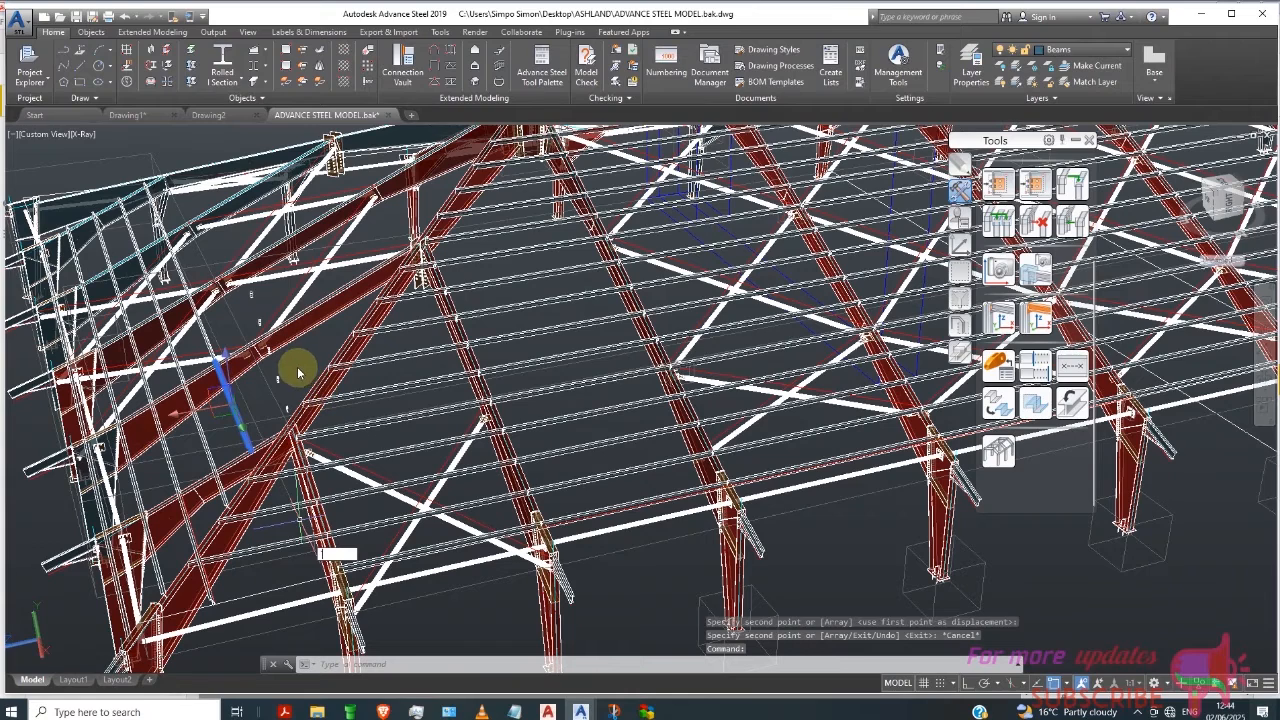
key("Escape")
right_click(298, 366)
key("Escape")
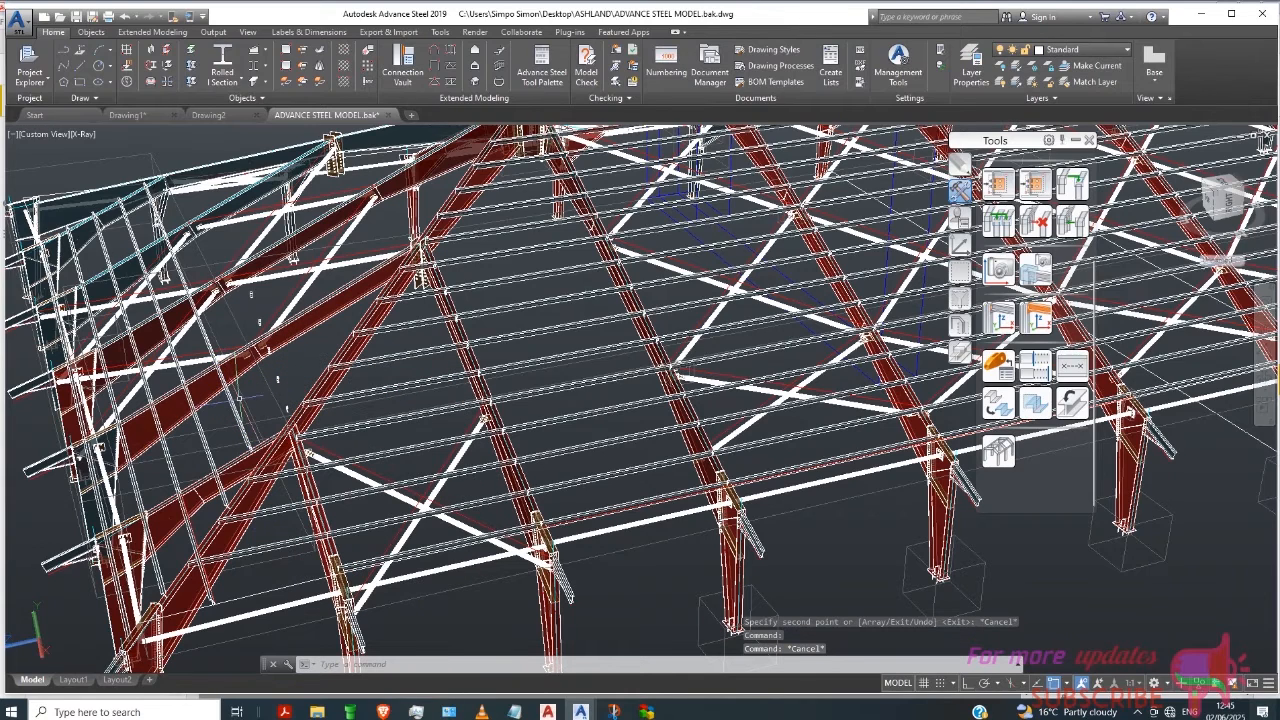
Step: Copy the uppermost purlin of the hip end's near-corner bay end to end toward the hip rafter by its flange middle
left_click(230, 410)
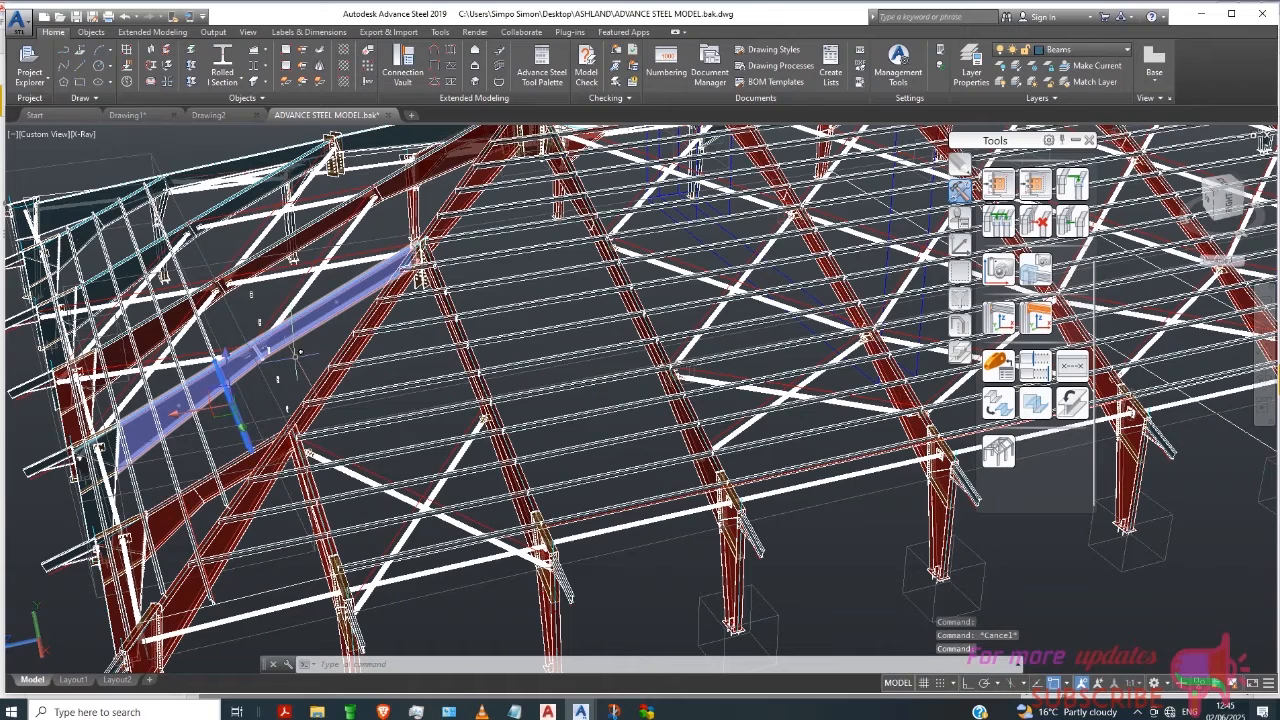
right_click(298, 352)
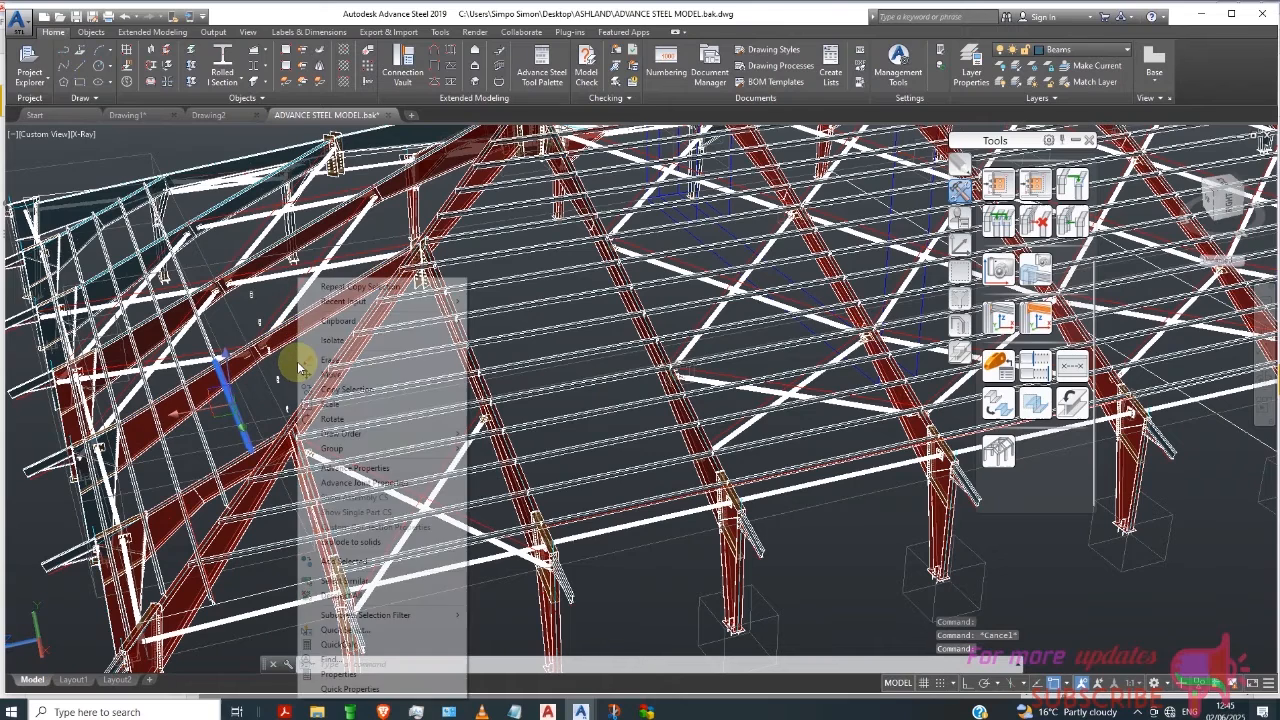
left_click(343, 390)
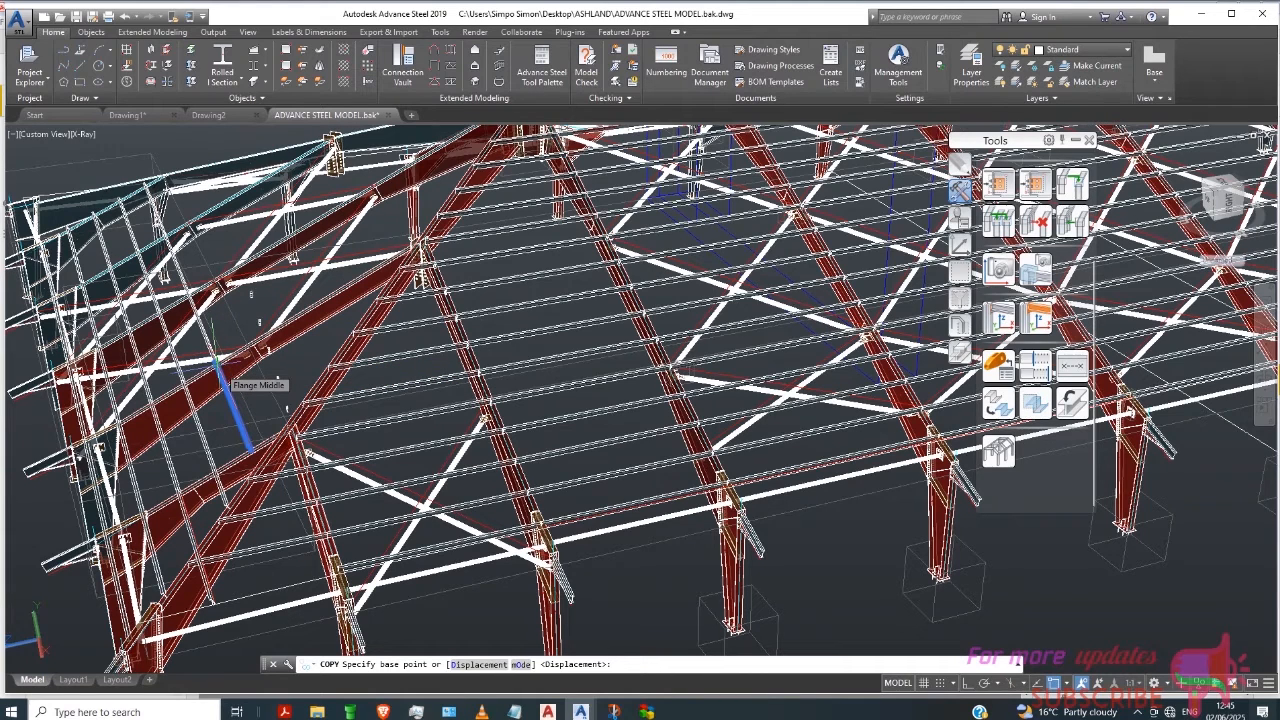
left_click(250, 450)
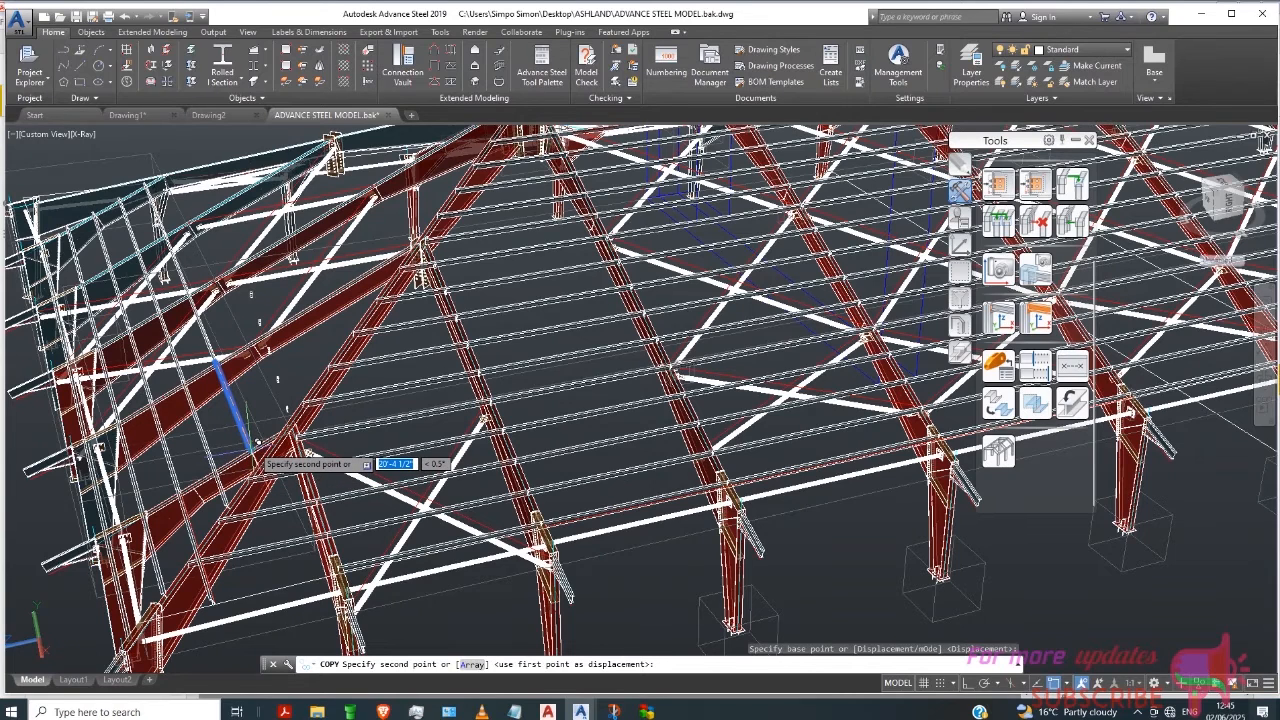
left_click(264, 443)
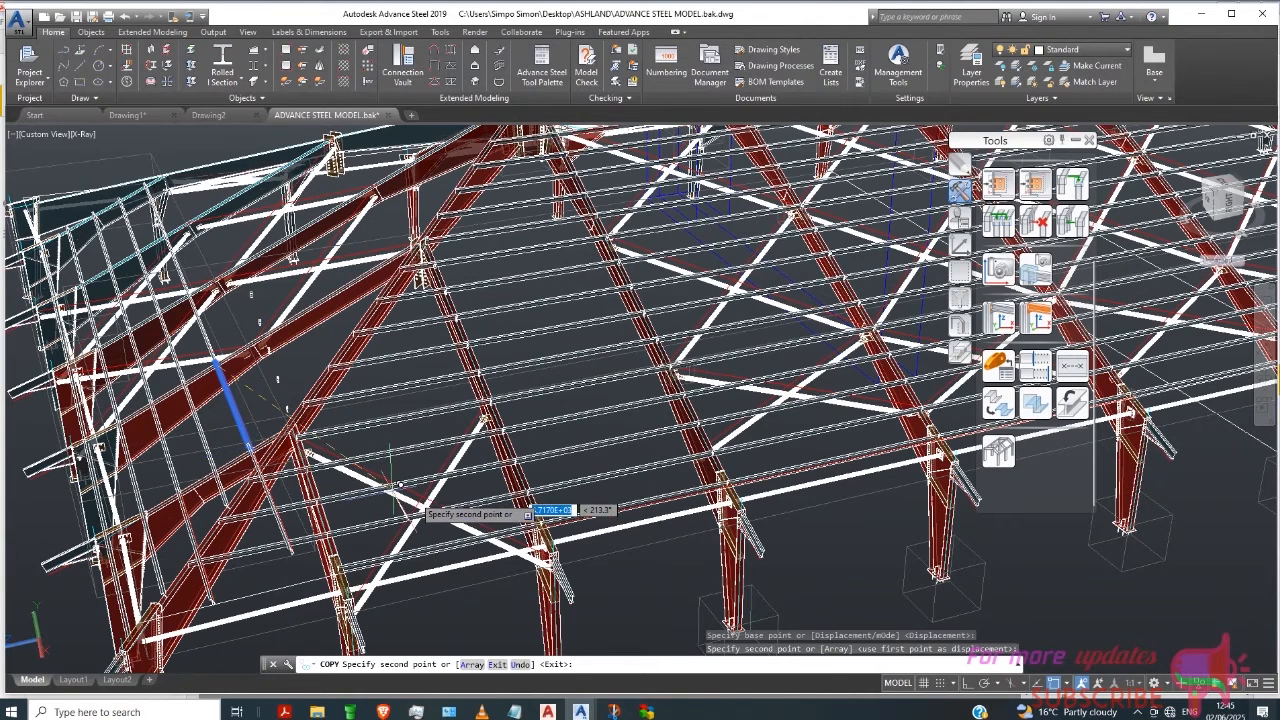
key("Escape")
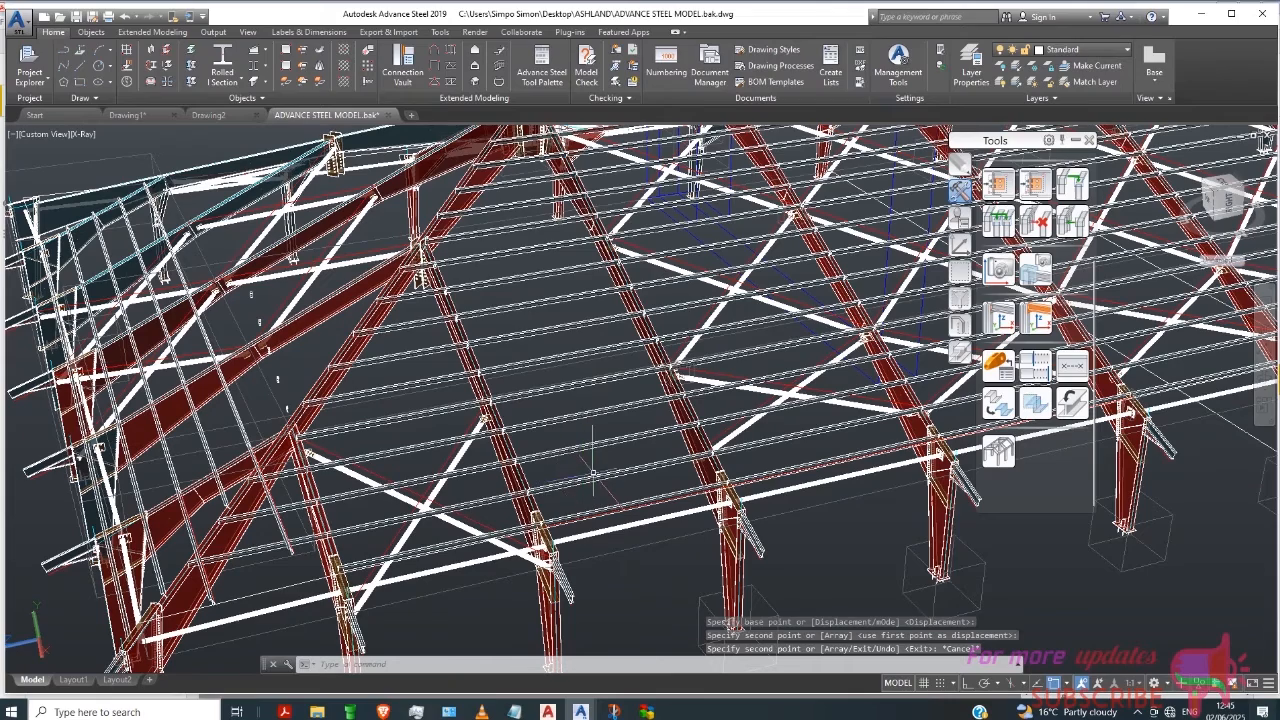
Step: Start Trim/Extend at the hip end's opposite corner with the Extend mode and the System option
scroll(636, 482, "down", 2)
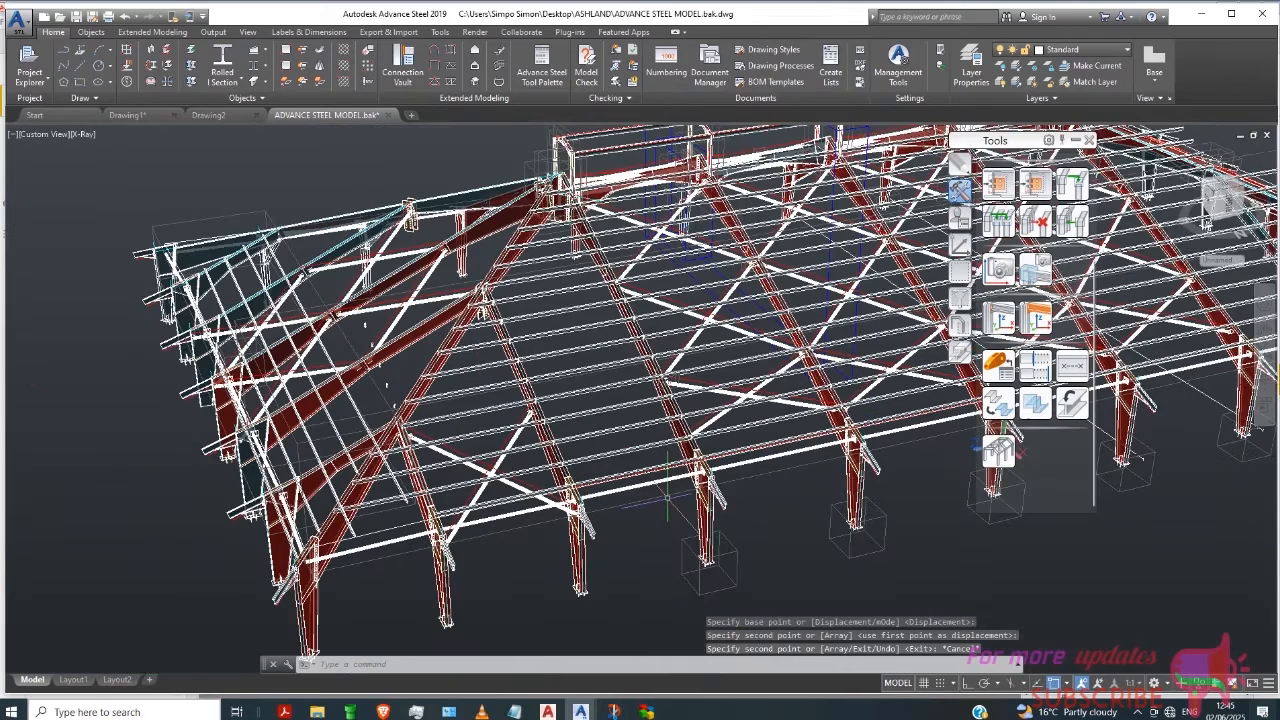
scroll(667, 480, "down", 3)
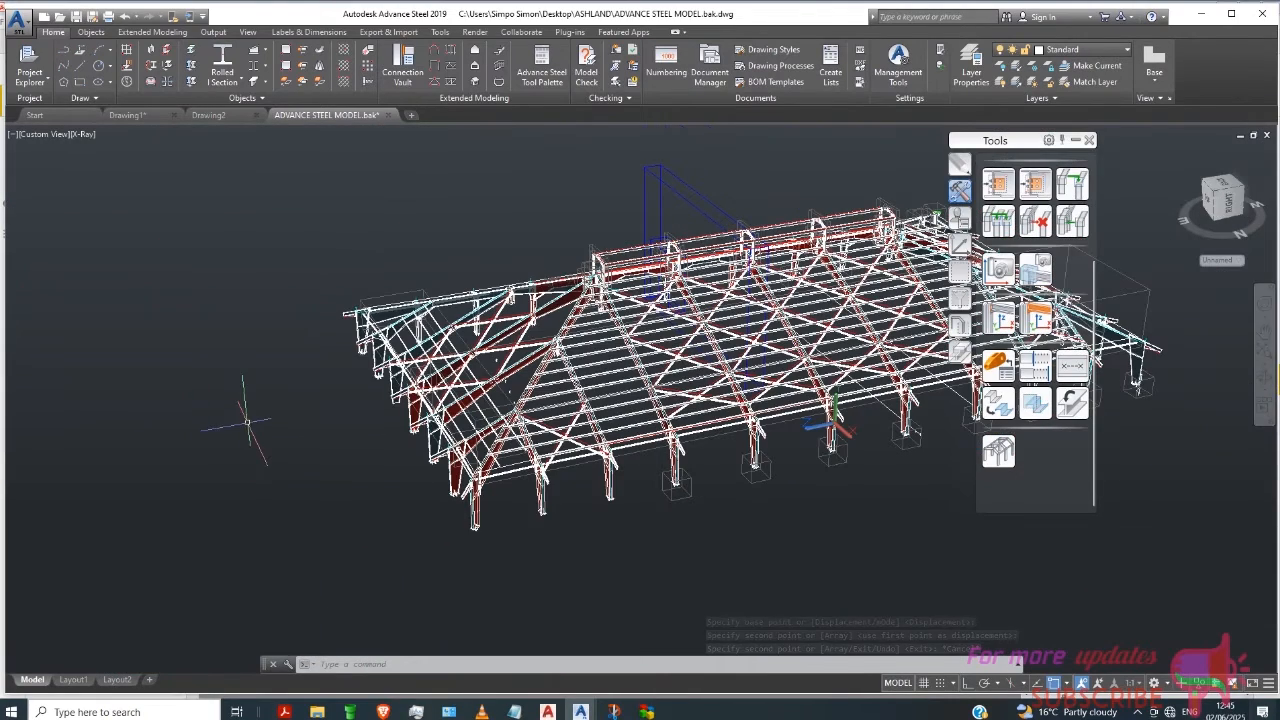
scroll(652, 356, "up", 2)
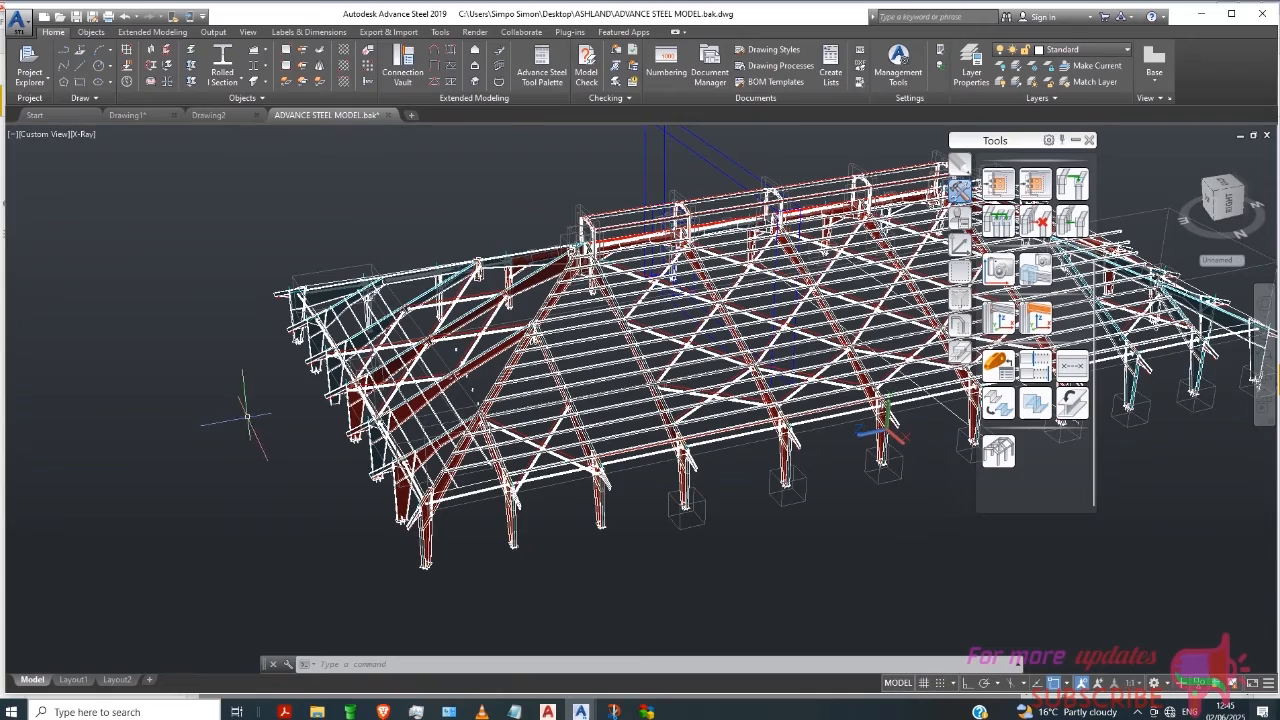
middle_click_drag(247, 417, 478, 402, "shift")
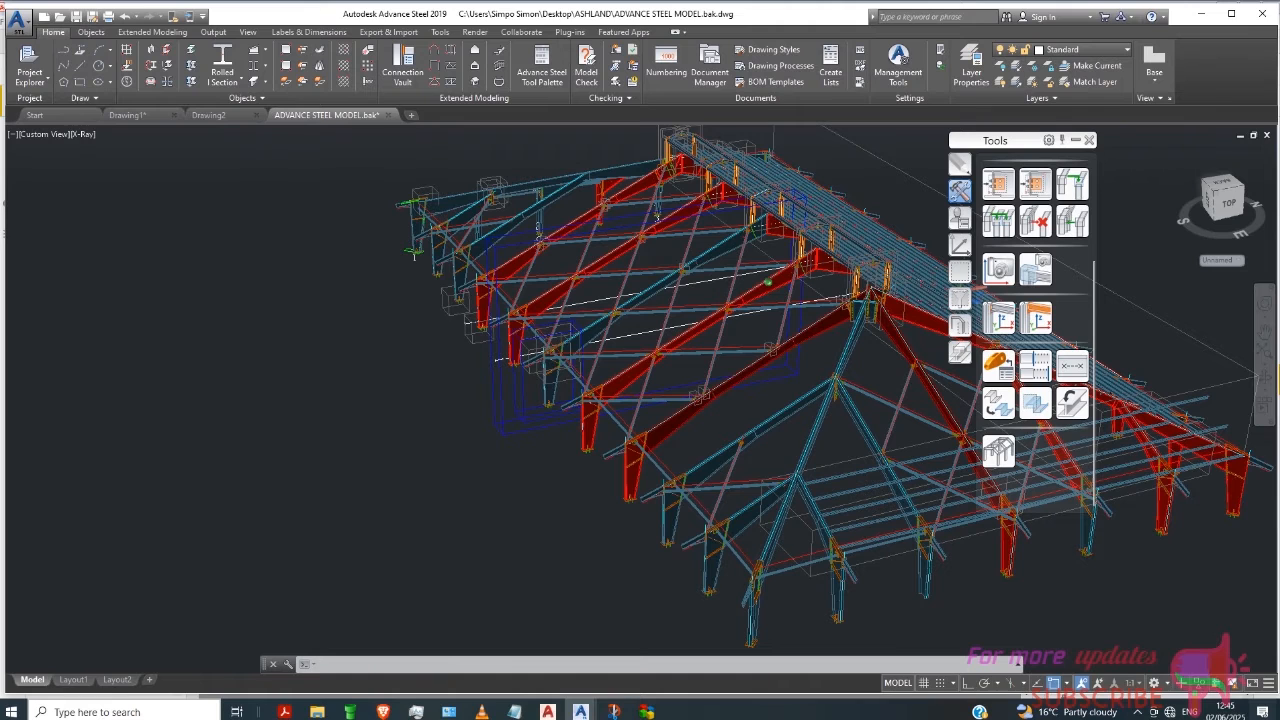
key("ctrl+a")
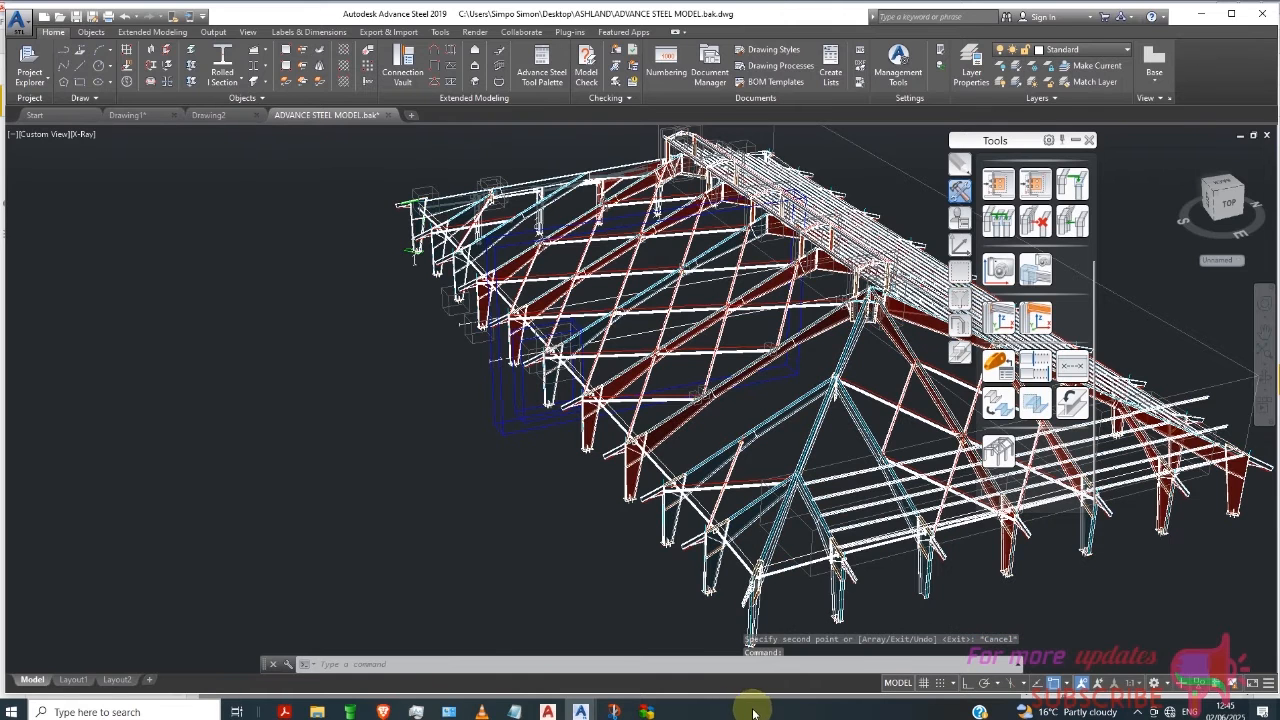
scroll(925, 330, "up", 1)
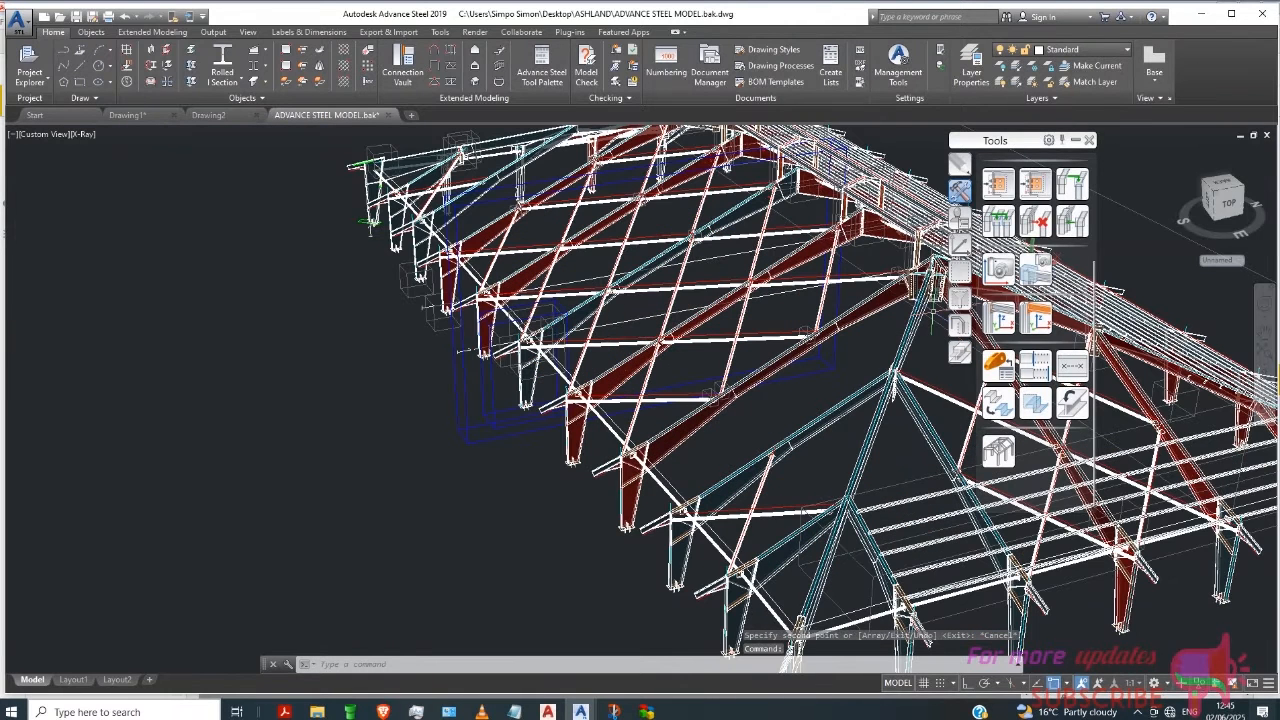
left_click(1035, 370)
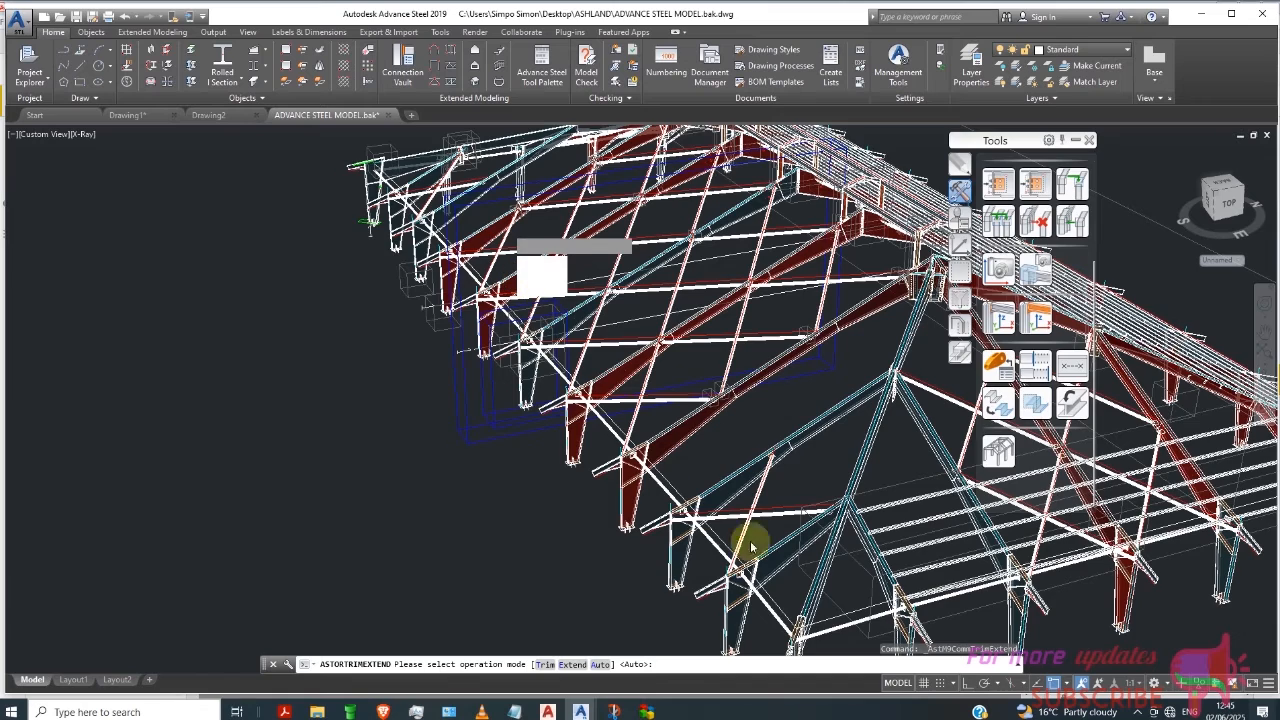
scroll(800, 545, "down", 2)
scroll(790, 515, "up", 1)
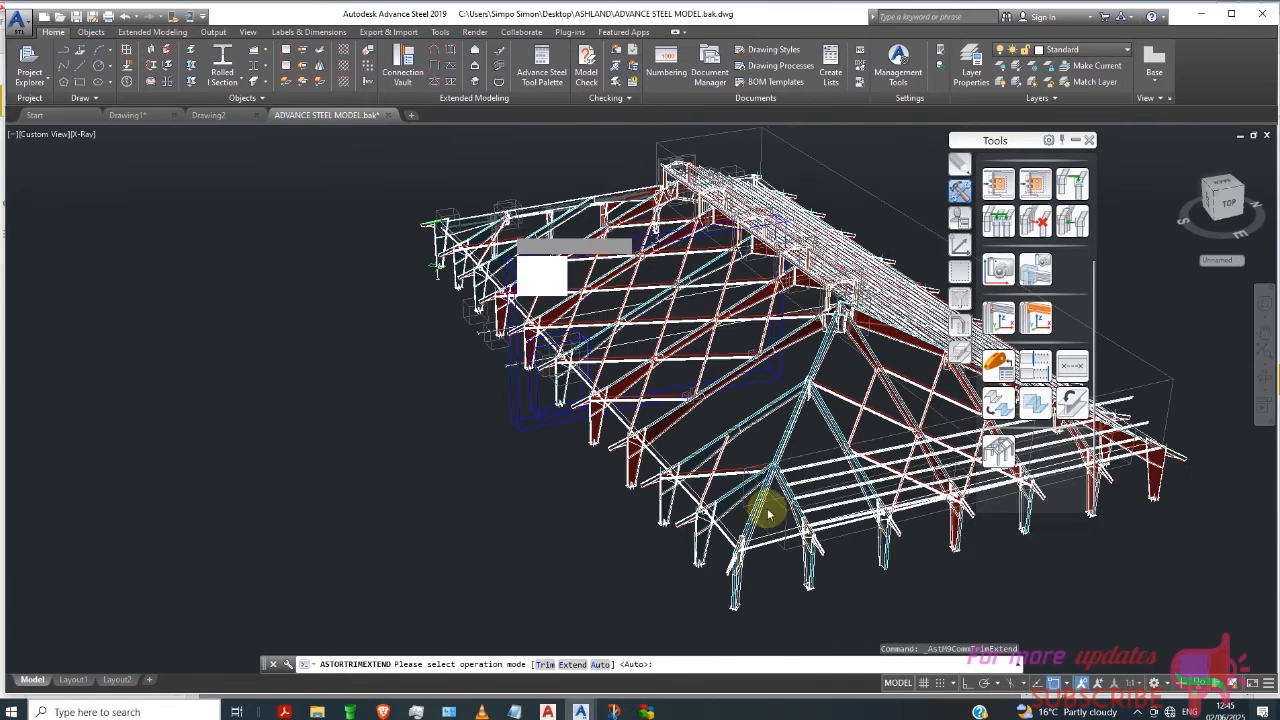
scroll(840, 538, "up", 1)
right_click(853, 541)
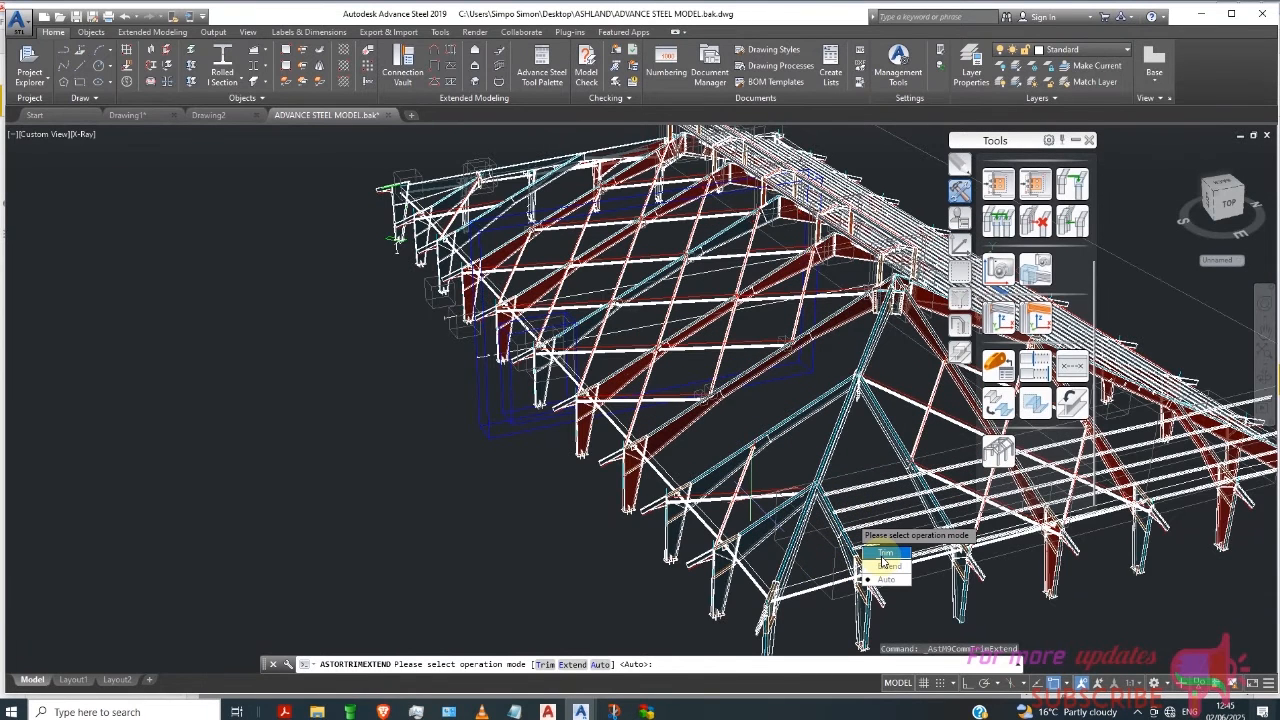
left_click(866, 567)
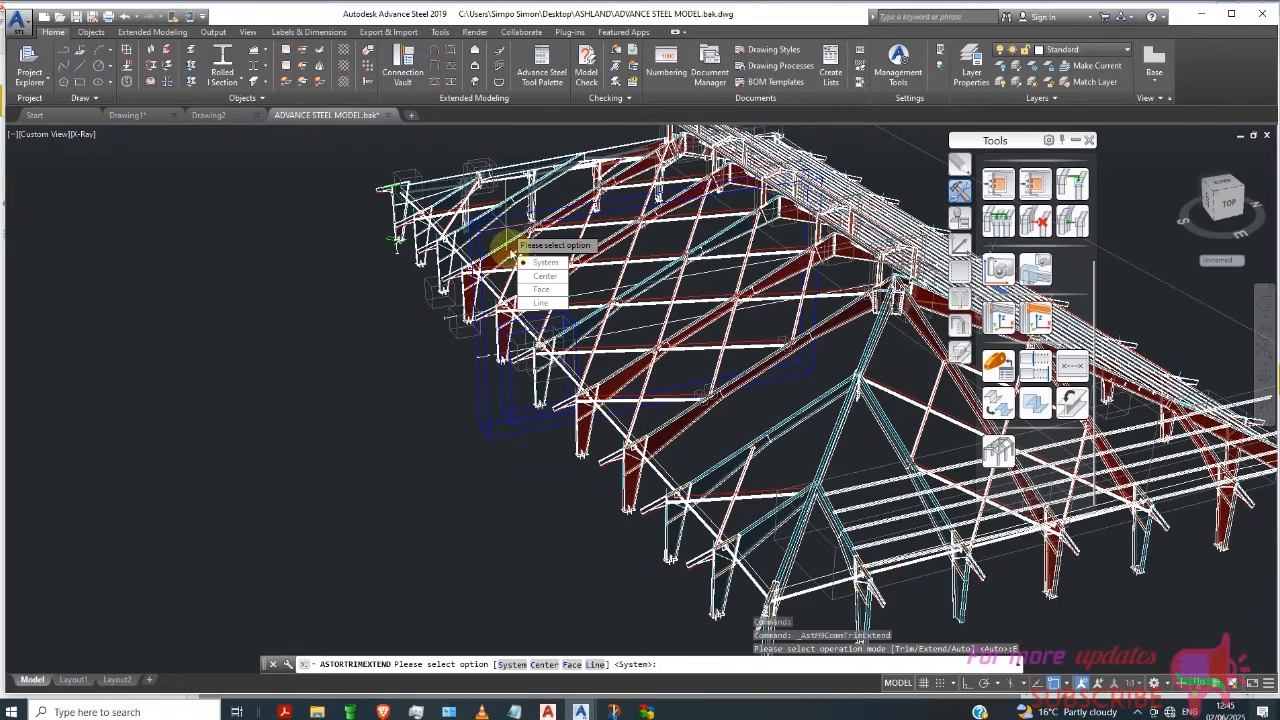
left_click(541, 259)
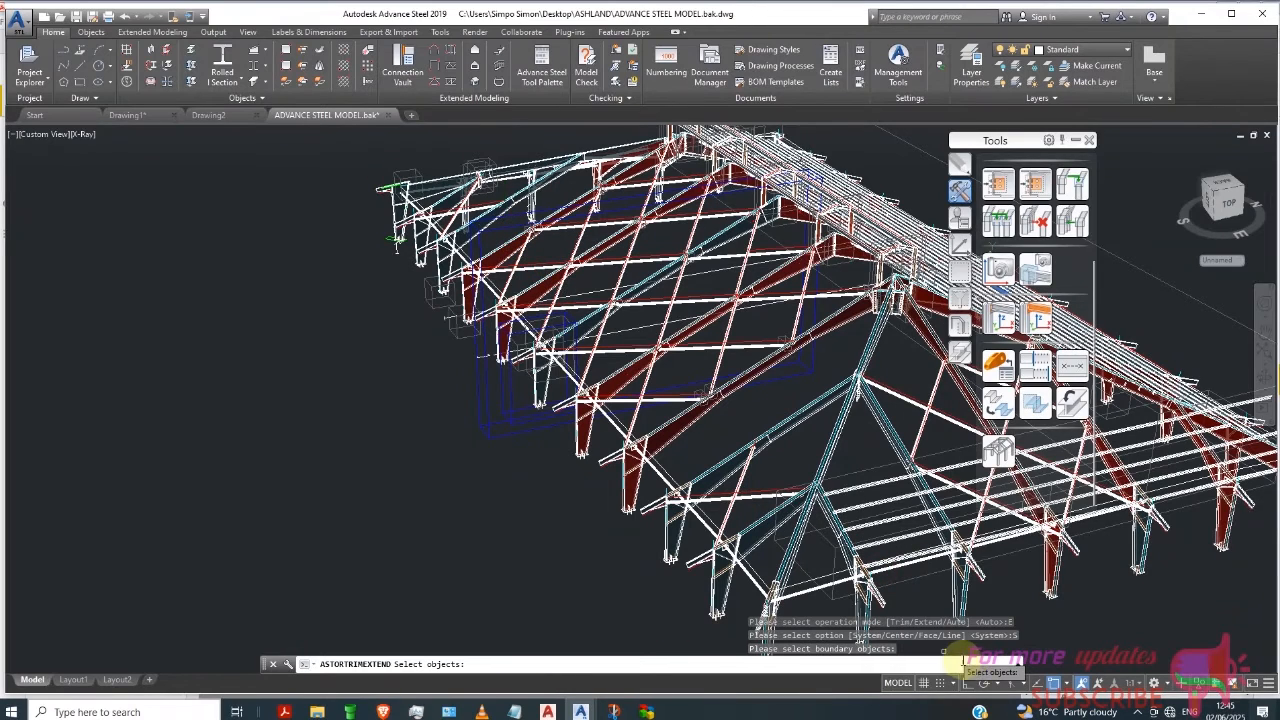
Step: Specify the opposite corner's hip rafter and the four purlins of the adjacent bay as the boundary objects
left_click(792, 566)
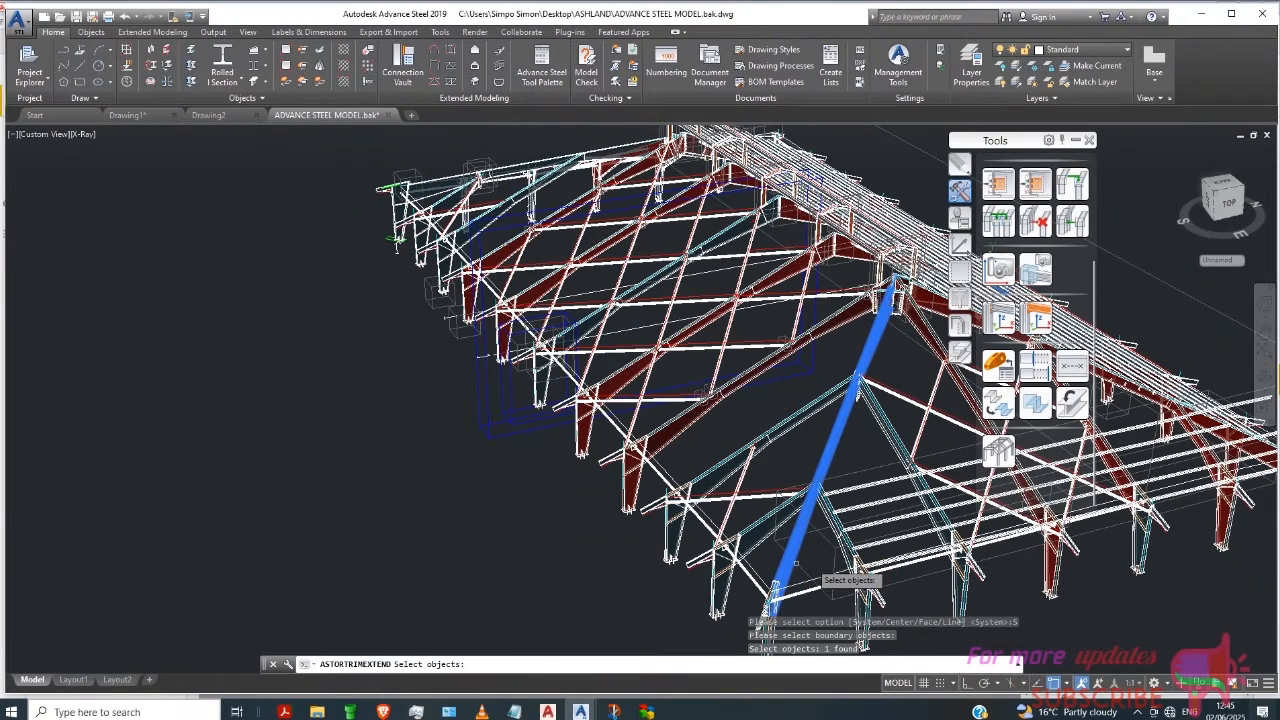
left_click(878, 550)
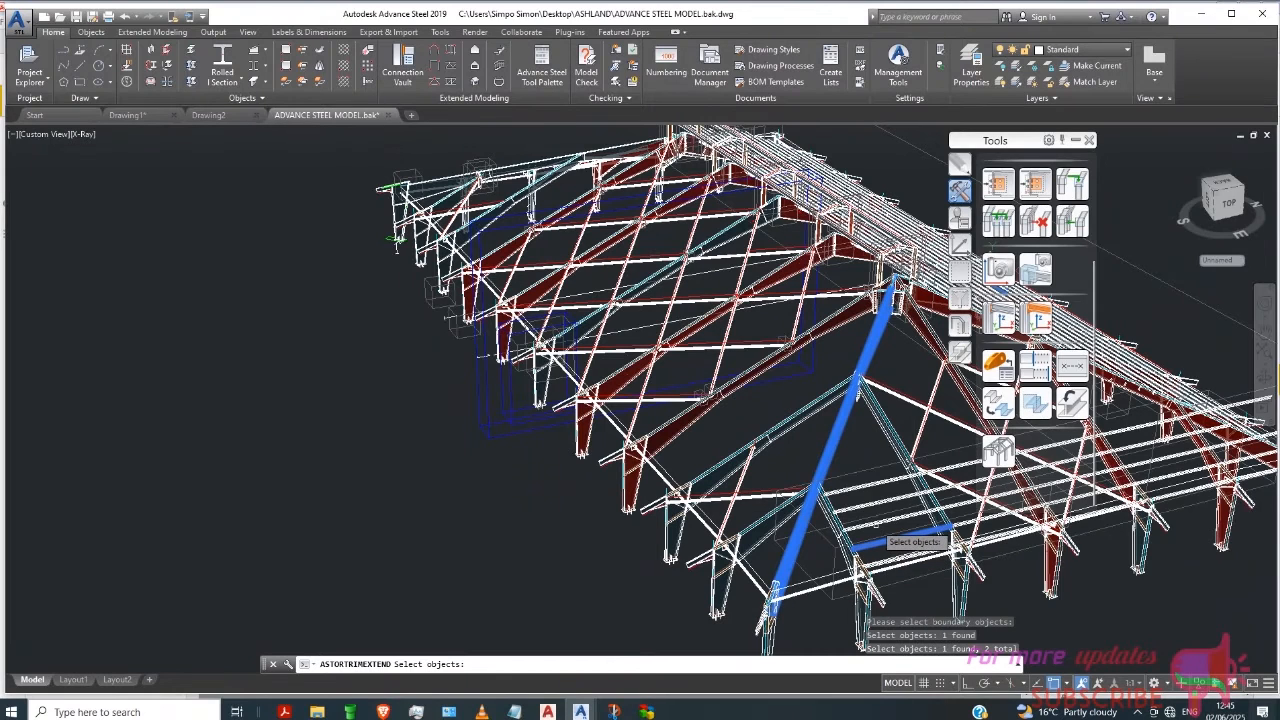
left_click(878, 528)
left_click(861, 500)
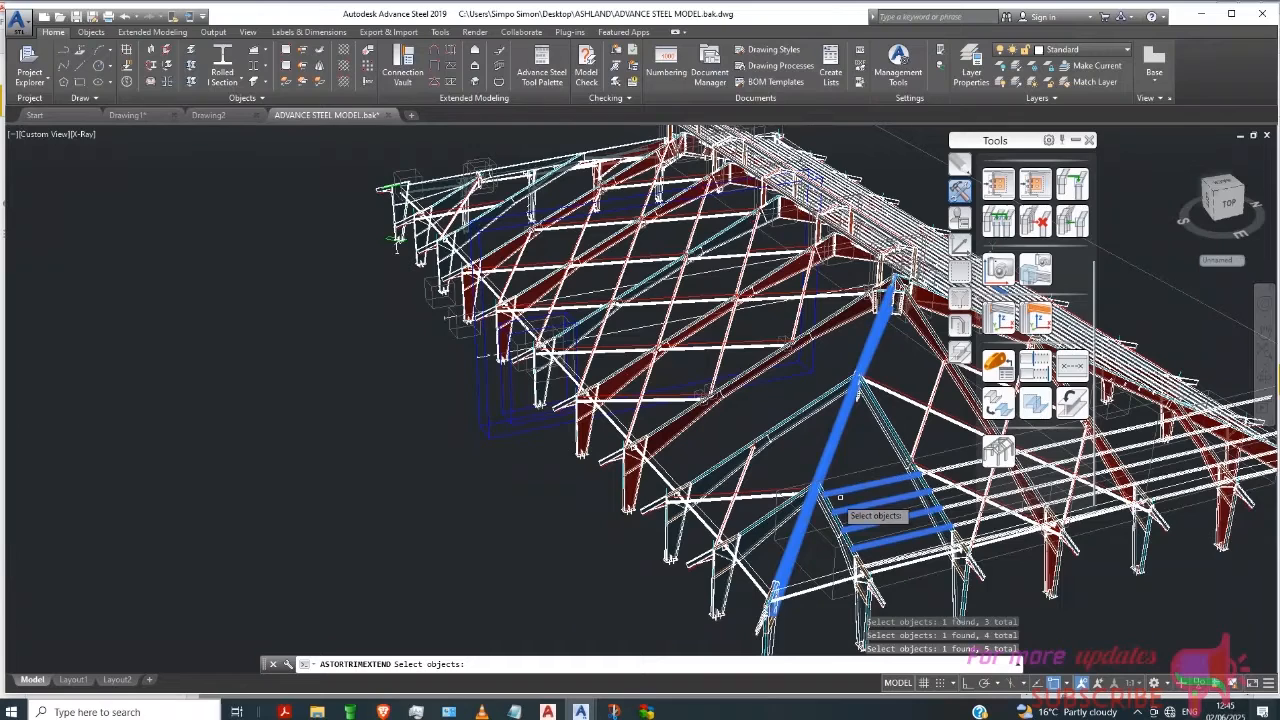
left_click(805, 497)
key("Return")
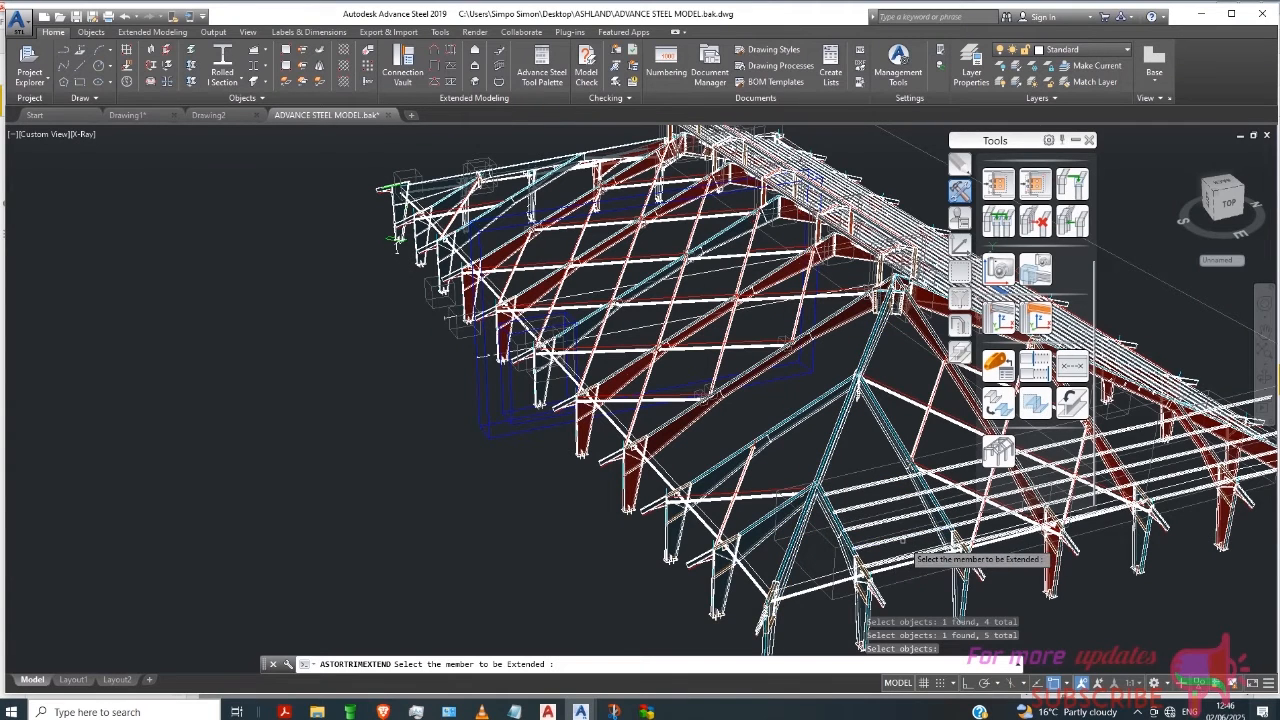
Step: Try to extend the adjacent bay's four purlins to the opposite corner's hip rafter, also picking the rafter as a member
left_click(905, 542)
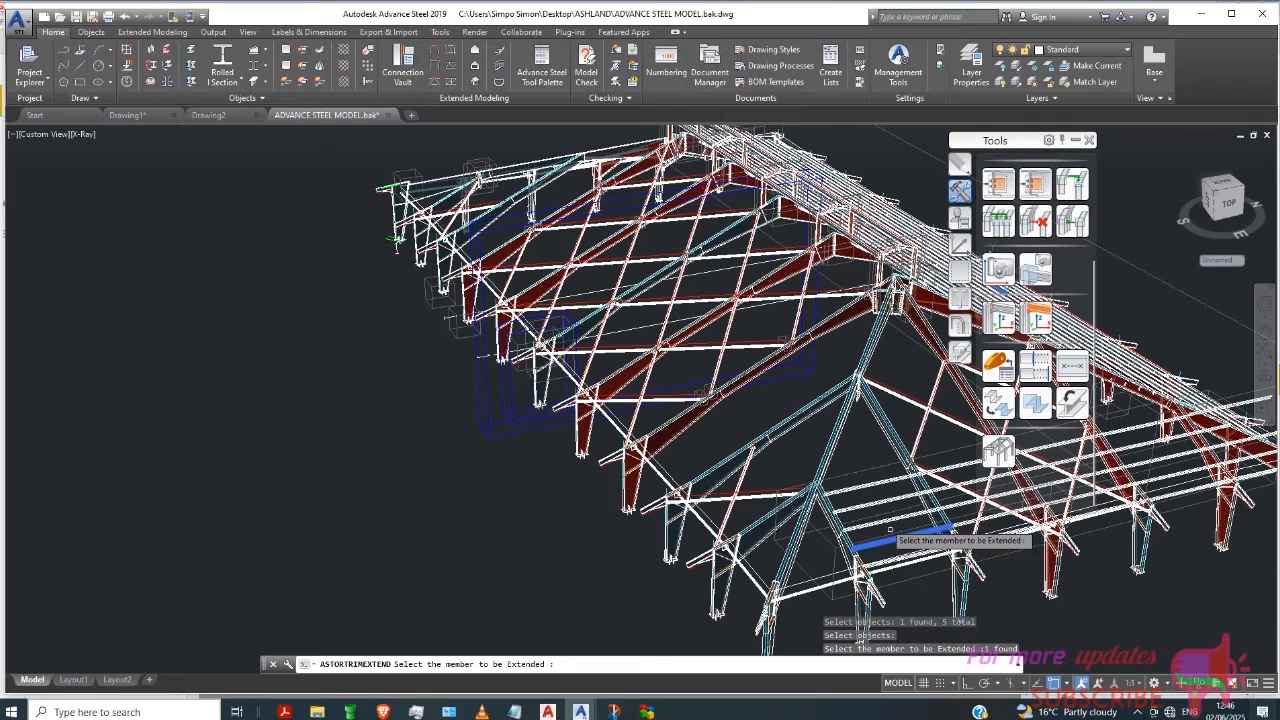
left_click(875, 518)
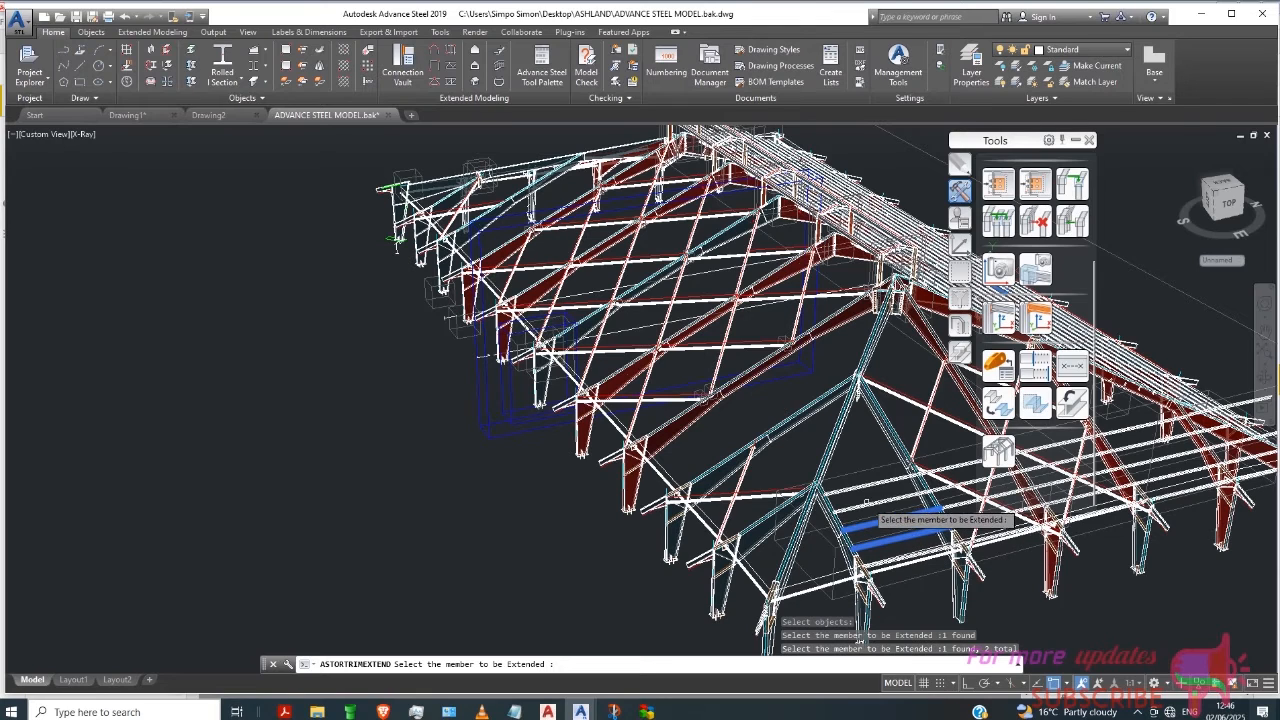
left_click(864, 505)
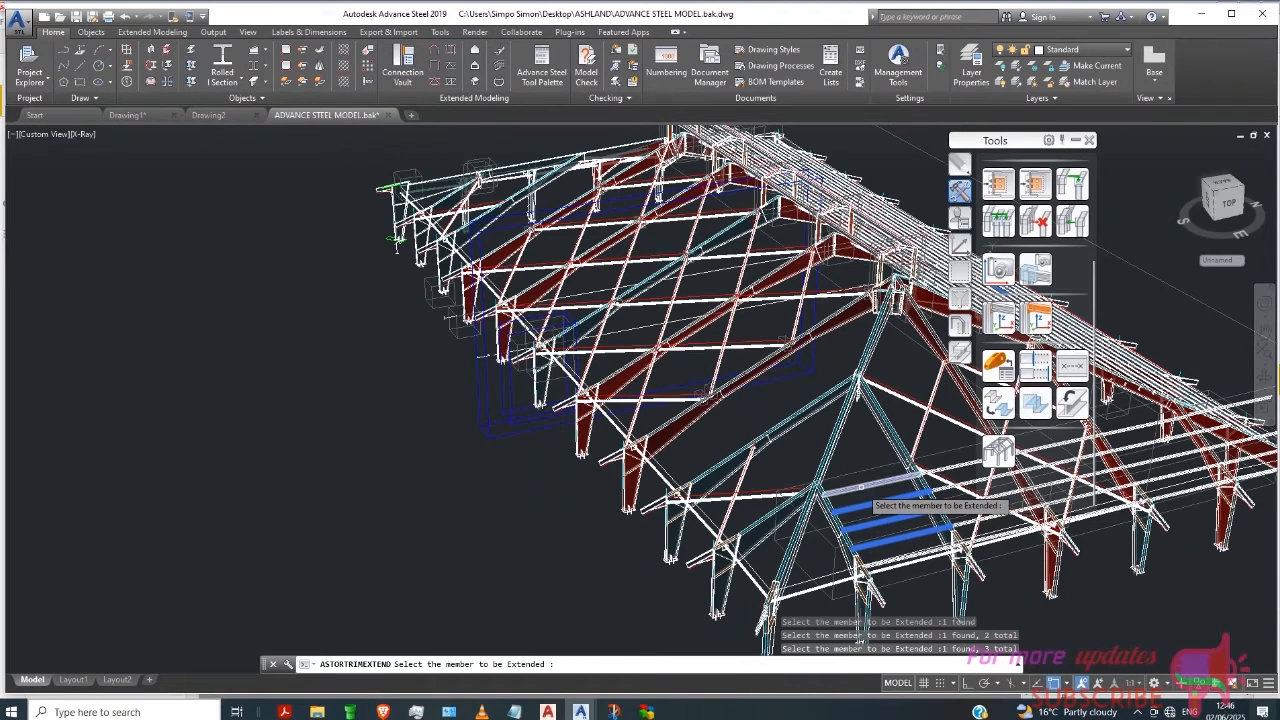
left_click(850, 485)
key("Return")
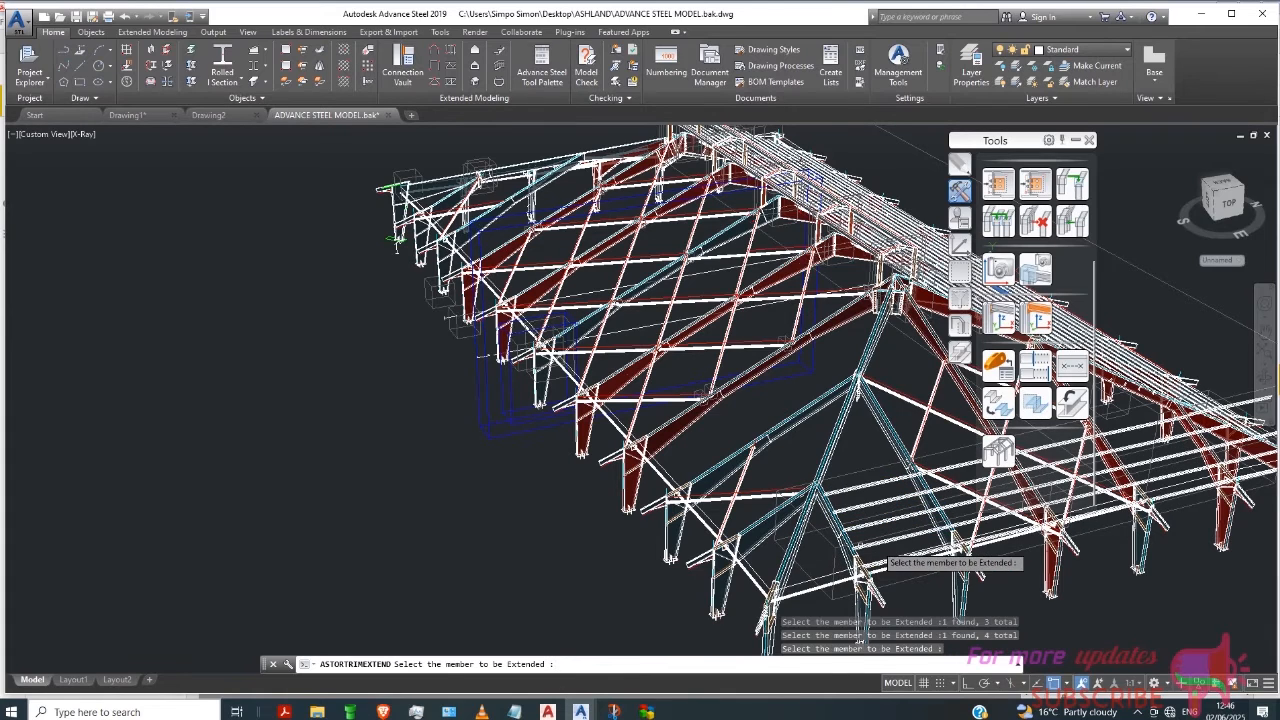
left_click(790, 568)
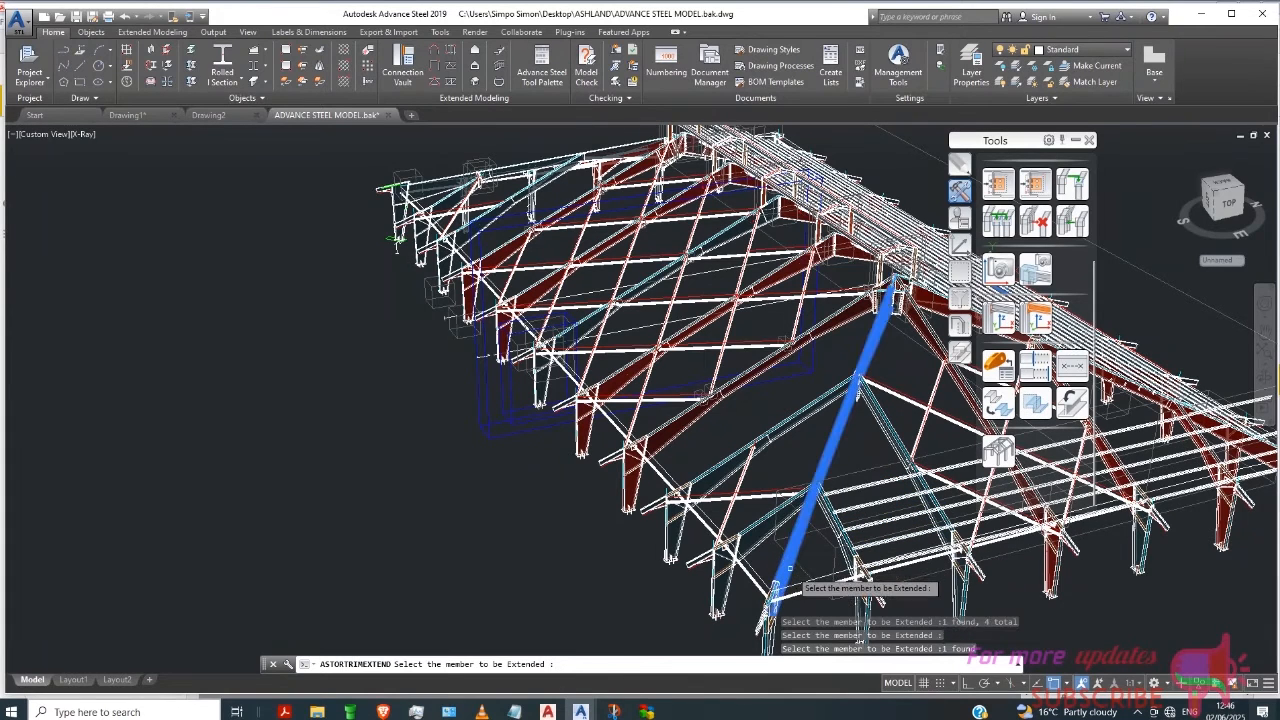
key("Return")
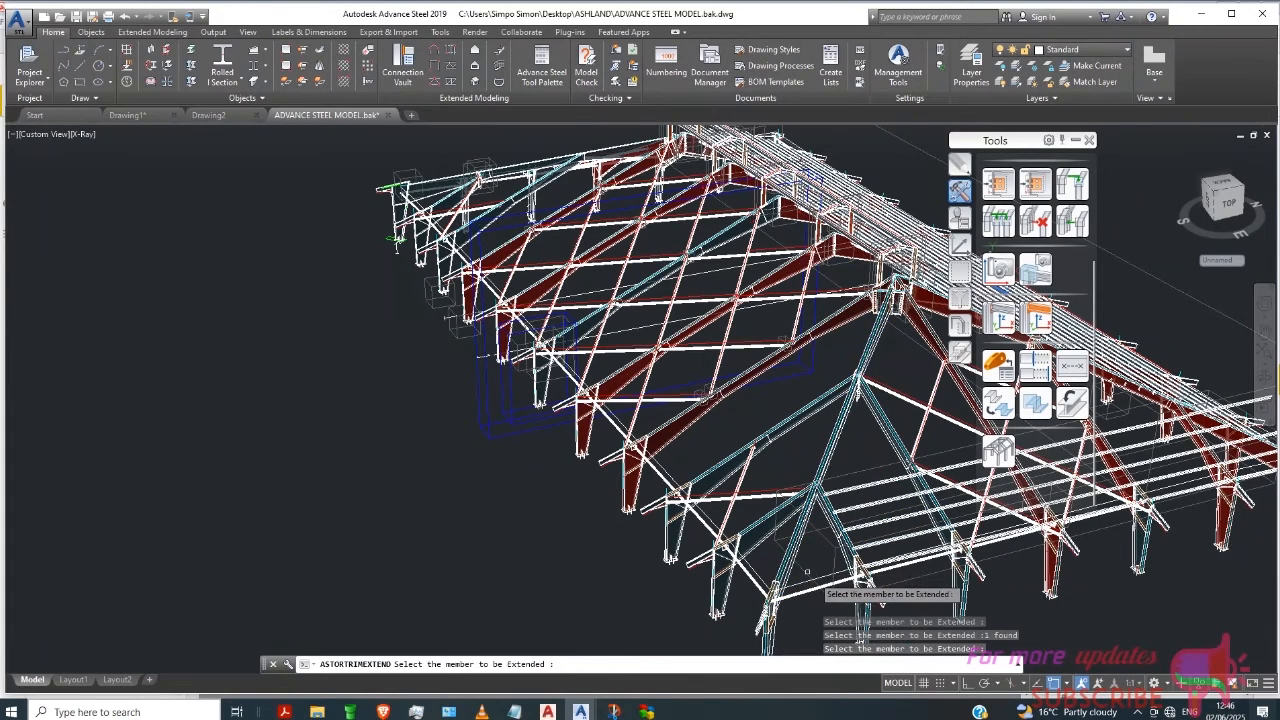
left_click(871, 546)
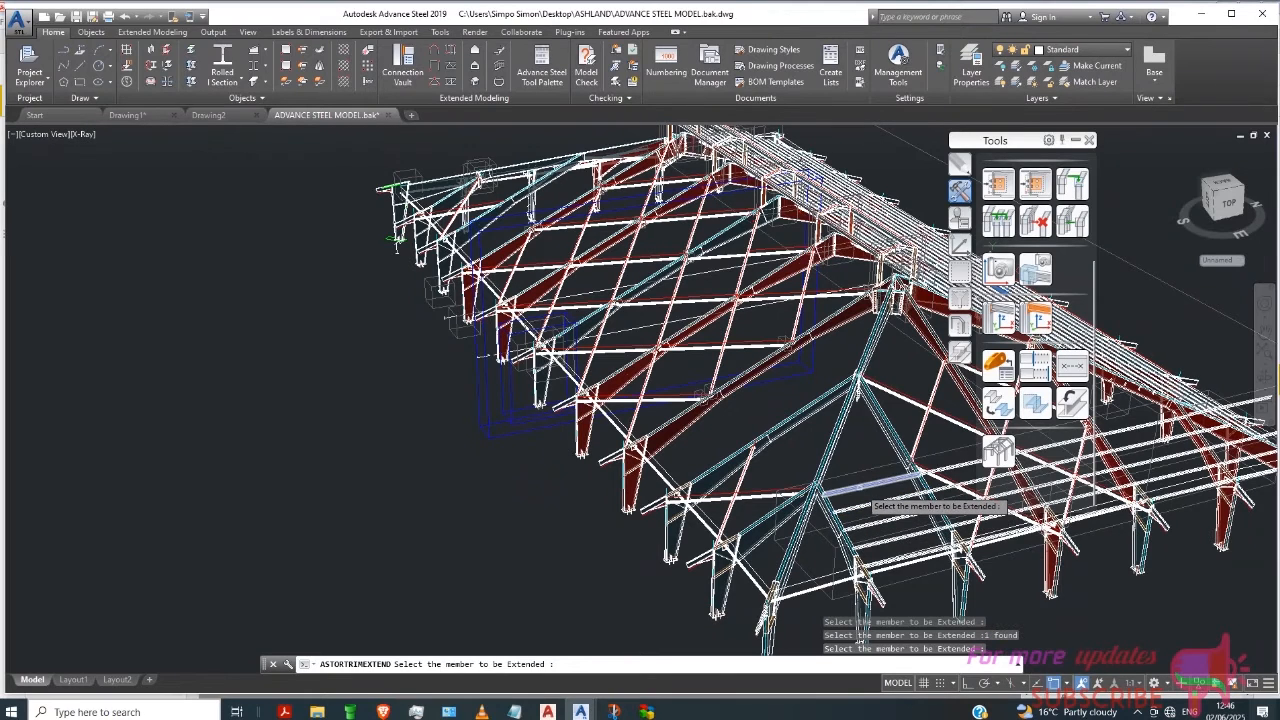
left_click(858, 488)
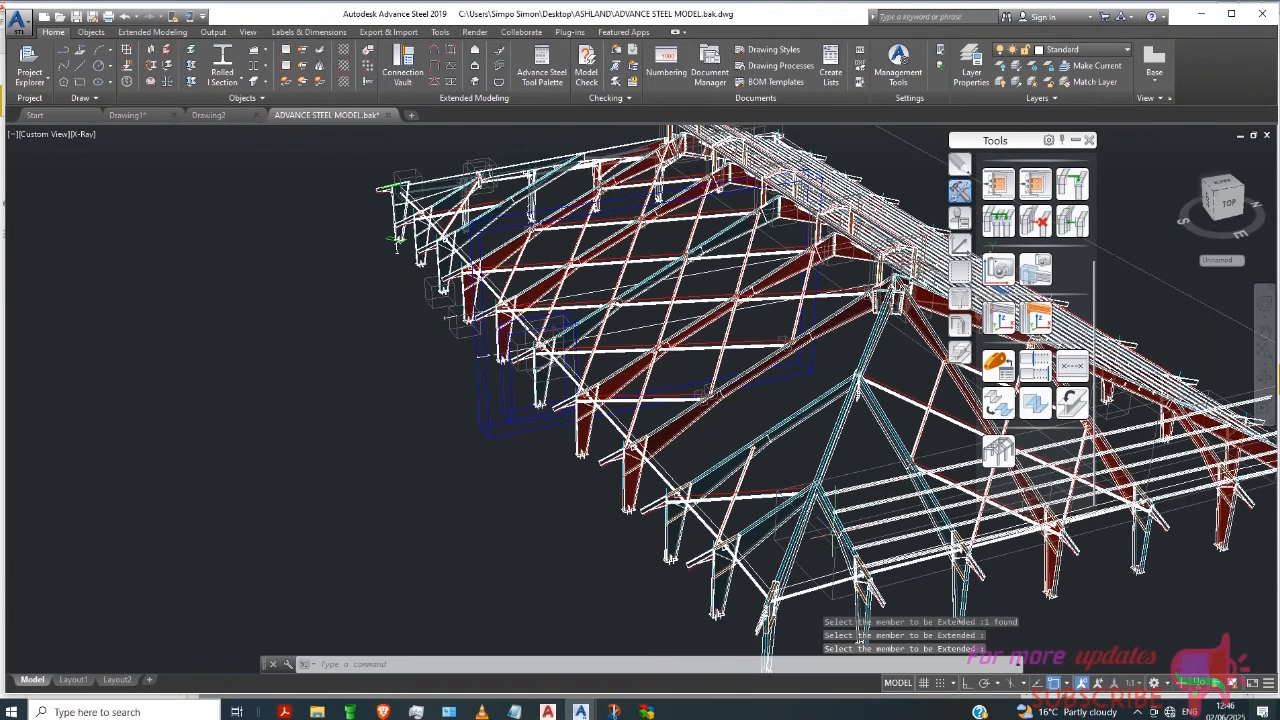
Step: Copy the five purlins of the bay beside the opposite corner end to end past the hip rafter by their flange middle
scroll(722, 450, "up", 4)
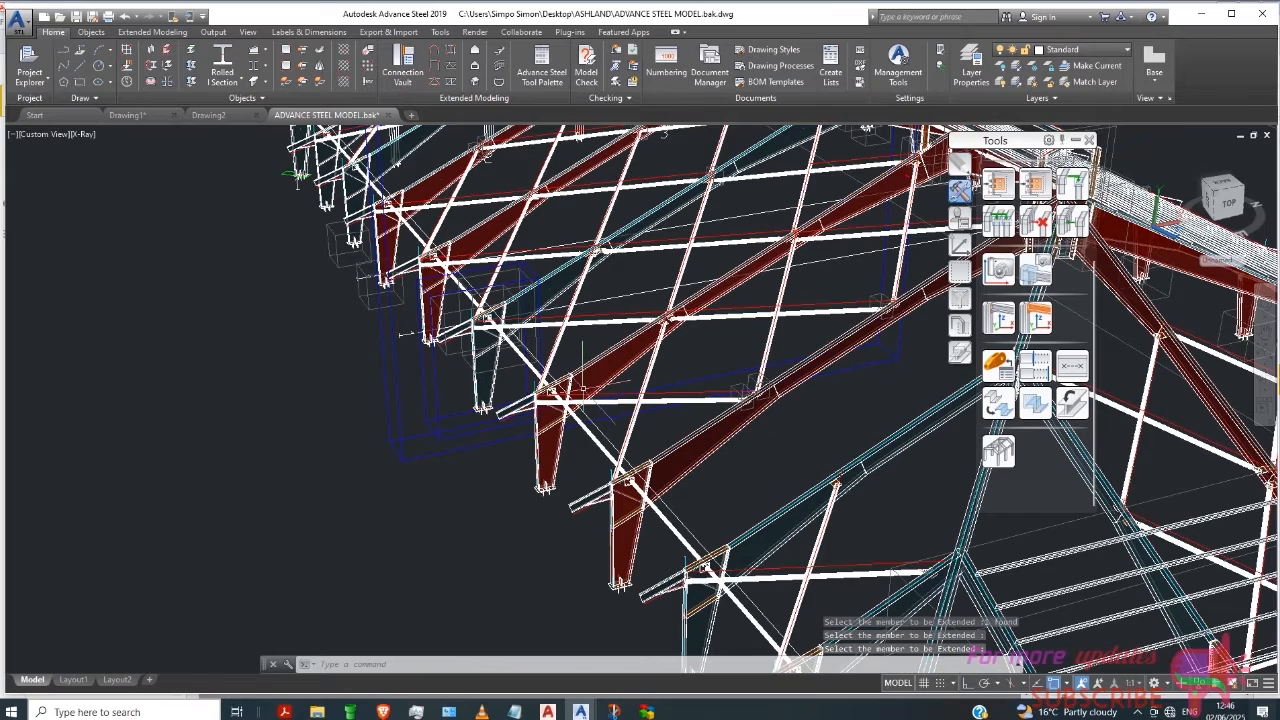
scroll(583, 383, "down", 2)
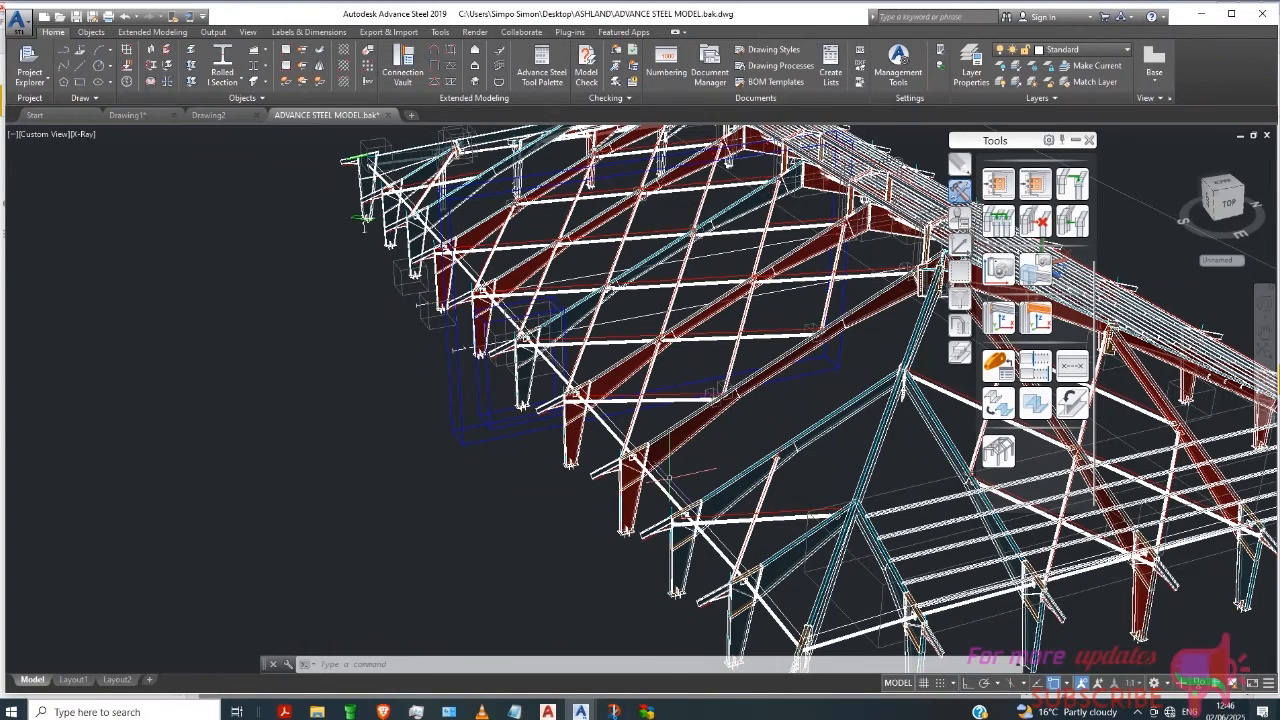
scroll(655, 410, "down", 2)
scroll(615, 365, "down", 2)
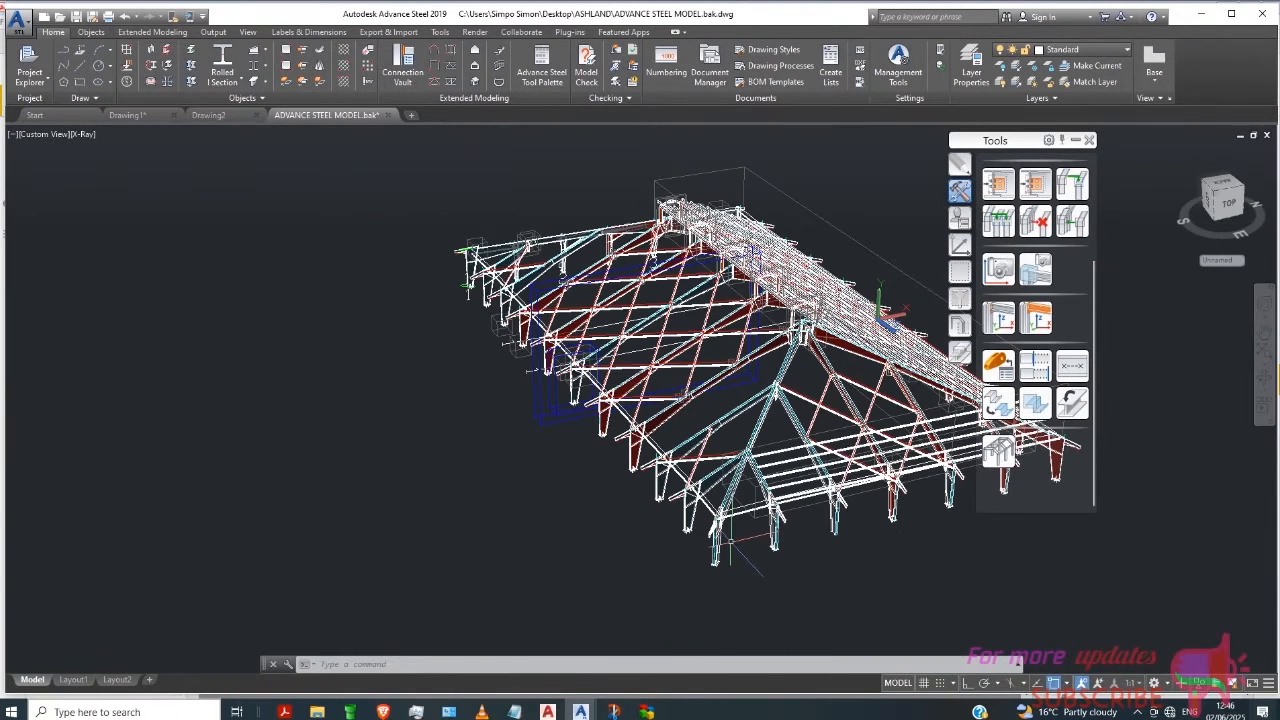
scroll(609, 385, "up", 2)
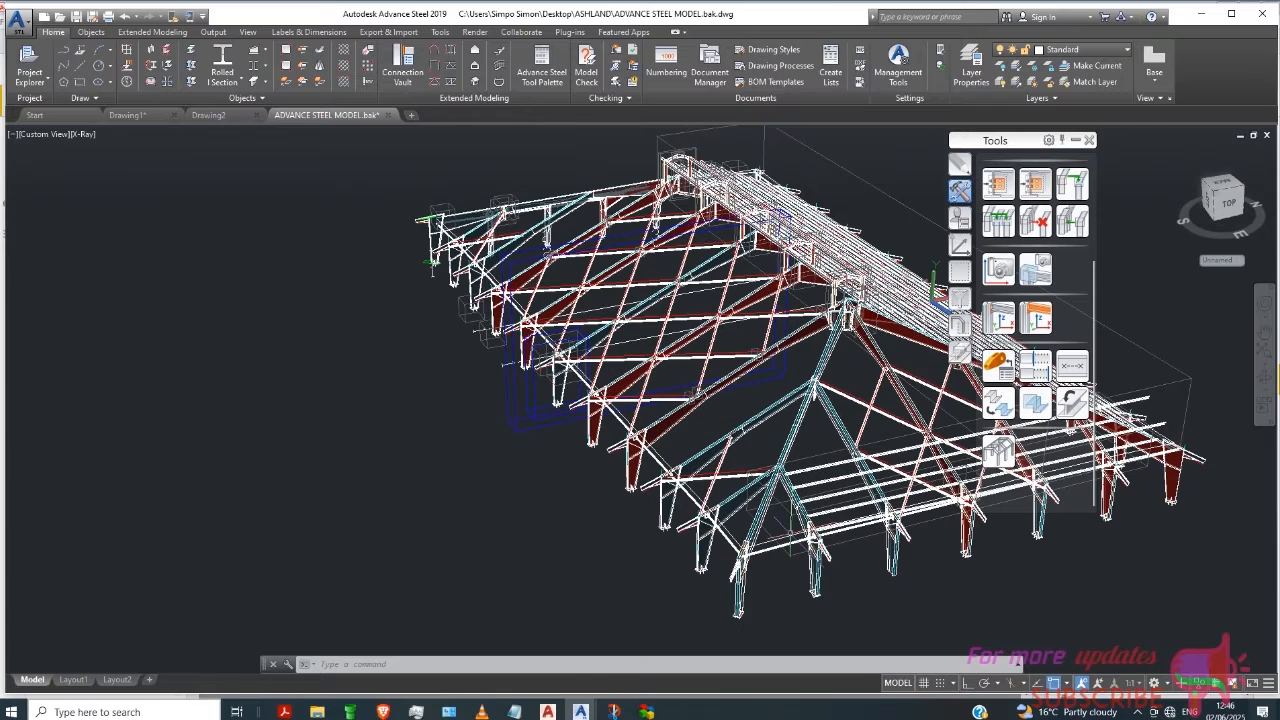
scroll(715, 428, "up", 1)
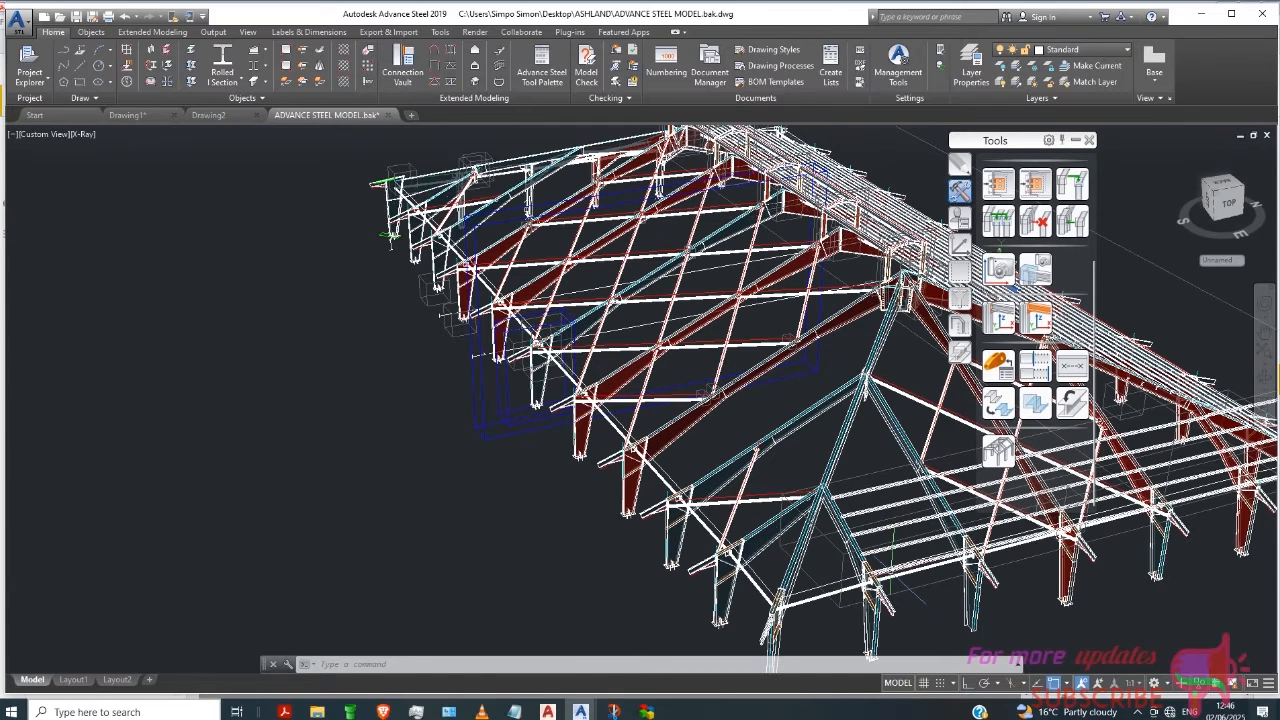
left_click(925, 560)
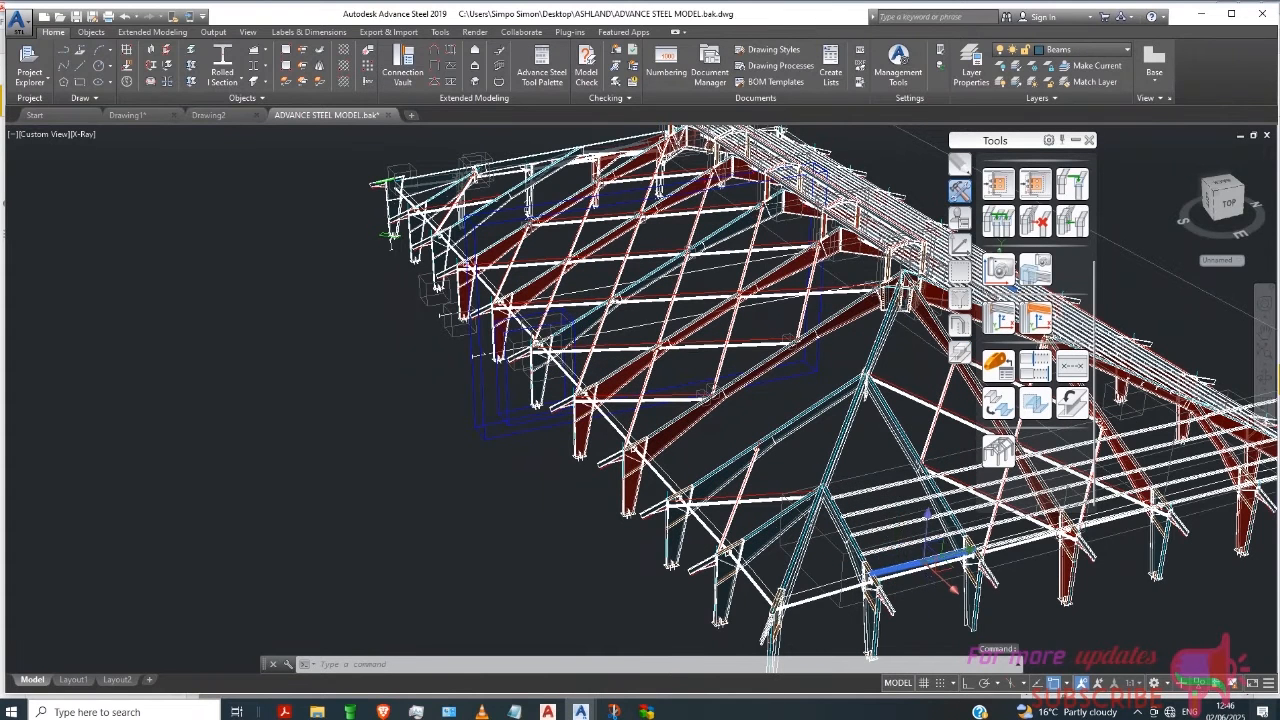
left_click(915, 542)
left_click(902, 517)
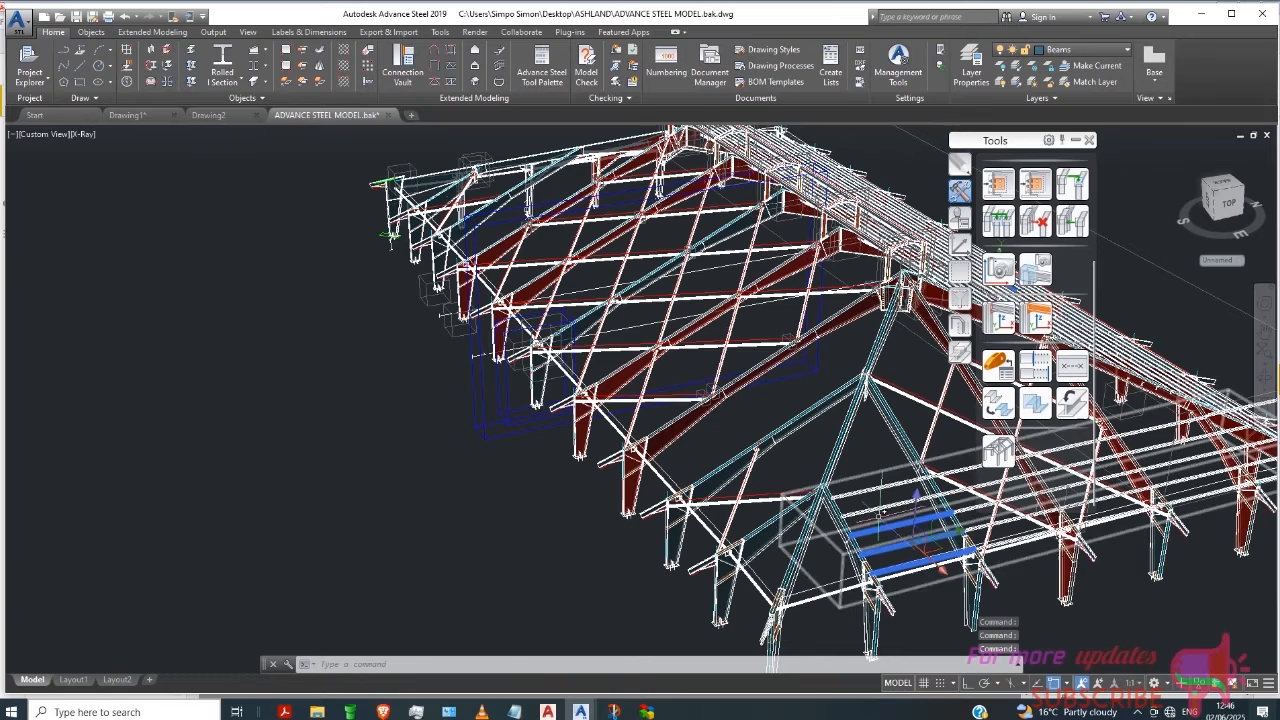
left_click(888, 498)
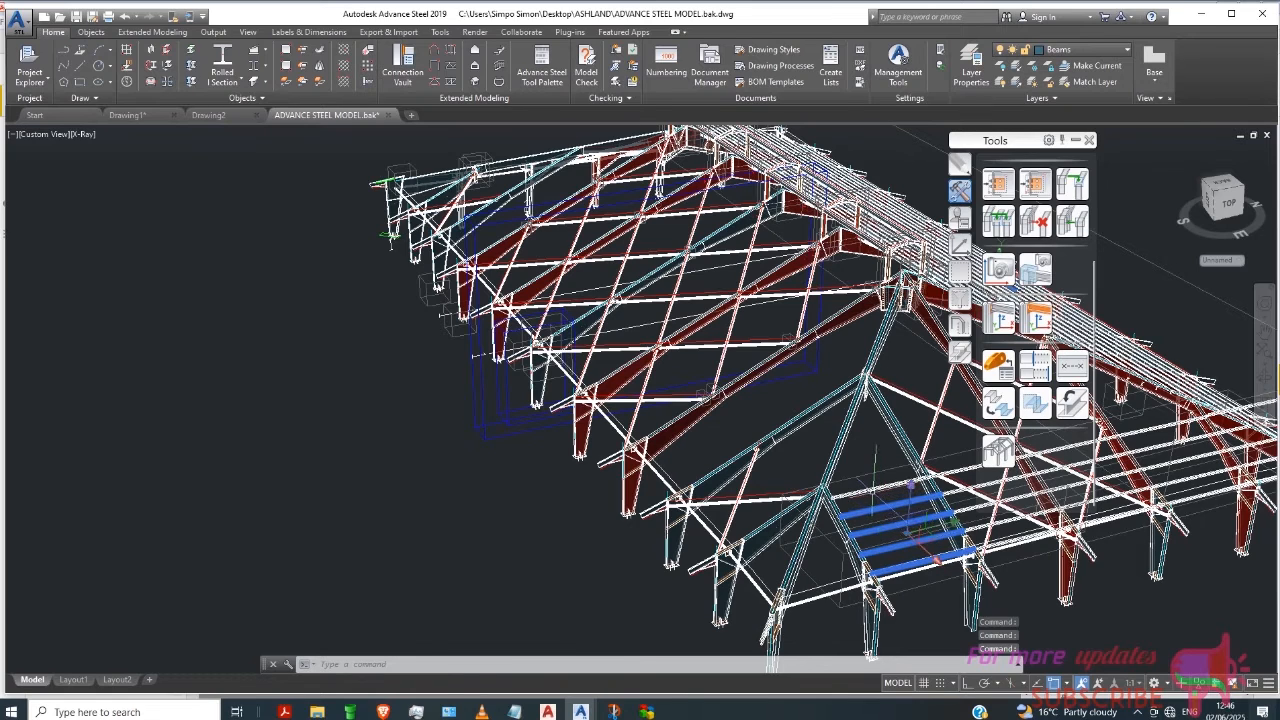
left_click(879, 489)
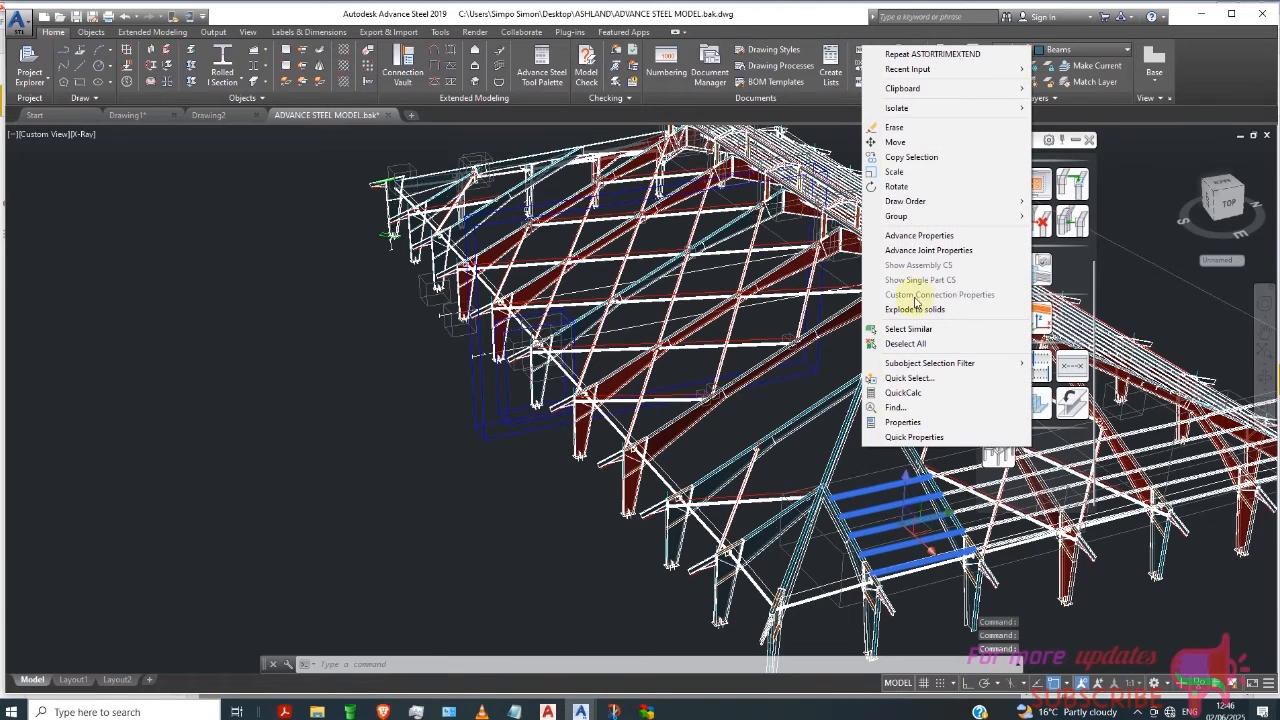
left_click(900, 157)
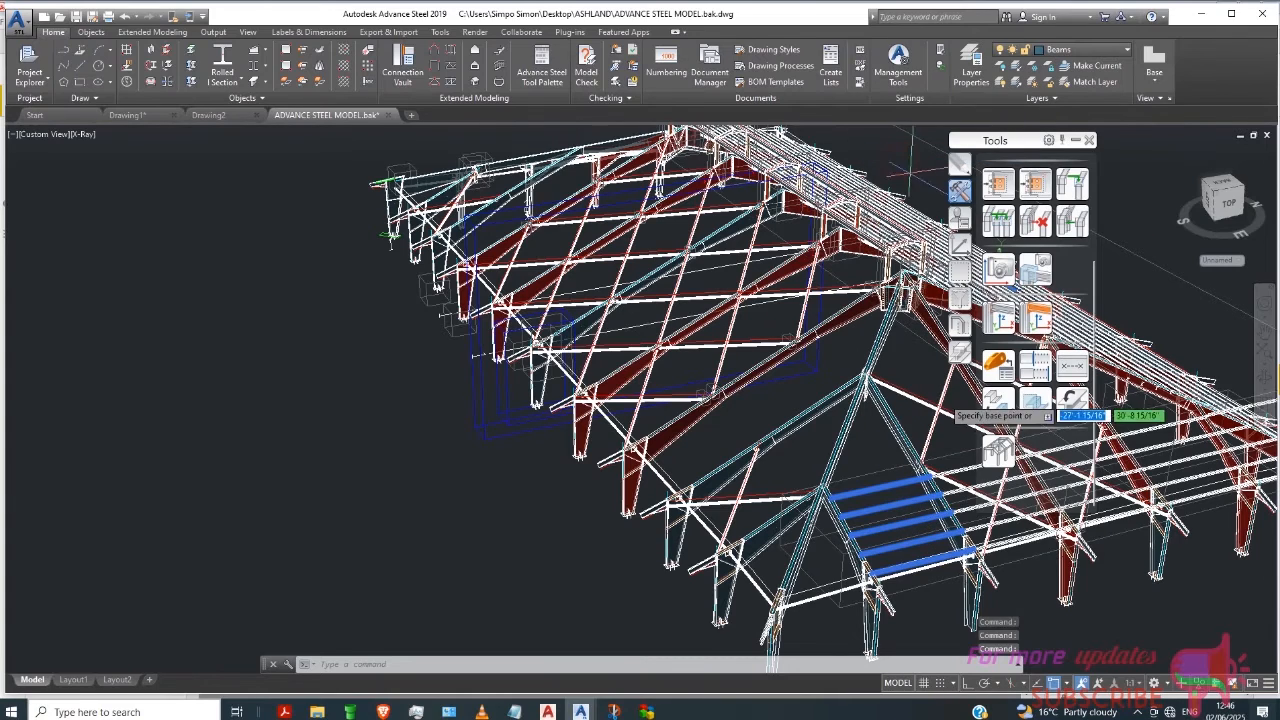
left_click(930, 482)
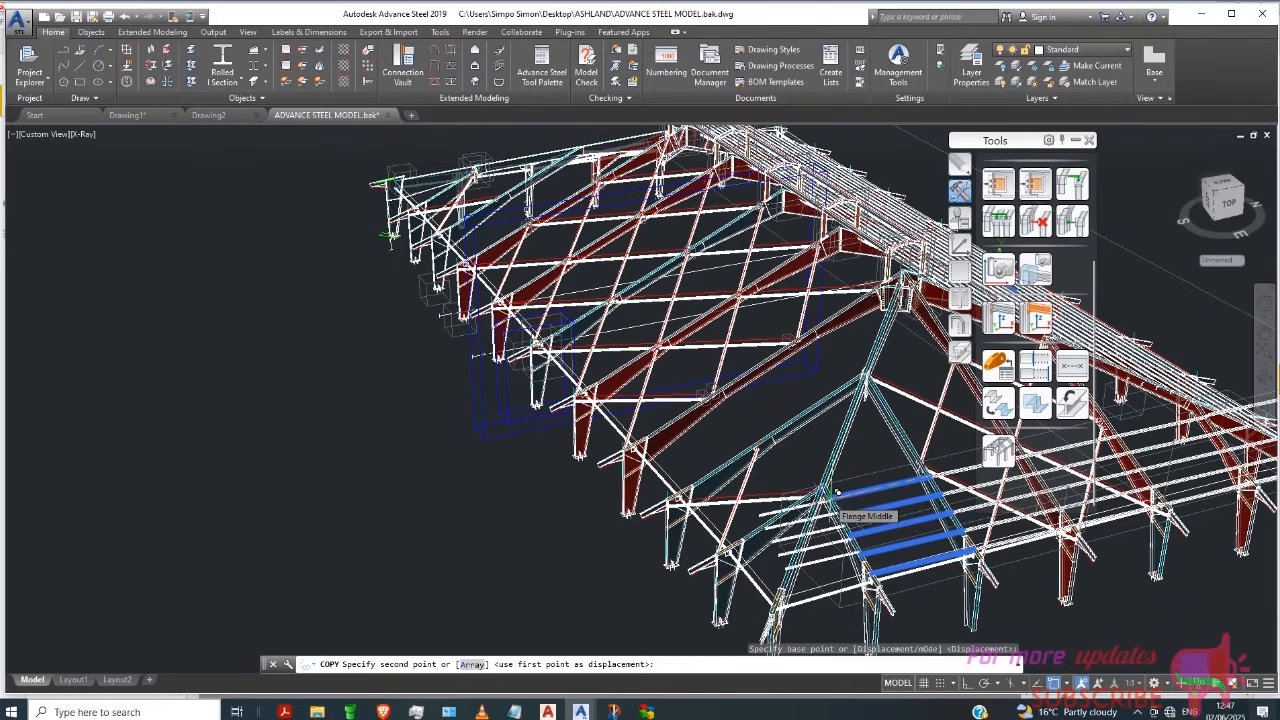
left_click(880, 510)
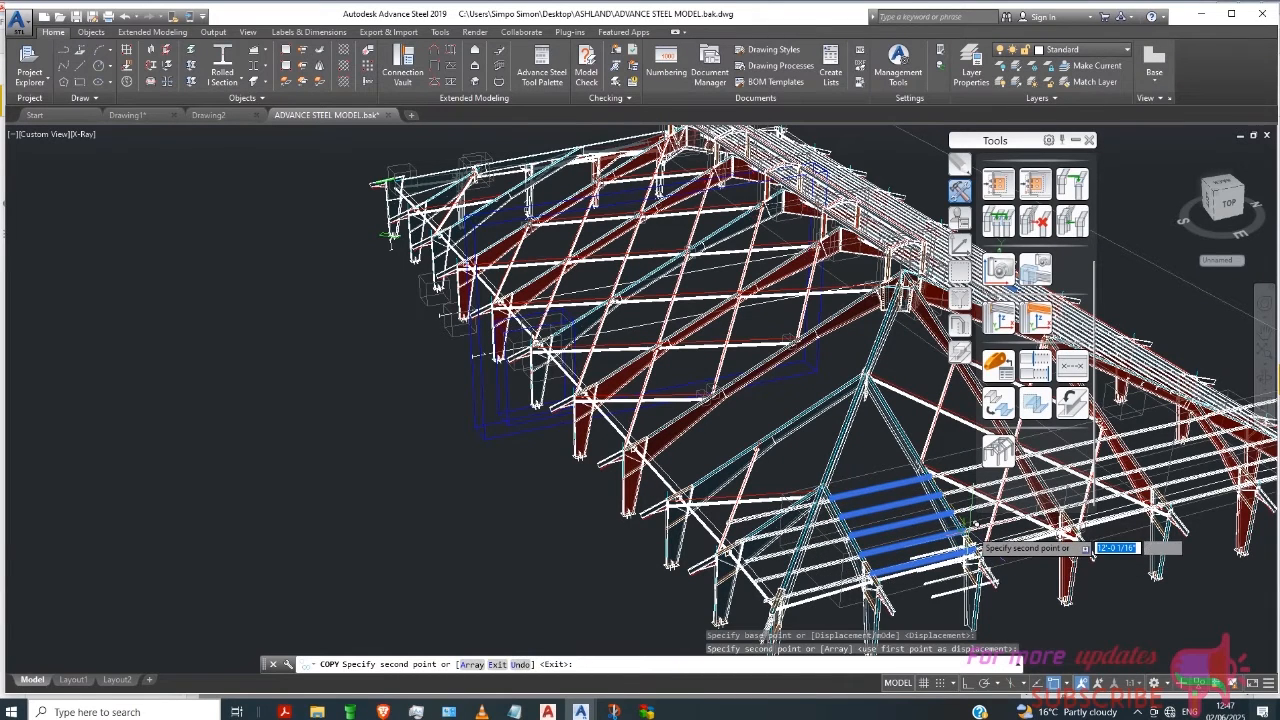
key("Escape")
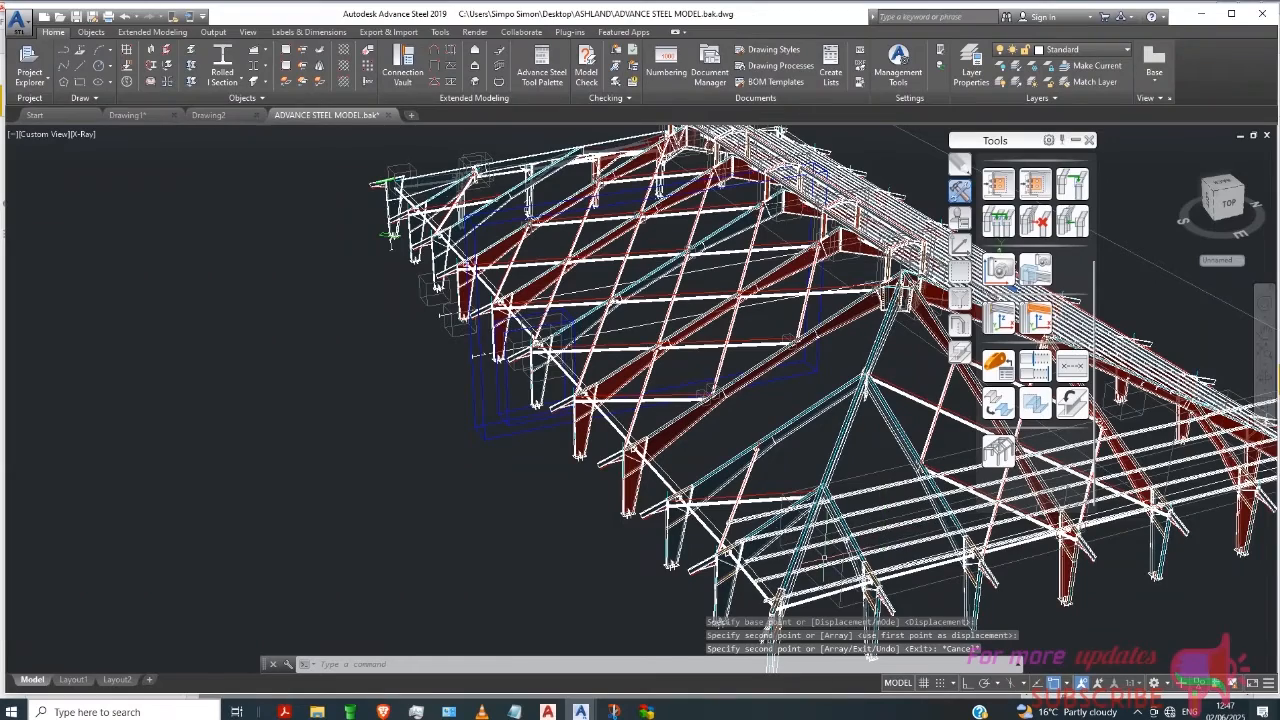
Step: Examine the copied purlins around the opposite corner's hip rafter from several angles
scroll(842, 604, "up", 2)
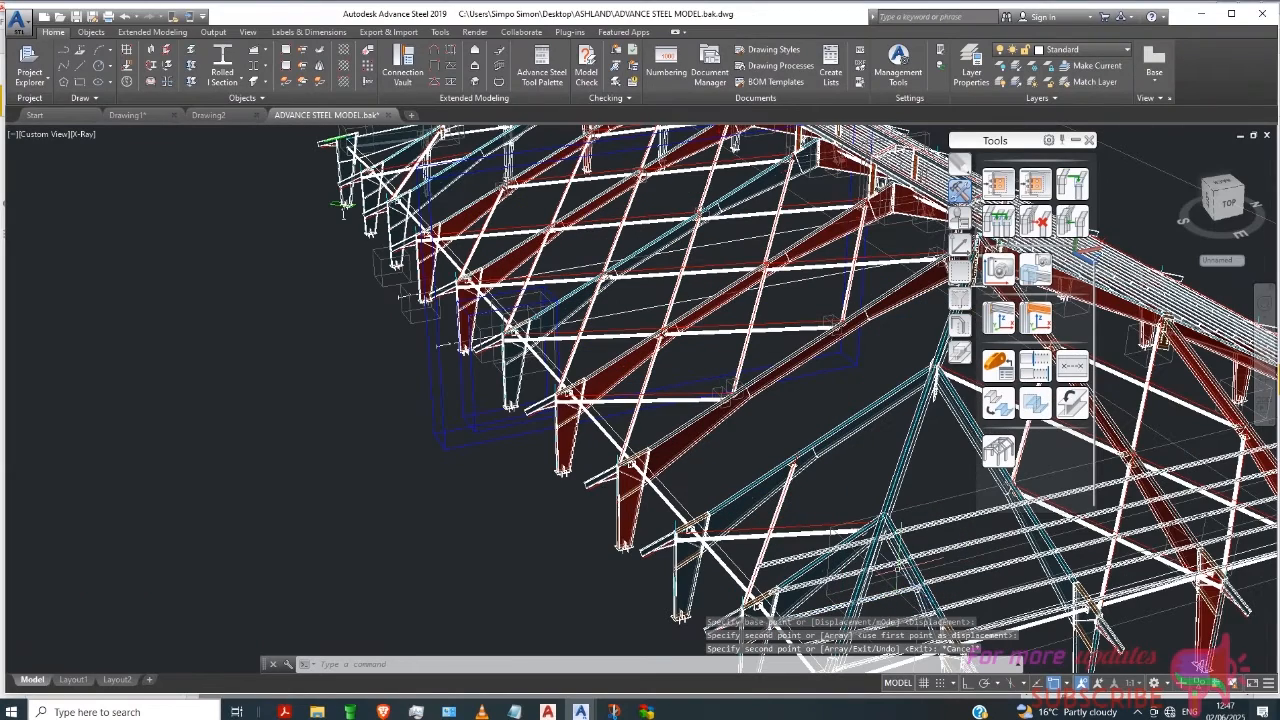
scroll(720, 392, "down", 1)
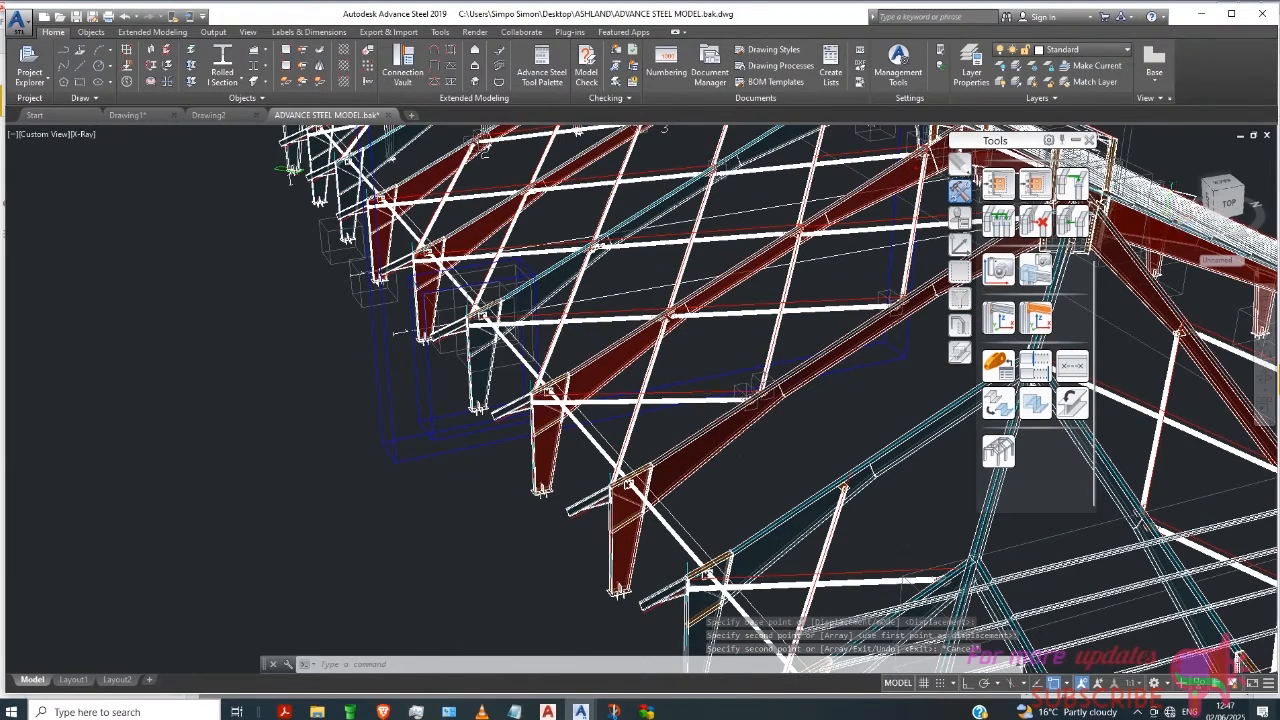
scroll(720, 392, "down", 1)
scroll(721, 392, "down", 2)
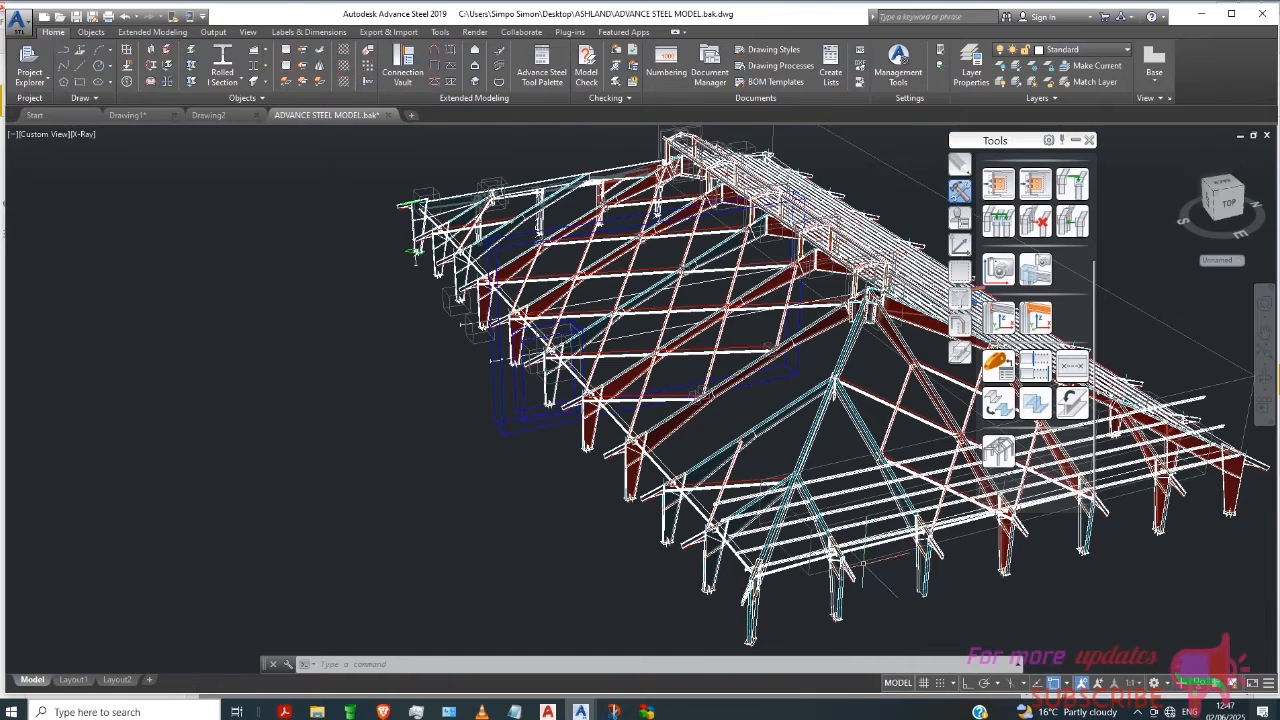
middle_click_drag(912, 540, 946, 529, "shift")
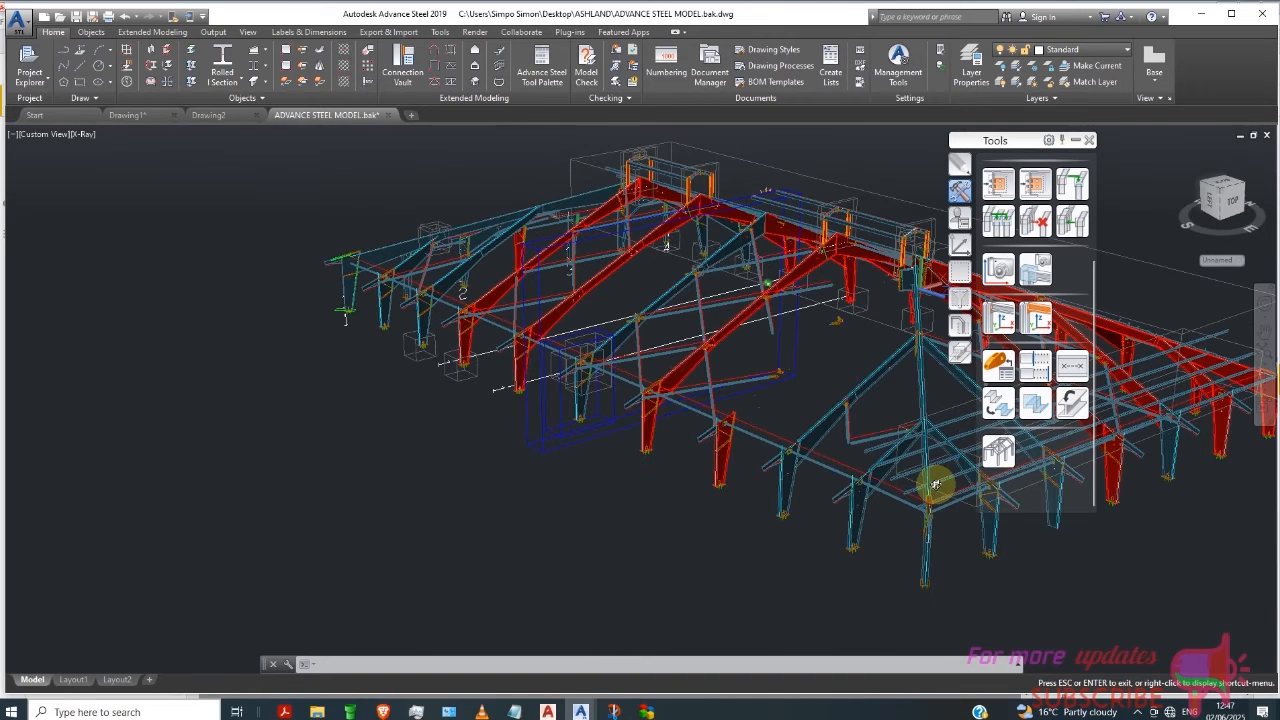
mouse_move(931, 486)
middle_mouse_down("shift")
mouse_move(900, 474)
mouse_move(946, 503)
mouse_move(927, 525)
mouse_move(935, 535)
middle_mouse_up("shift")
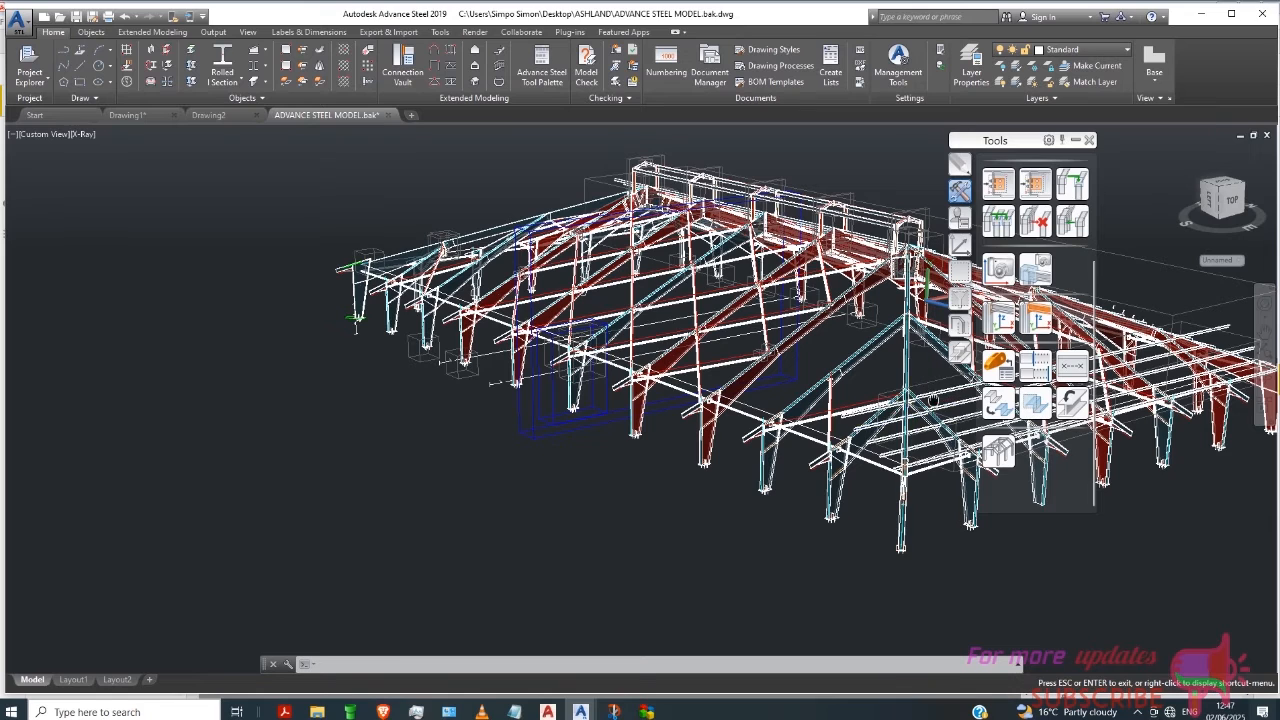
middle_click_drag(932, 400, 270, 363, "shift")
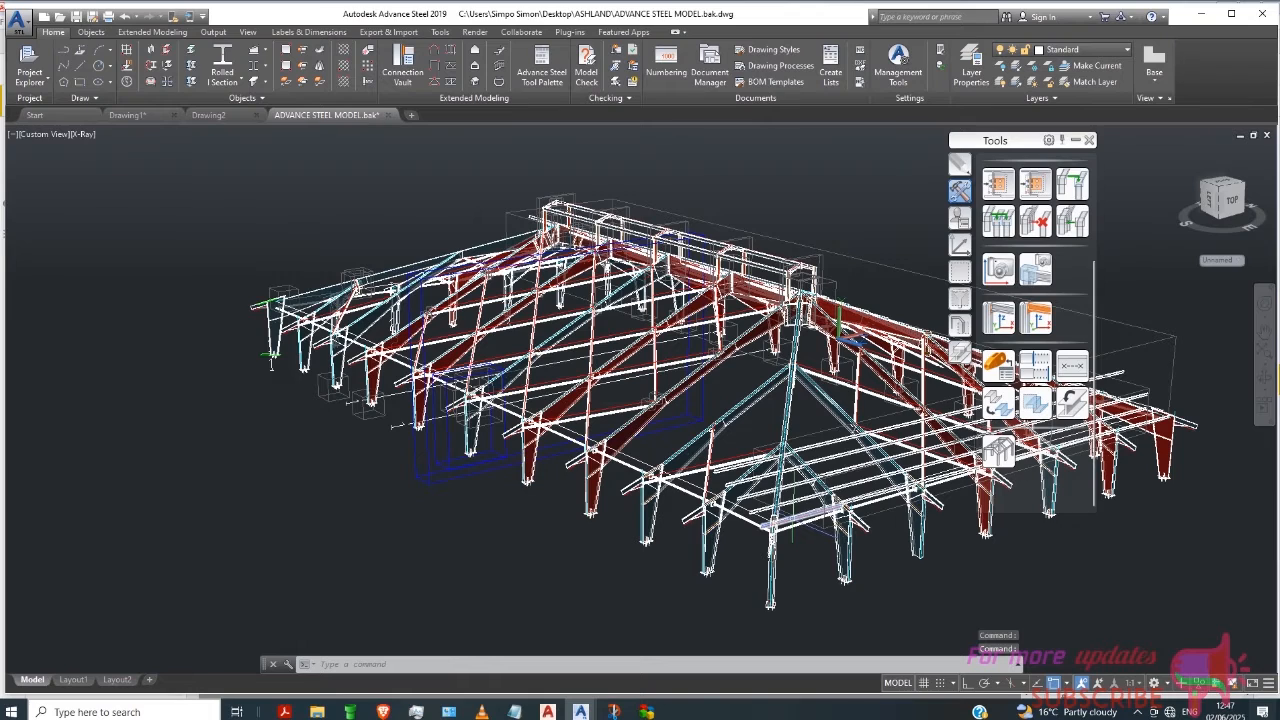
left_click(800, 515)
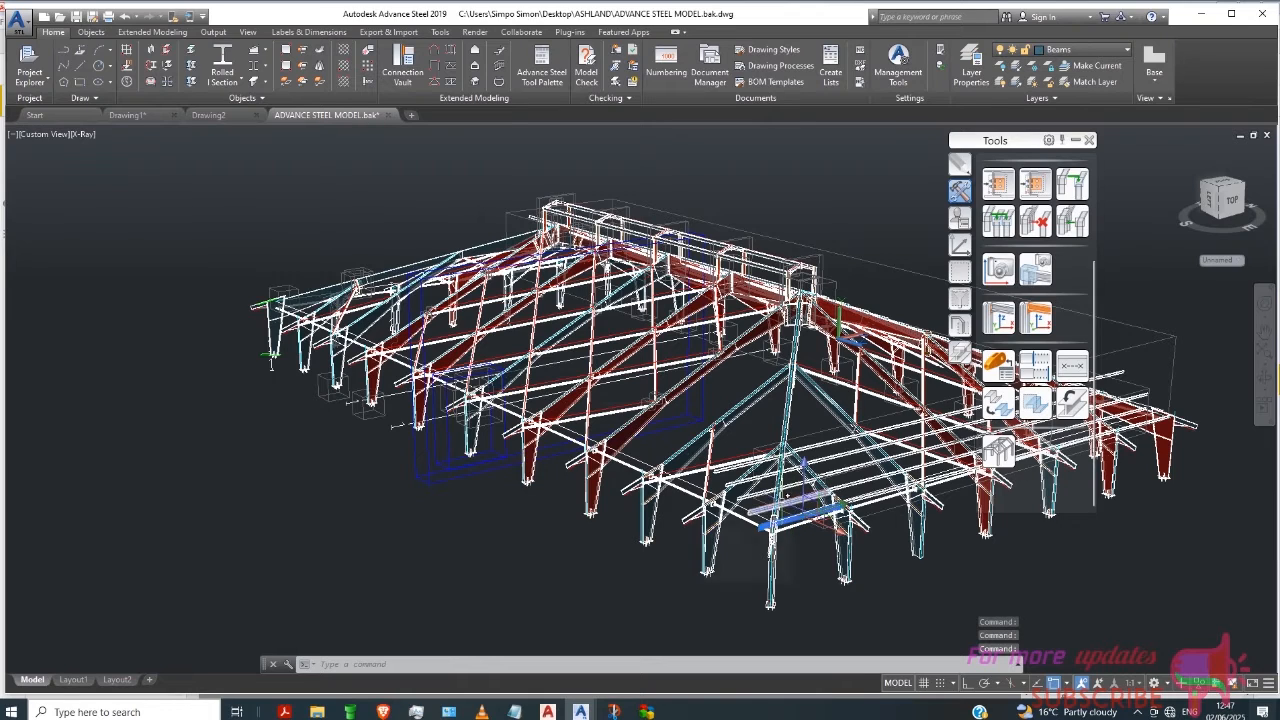
left_click(790, 500)
left_click(785, 488)
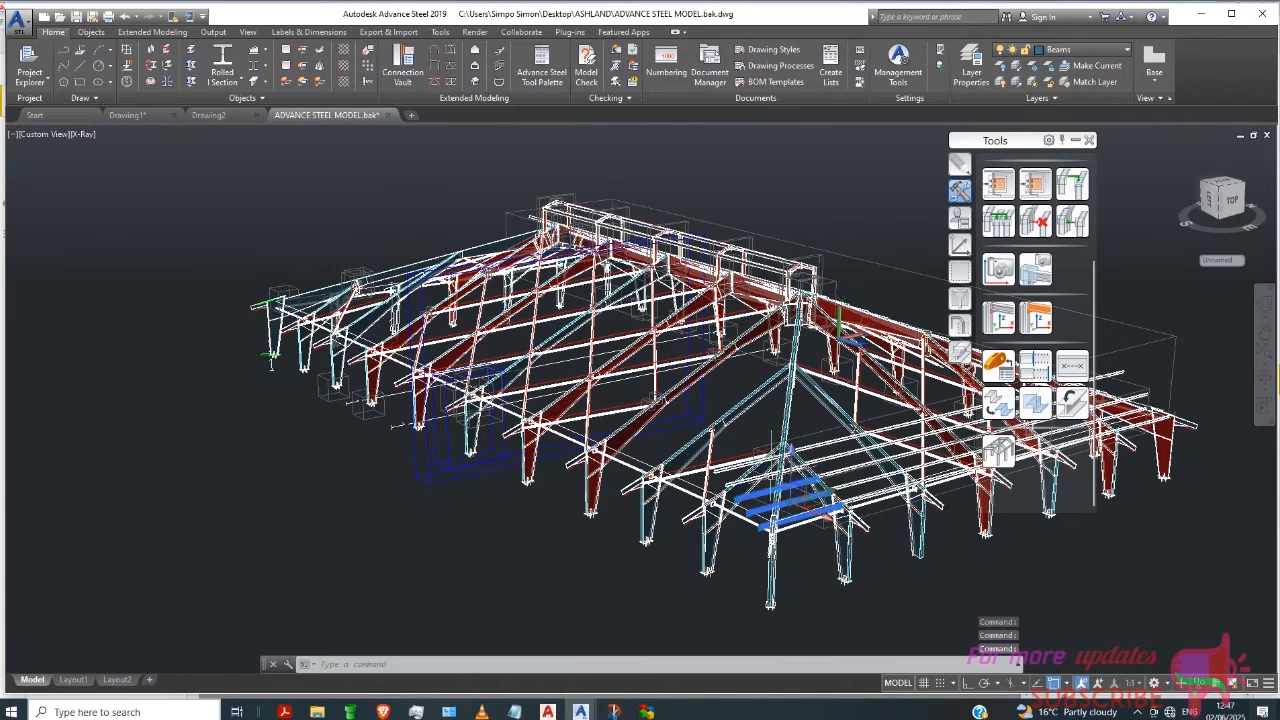
left_click(769, 475)
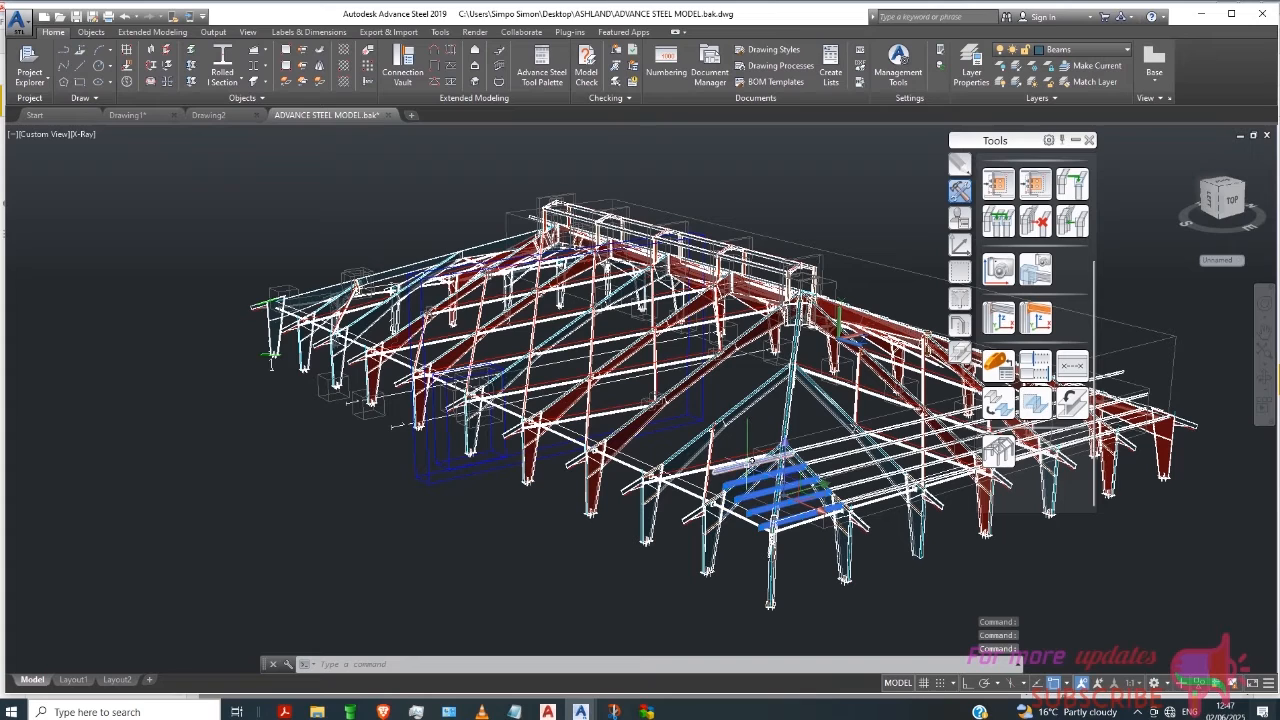
left_click(747, 465)
right_click(824, 425)
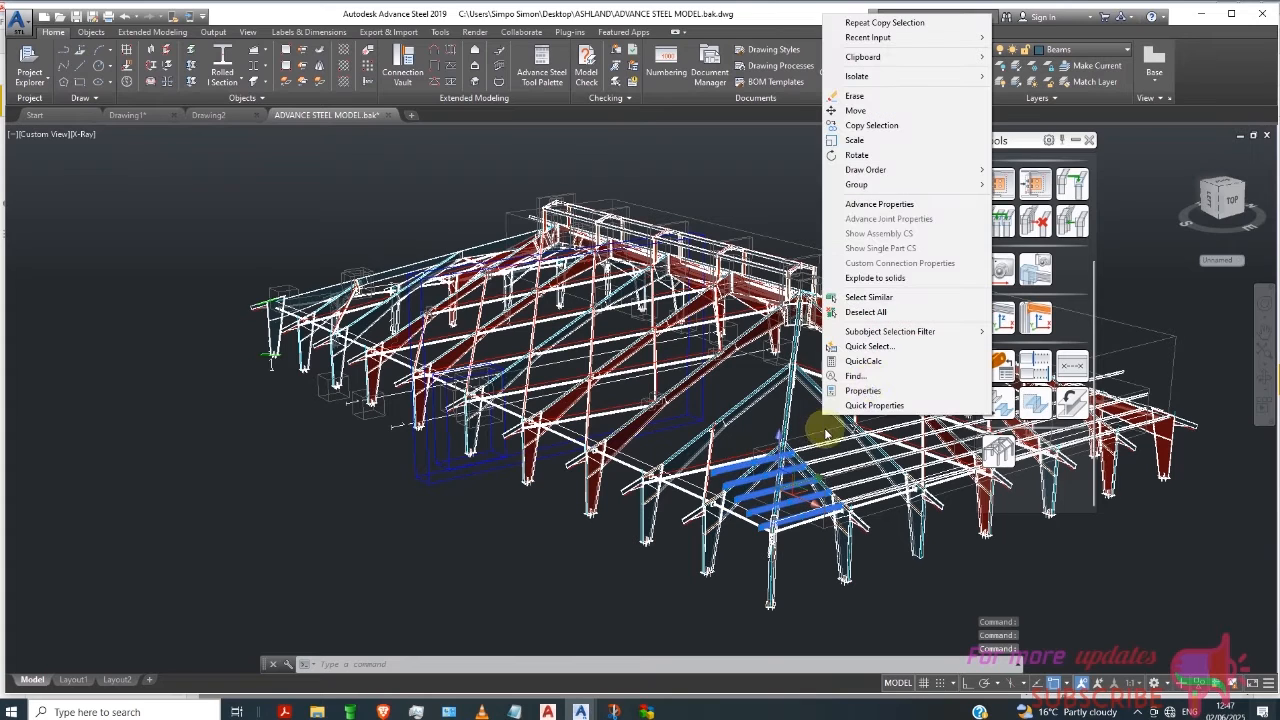
left_click(872, 125)
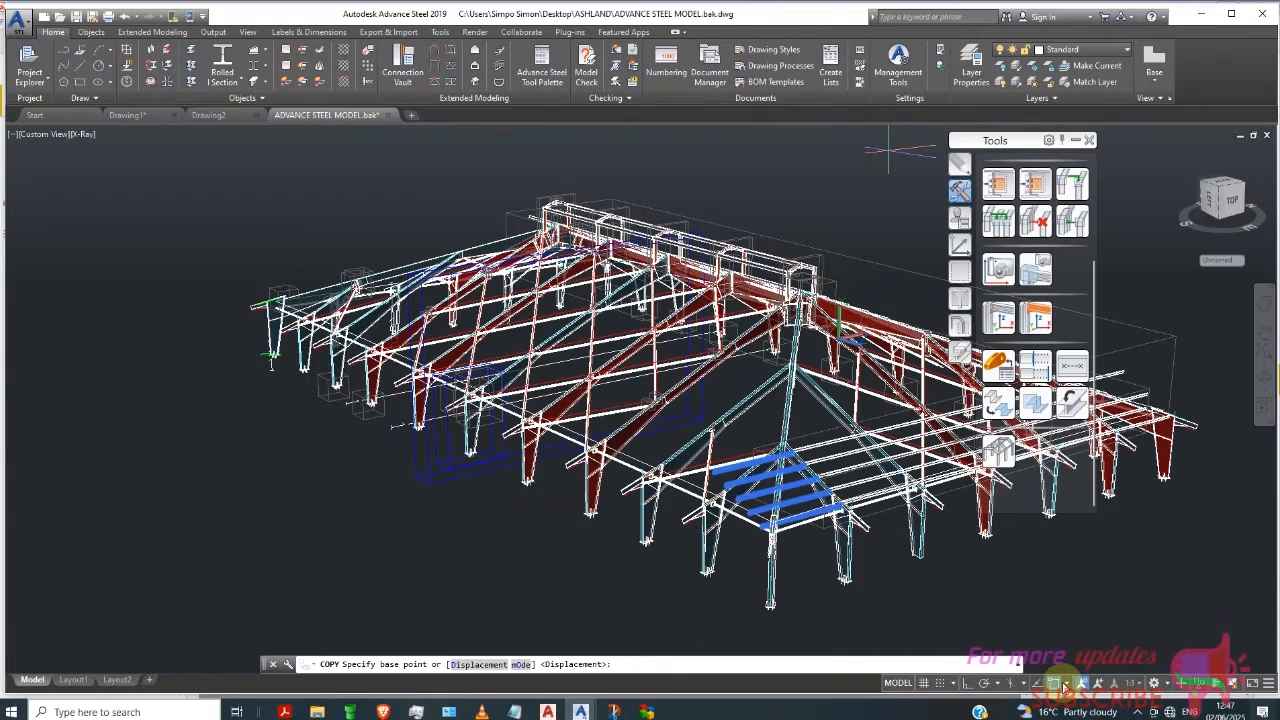
left_click(1064, 638)
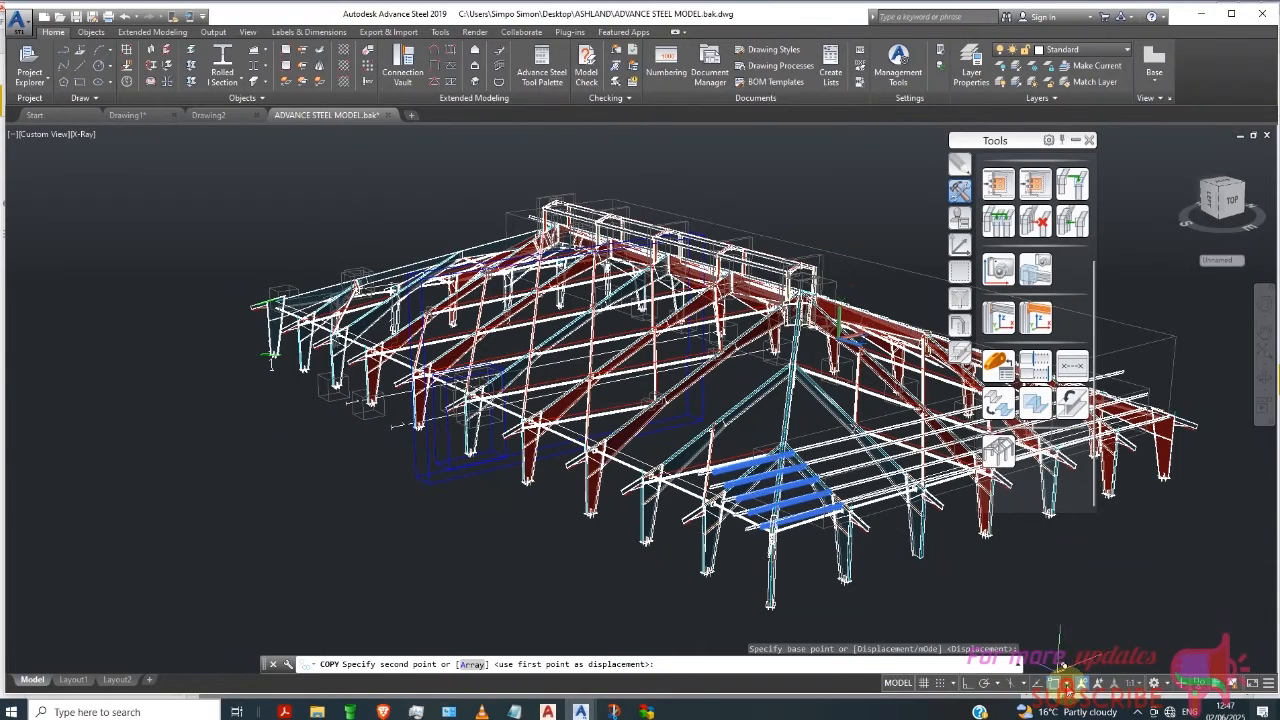
left_click(1067, 686)
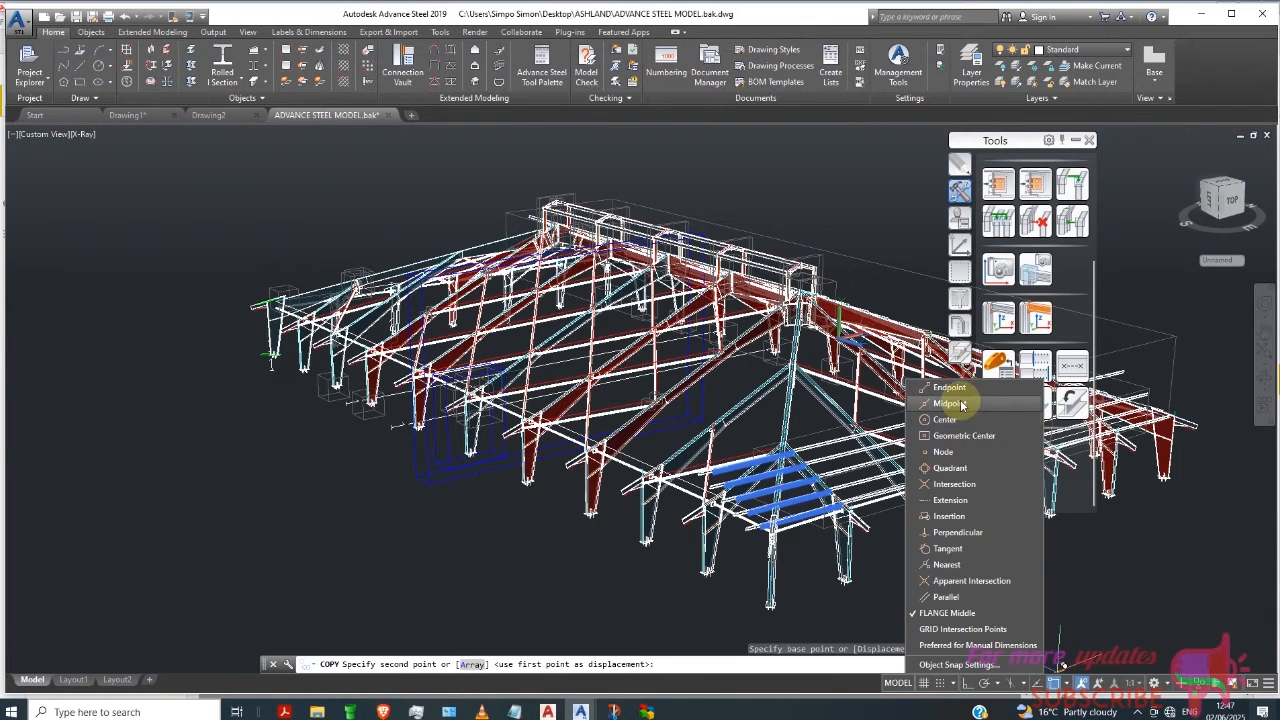
left_click(1088, 618)
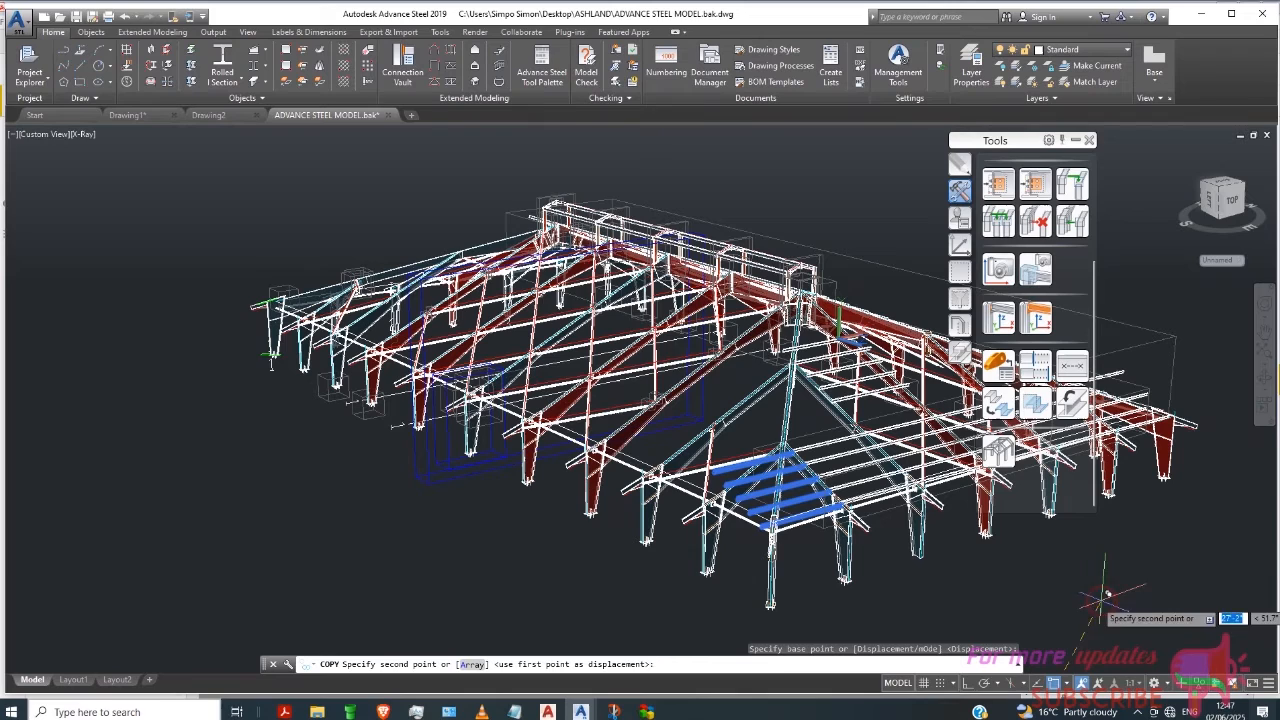
right_click(992, 586)
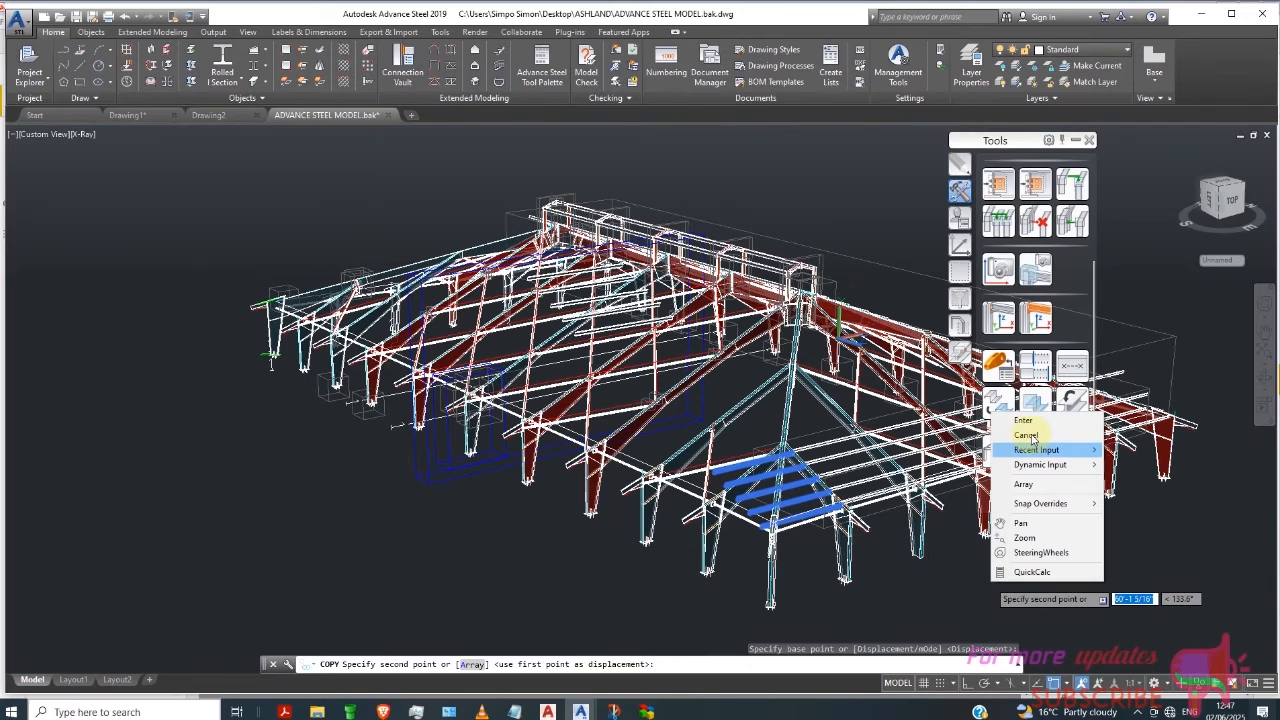
left_click(1015, 434)
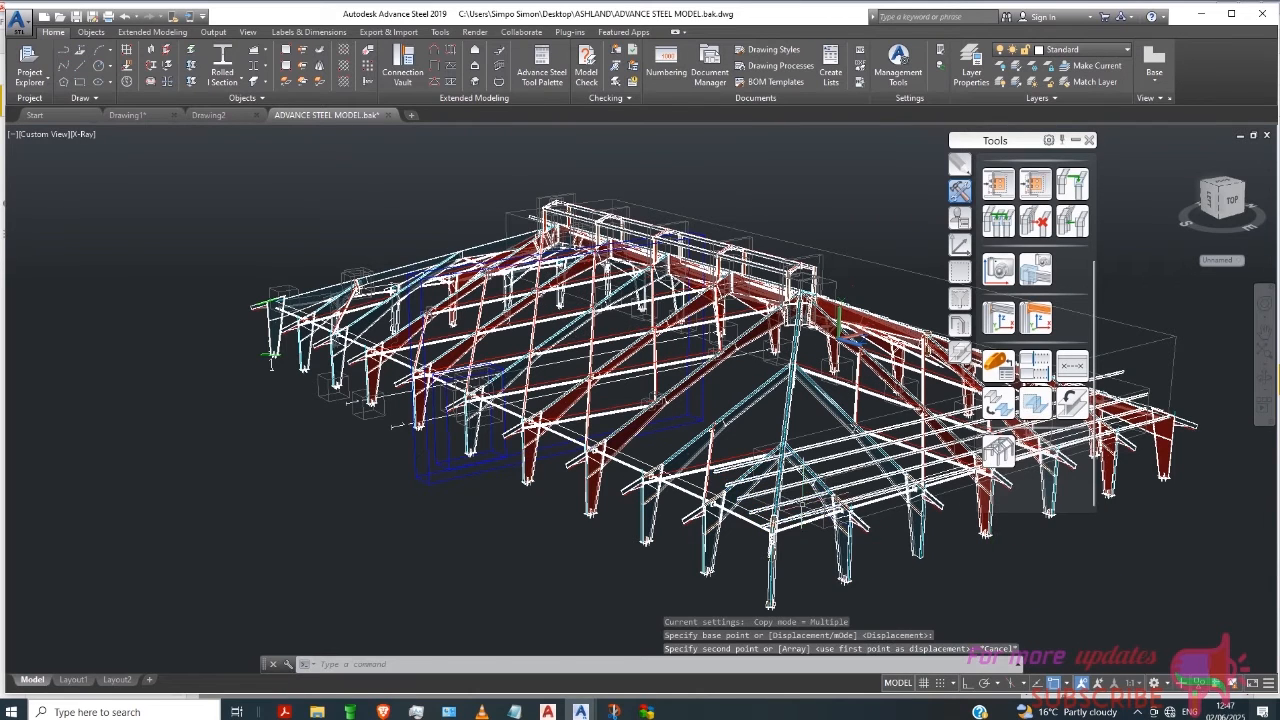
Step: Copy the five purlins crossing the opposite corner's hip rafter, taking the uppermost purlin's end as base point and placing them over the originals
left_click(804, 505)
left_click(800, 498)
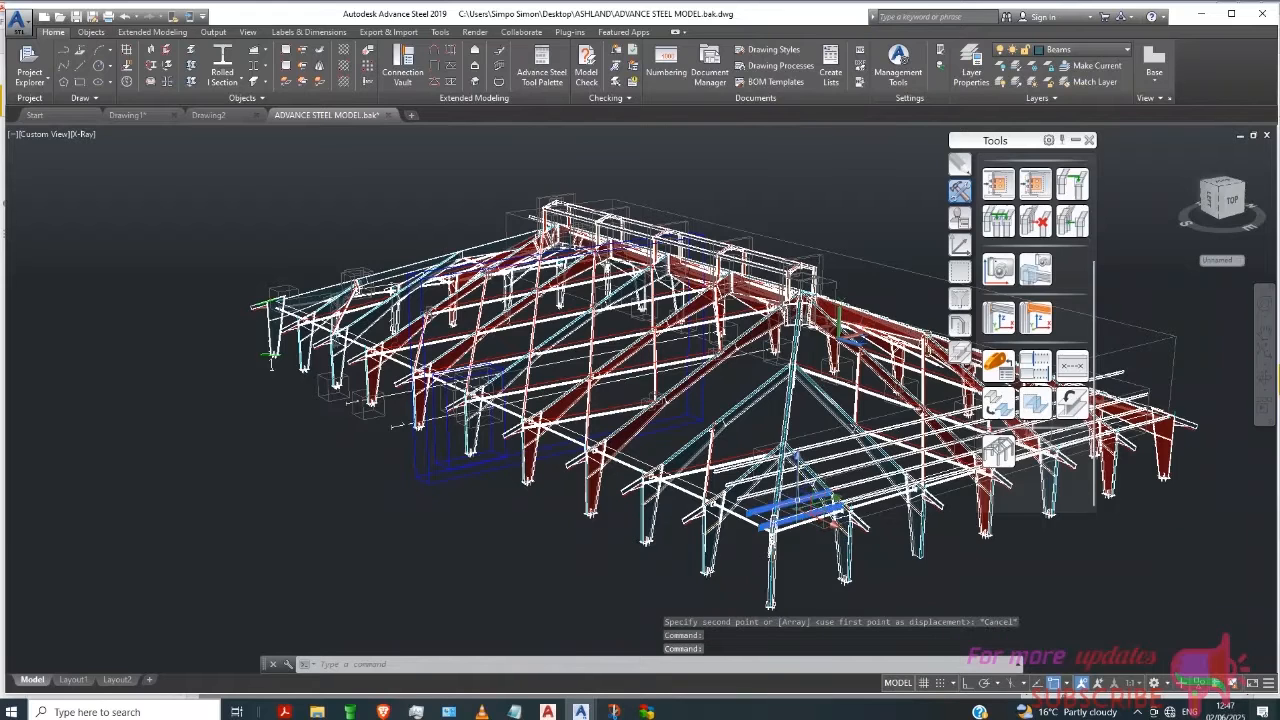
left_click(802, 484)
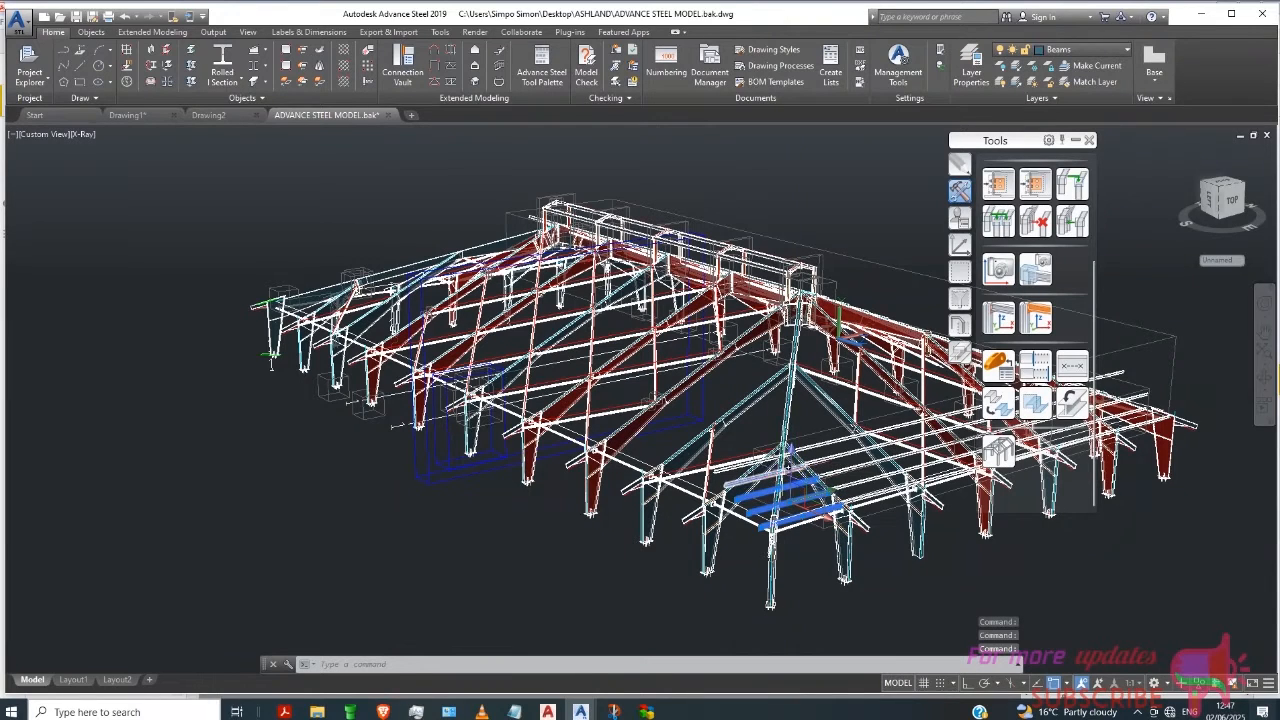
left_click(785, 474)
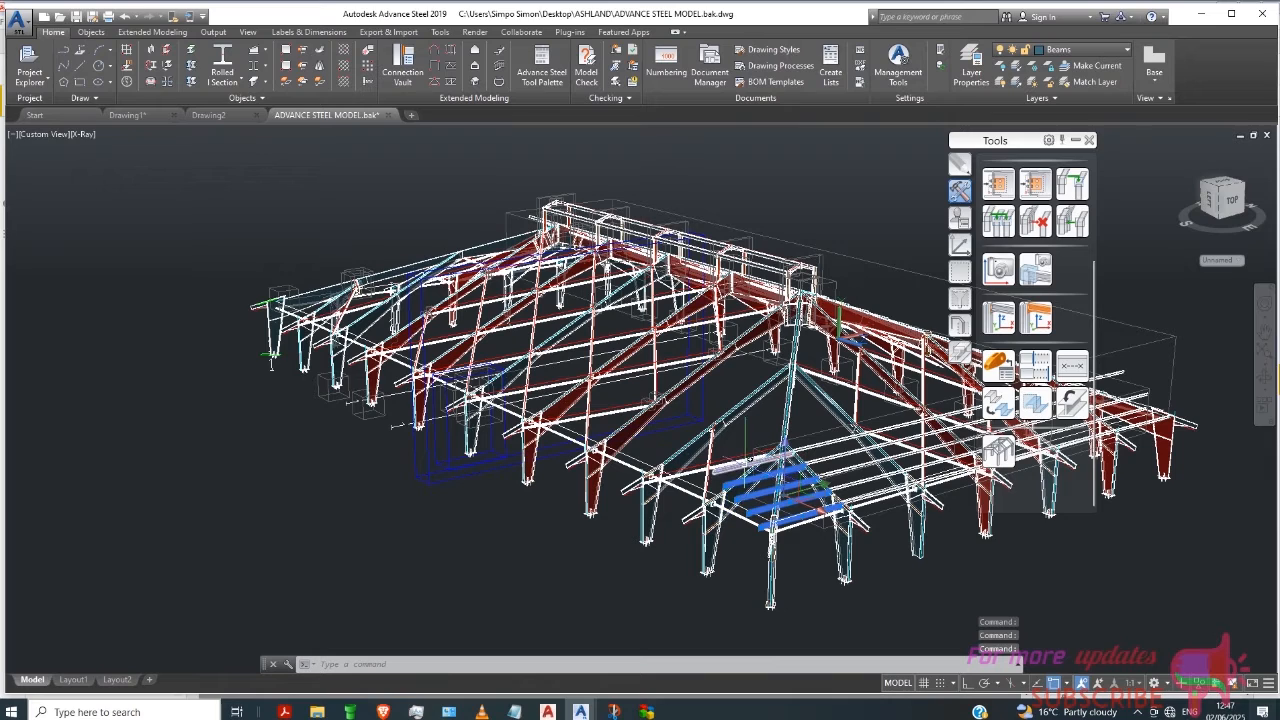
left_click(775, 458)
right_click(896, 596)
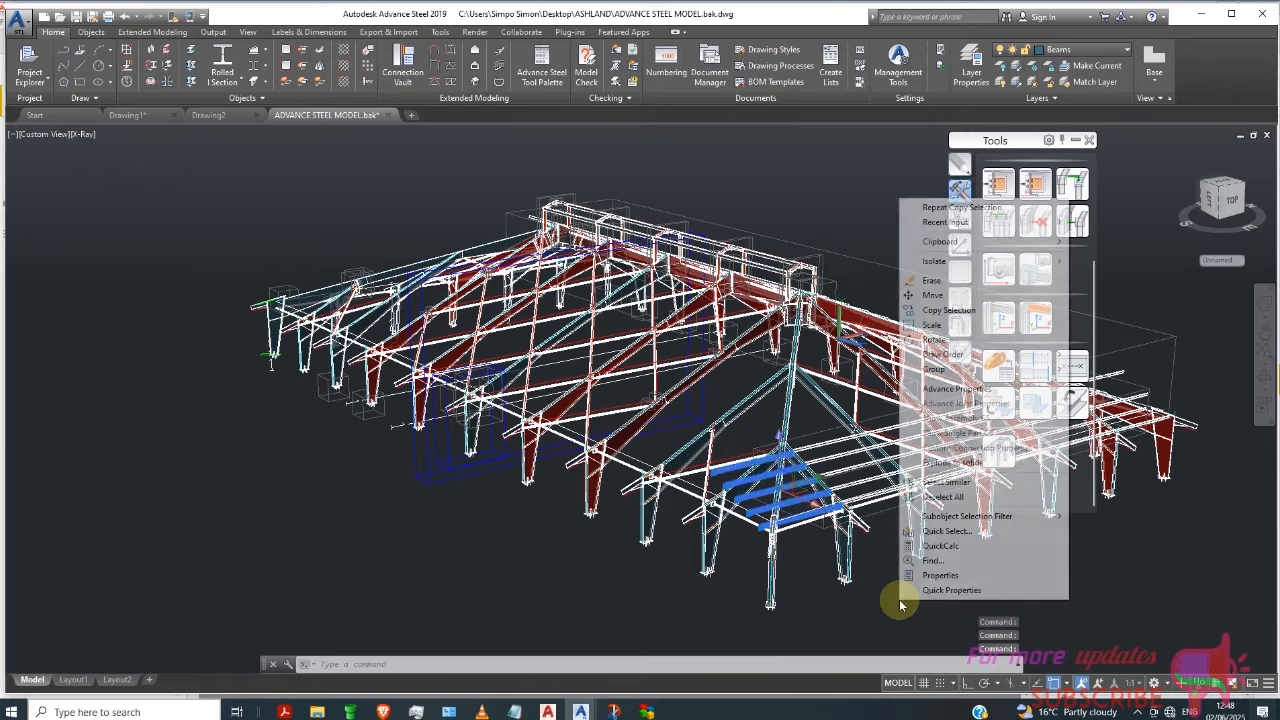
left_click(932, 311)
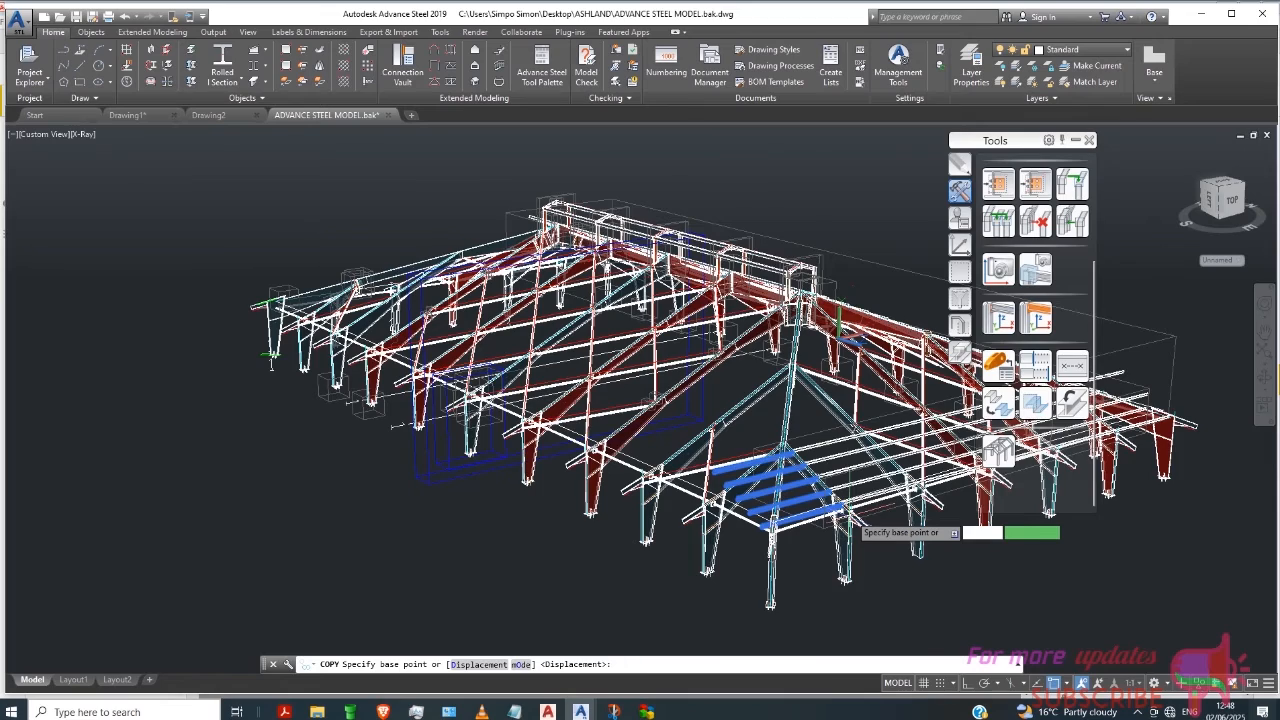
scroll(850, 515, "up", 3)
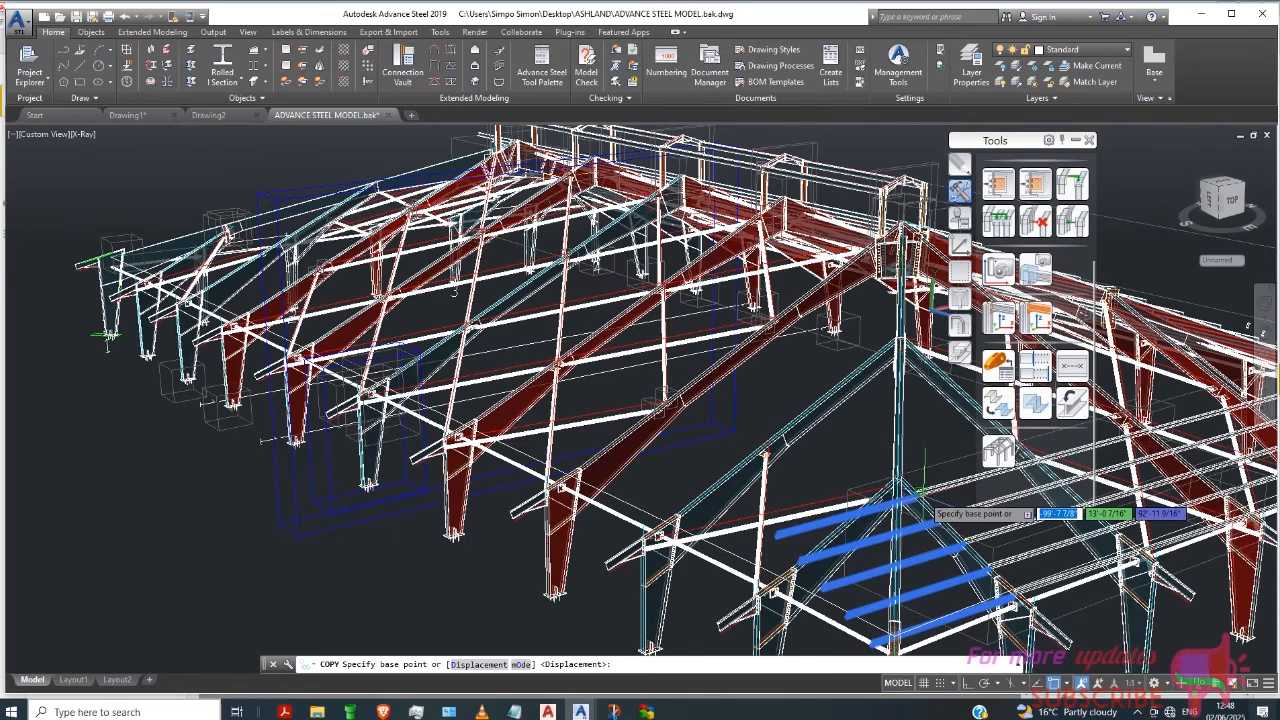
scroll(920, 493, "up", 2)
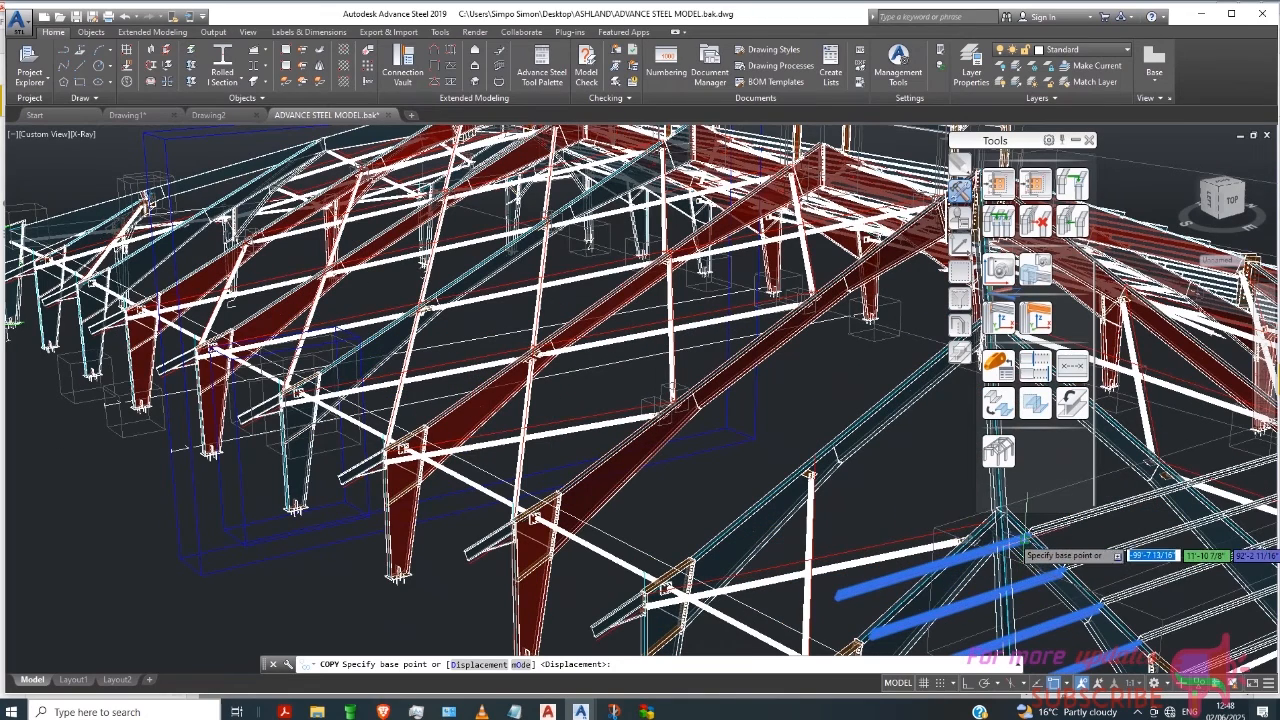
left_click(1029, 533)
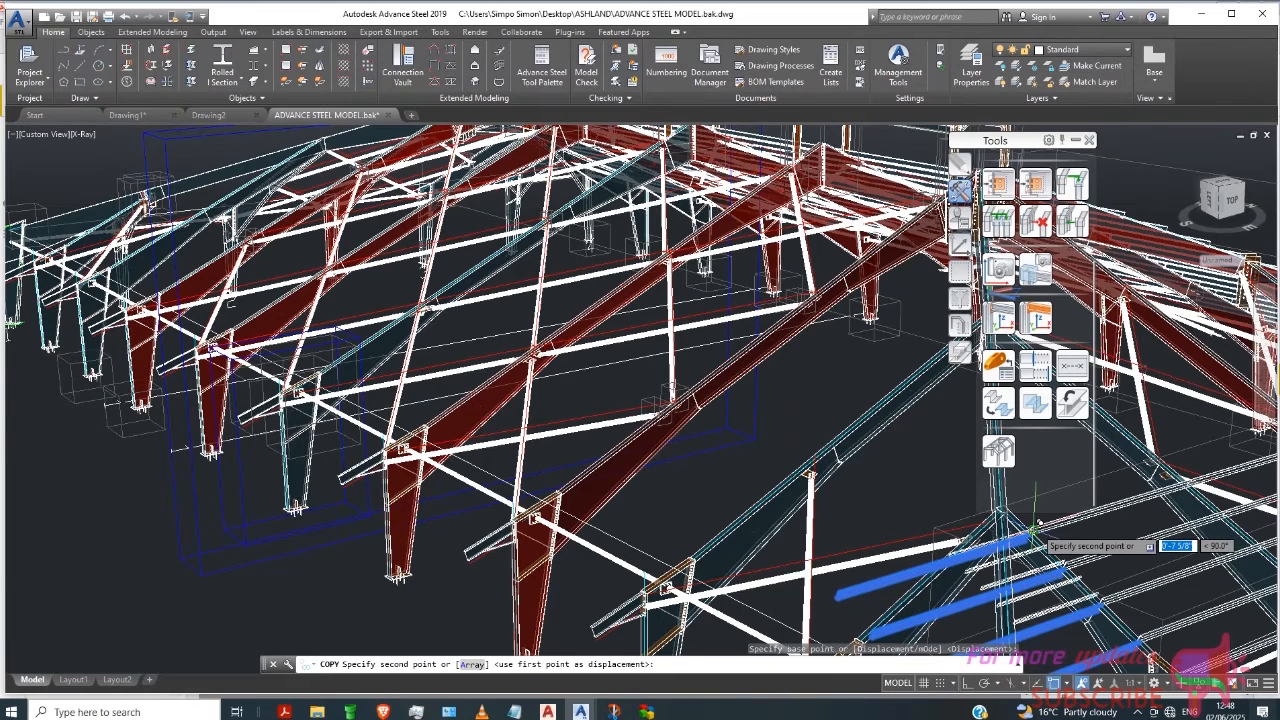
left_click(1030, 540)
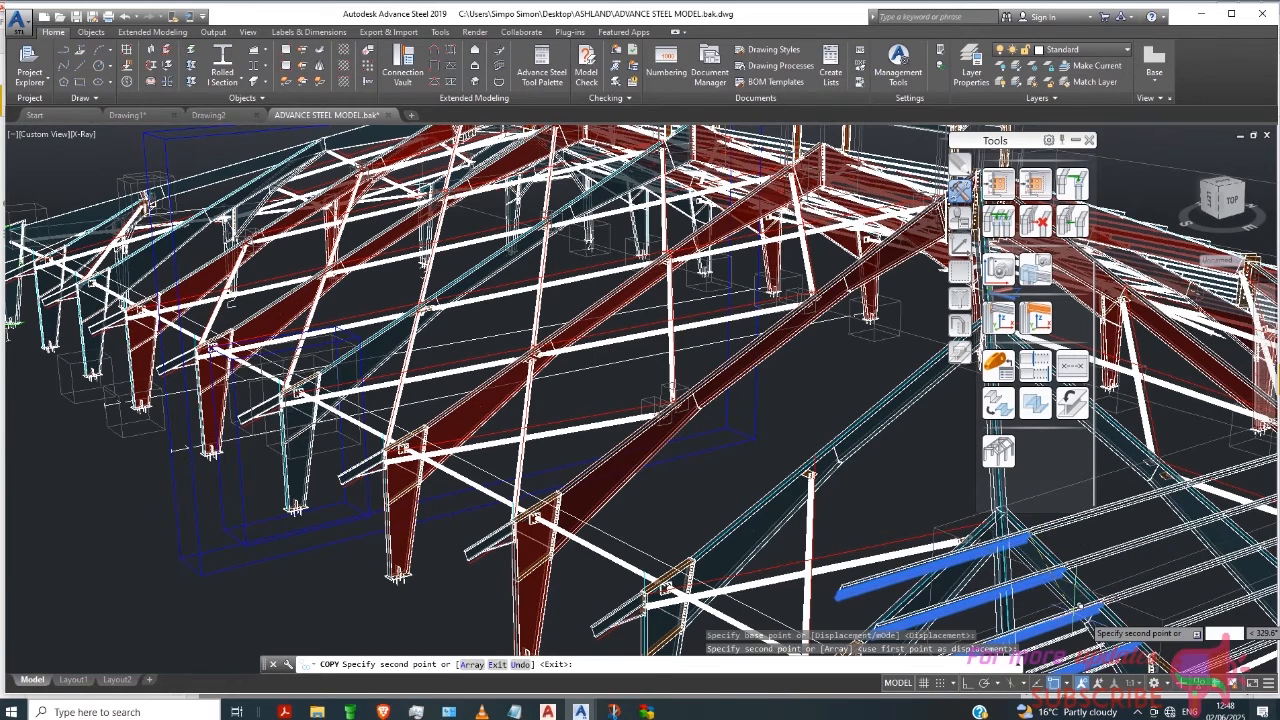
scroll(600, 400, "down", 2)
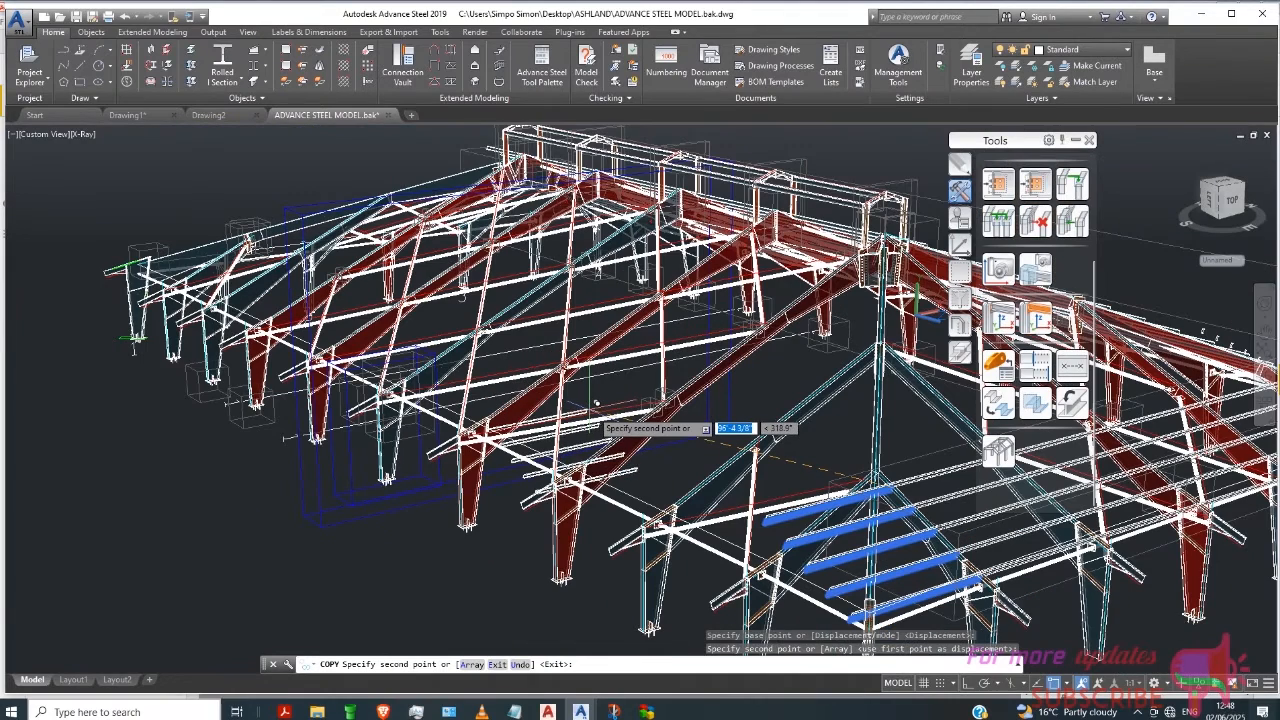
key("Escape")
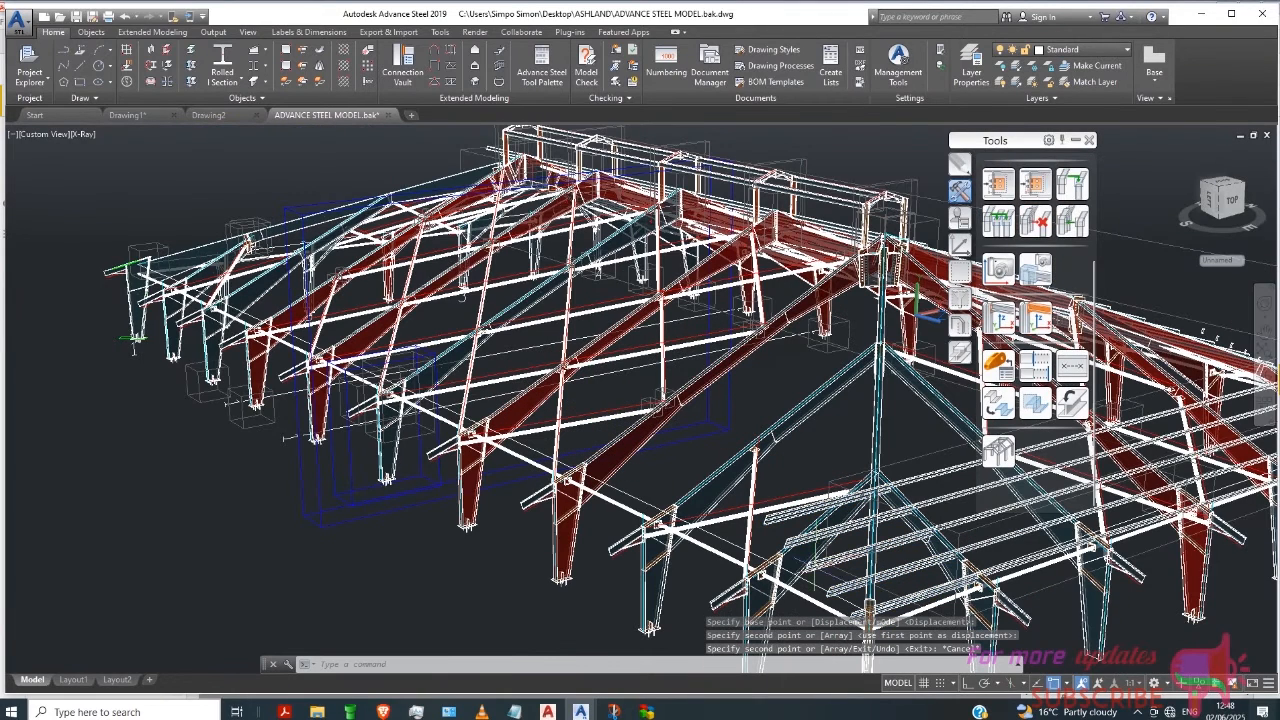
left_click(870, 548)
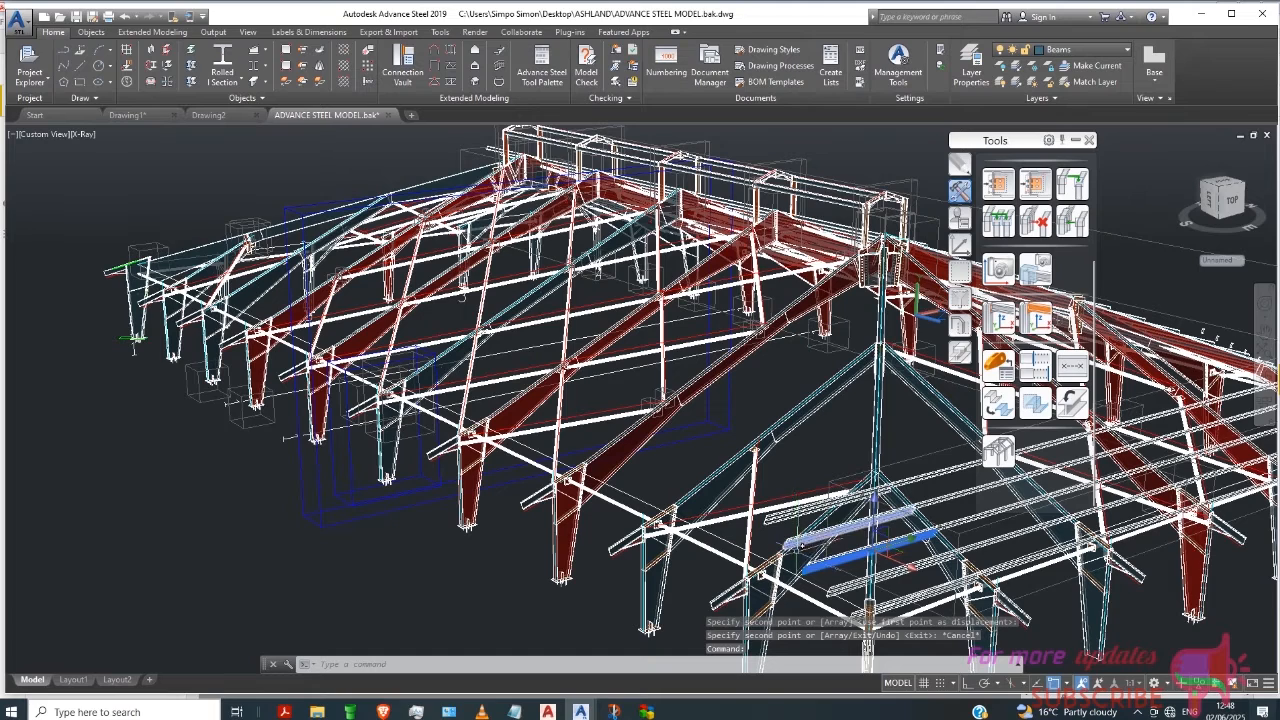
left_click(808, 535)
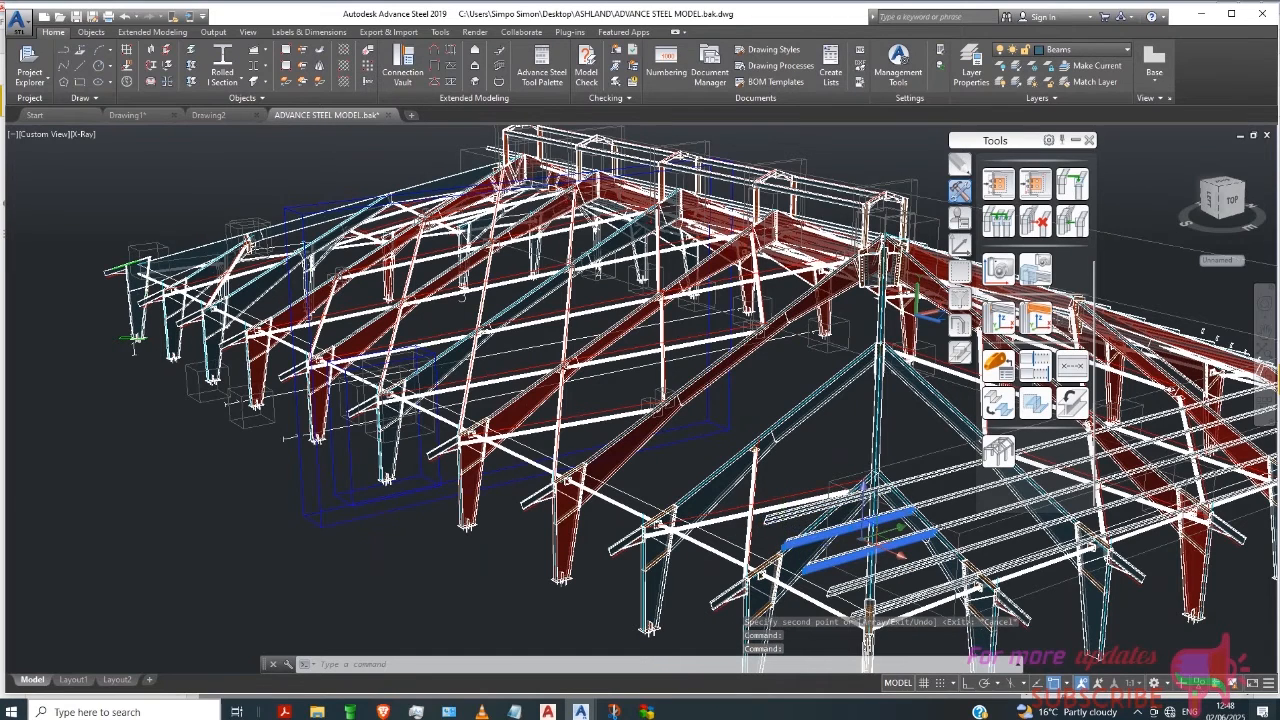
left_click(830, 503)
key("Escape")
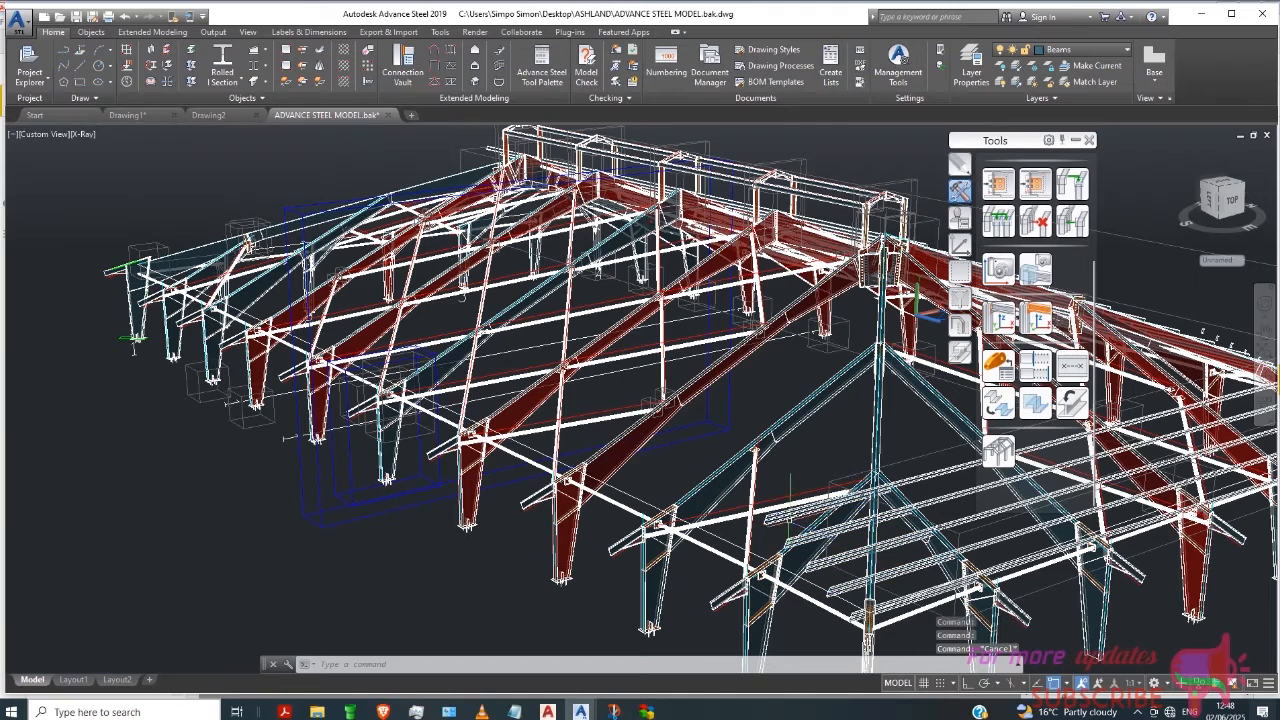
Step: Delete the set of five overlapping purlins at the opposite corner's hip rafter
left_click(806, 512)
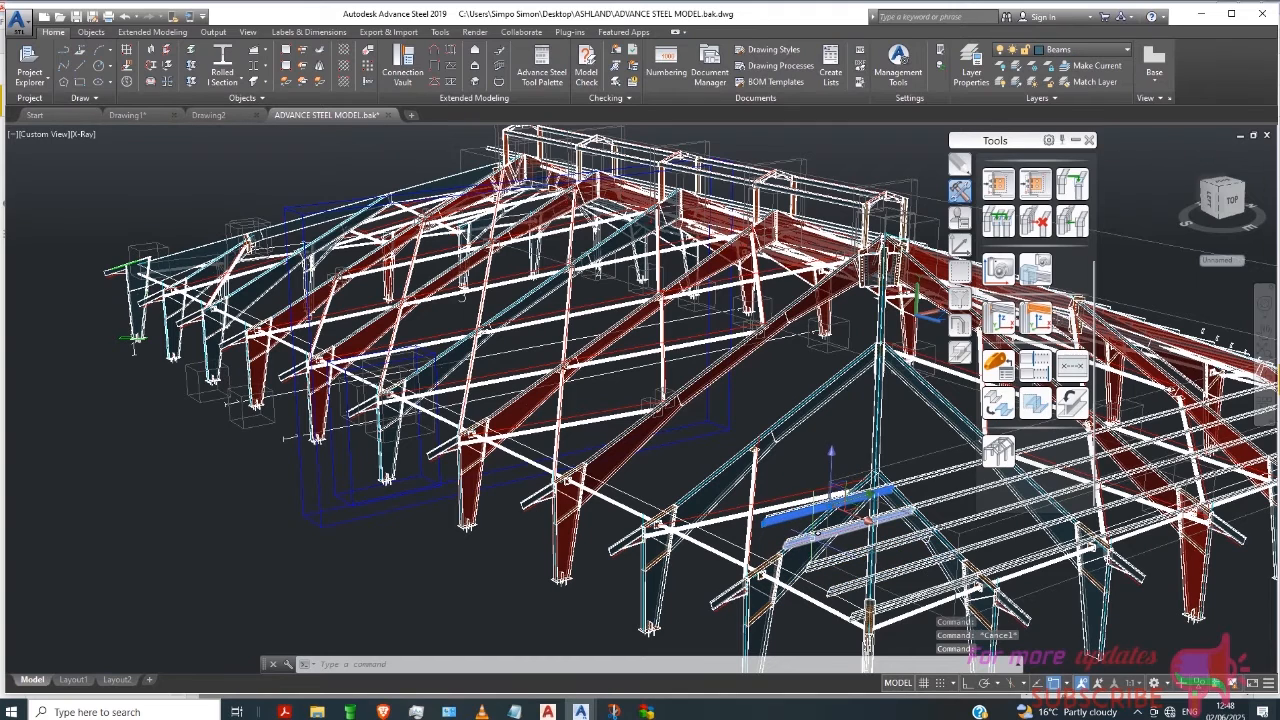
left_click(820, 535)
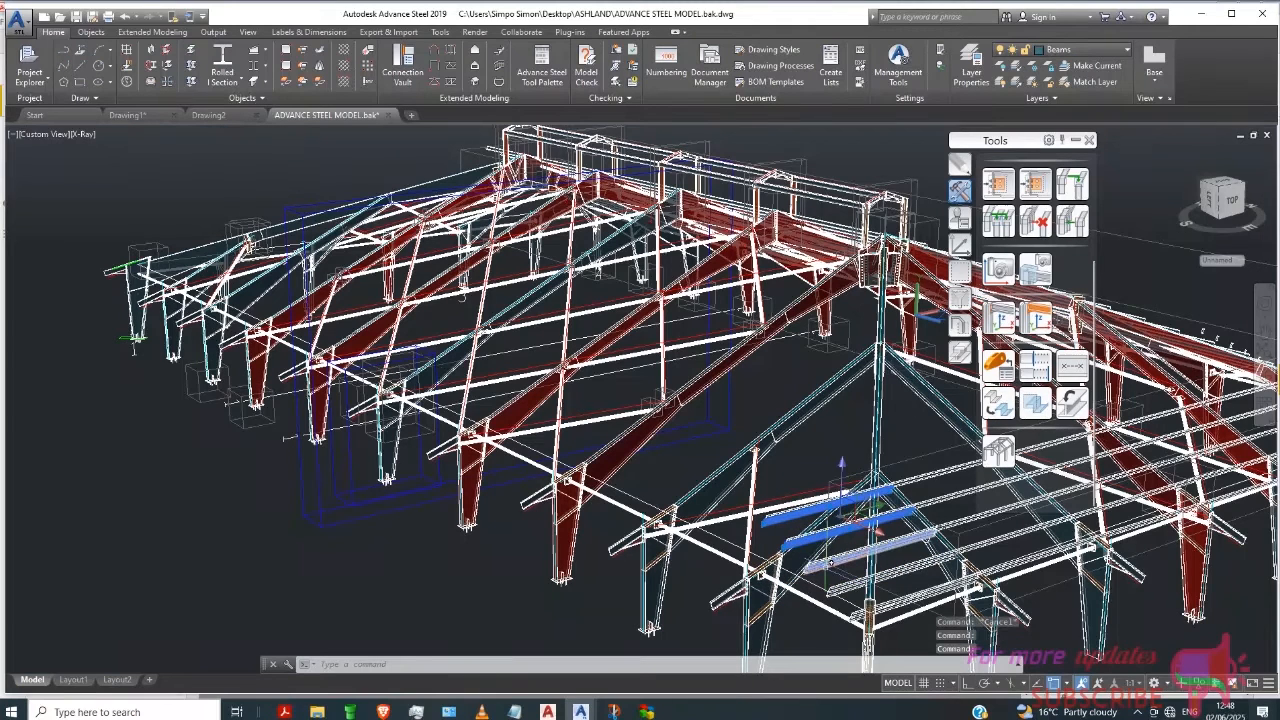
left_click(830, 563)
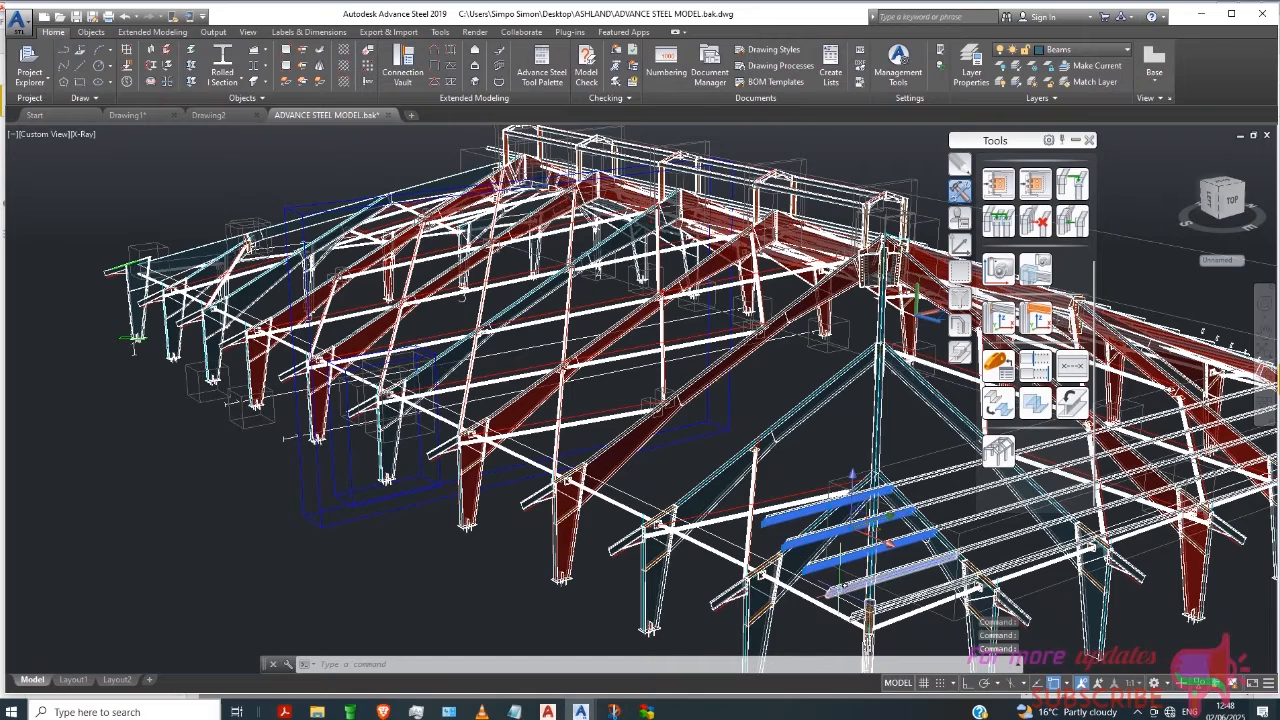
left_click(845, 588)
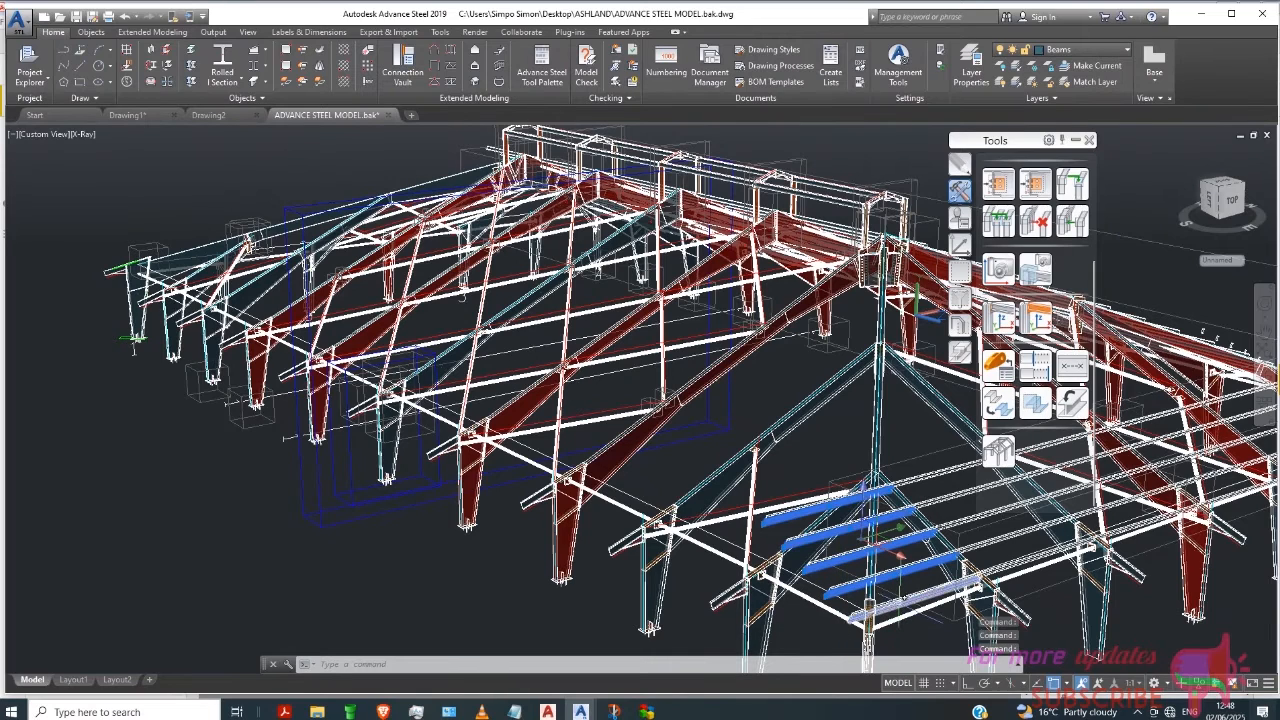
left_click(905, 598)
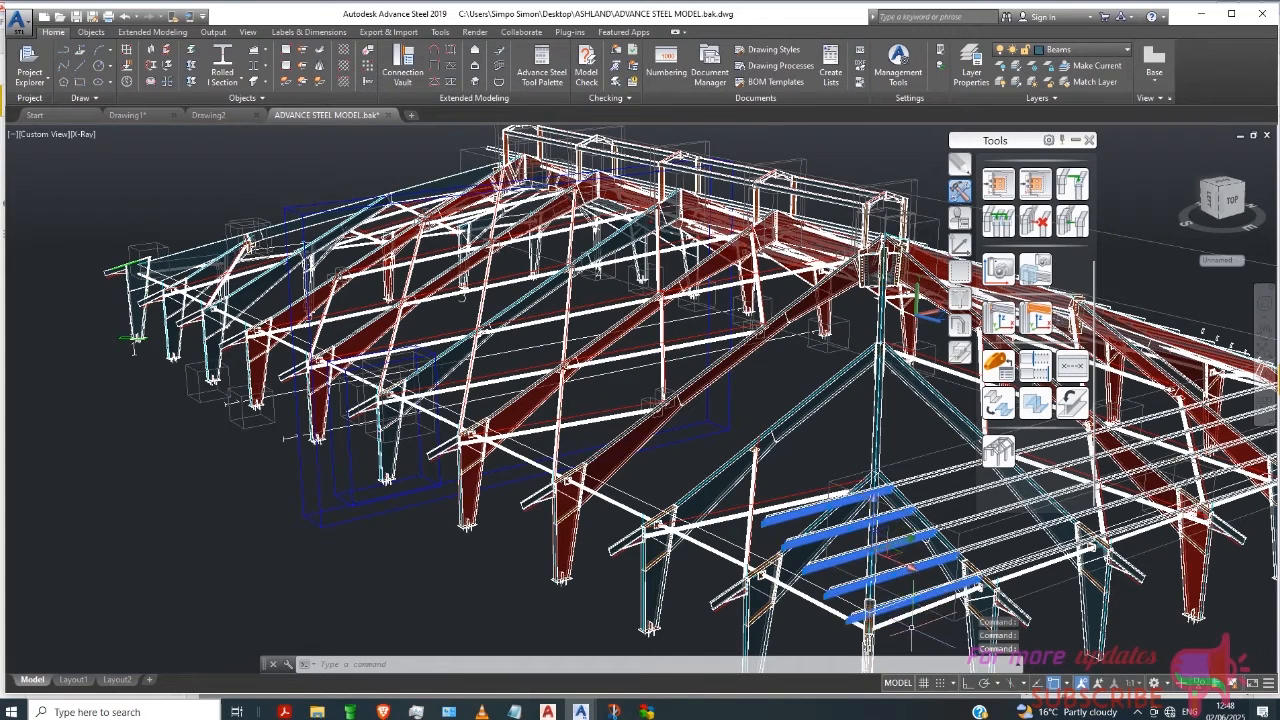
key("Delete")
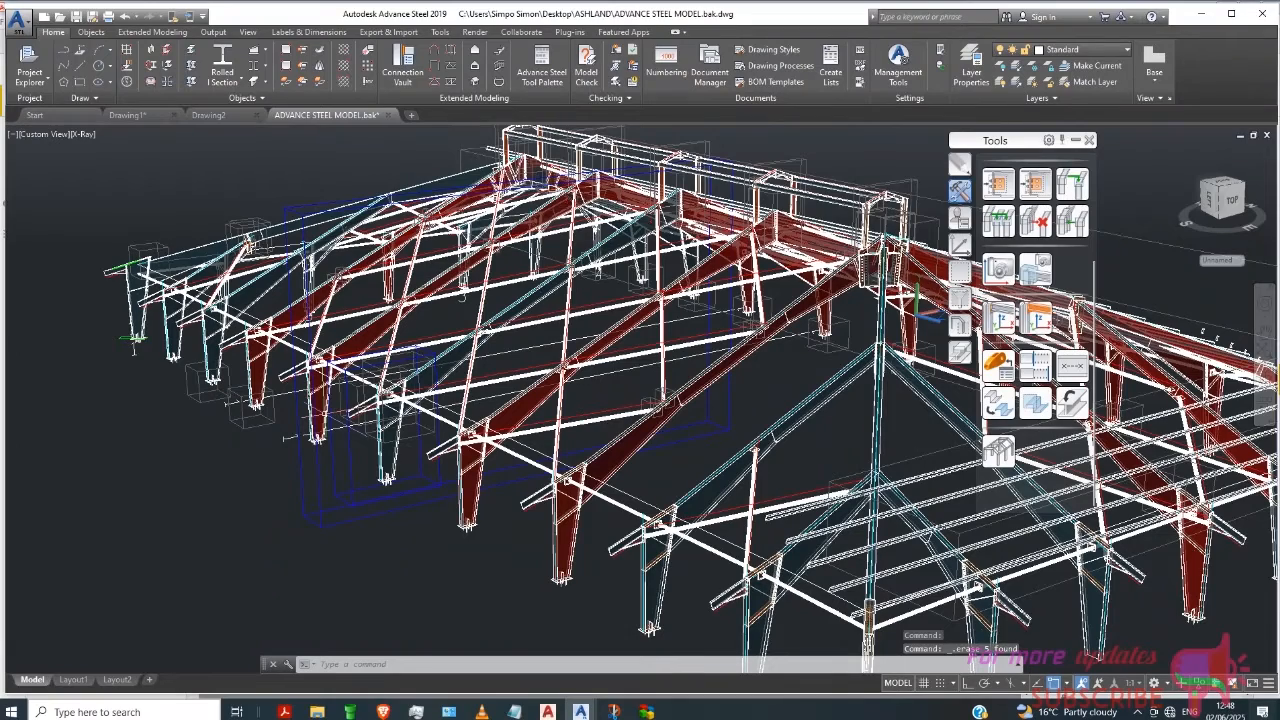
Step: Start a Trim with the System option, using the opposite corner's hip rafter and the five purlins crossing it as boundary objects
scroll(643, 398, "down", 2)
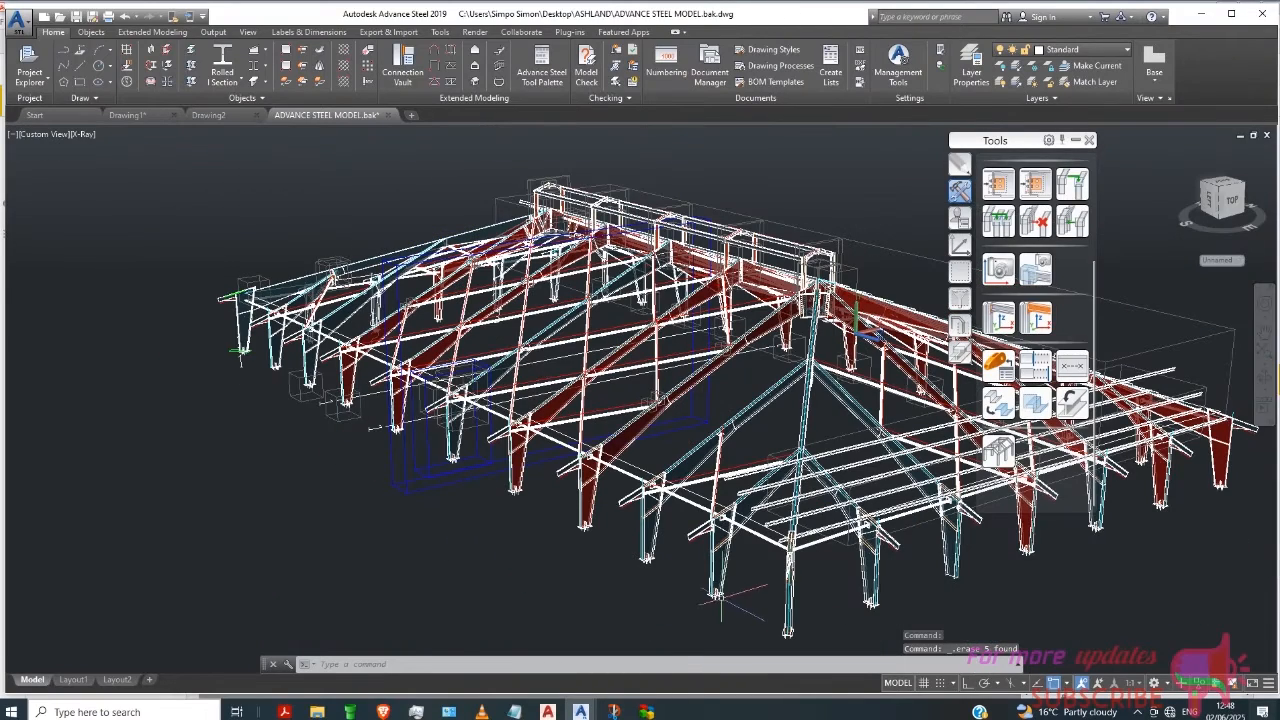
scroll(650, 405, "up", 1)
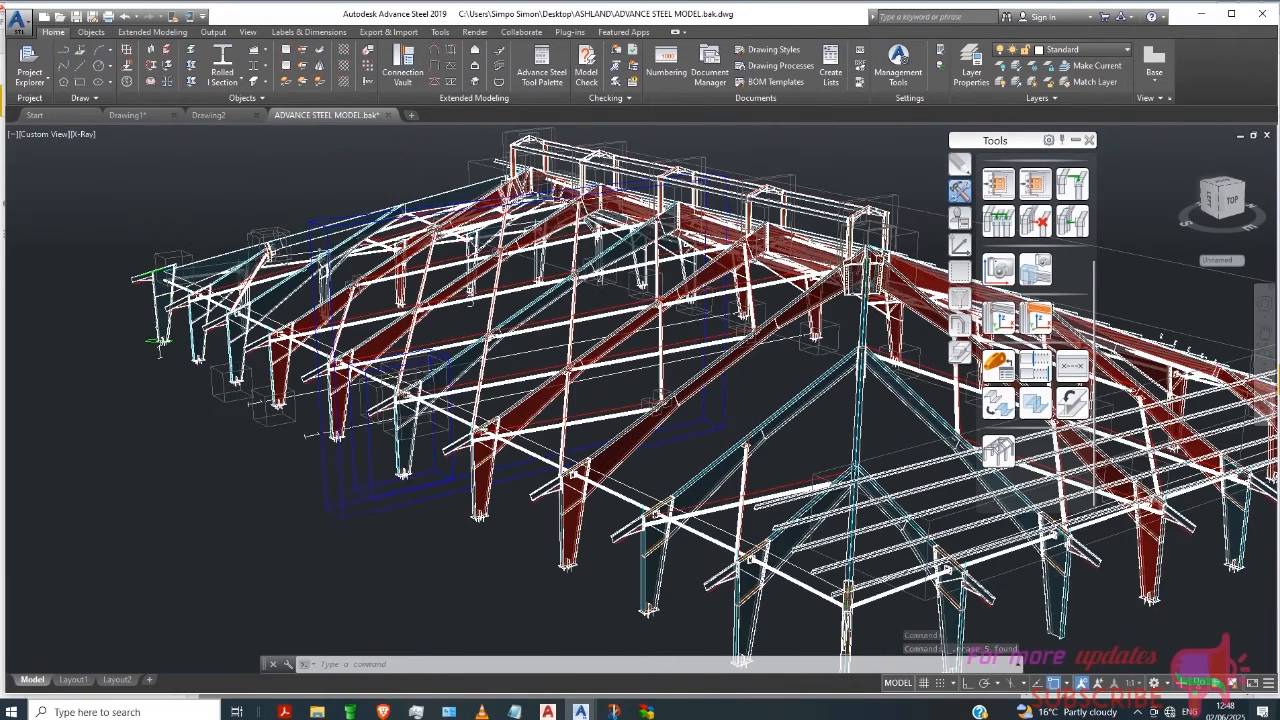
scroll(650, 400, "up", 1)
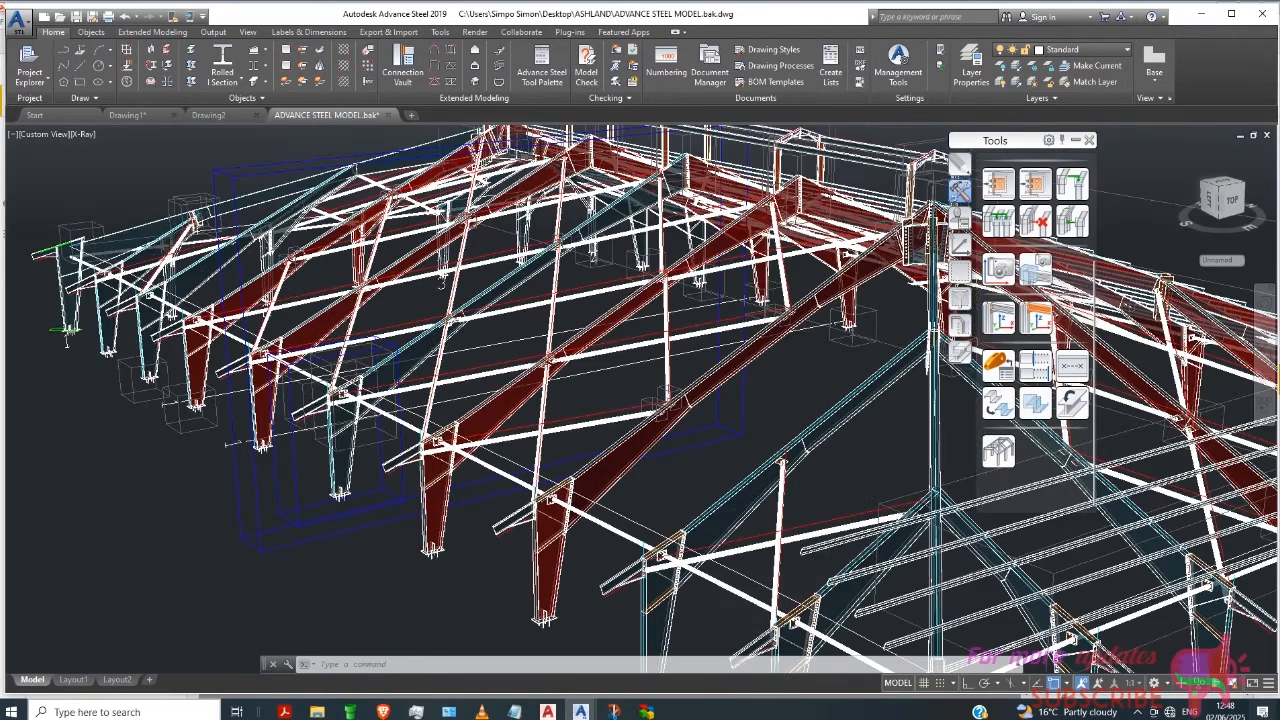
left_click(947, 586)
left_click(1038, 366)
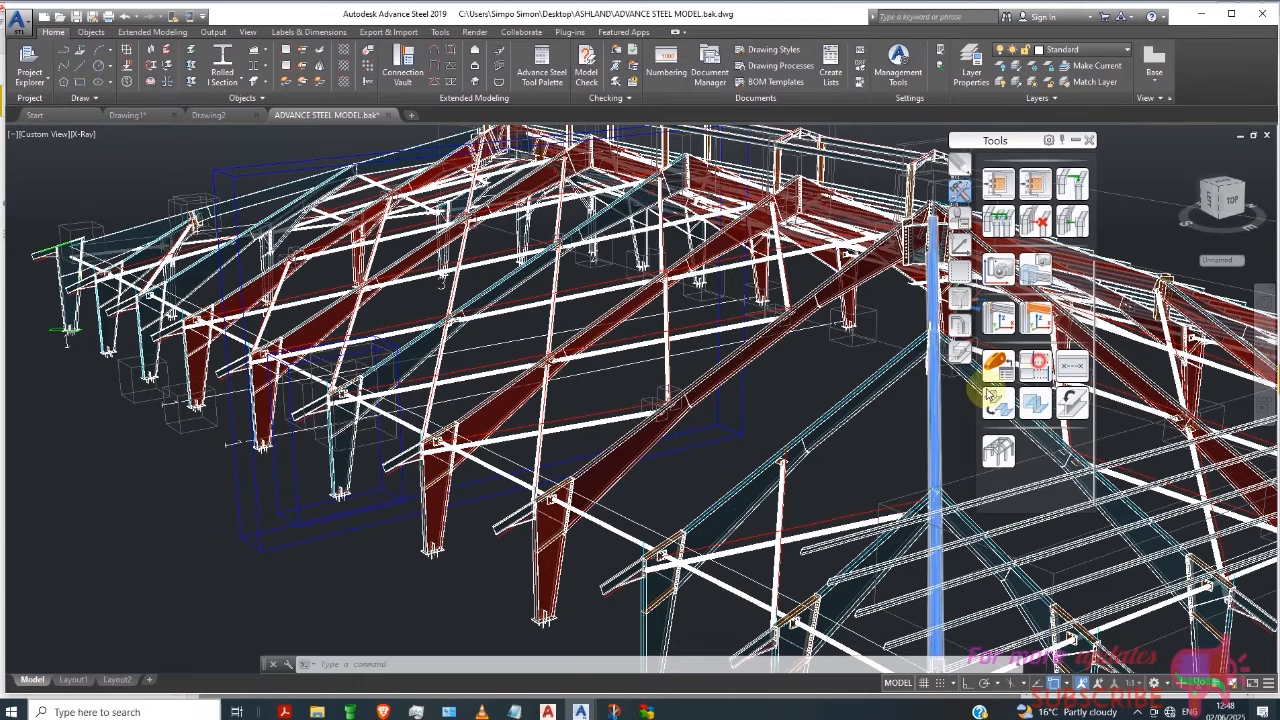
scroll(688, 428, "down", 1)
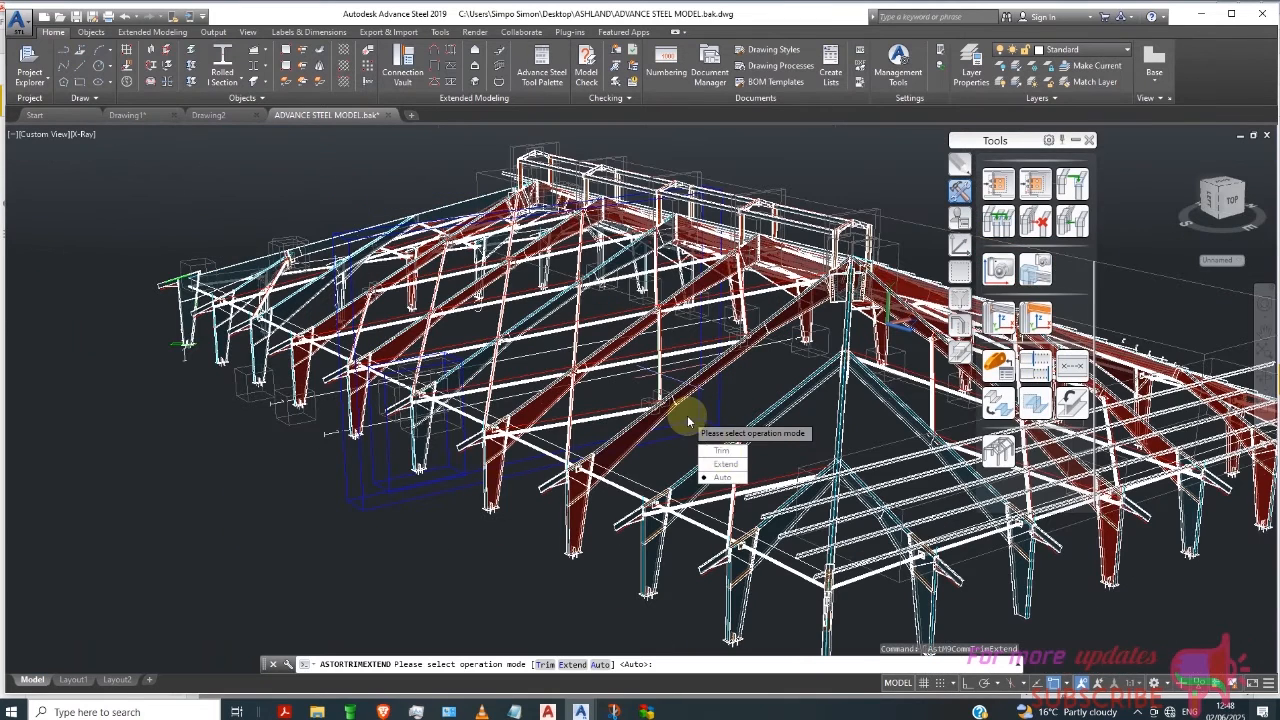
left_click(687, 415)
left_click(687, 415)
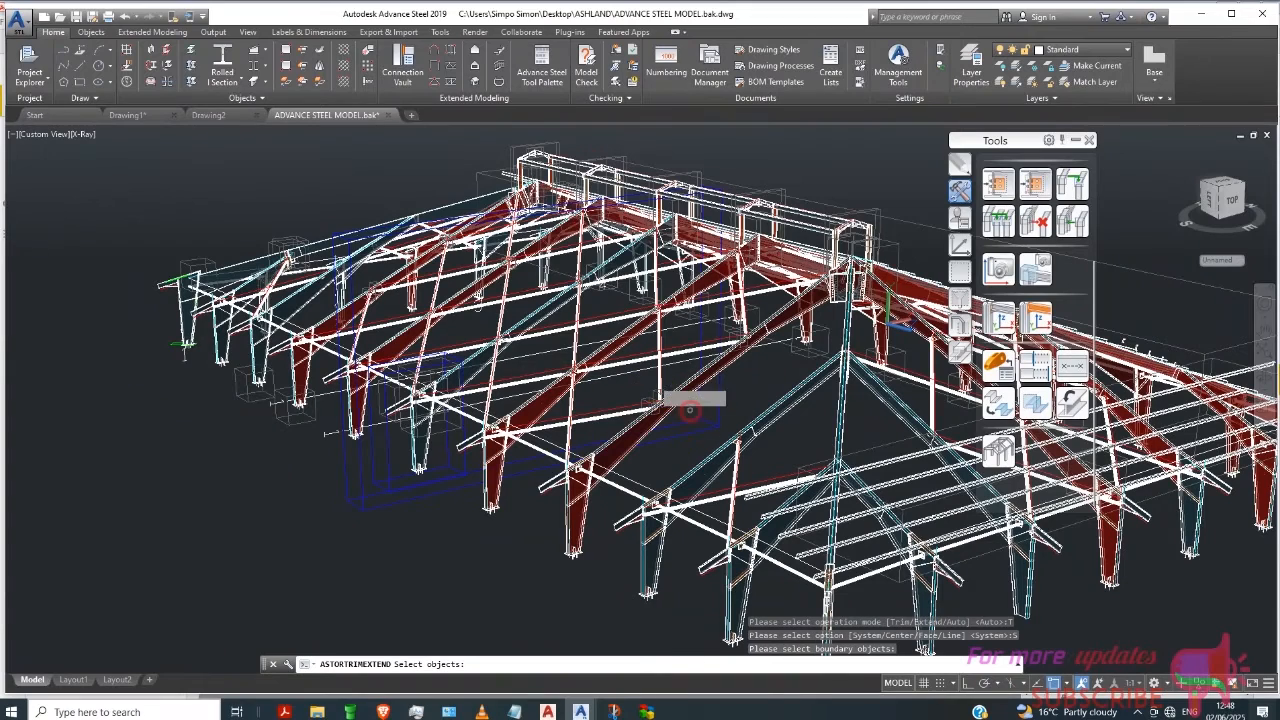
left_click(840, 422)
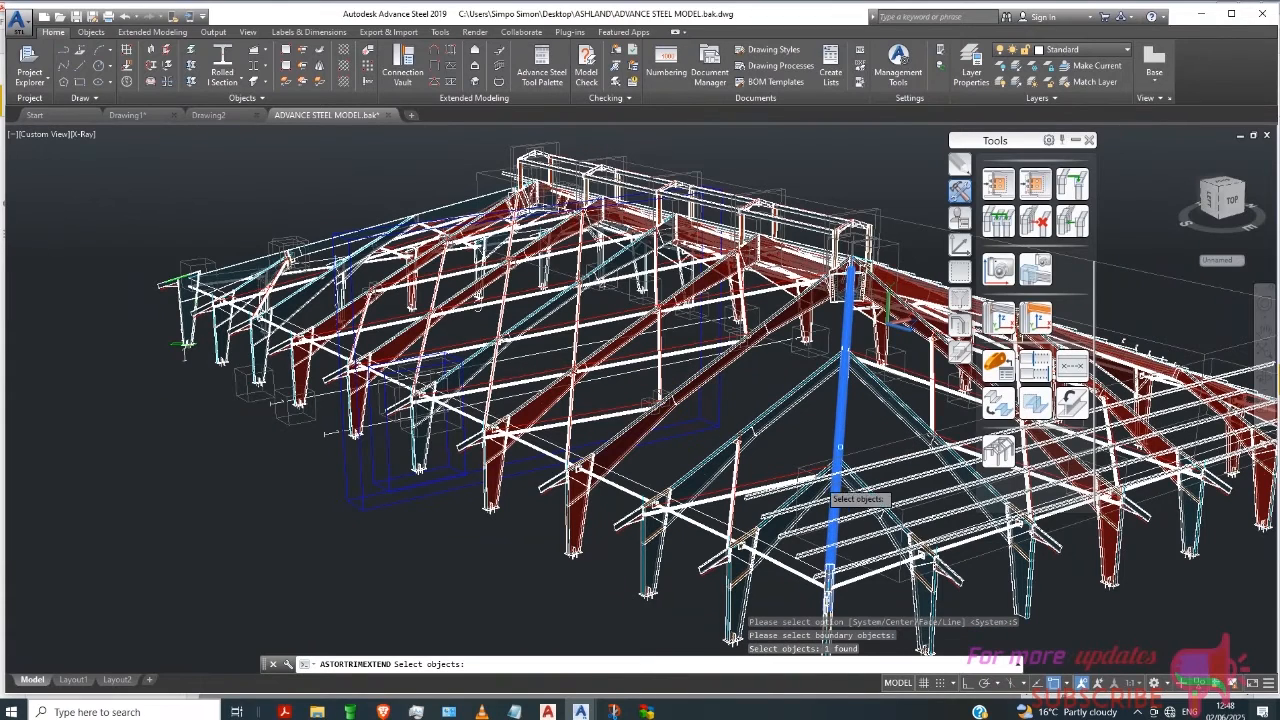
left_click(770, 494)
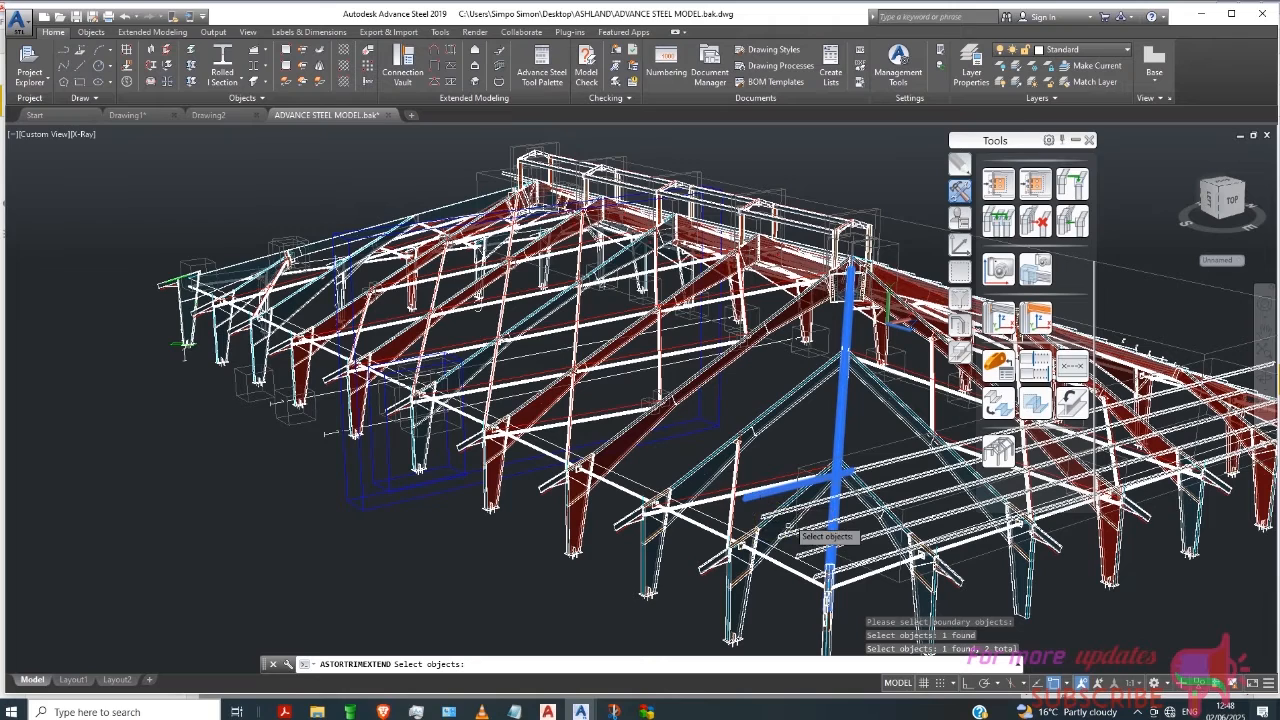
left_click(810, 510)
left_click(818, 530)
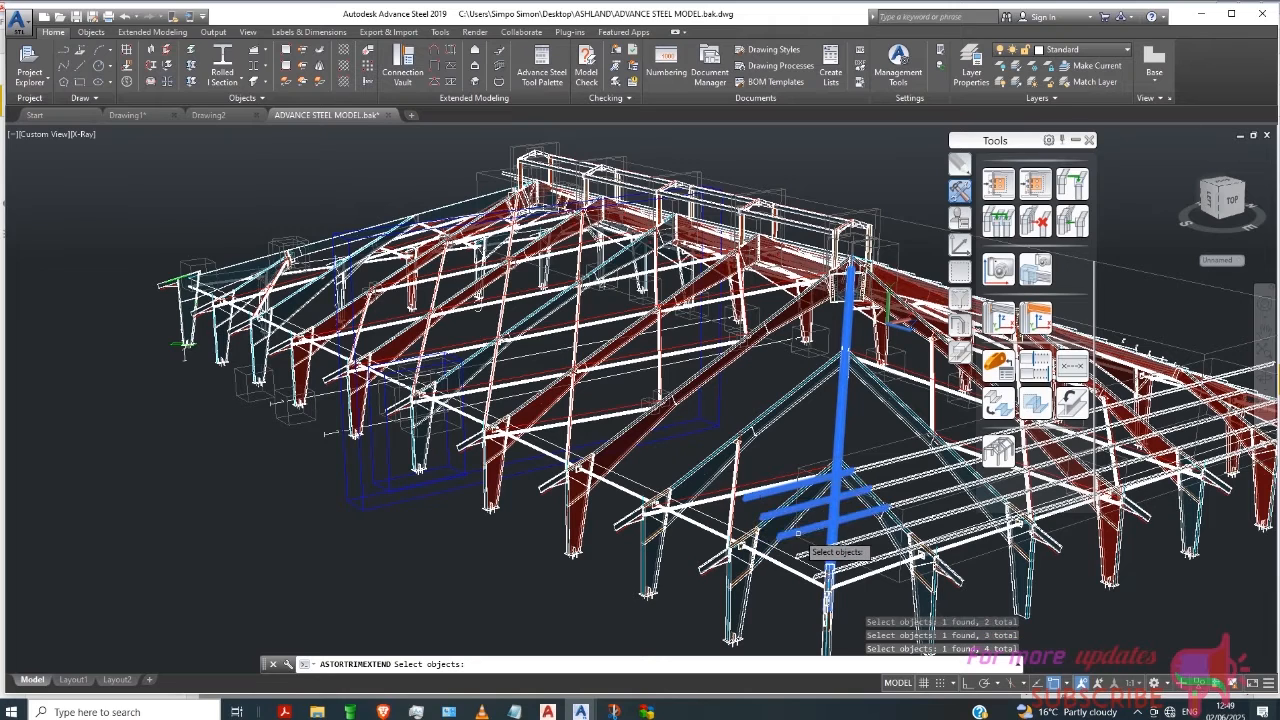
left_click(861, 540)
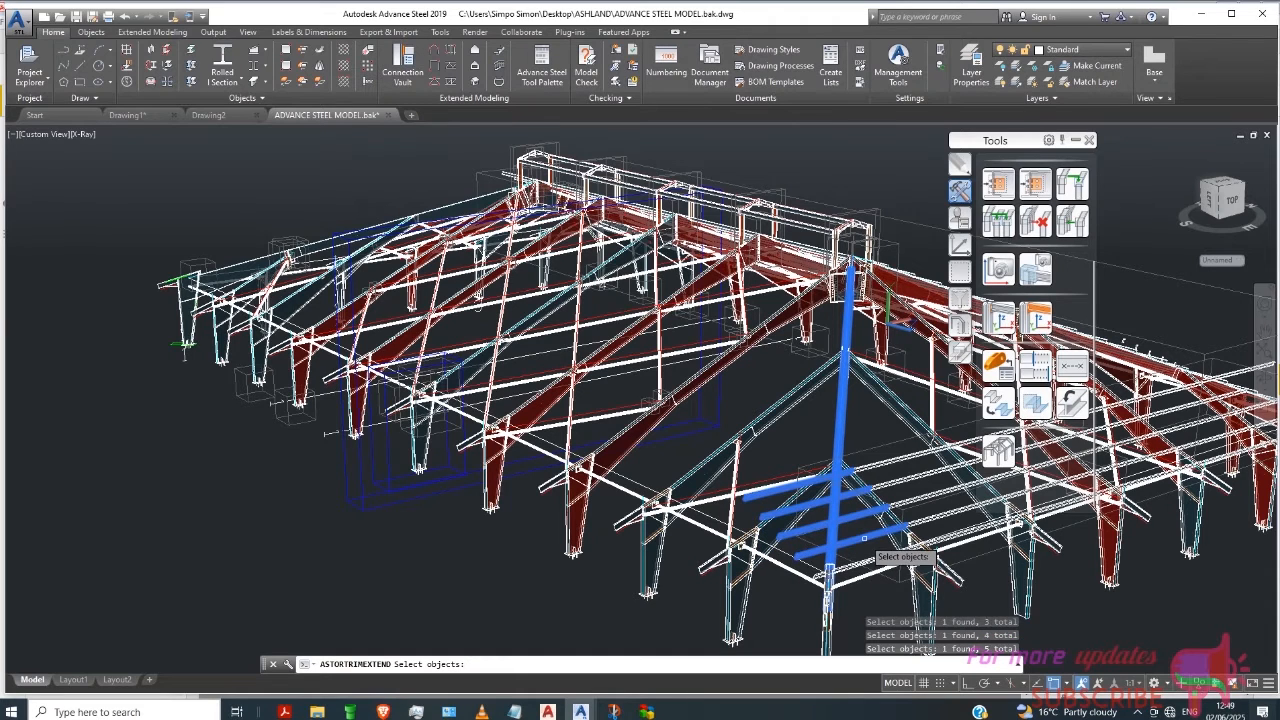
left_click(825, 573)
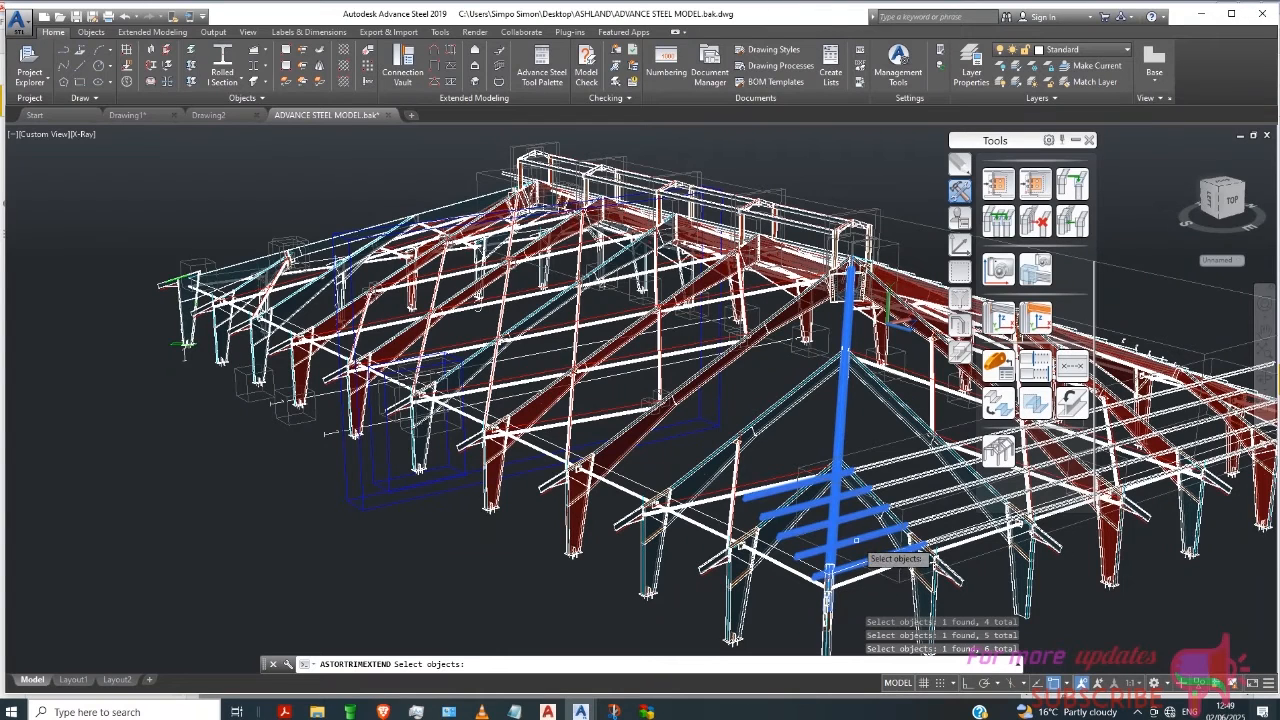
key("Return")
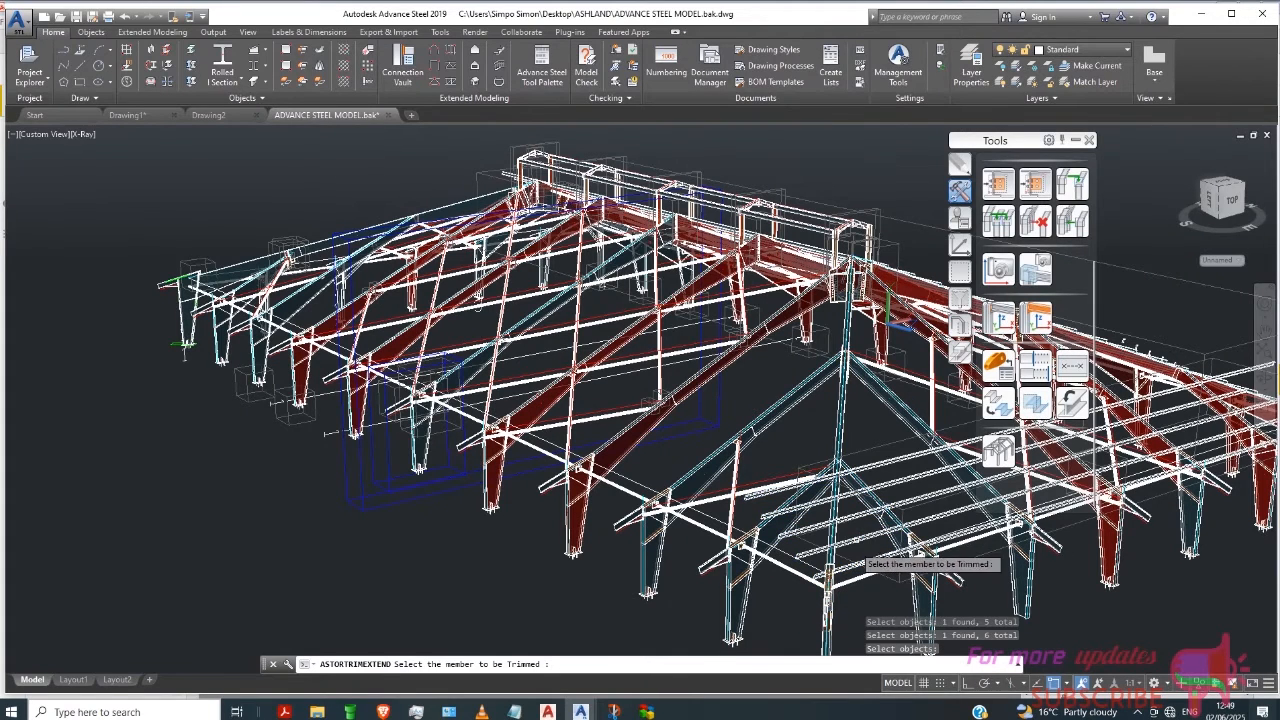
Step: Trim the four upper purlins crossing the opposite corner's hip rafter against the chosen boundaries
left_click(808, 555)
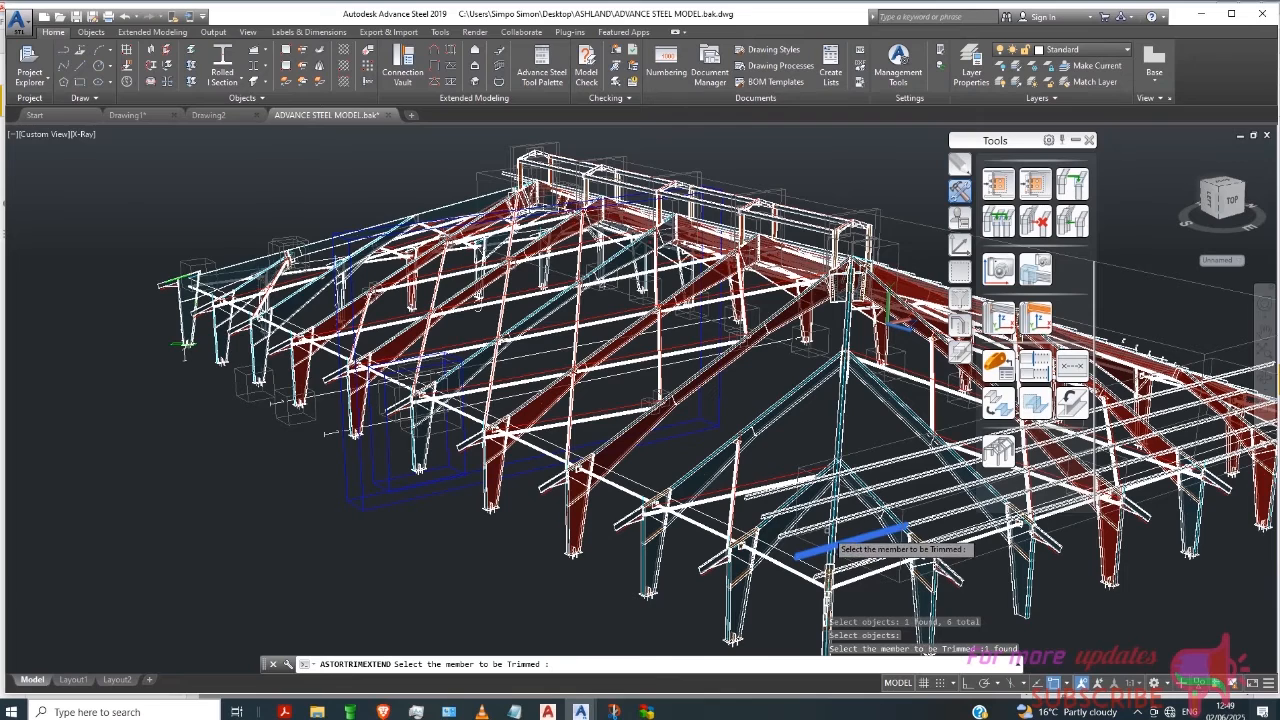
left_click(785, 530)
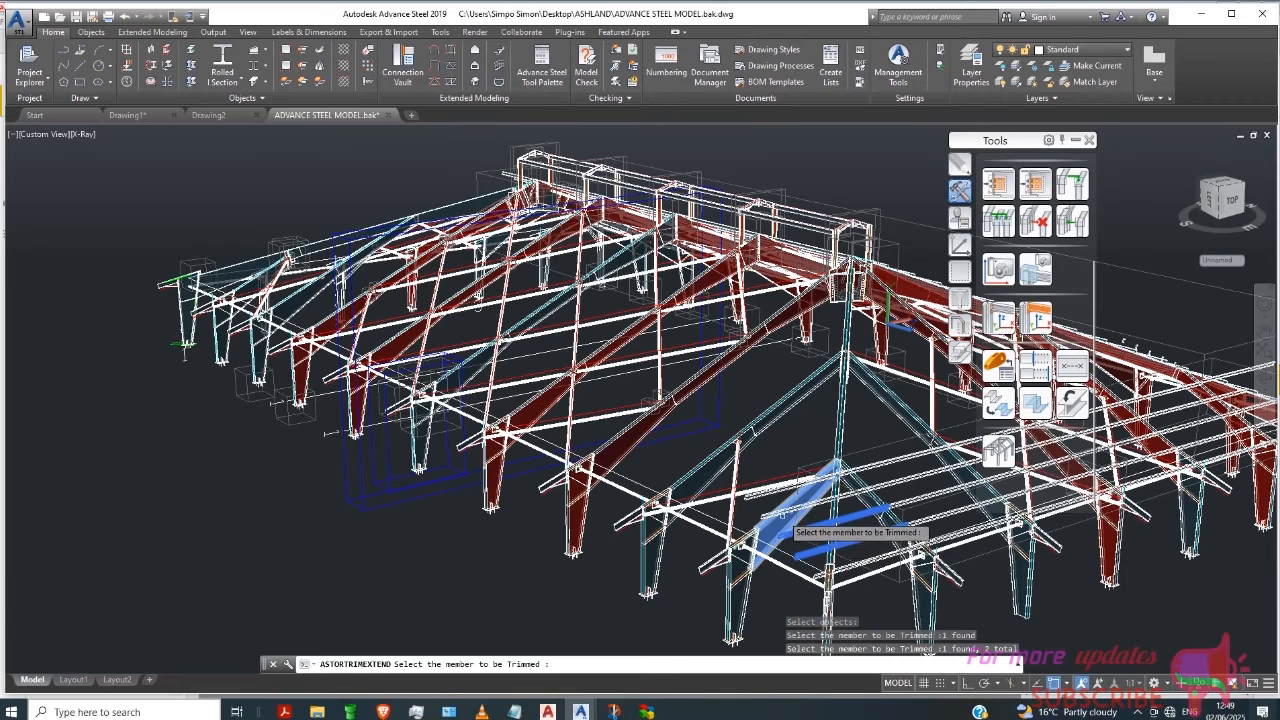
left_click(758, 504)
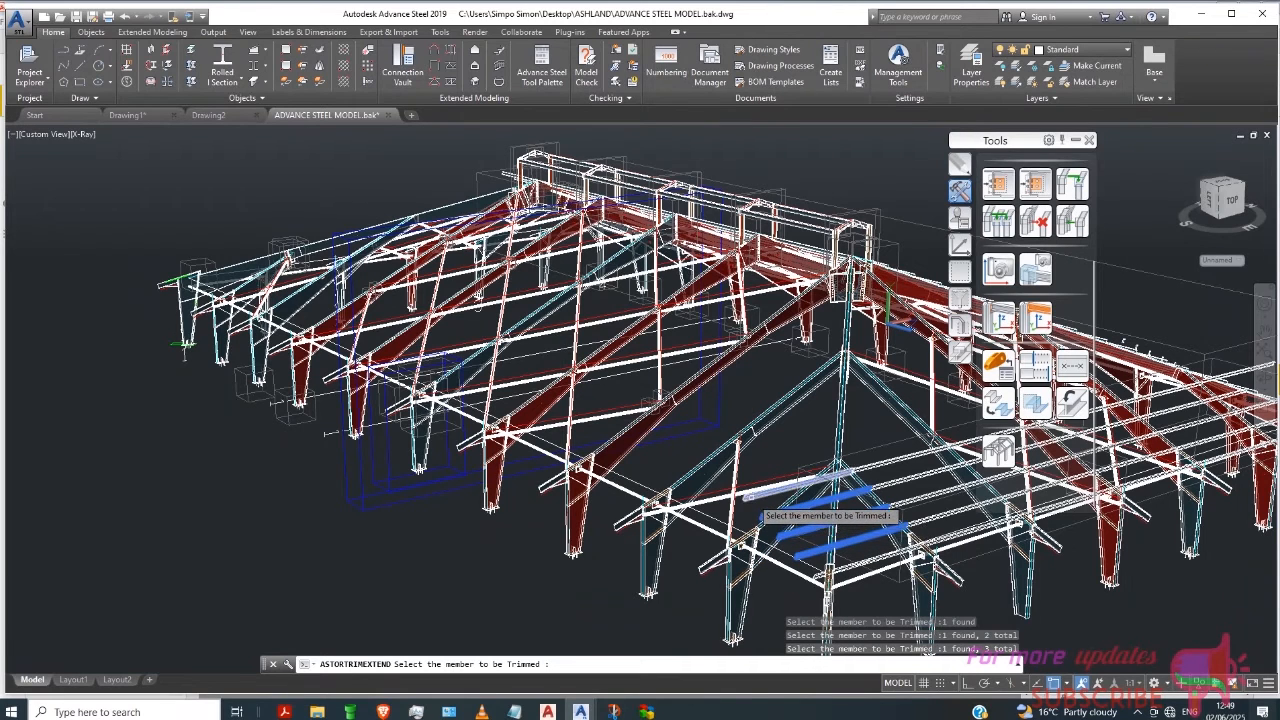
left_click(752, 494)
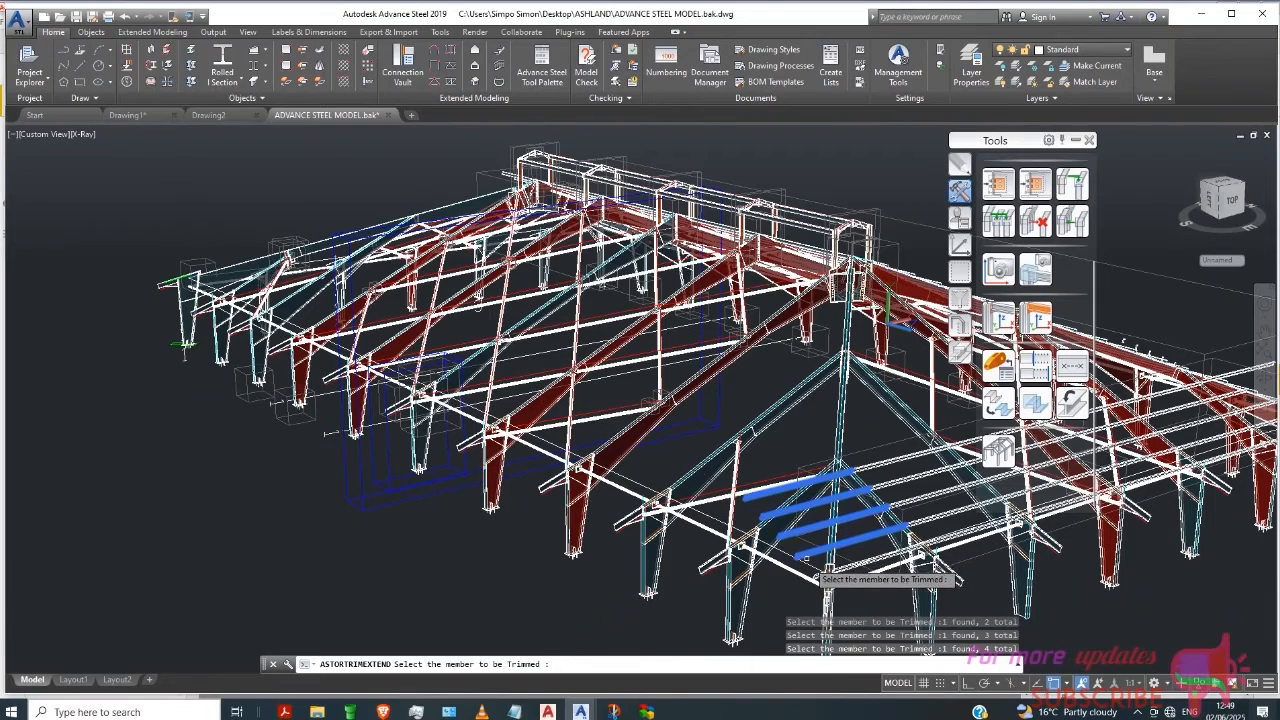
key("Return")
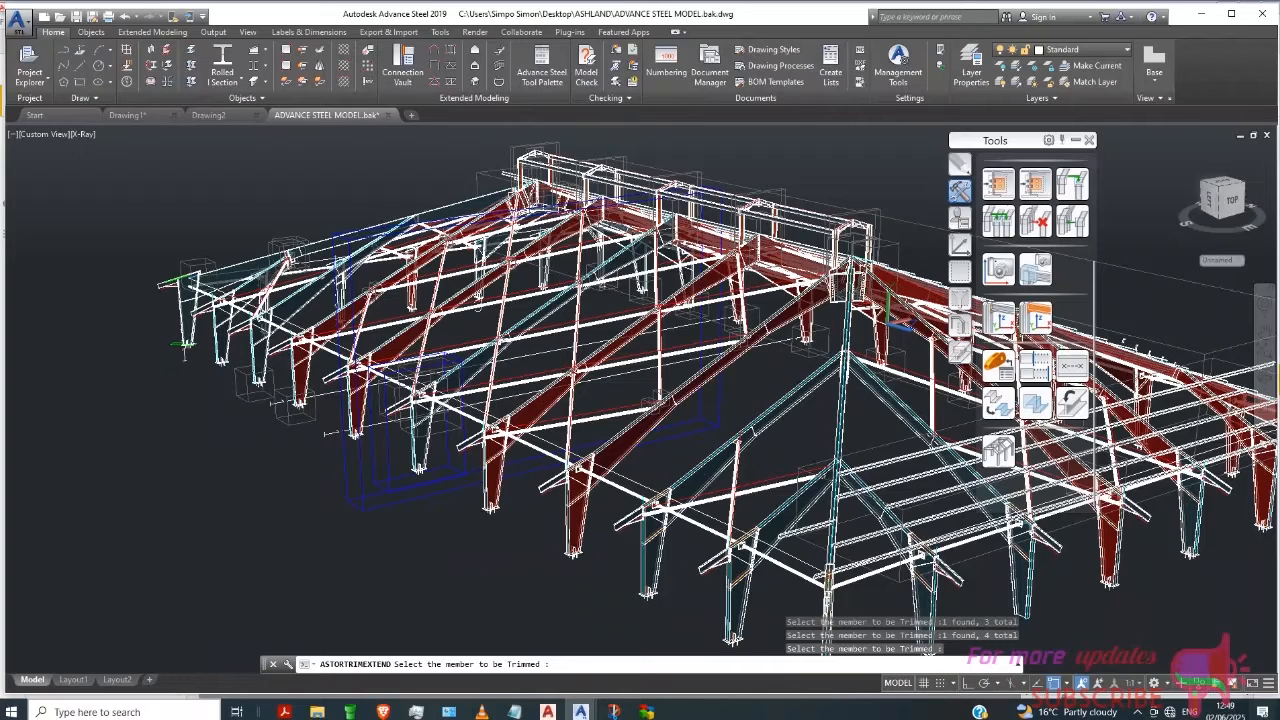
key("Escape")
Step: Move the leftover short purlin piece inward across the hip rafter, using the Flange Middle snap on its end as base point
left_click(778, 460)
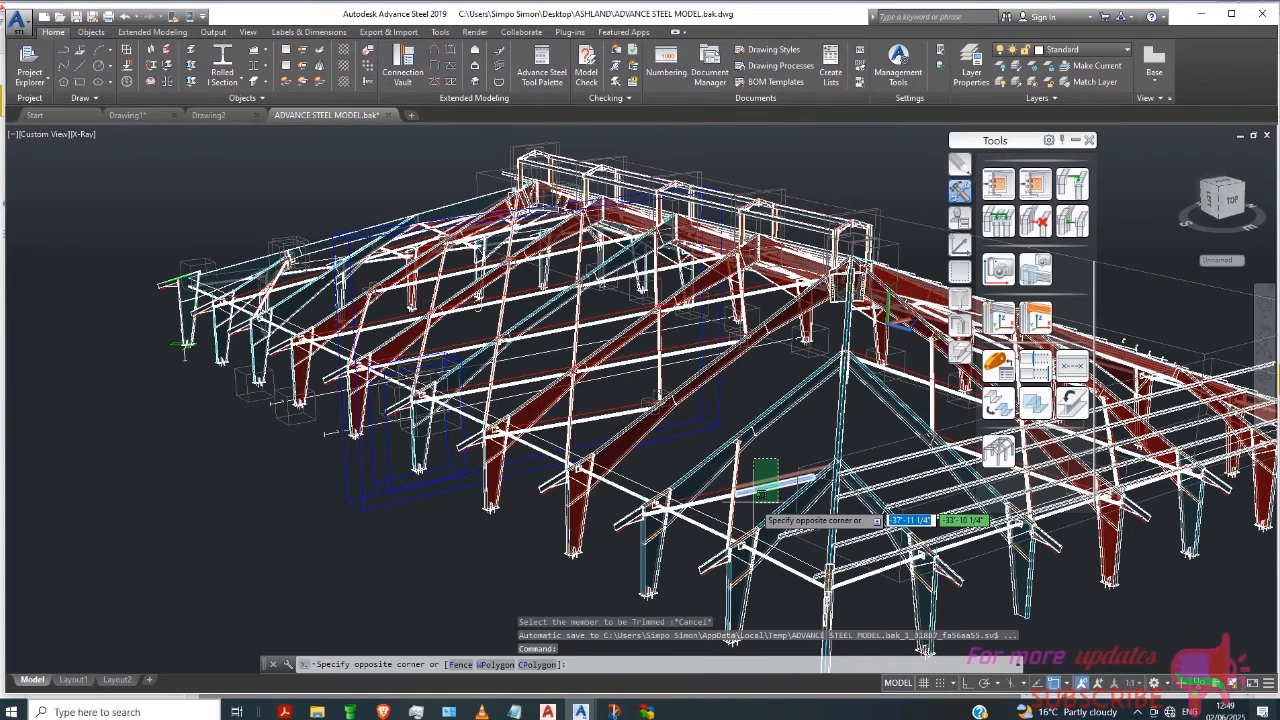
key("Escape")
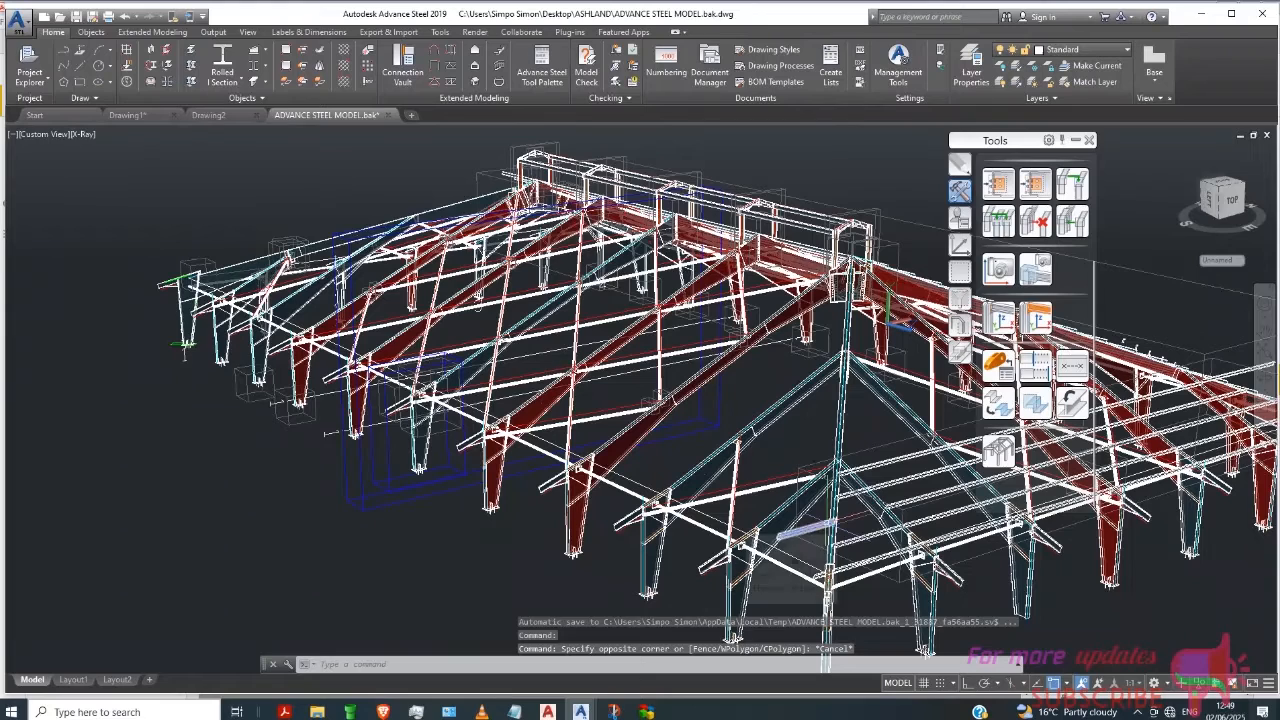
left_click(806, 531)
right_click(856, 516)
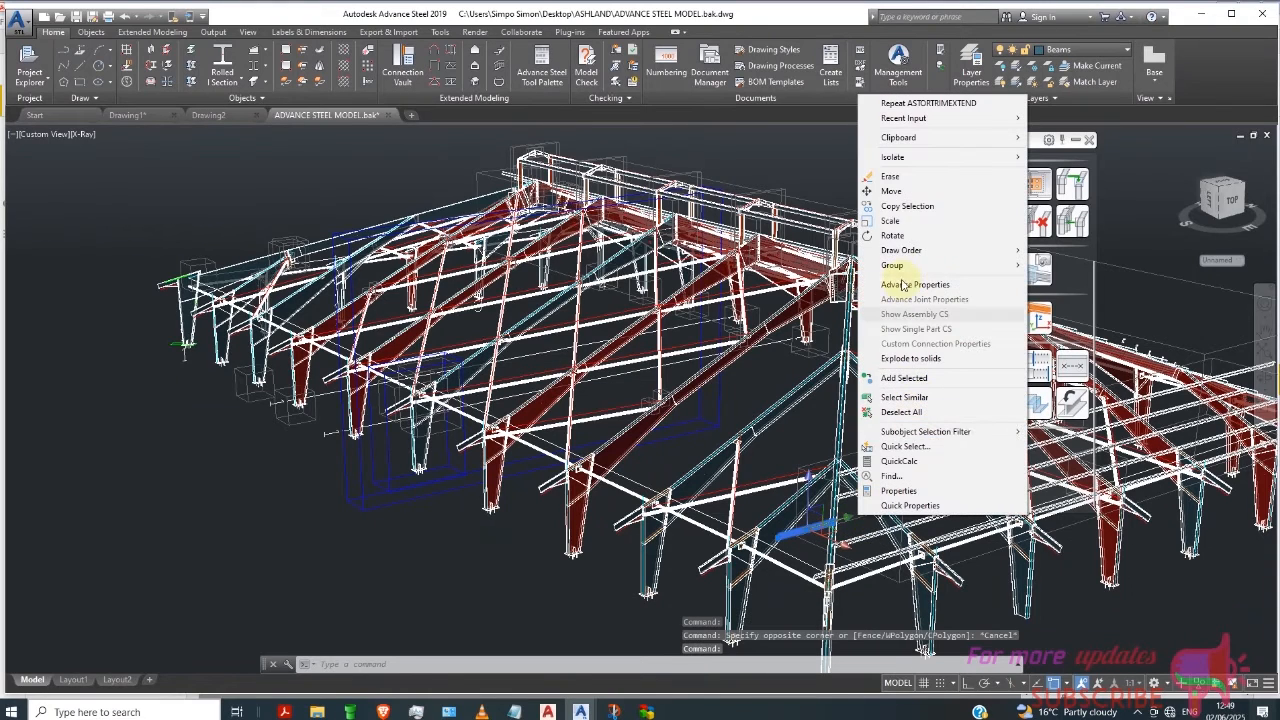
left_click(892, 193)
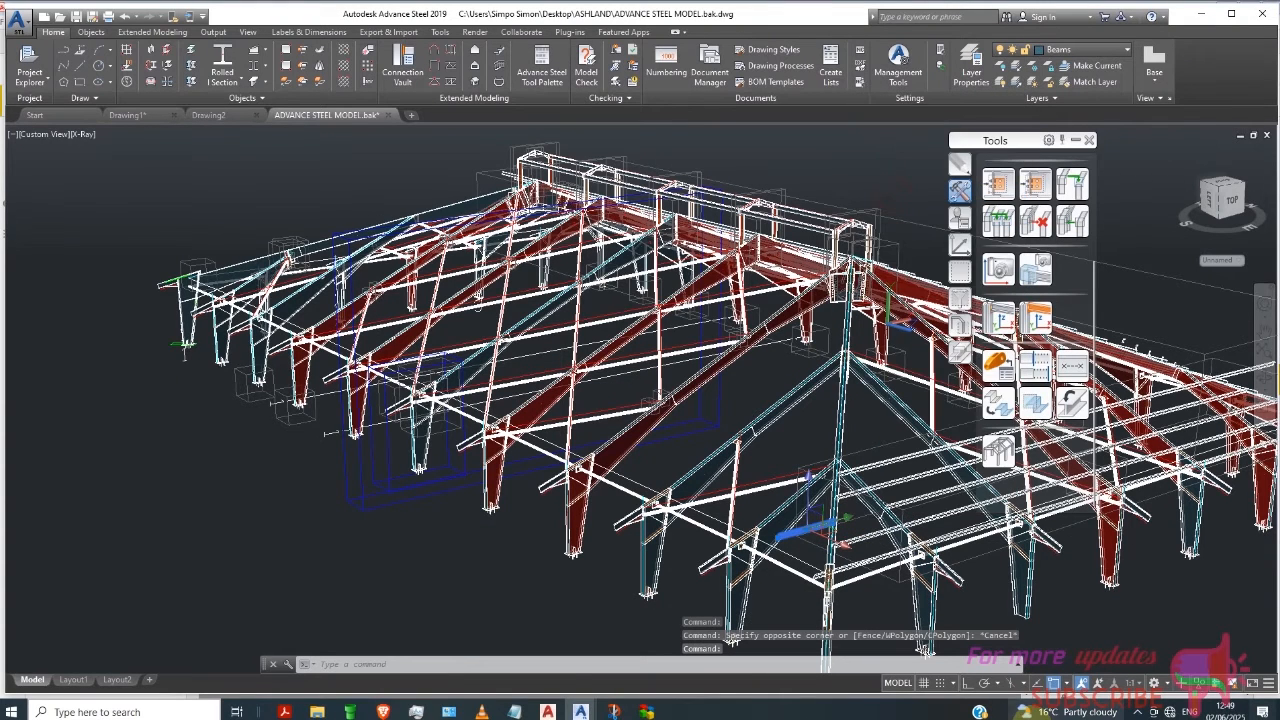
left_click(1068, 683)
left_click(956, 394)
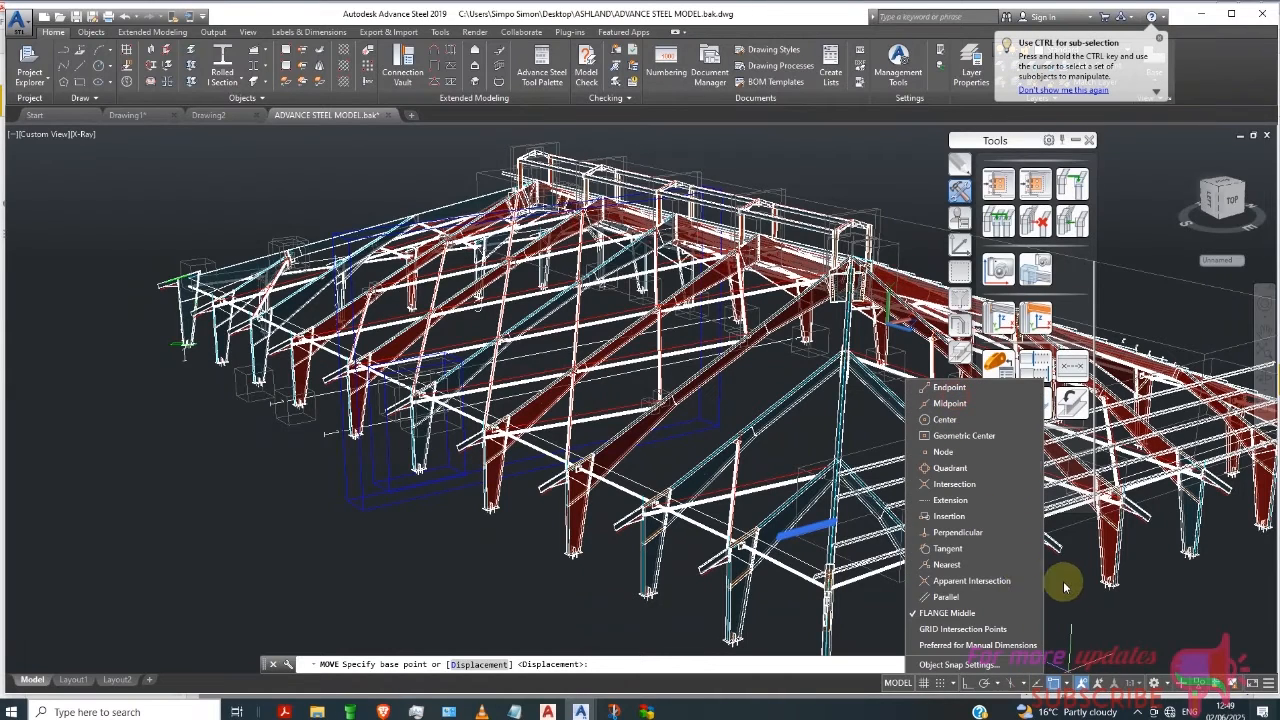
left_click(1083, 606)
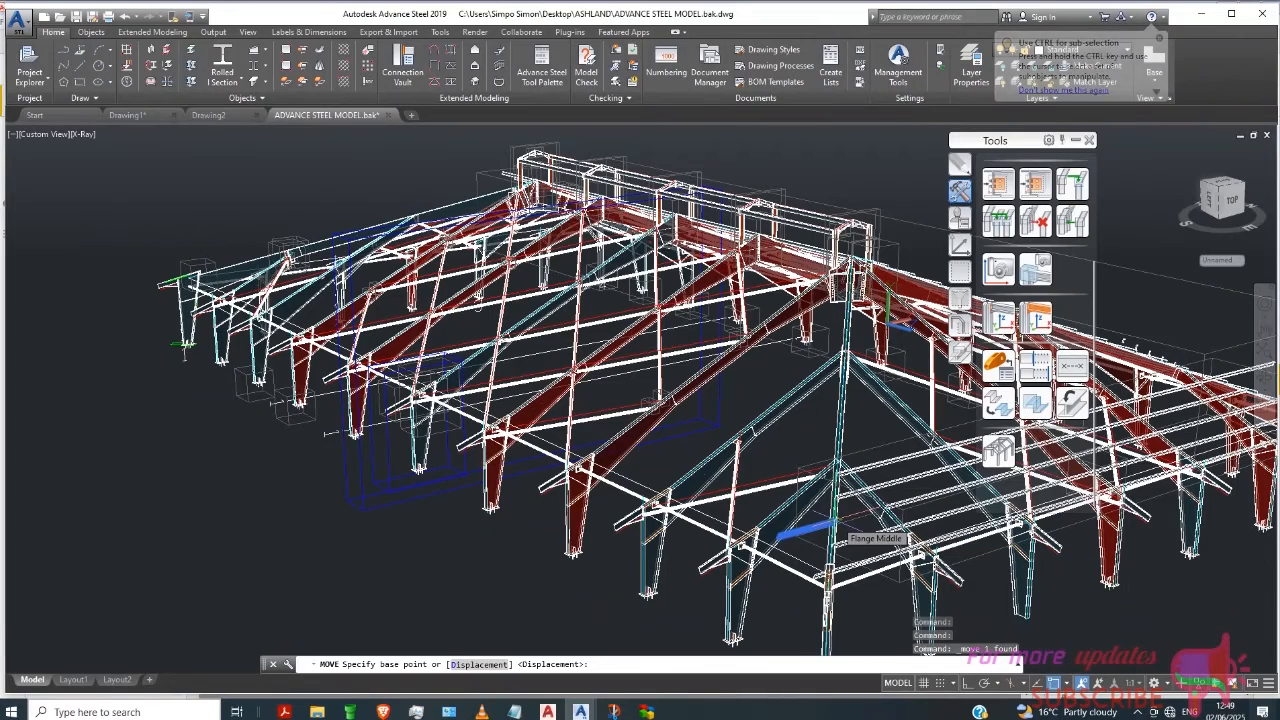
left_click(845, 520)
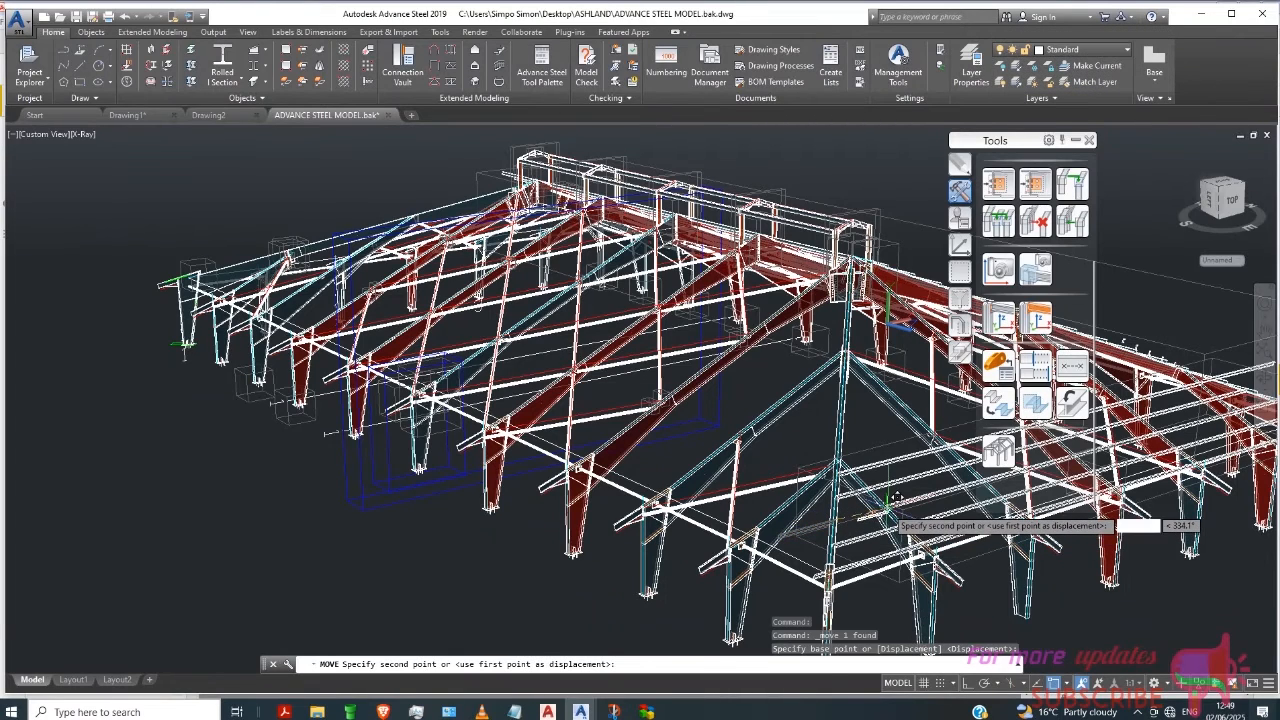
left_click(887, 503)
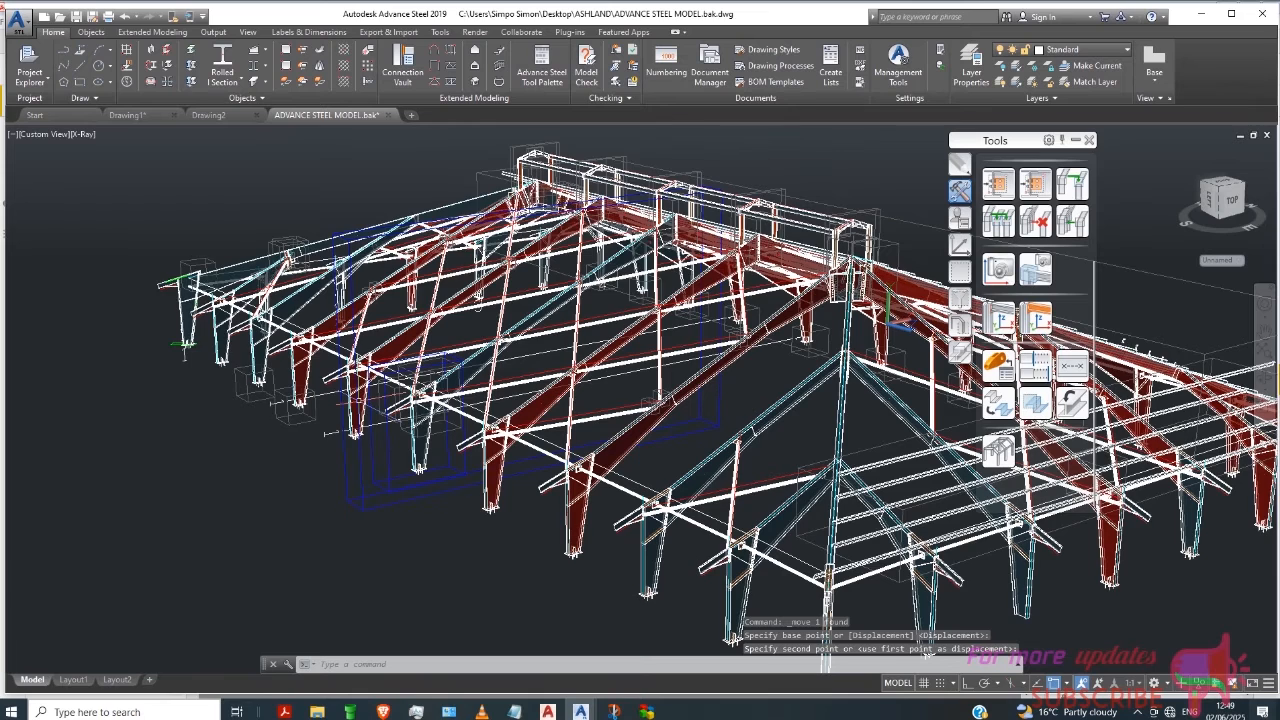
Step: Examine the hip end and its trimmed purlins from the side, overall and close up
scroll(925, 650, "down", 2)
middle_click_drag(725, 535, 830, 517, "shift")
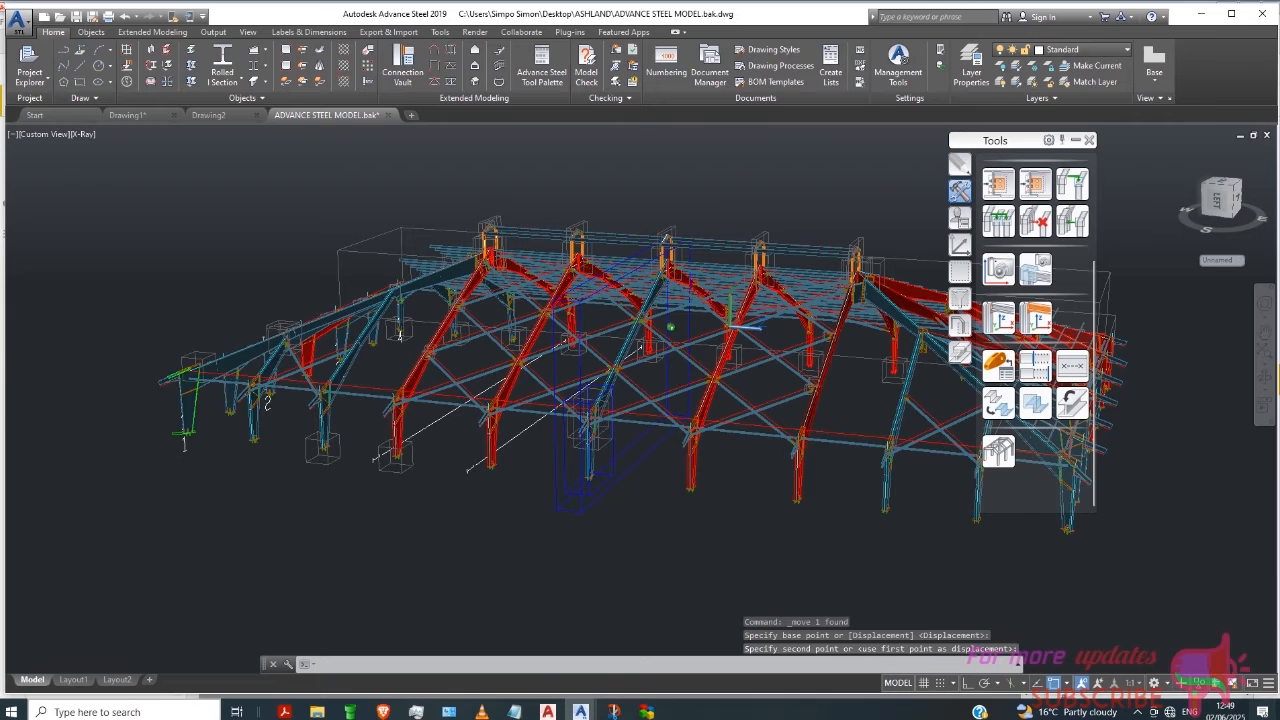
scroll(640, 393, "down", 1)
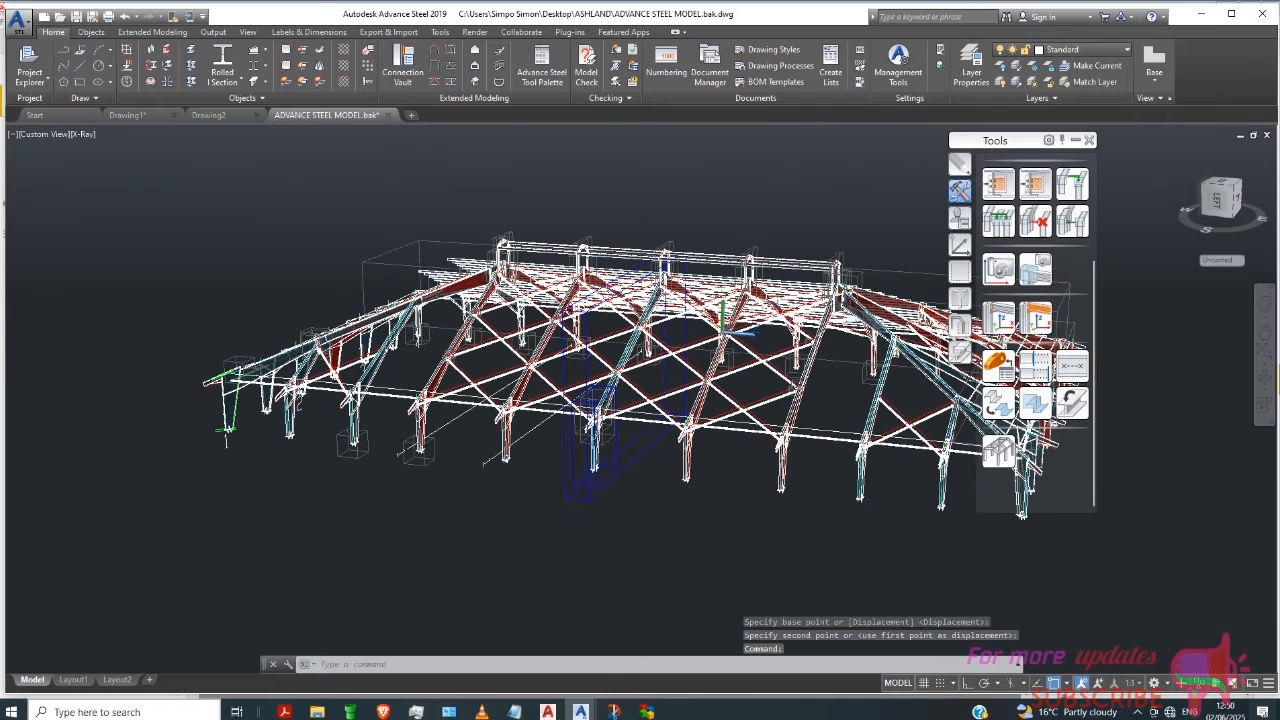
scroll(693, 376, "down", 1)
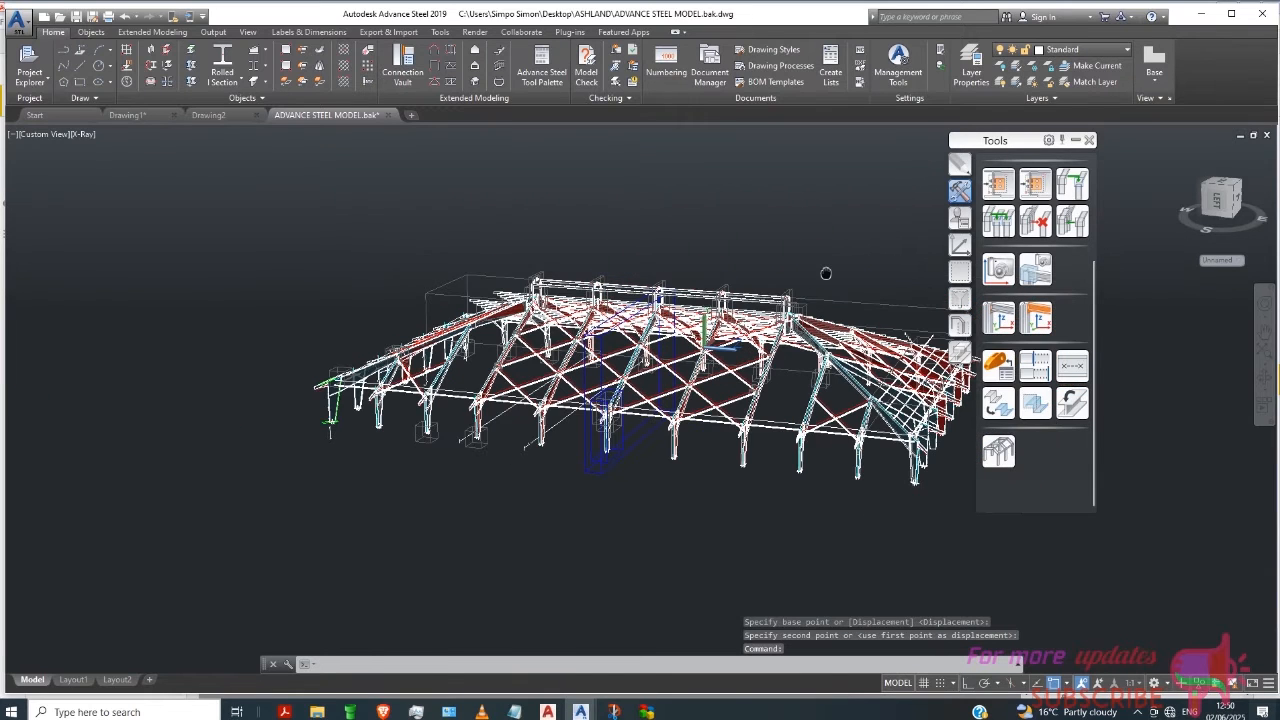
middle_click_drag(826, 273, 661, 313)
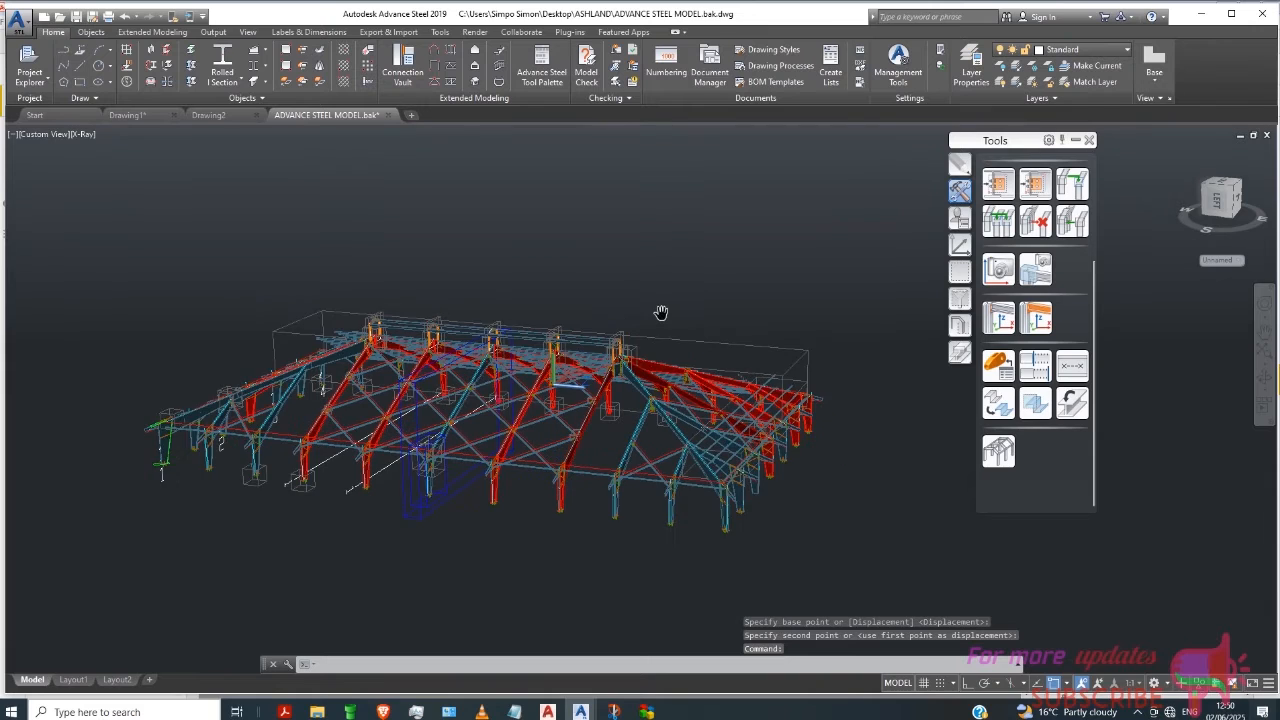
scroll(661, 313, "up", 1)
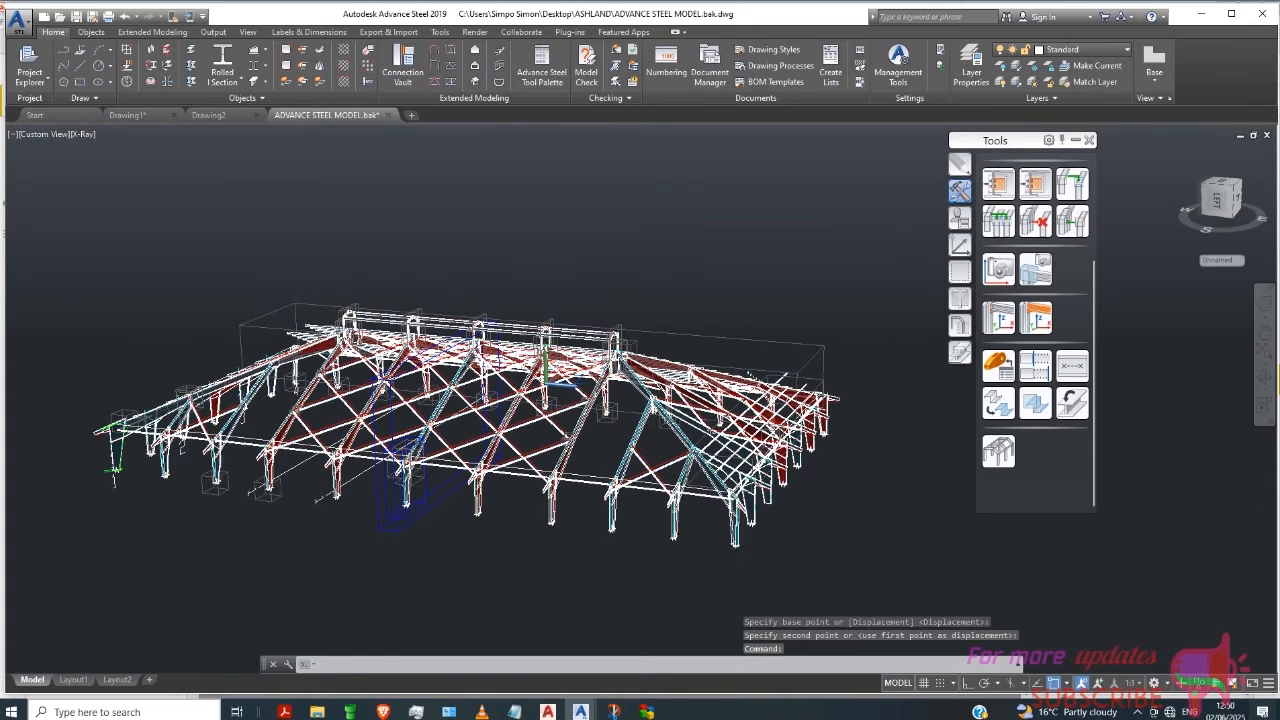
scroll(640, 410, "up", 4)
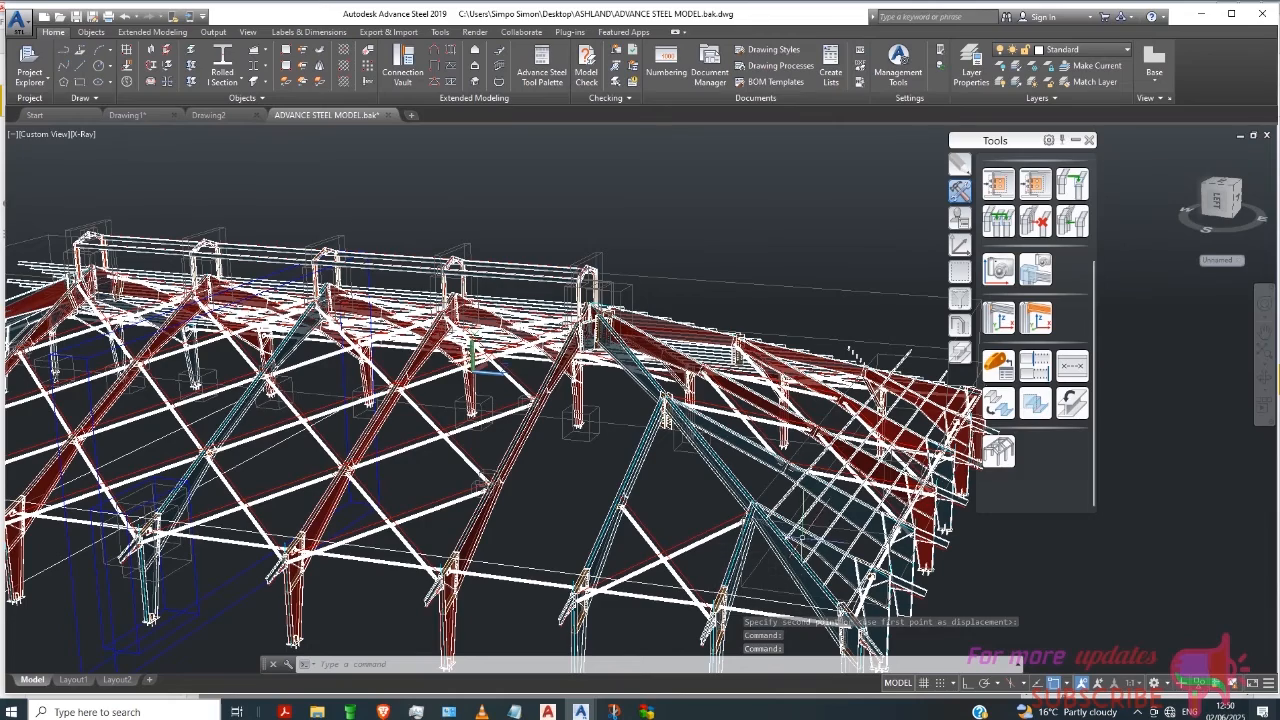
scroll(800, 548, "up", 3)
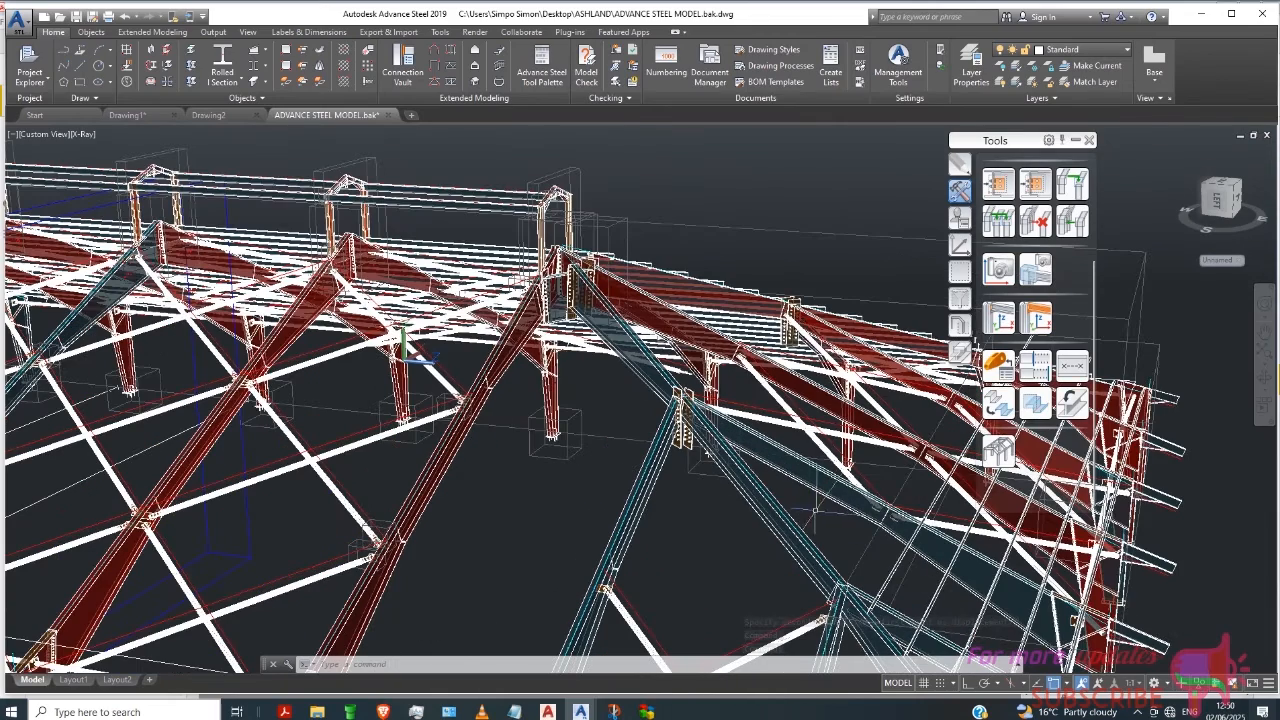
Step: Move the short purlin piece beside the corner hip rafter onto the end of its adjoining purlin, toggling the Flange Middle snap
middle_click_drag(842, 515, 686, 323)
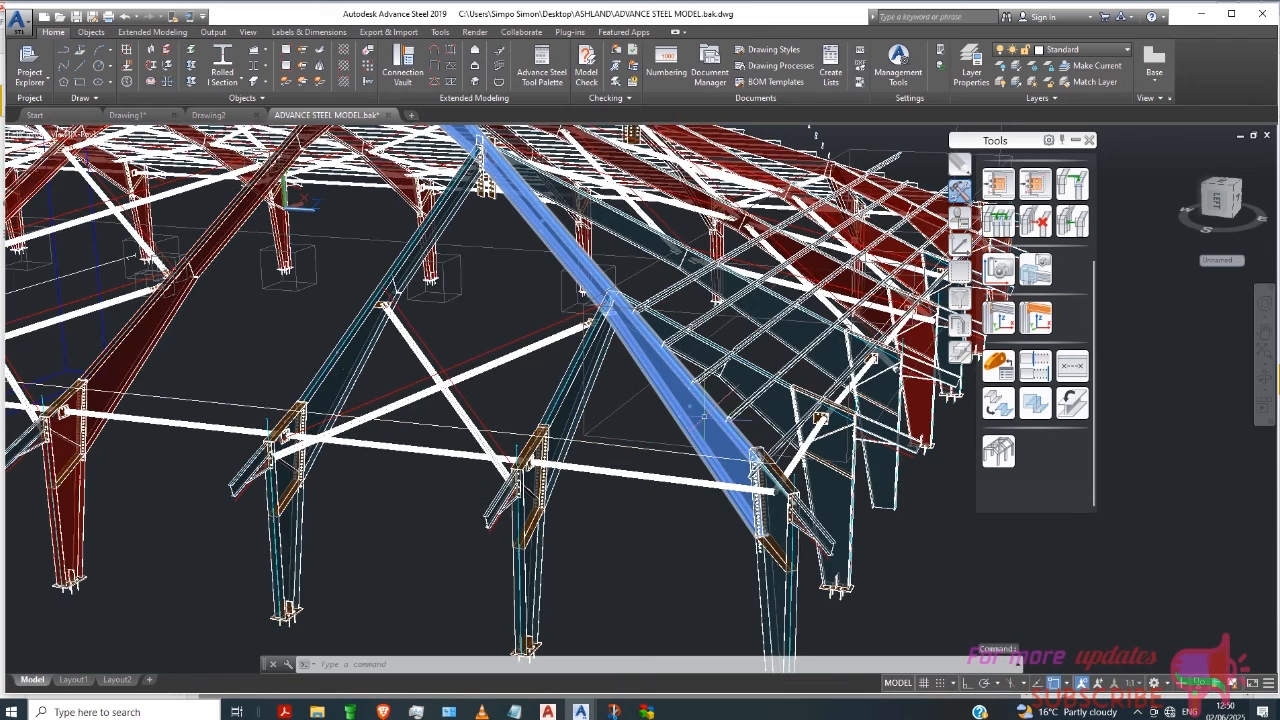
left_click(708, 368)
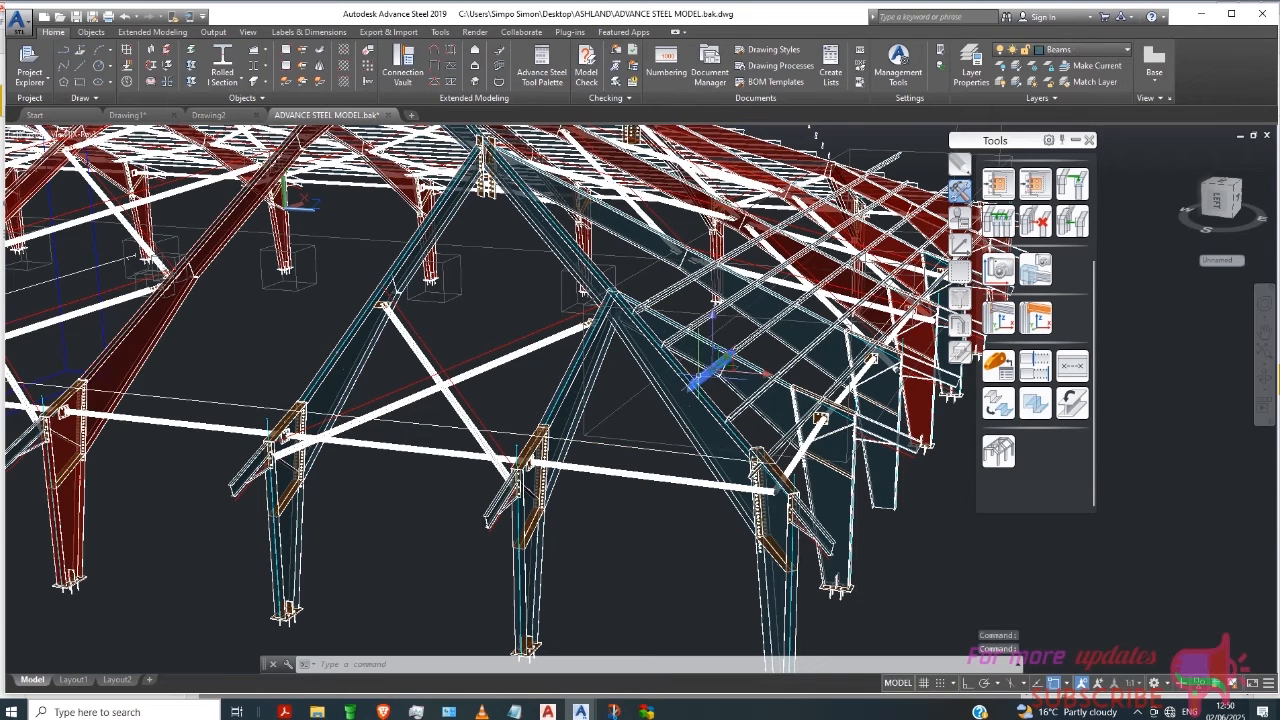
right_click(904, 572)
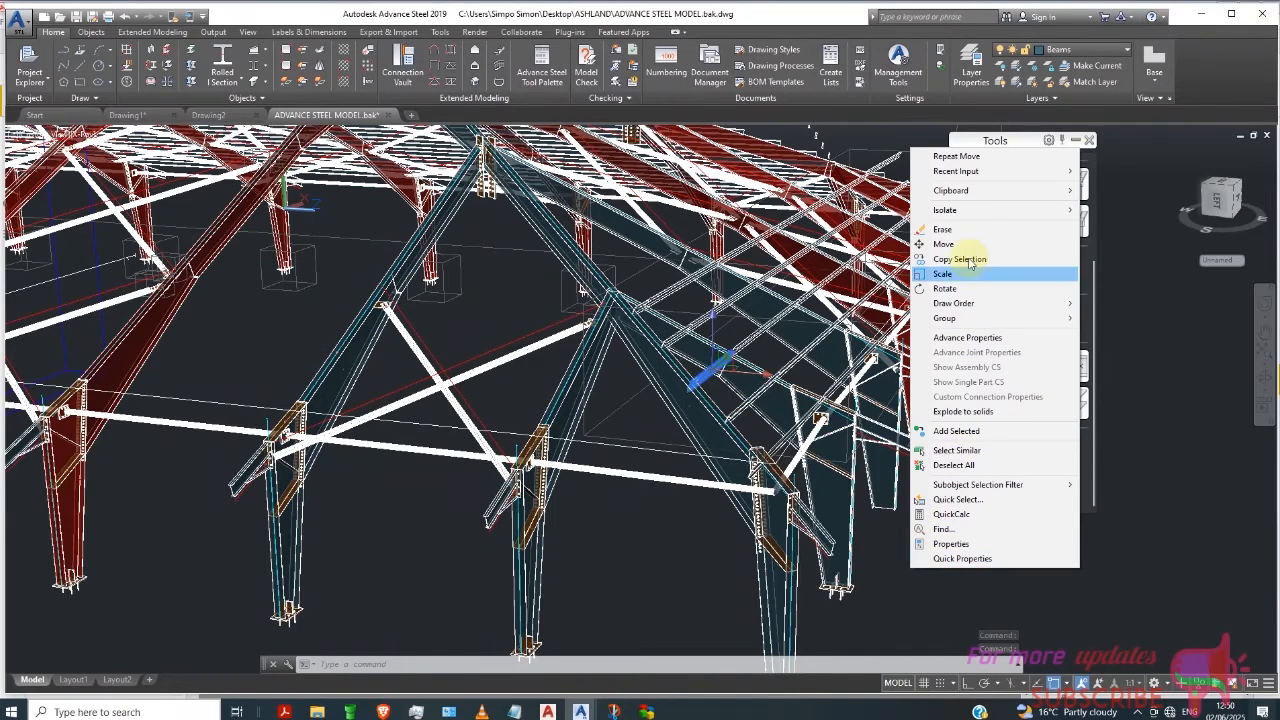
left_click(943, 244)
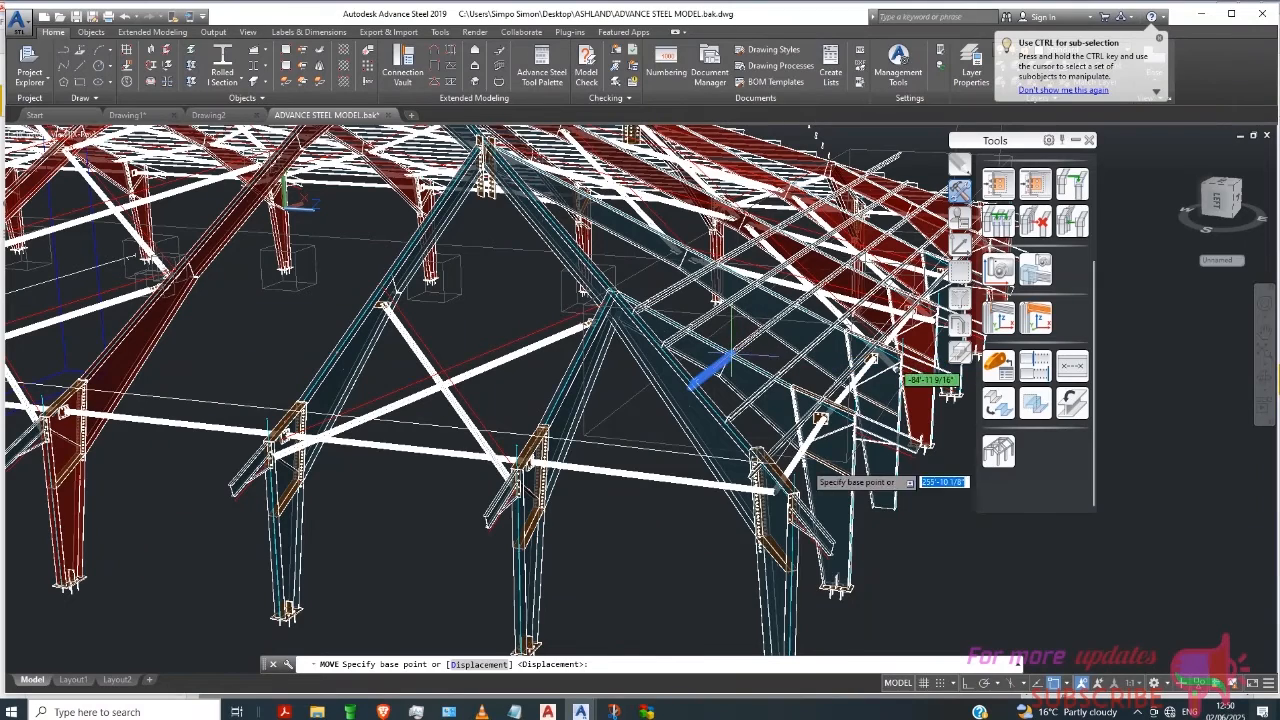
left_click(1066, 686)
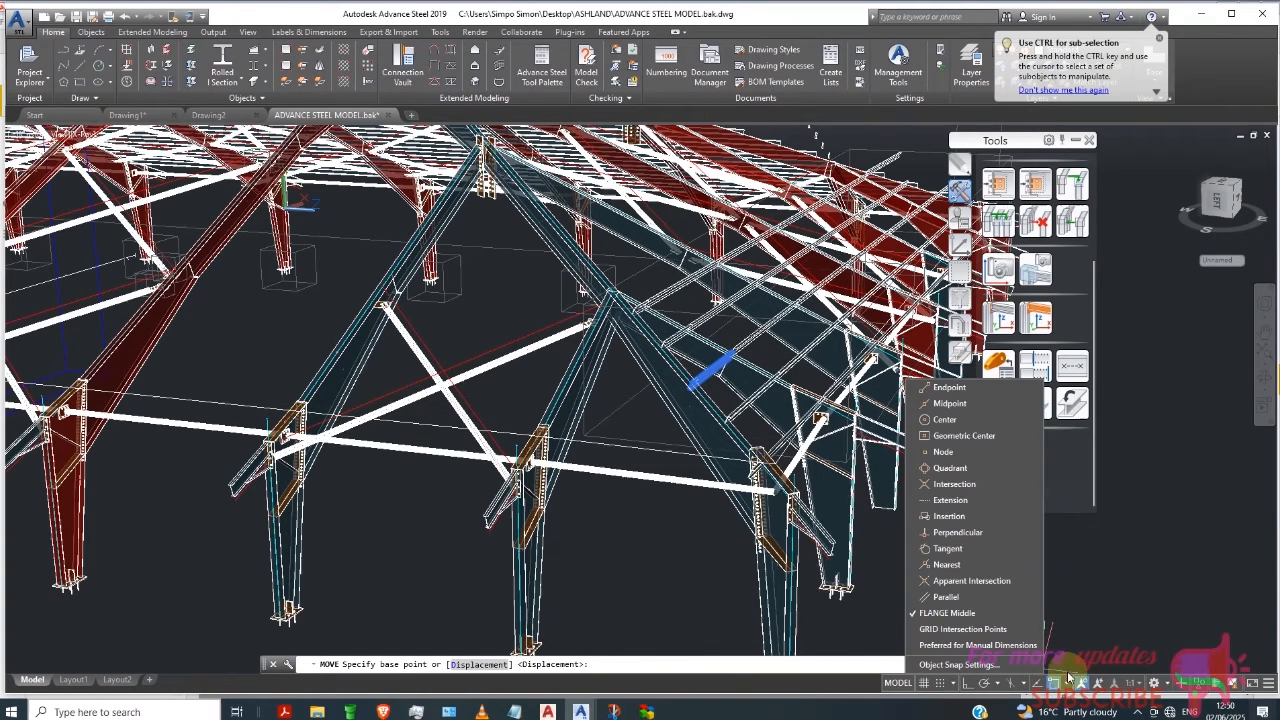
left_click(953, 614)
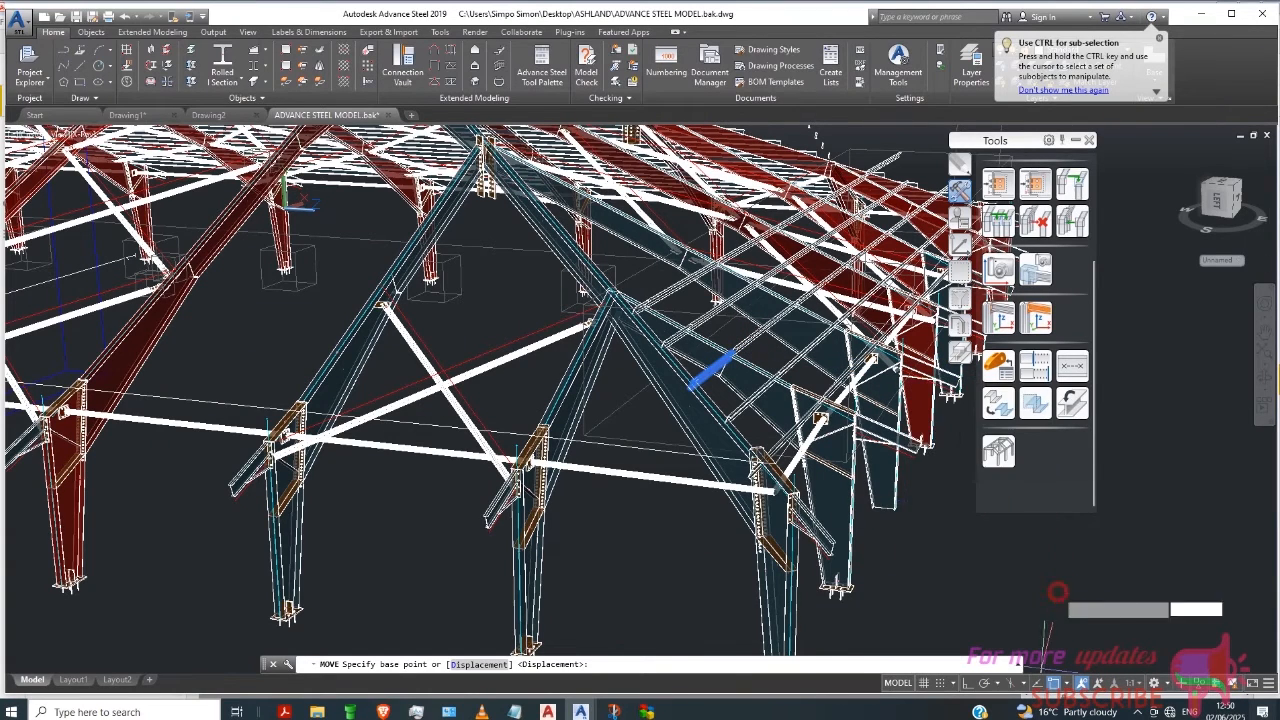
left_click(735, 351)
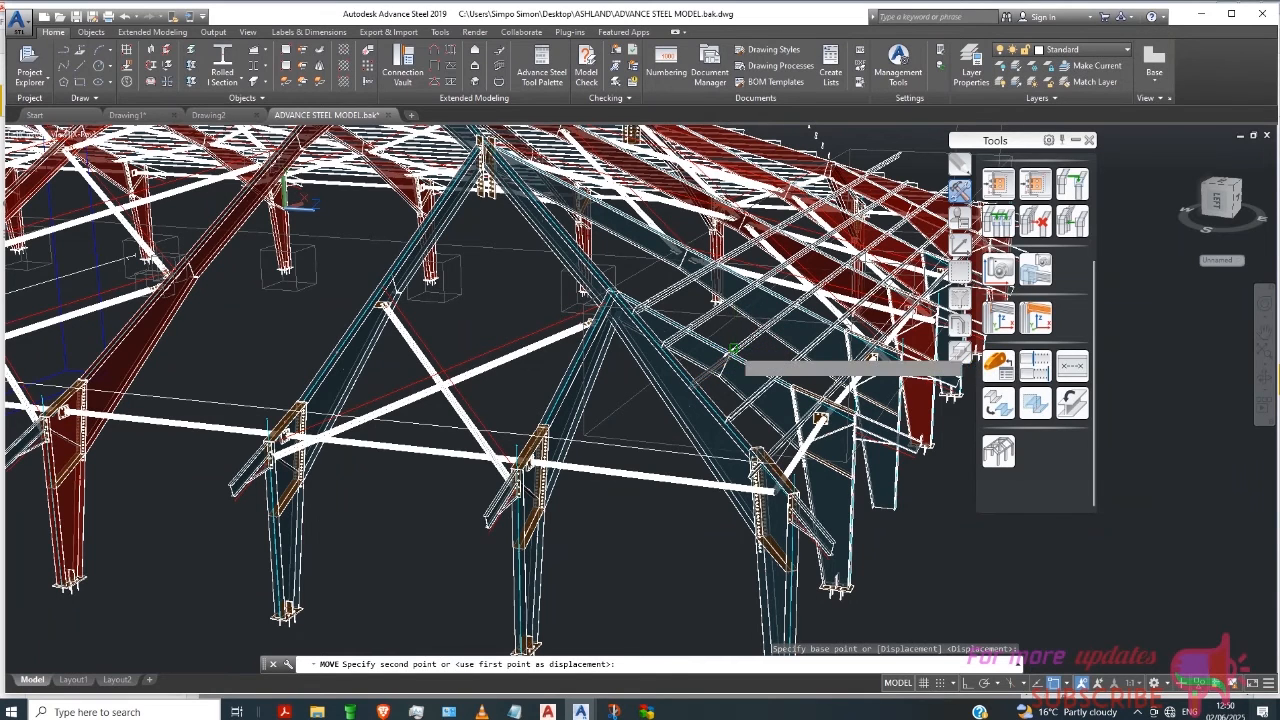
left_click(736, 352)
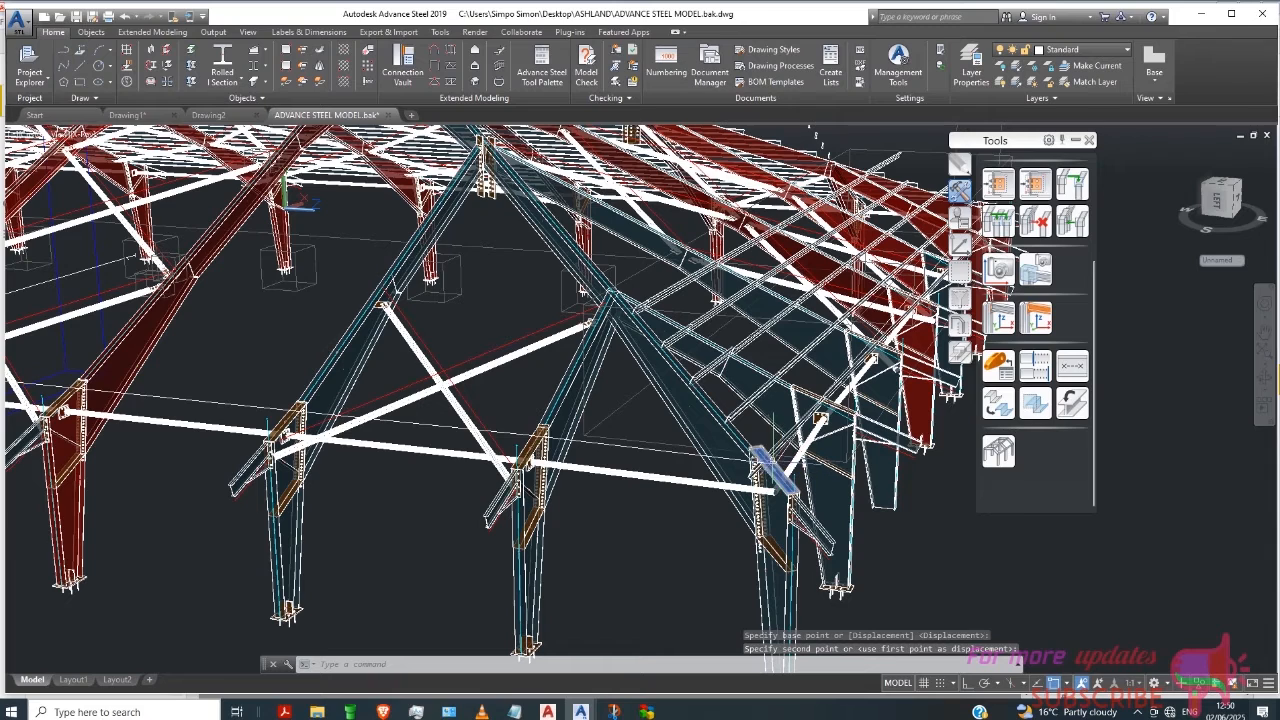
key("Escape")
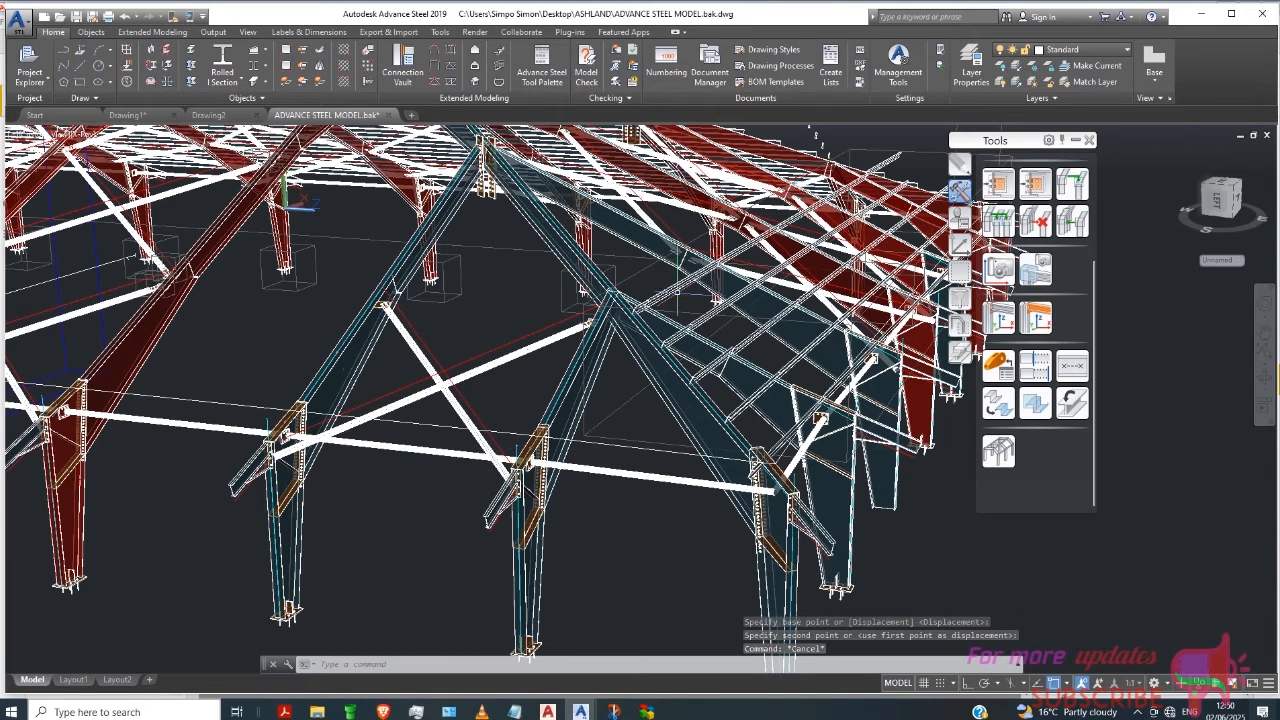
Step: Select all the purlin segments that make up the uppermost row across the hip end
left_click(688, 275)
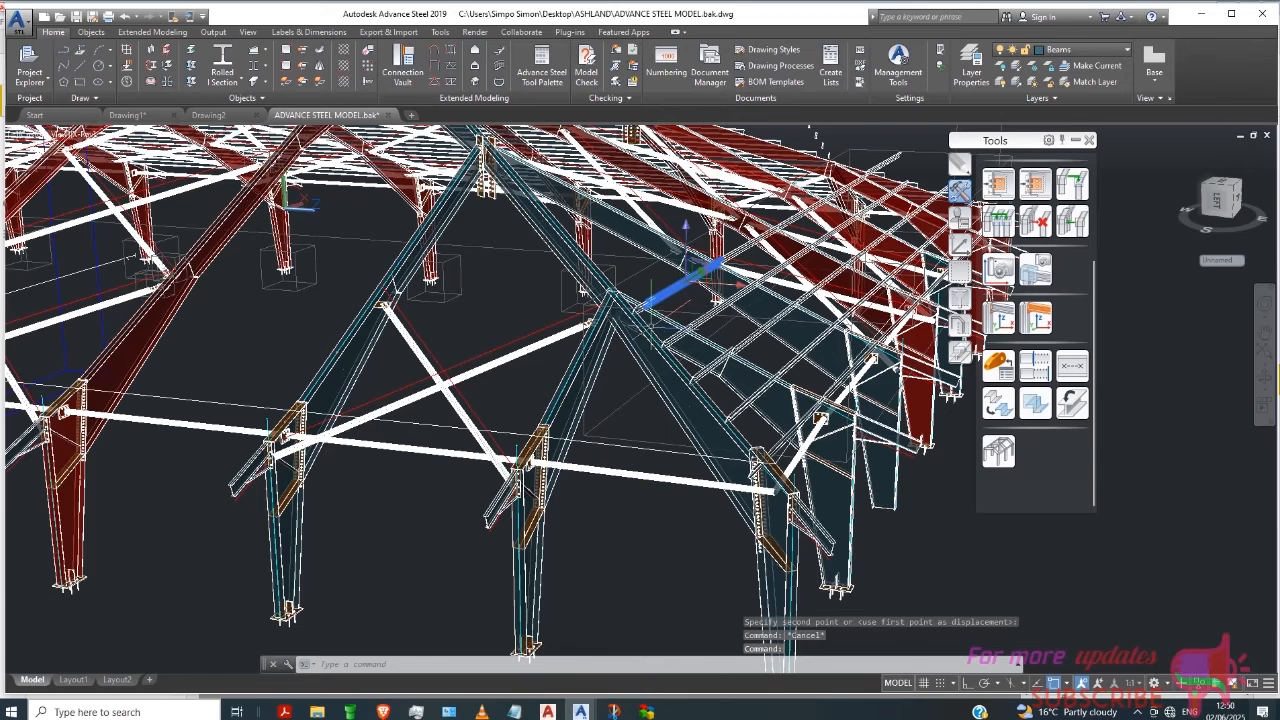
scroll(657, 320, "up", 2)
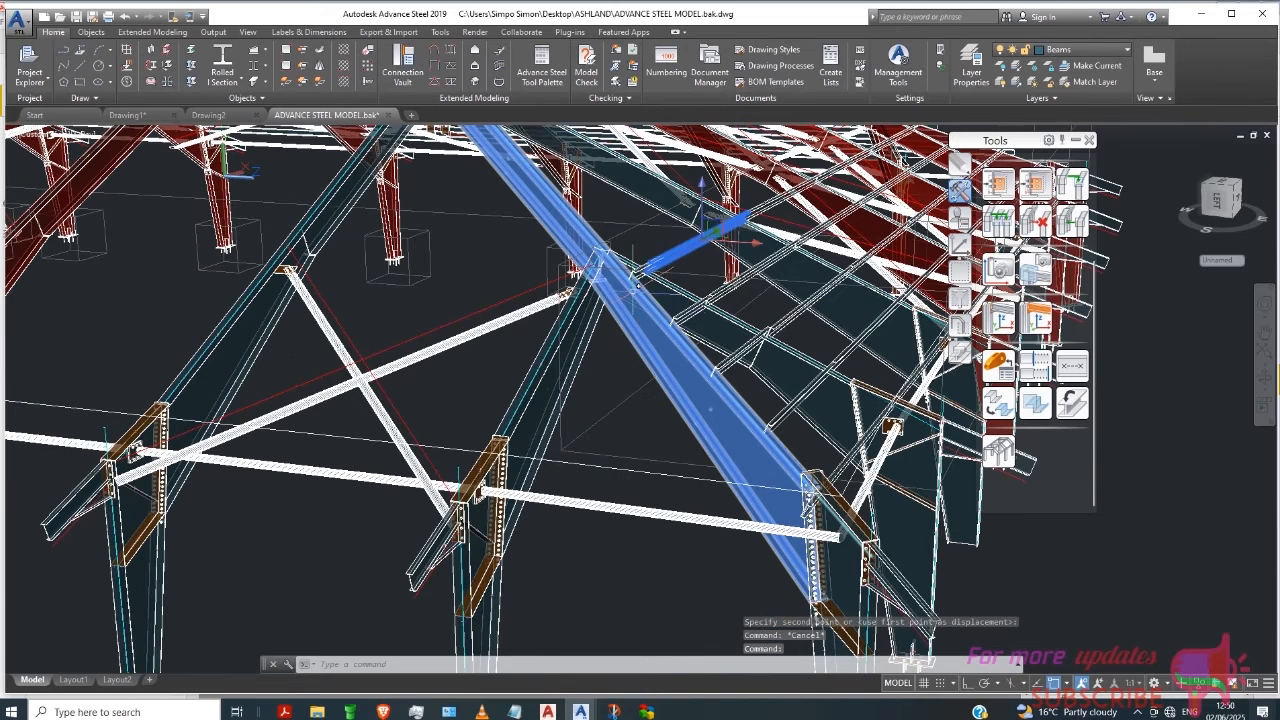
key("Escape")
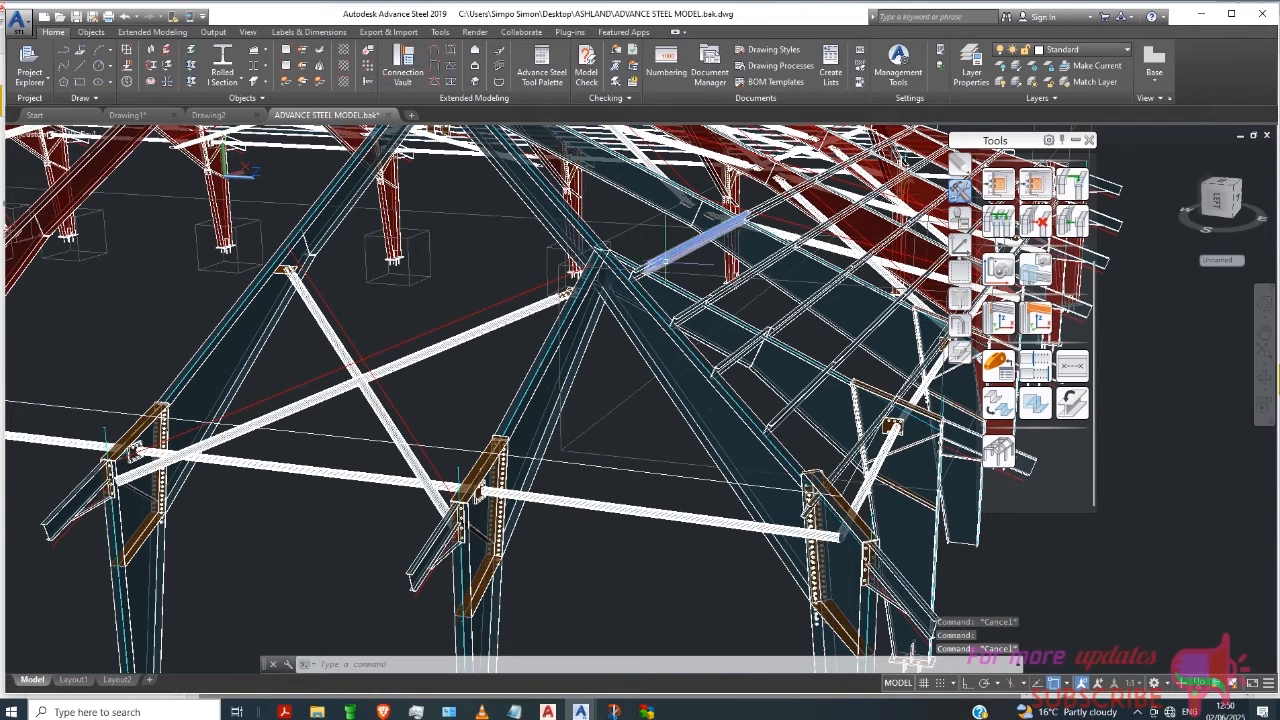
left_click(645, 263)
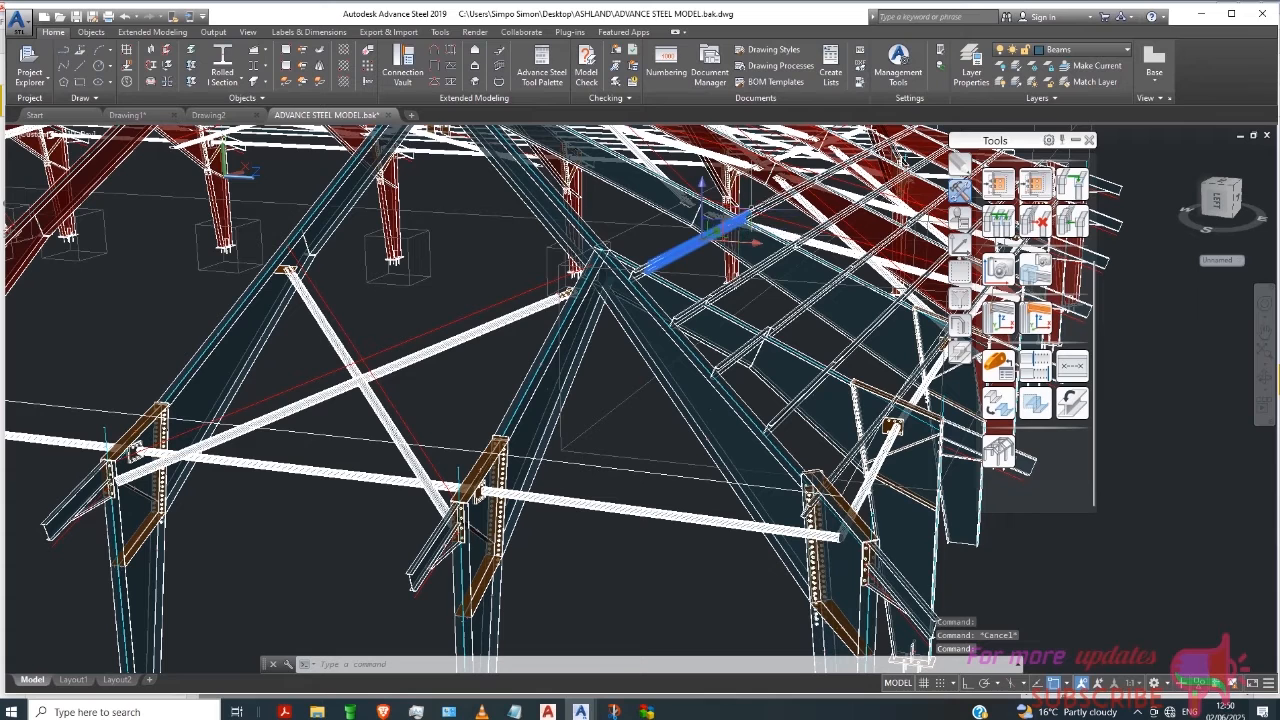
left_click(768, 206)
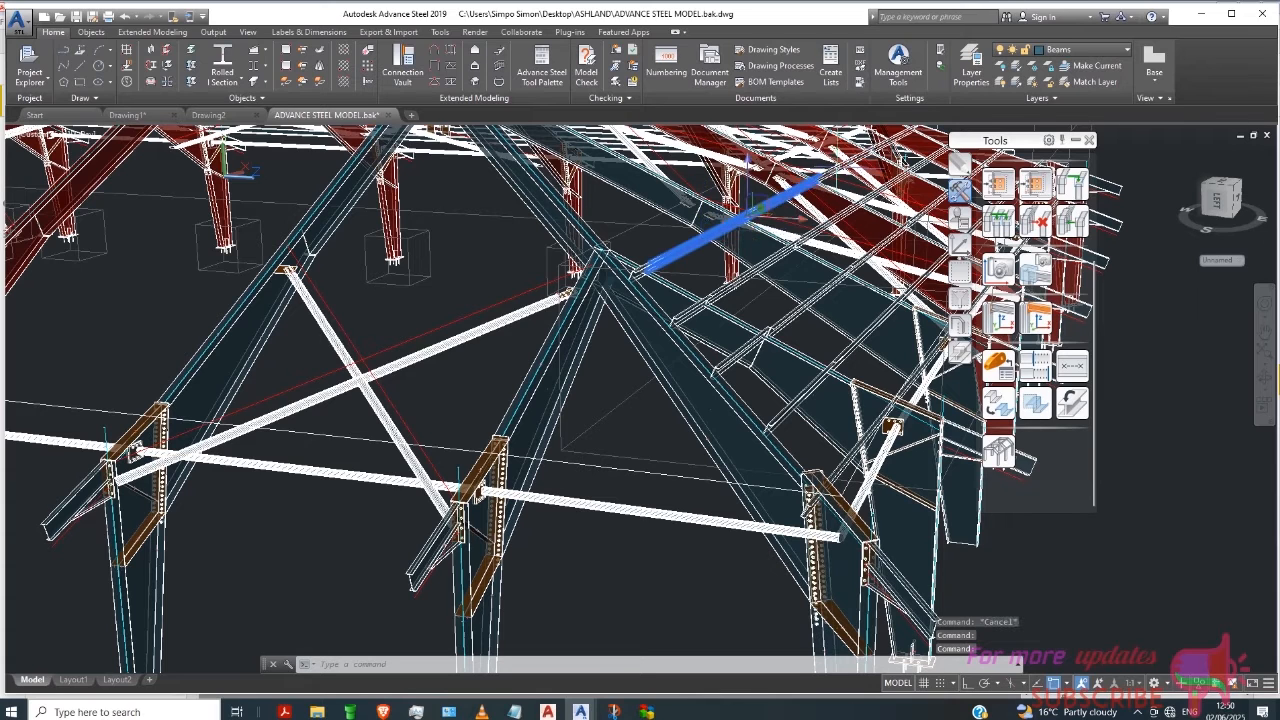
left_click(848, 164)
scroll(473, 518, "down", 2)
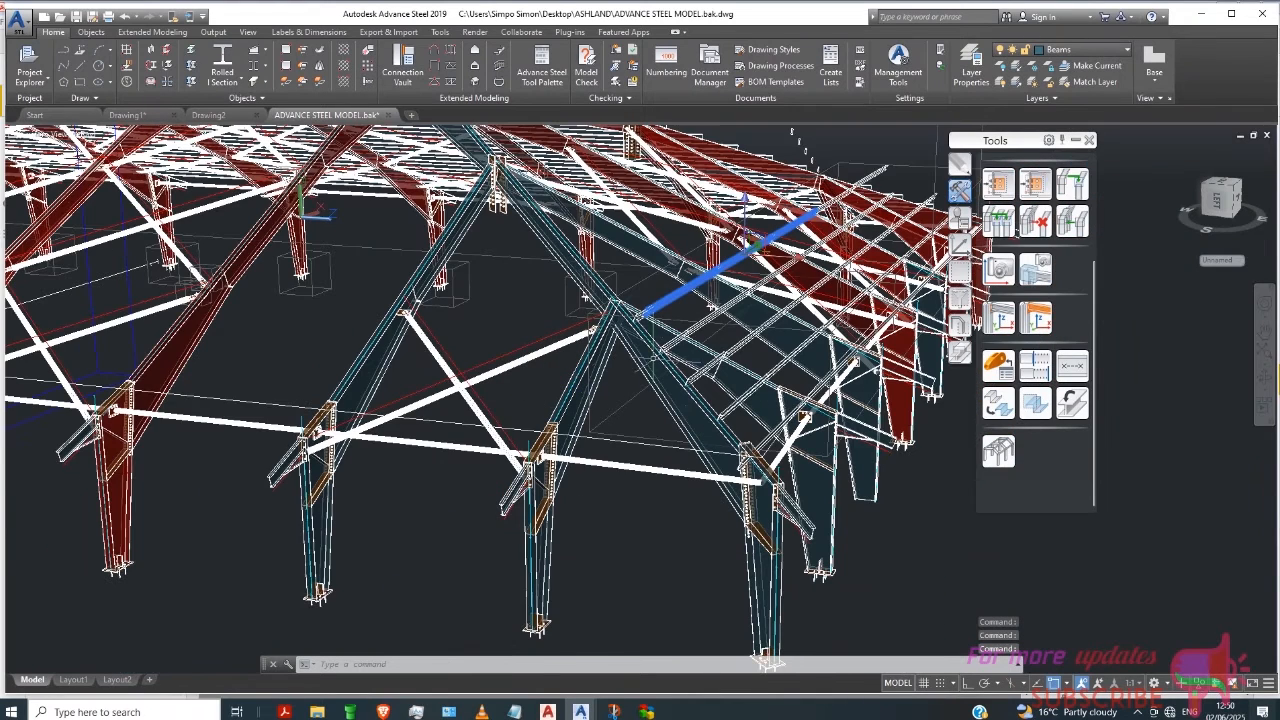
left_click(829, 204)
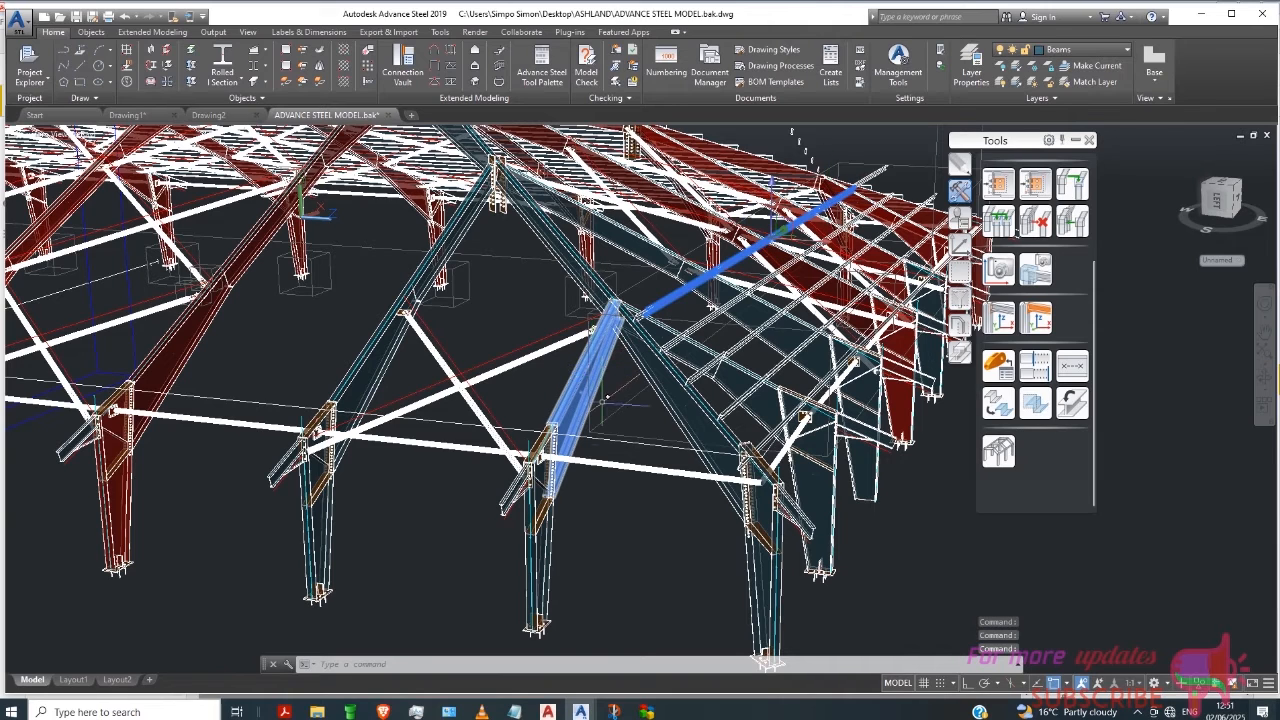
scroll(478, 486, "down", 2)
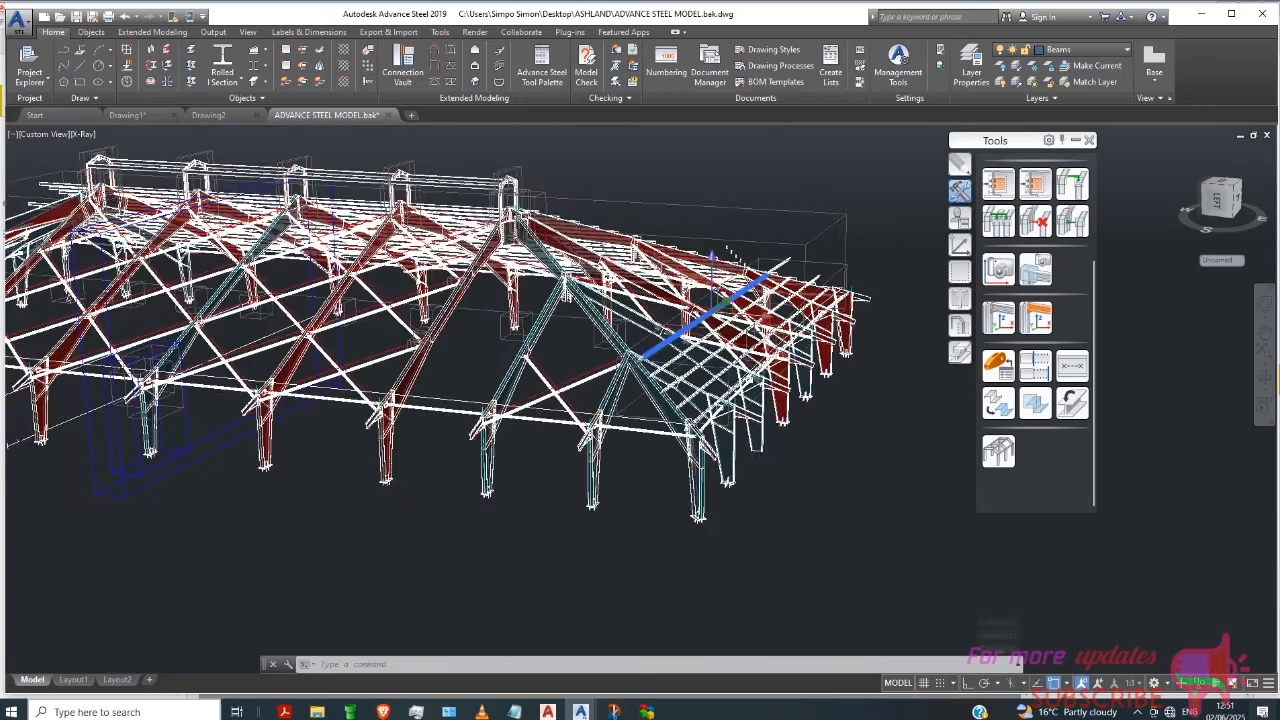
mouse_move(860, 535)
middle_mouse_down("shift")
mouse_move(757, 574)
mouse_move(826, 491)
mouse_move(795, 526)
mouse_move(820, 543)
middle_mouse_up("shift")
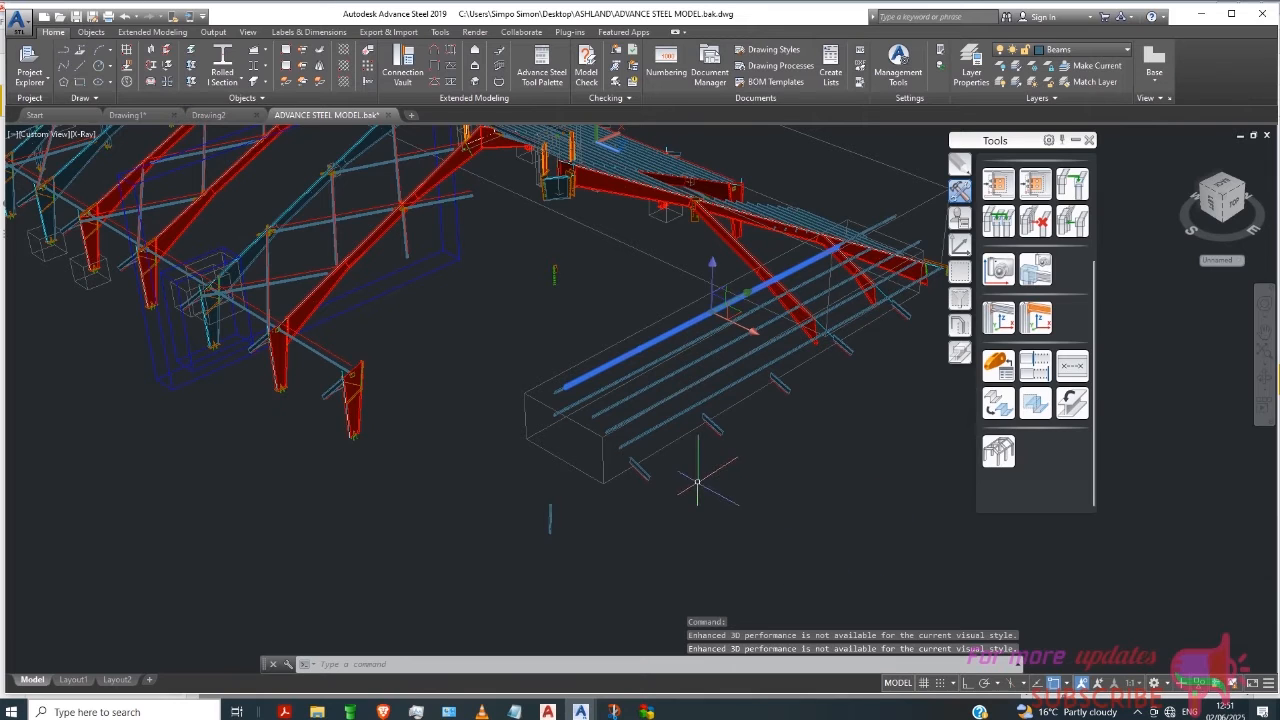
scroll(656, 378, "up", 1)
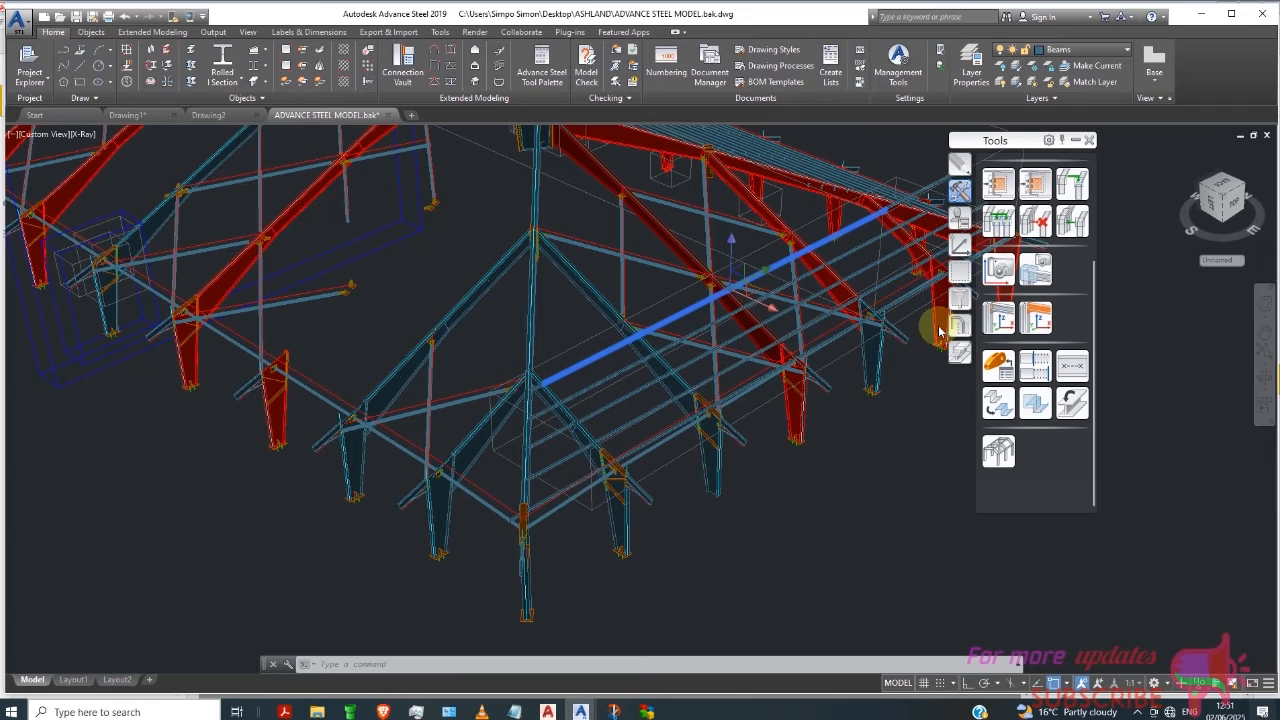
Step: Start copying the selected purlin row, using the endpoint of the next lower purlin row at the corner as base point
right_click(830, 503)
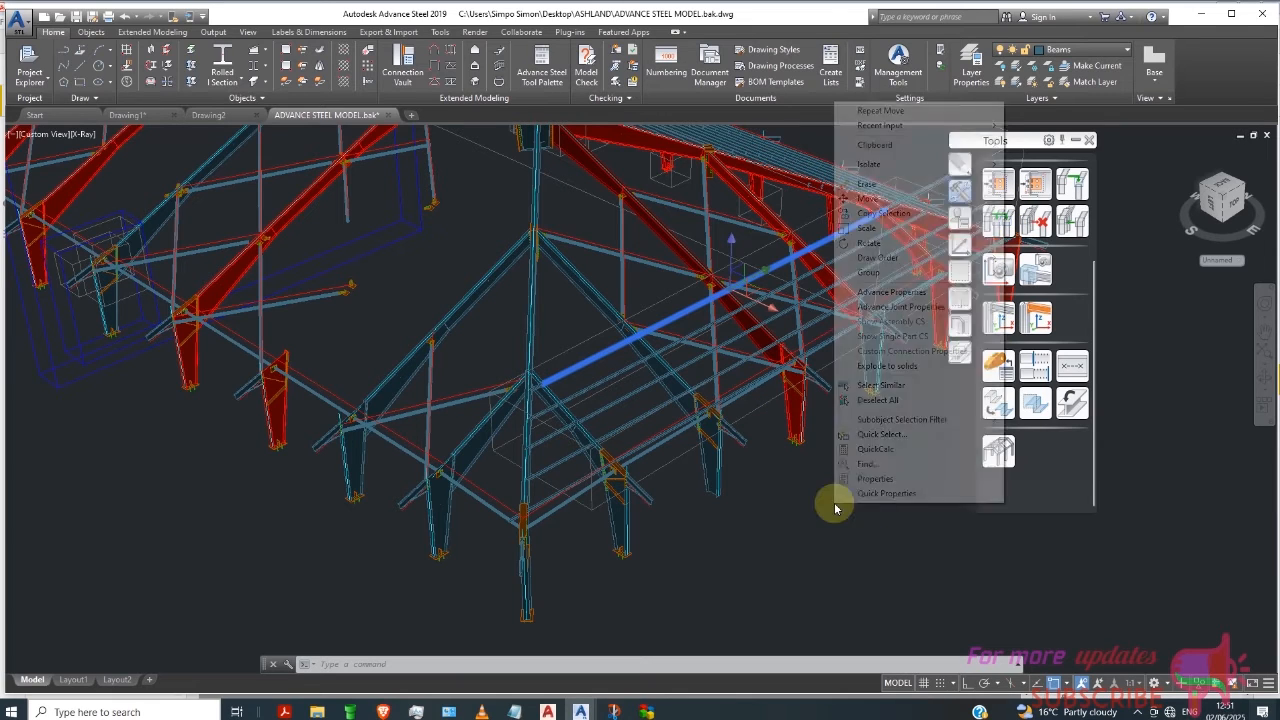
left_click(883, 213)
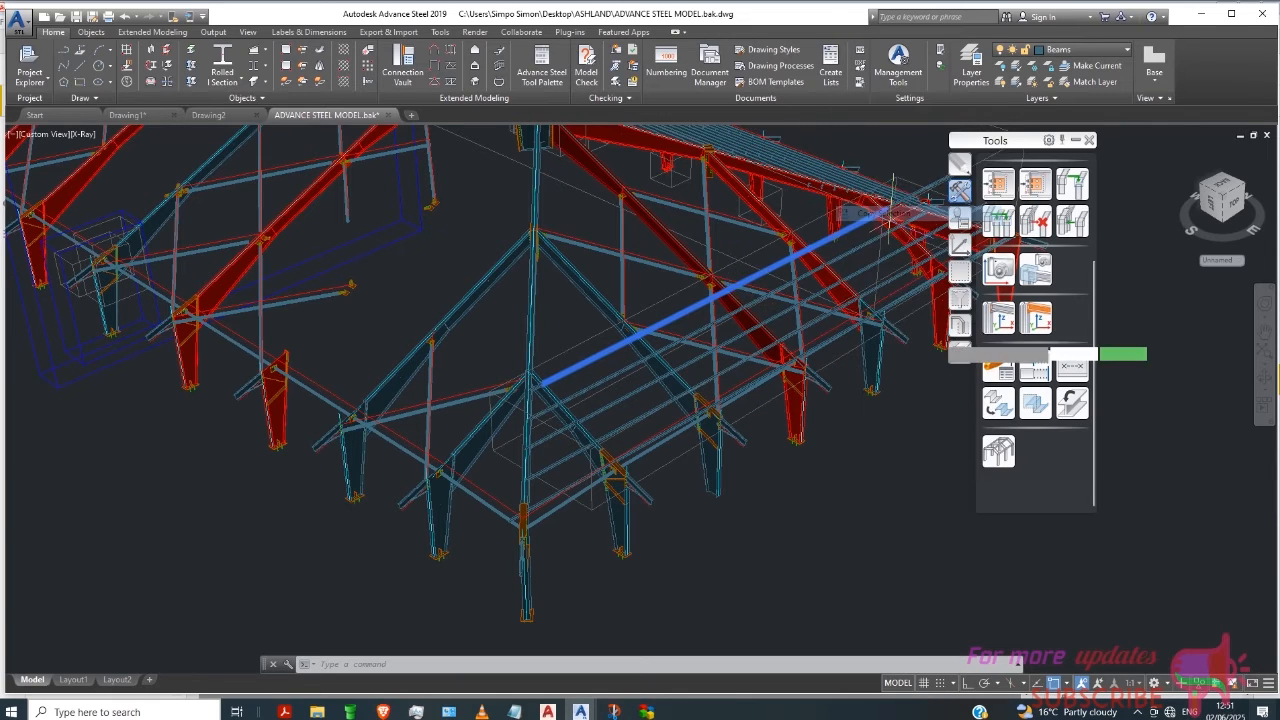
left_click(1067, 684)
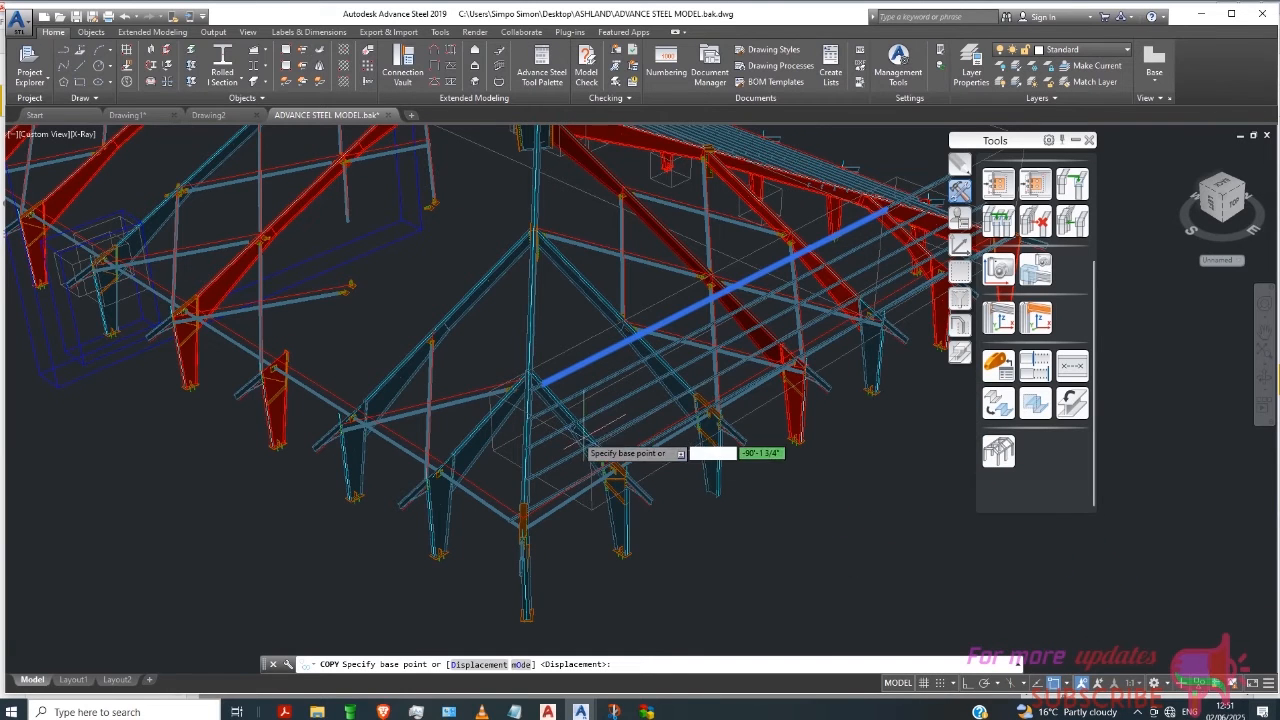
scroll(560, 420, "up", 2)
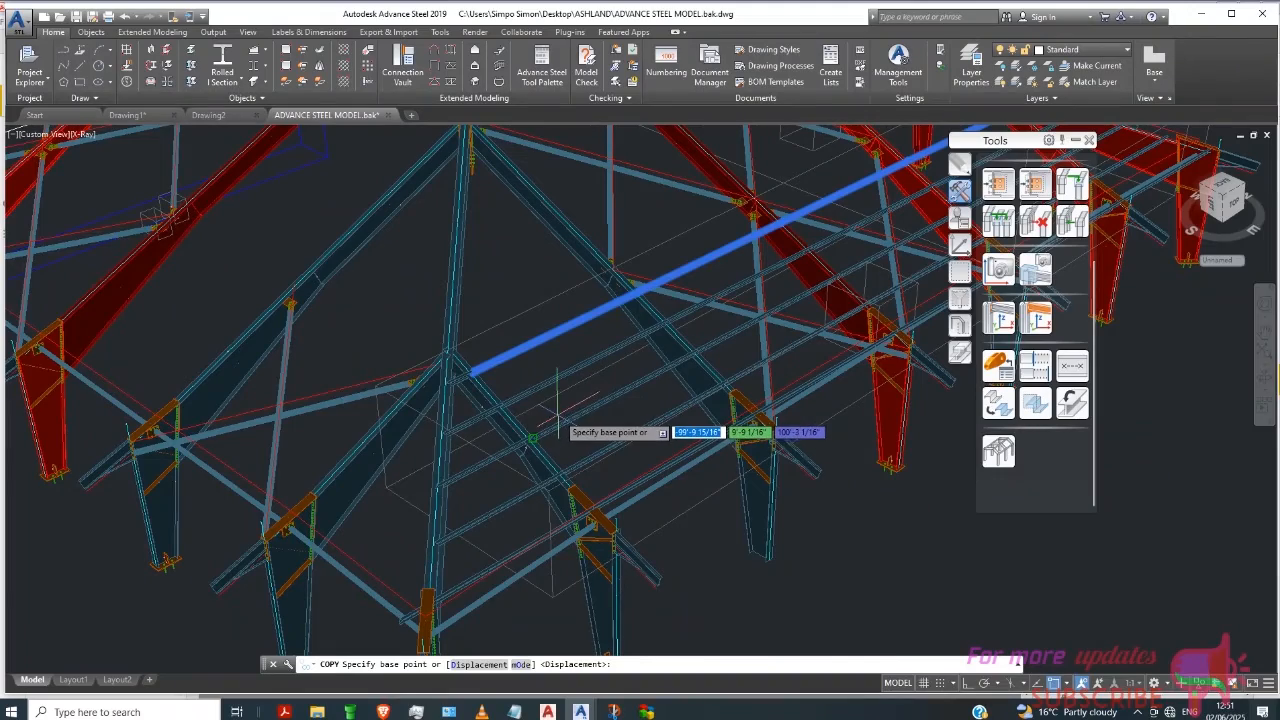
middle_click_drag(556, 420, 640, 400, "shift")
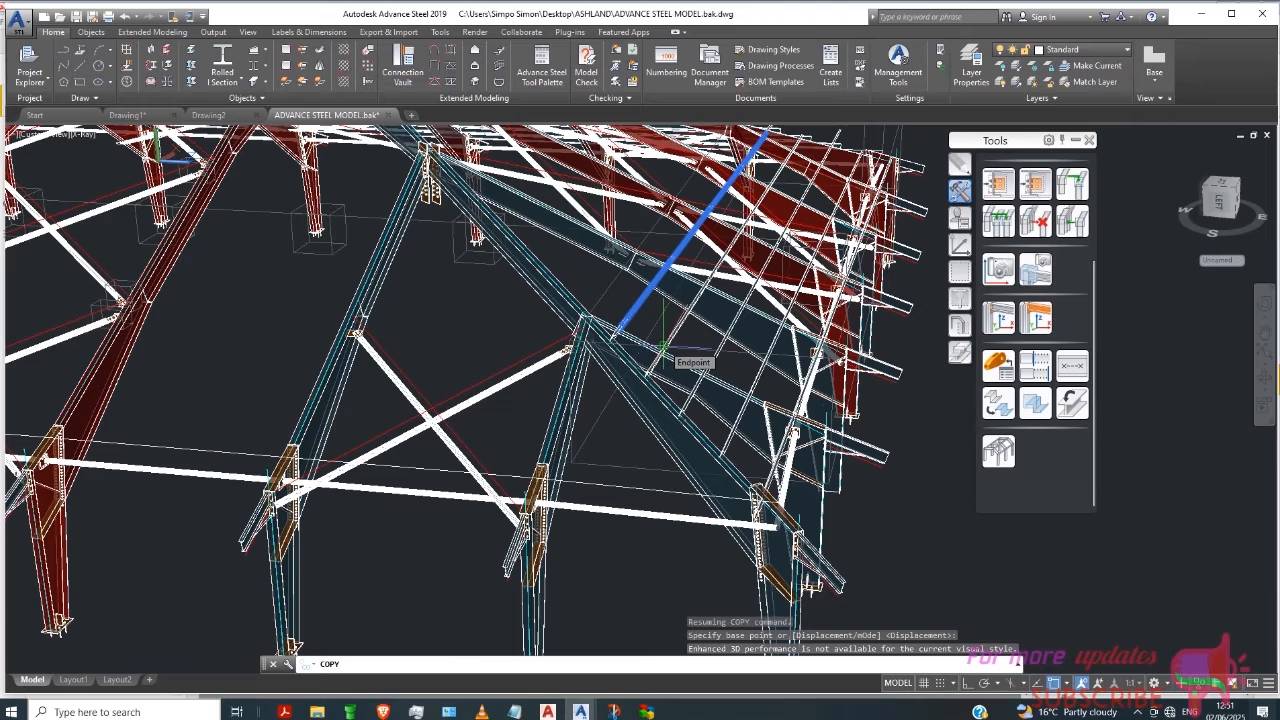
left_click(662, 348)
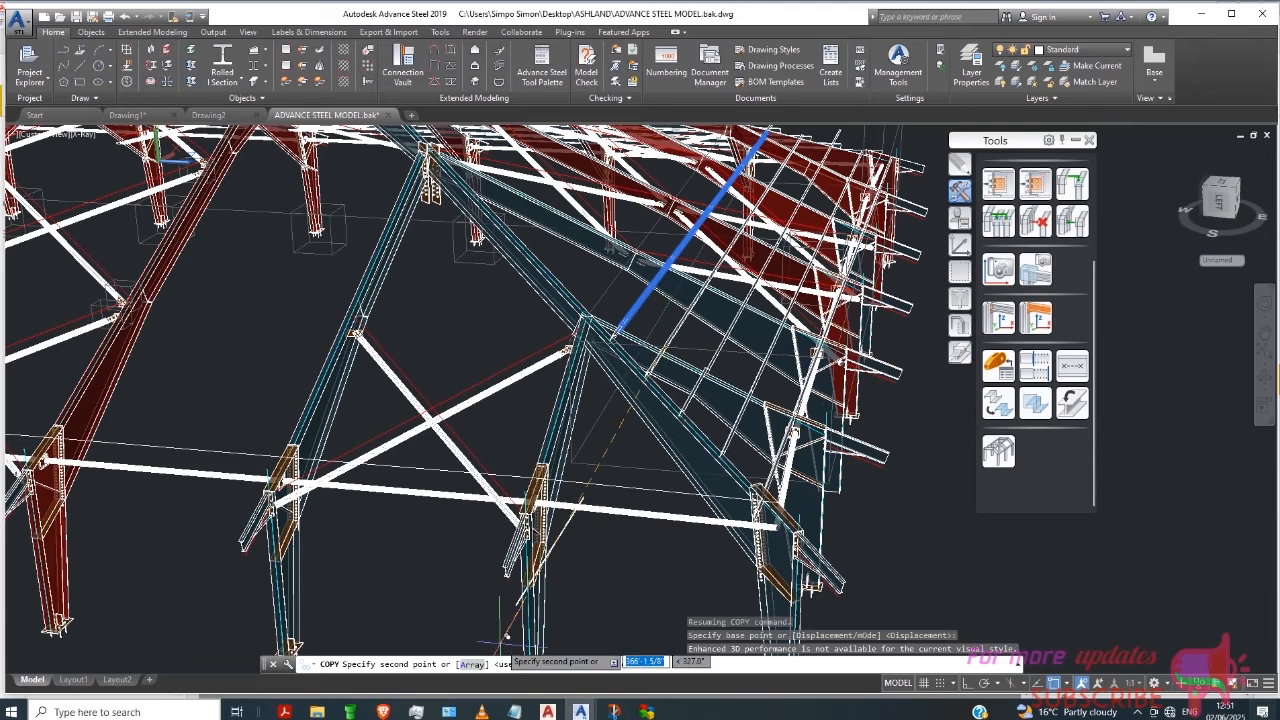
Step: Array the copied purlin row as 7 items up the hip slope, spacing them to the endpoint of the selected row
left_click(472, 665)
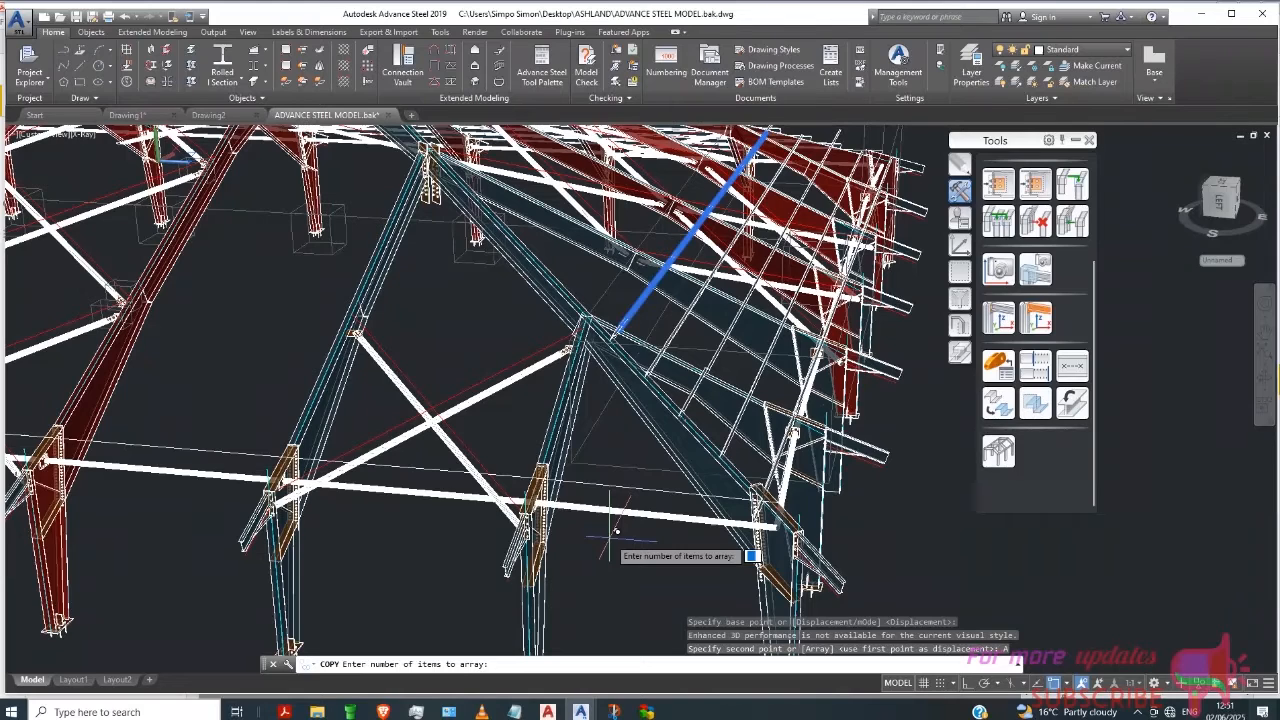
left_click(609, 541)
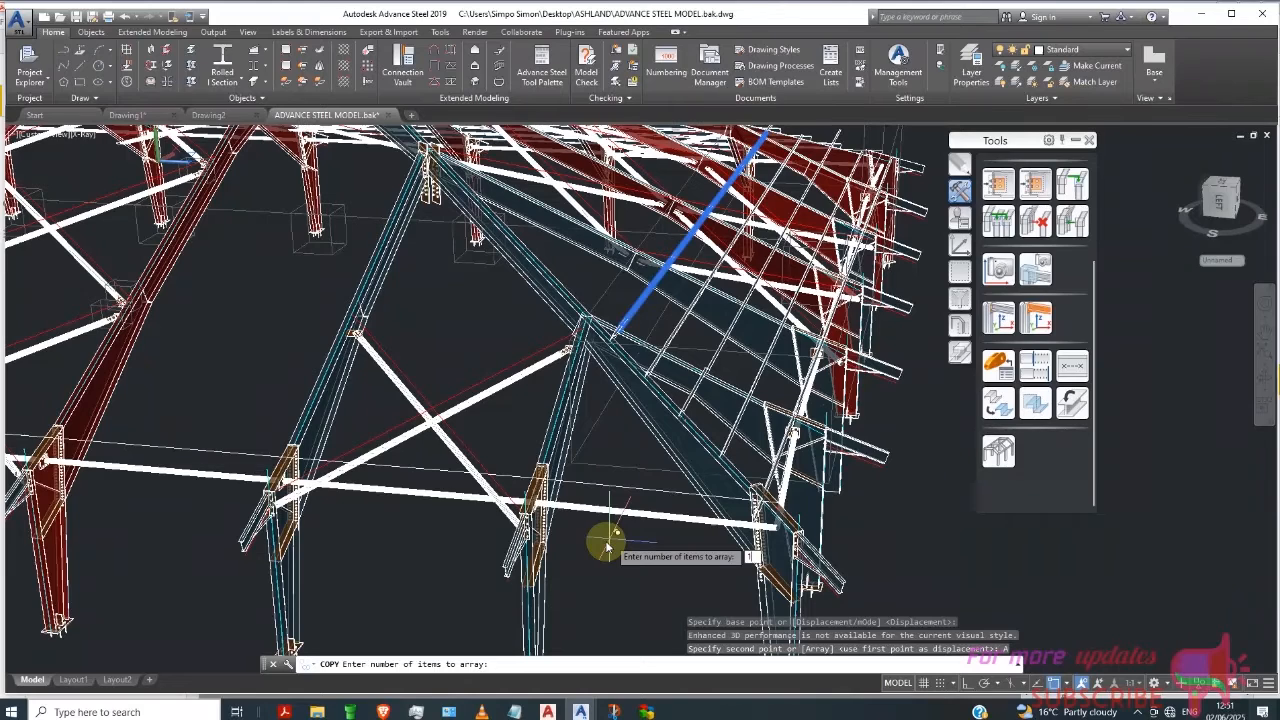
type("7")
left_click(605, 542)
key("Return")
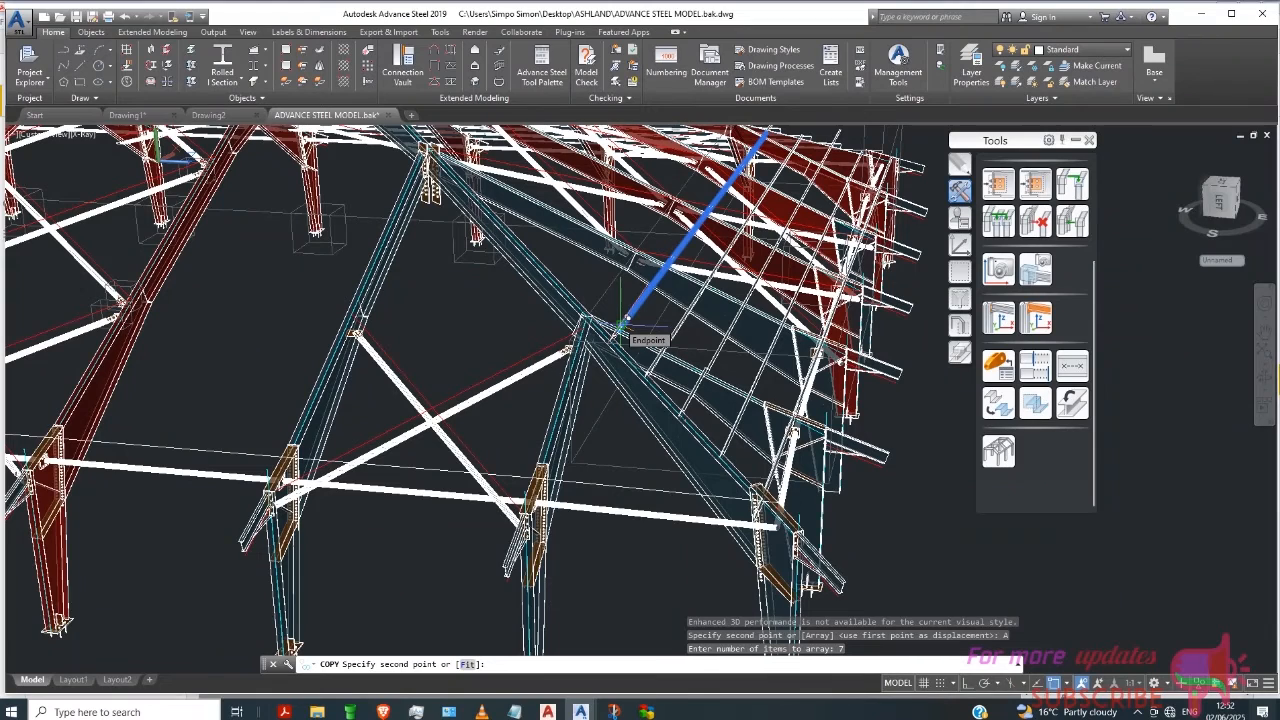
left_click(622, 320)
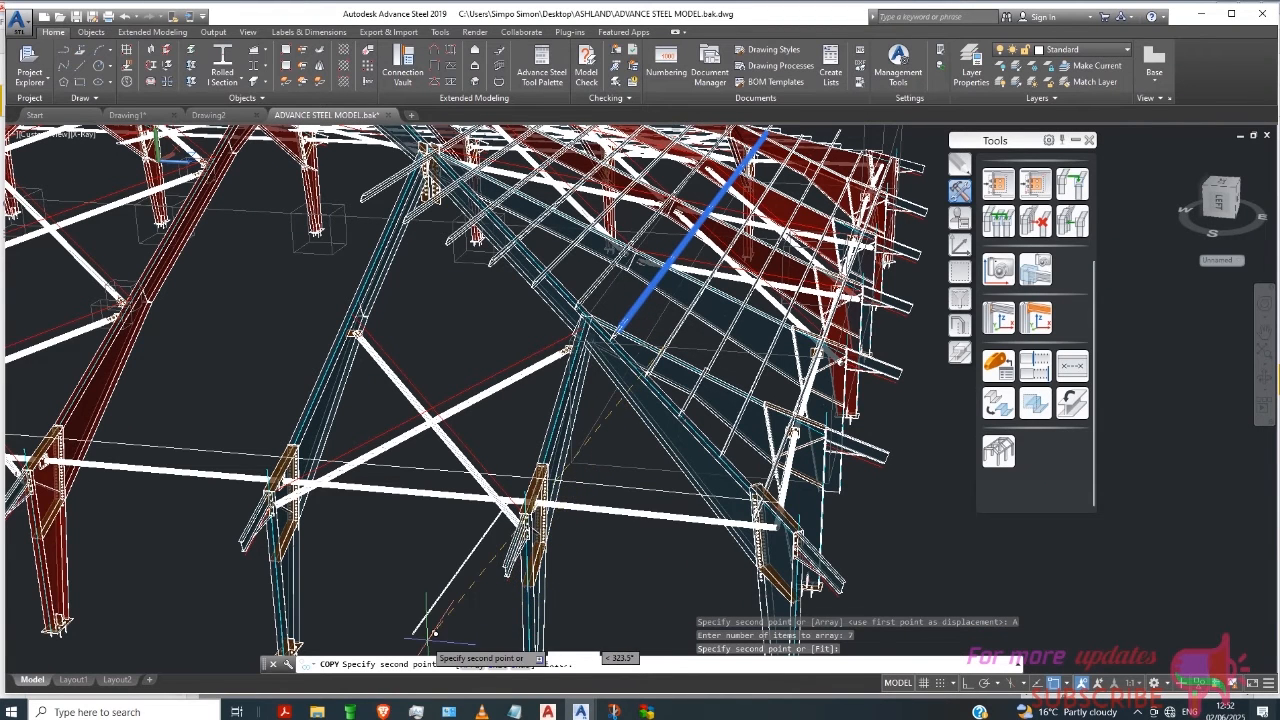
scroll(432, 632, "down", 3)
key("Escape")
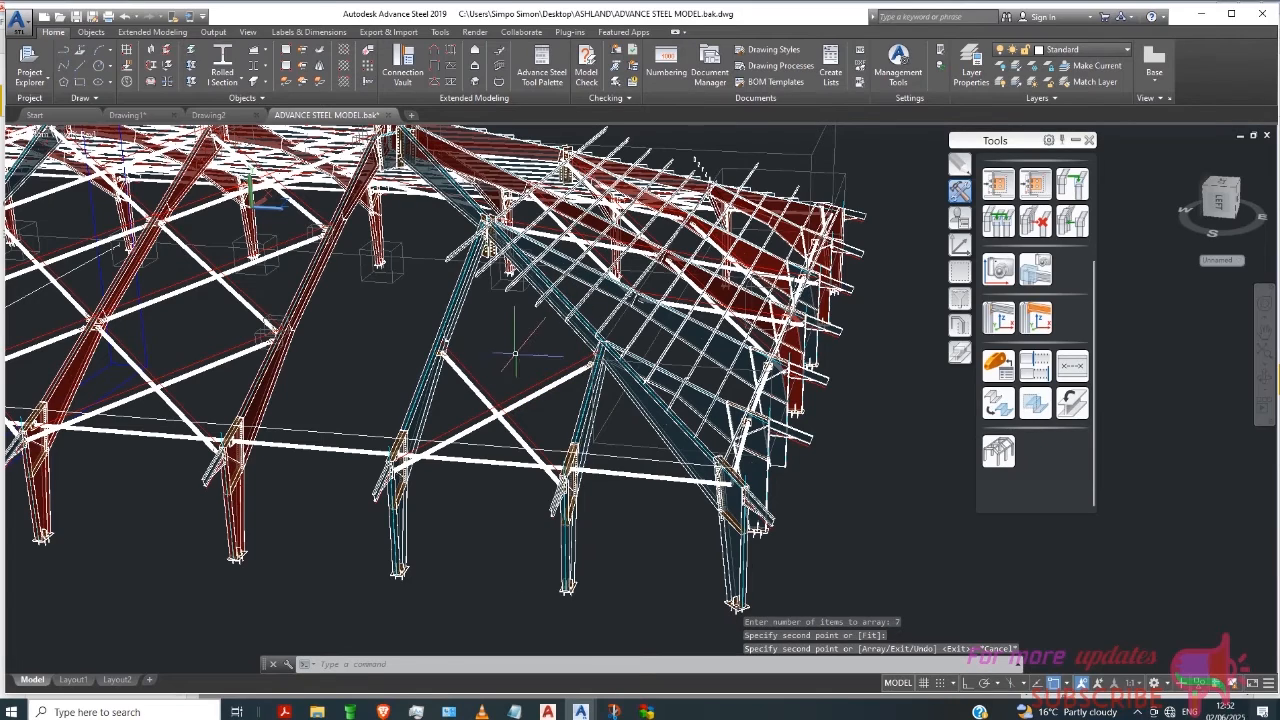
Step: Delete the corner-end segment of the highest copied purlin row, which overhangs the hip rafter
middle_click_drag(510, 361, 426, 401, "shift")
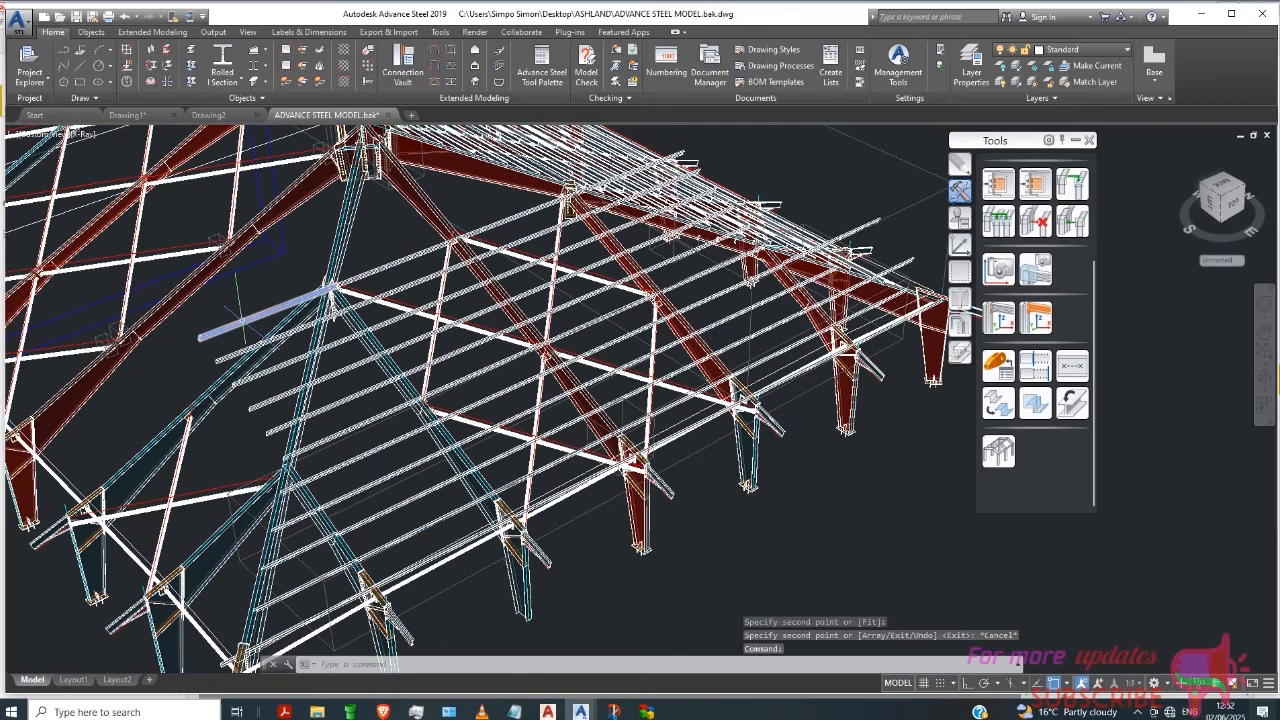
left_click(237, 322)
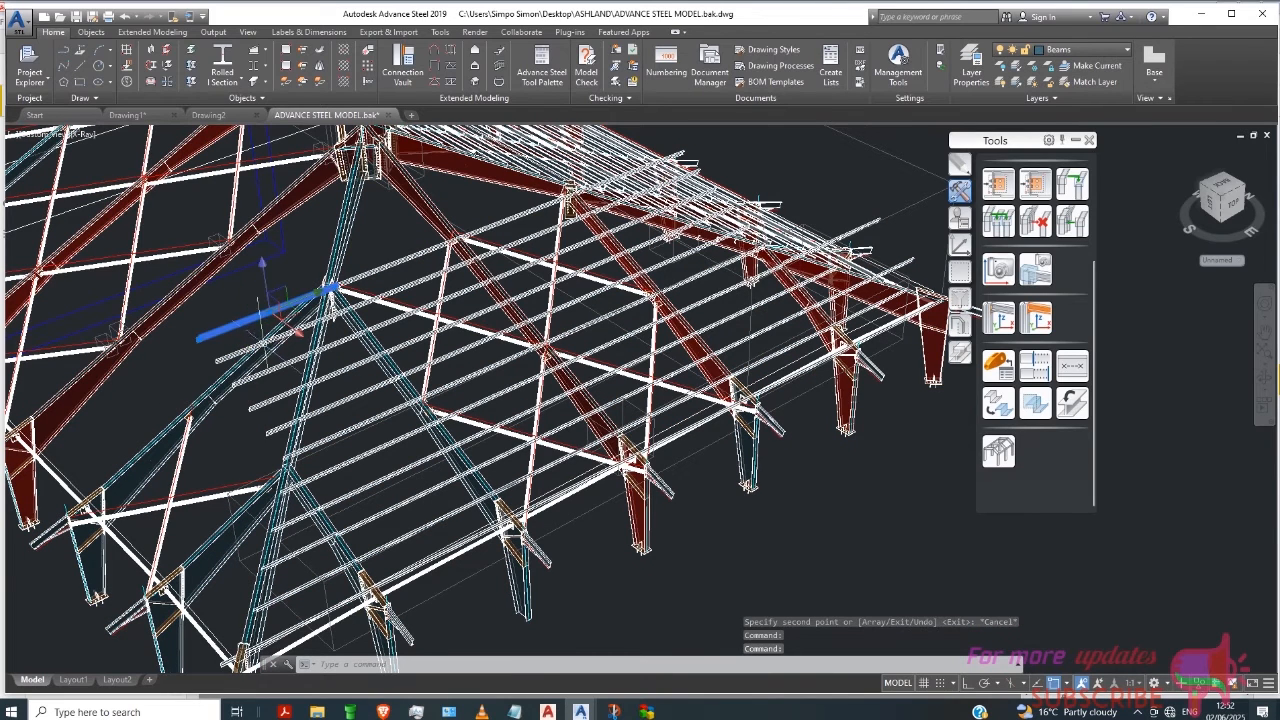
key("Delete")
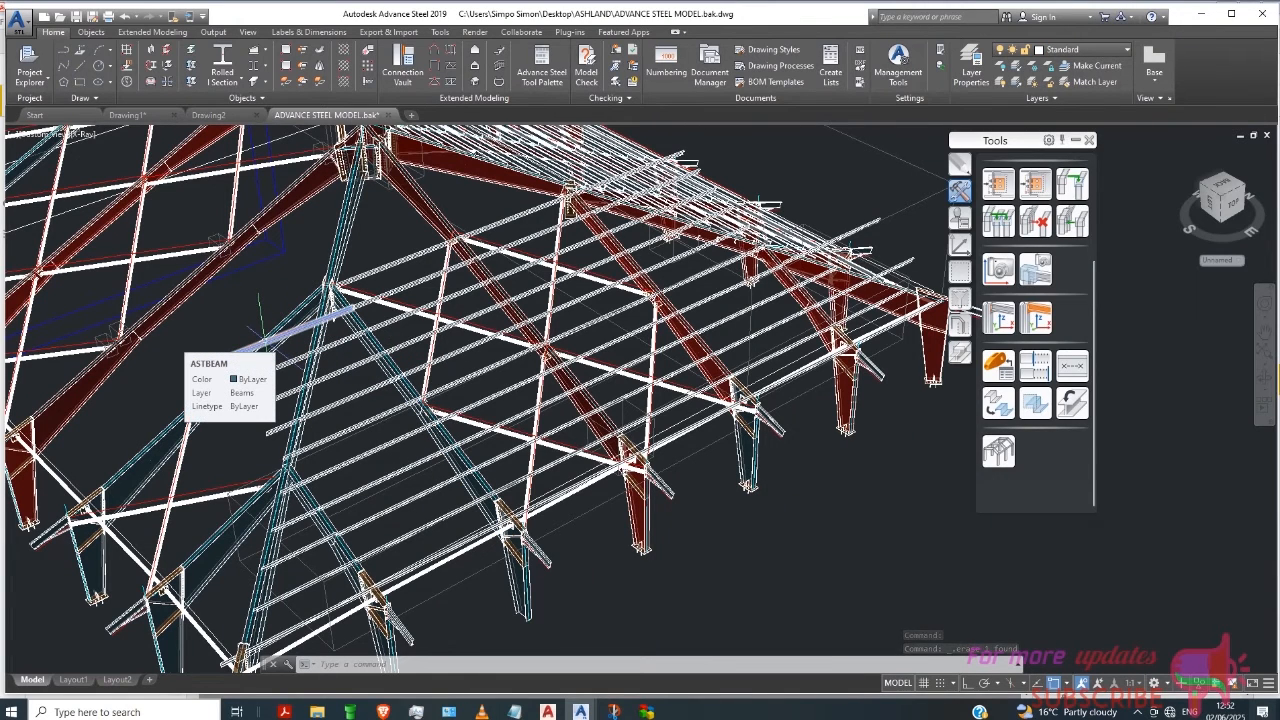
left_click(270, 340)
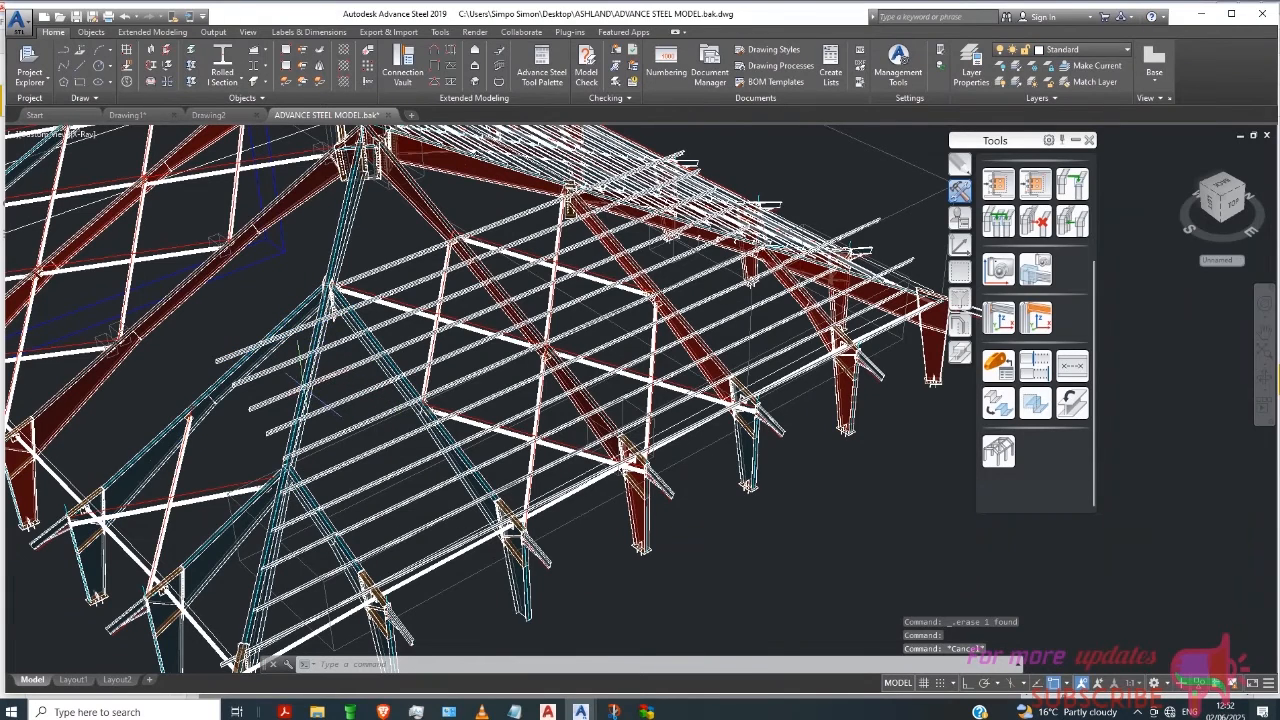
key("Escape")
key("Escape")
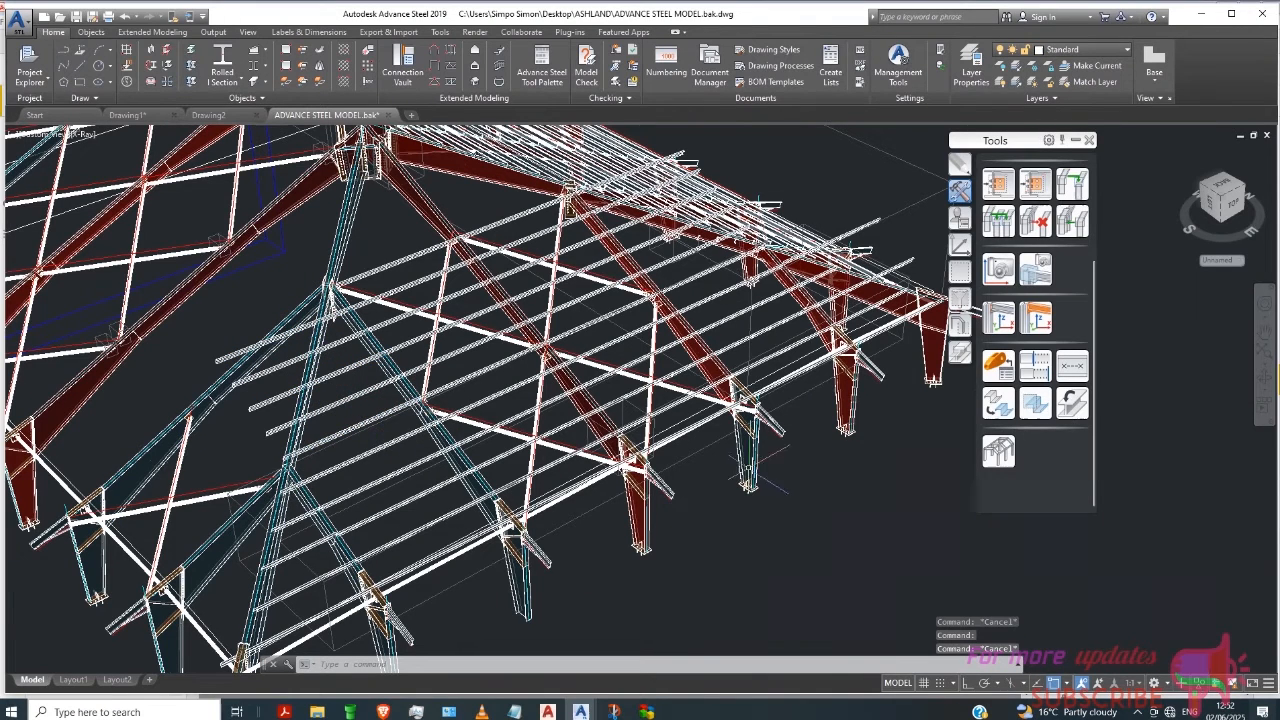
Step: Start a member trim with the System option, using the hip rafter and the four purlins overhanging it as boundary objects
left_click(1000, 401)
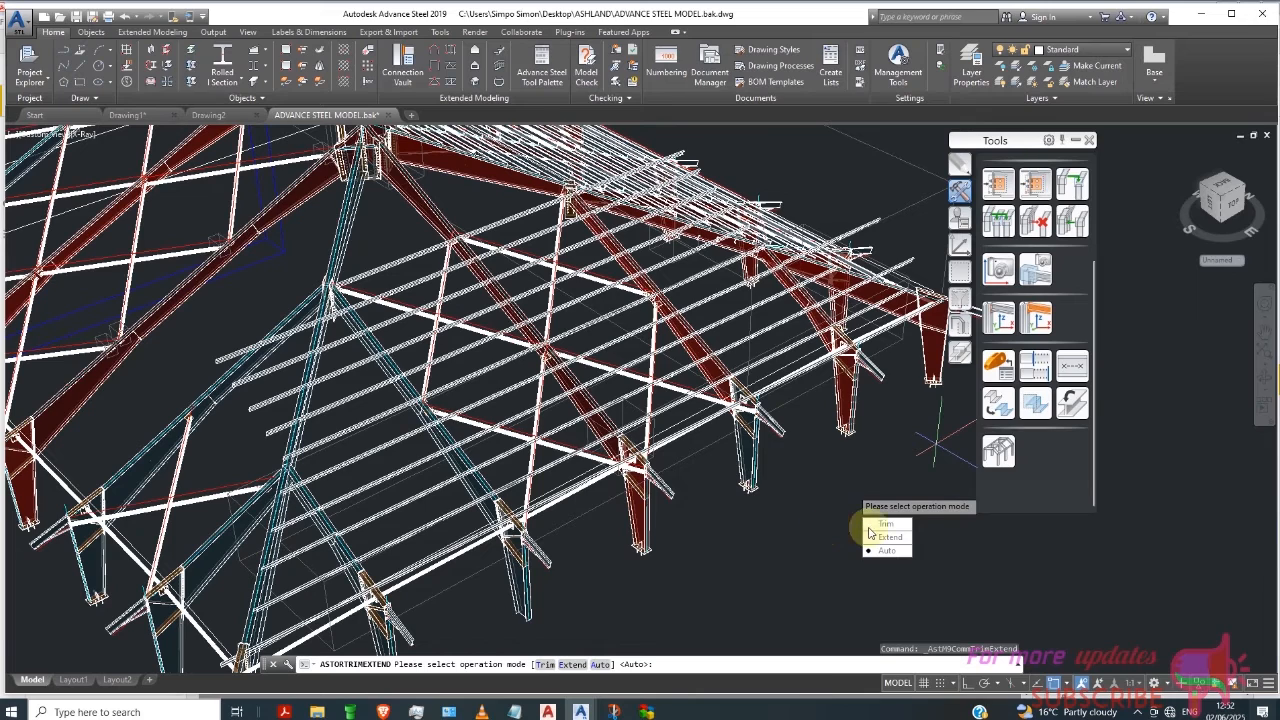
type("t")
key("Return")
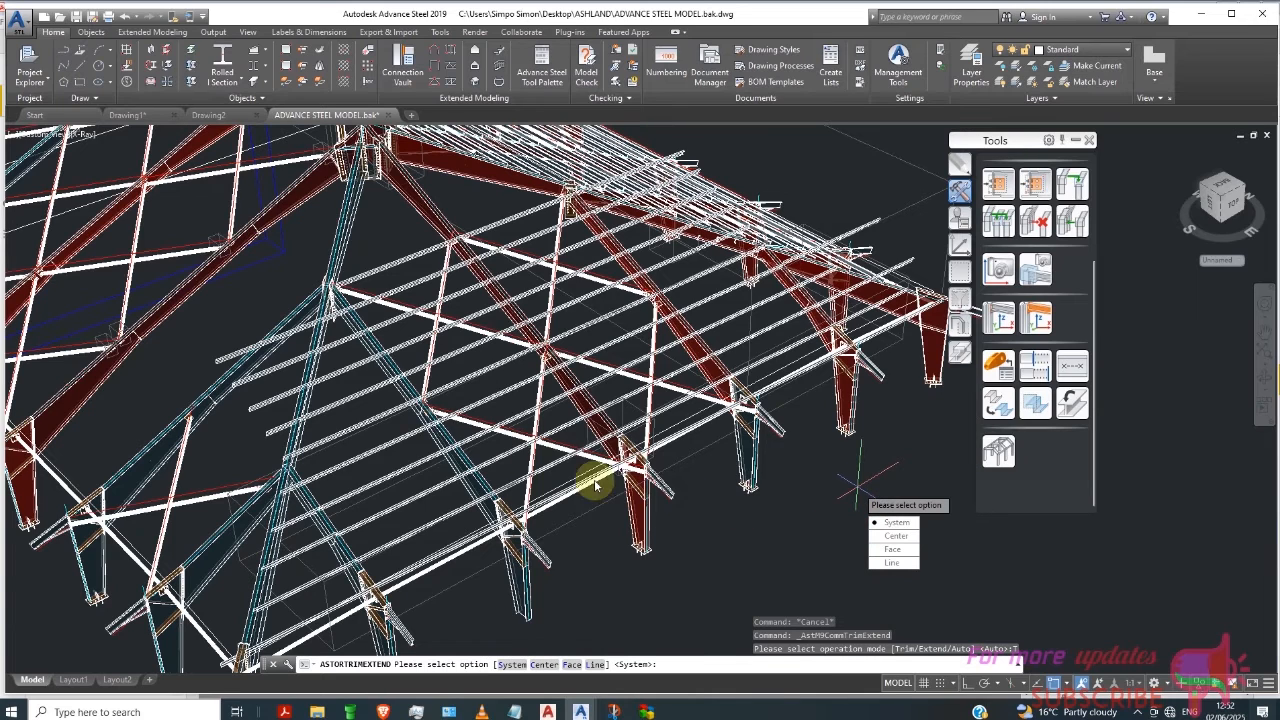
left_click(895, 522)
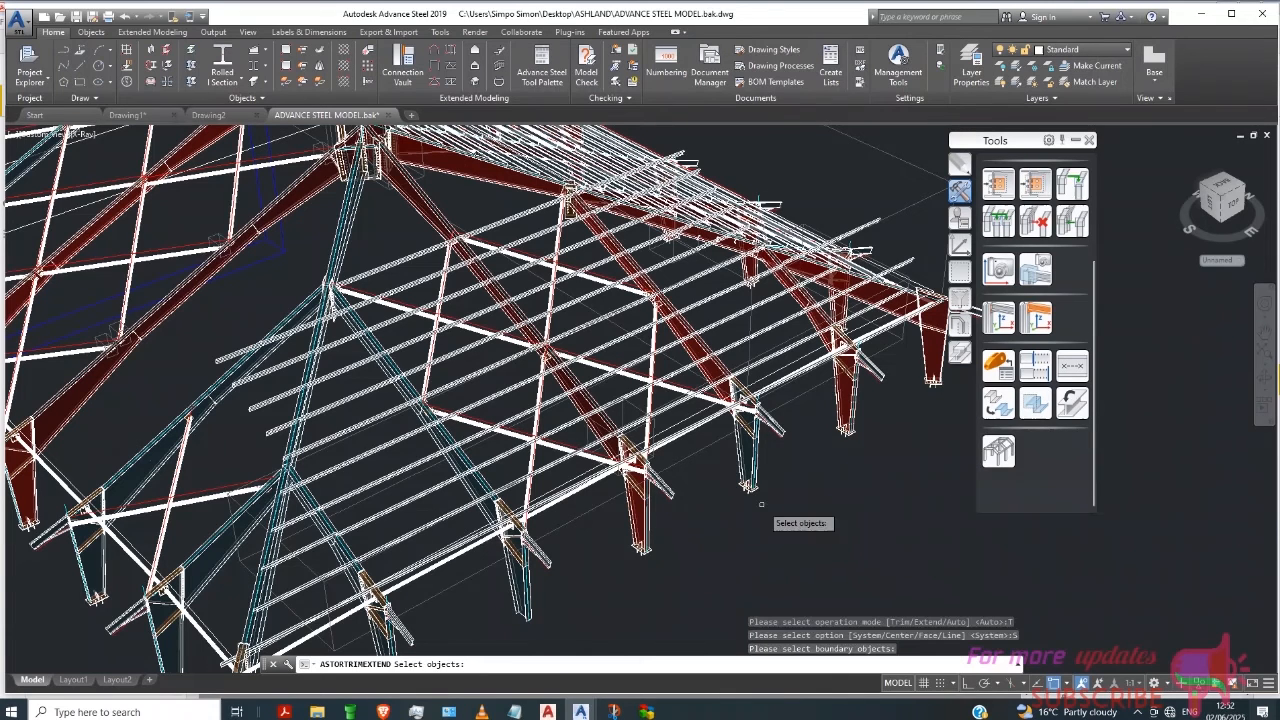
left_click(309, 396)
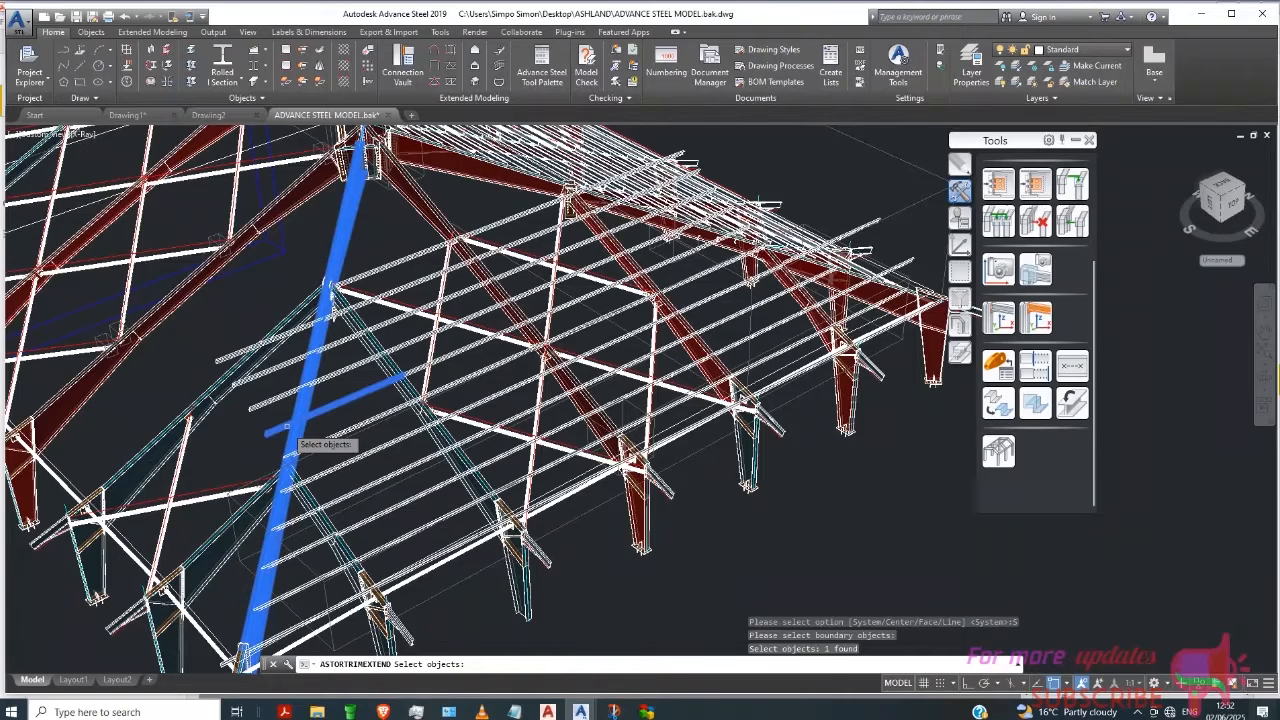
left_click(287, 430)
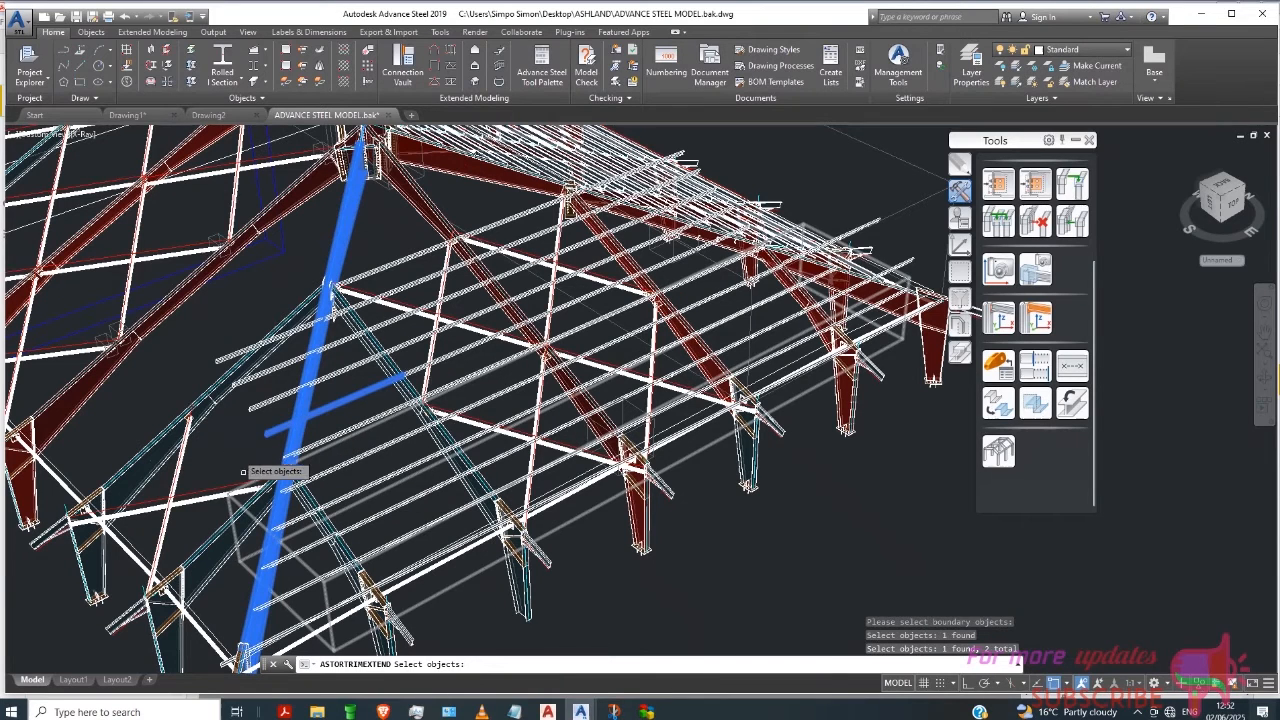
left_click(253, 408)
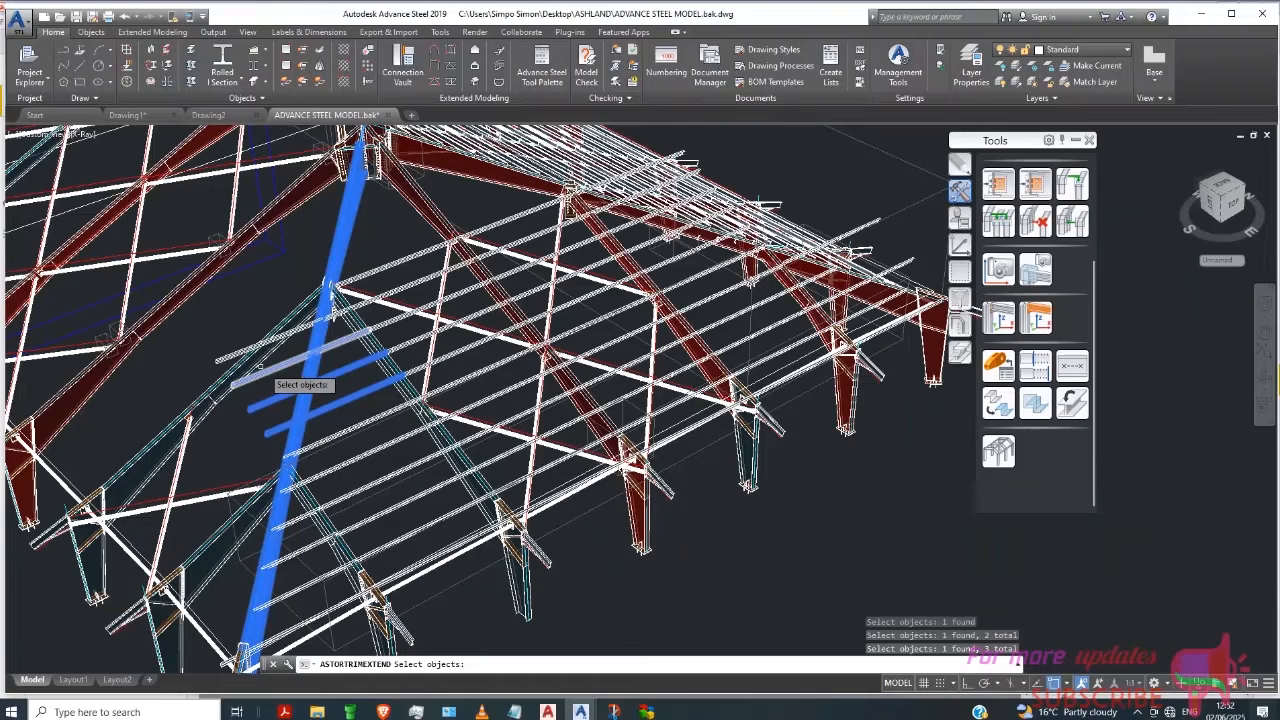
left_click(268, 372)
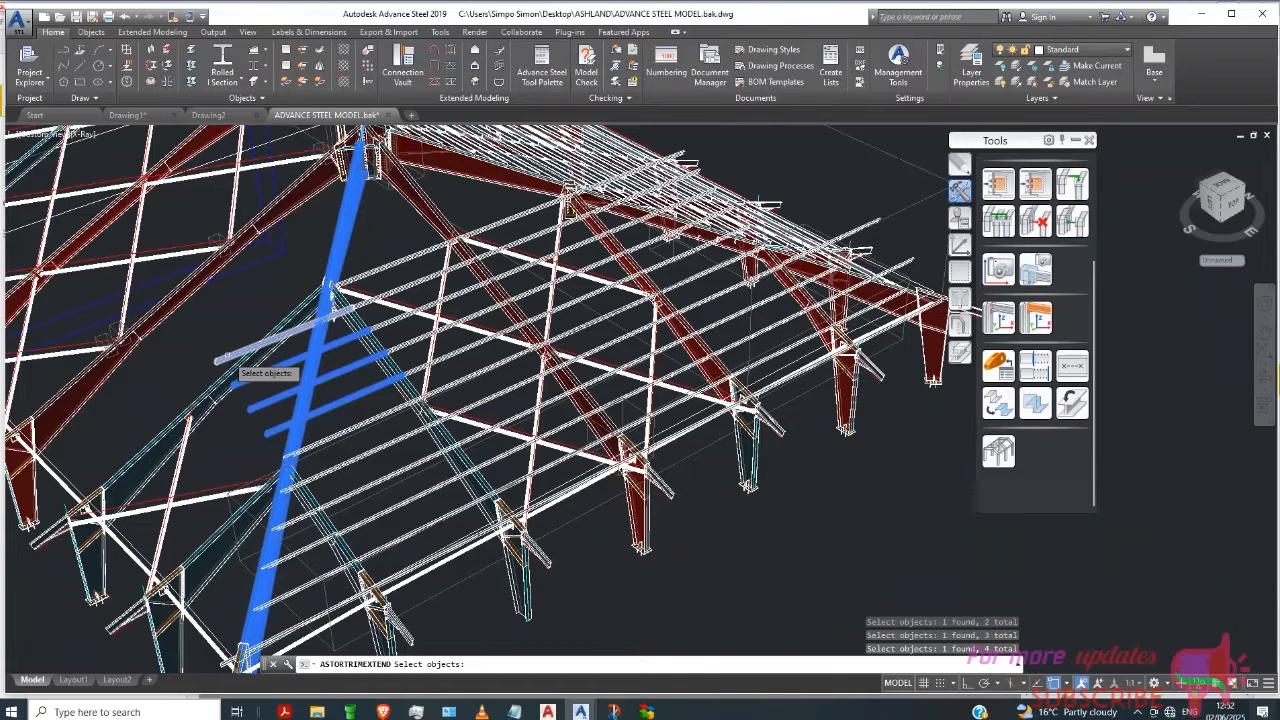
left_click(236, 364)
key("Return")
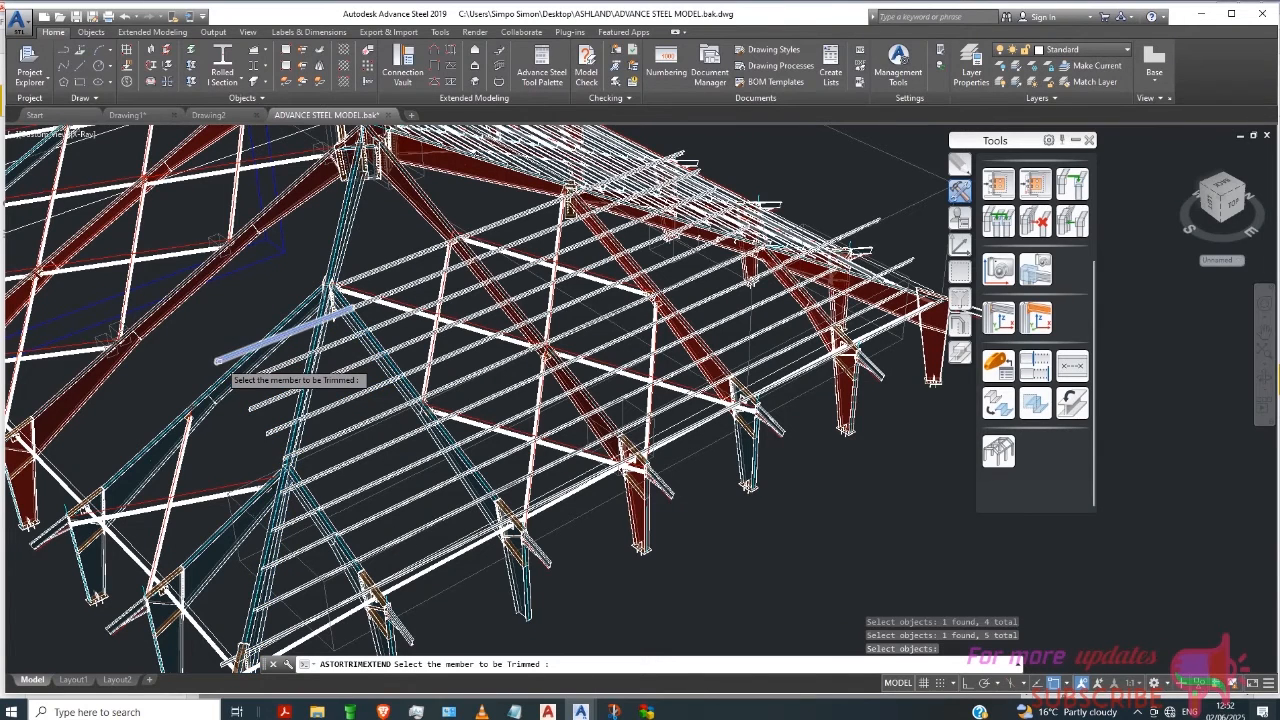
Step: Trim the overhanging ends of the four upper purlins back to the hip rafter
left_click(226, 366)
left_click(243, 384)
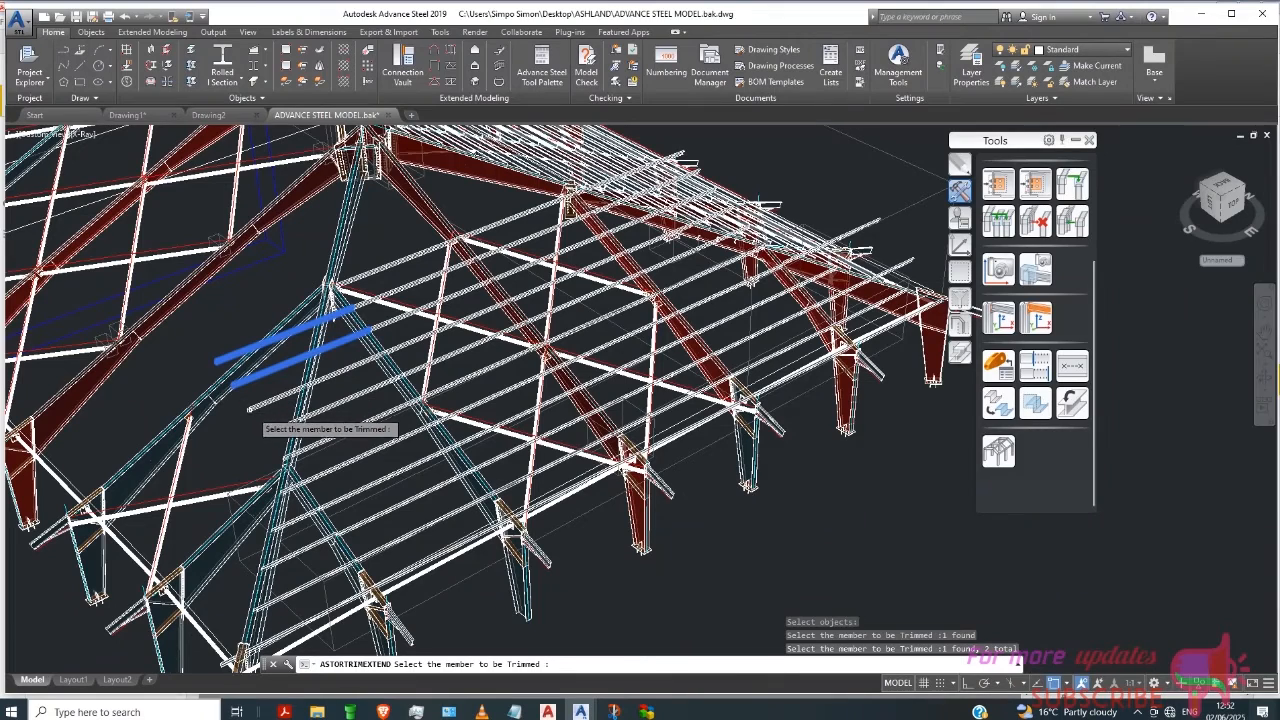
left_click(255, 407)
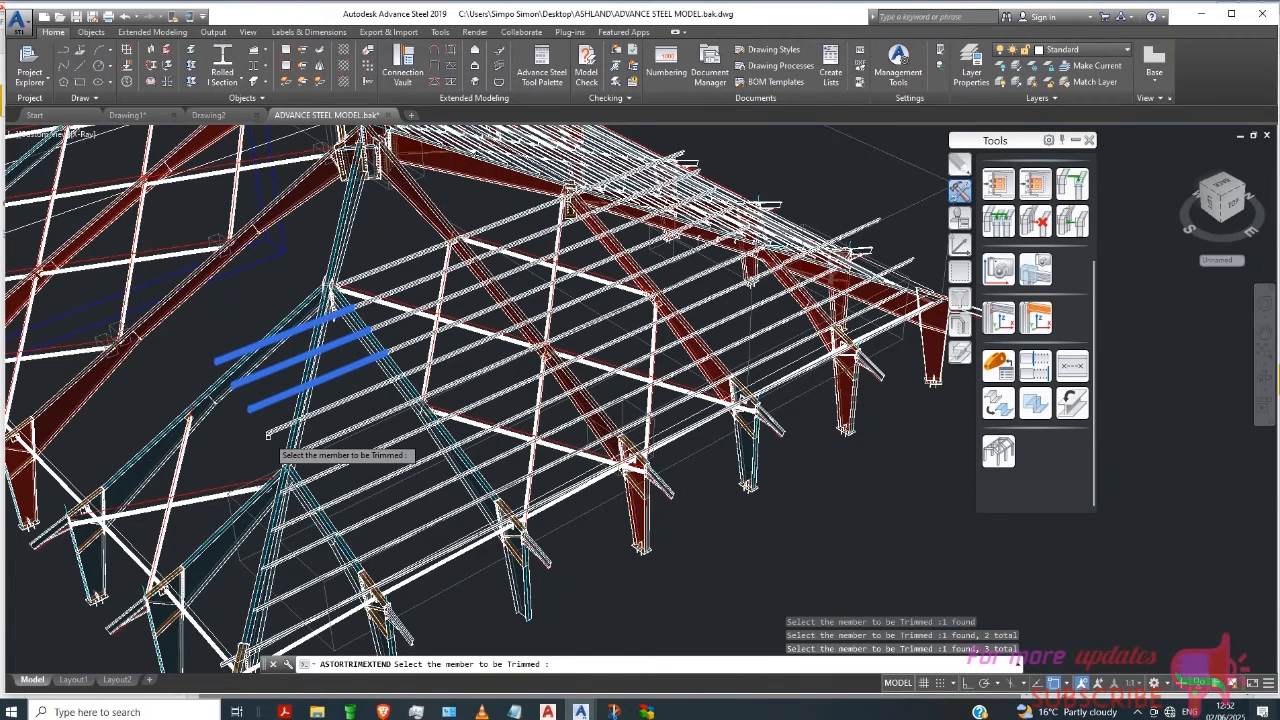
left_click(268, 434)
key("Return")
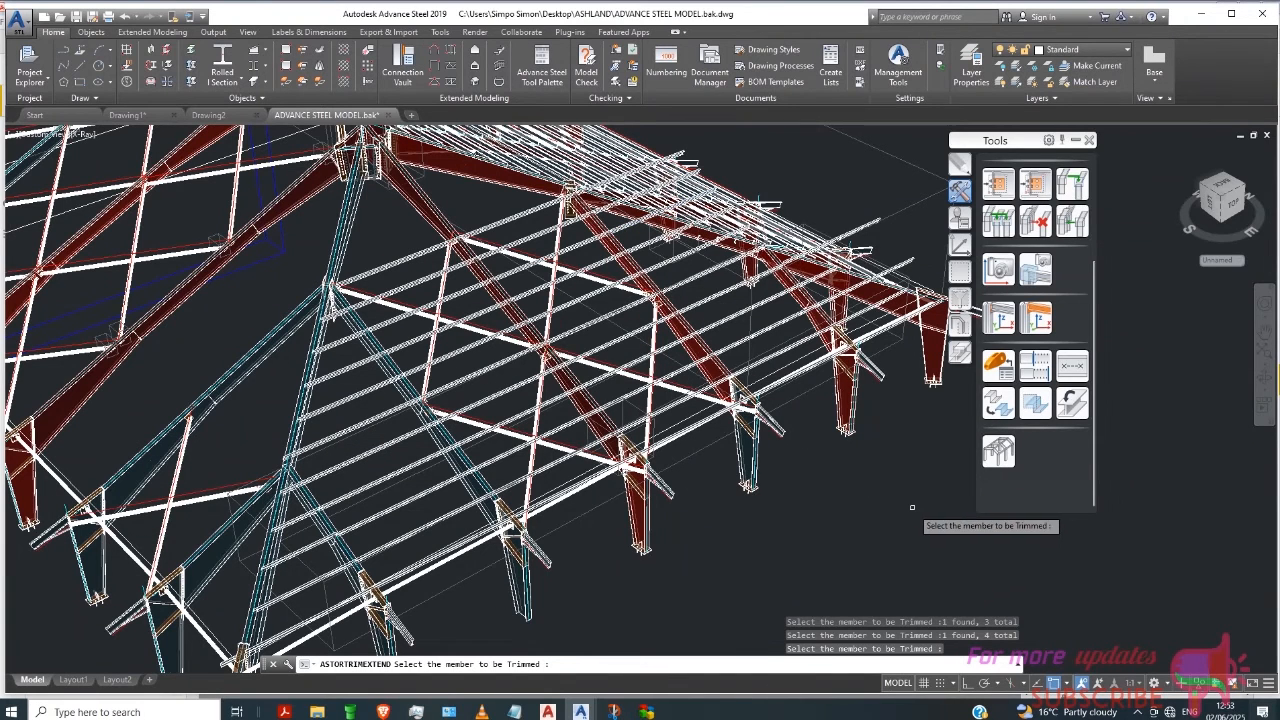
Step: Try to trim the opposite corner by picking its hip rafter and the five overhanging purlins within the running Trim command
middle_click_drag(909, 510, 680, 463, "shift")
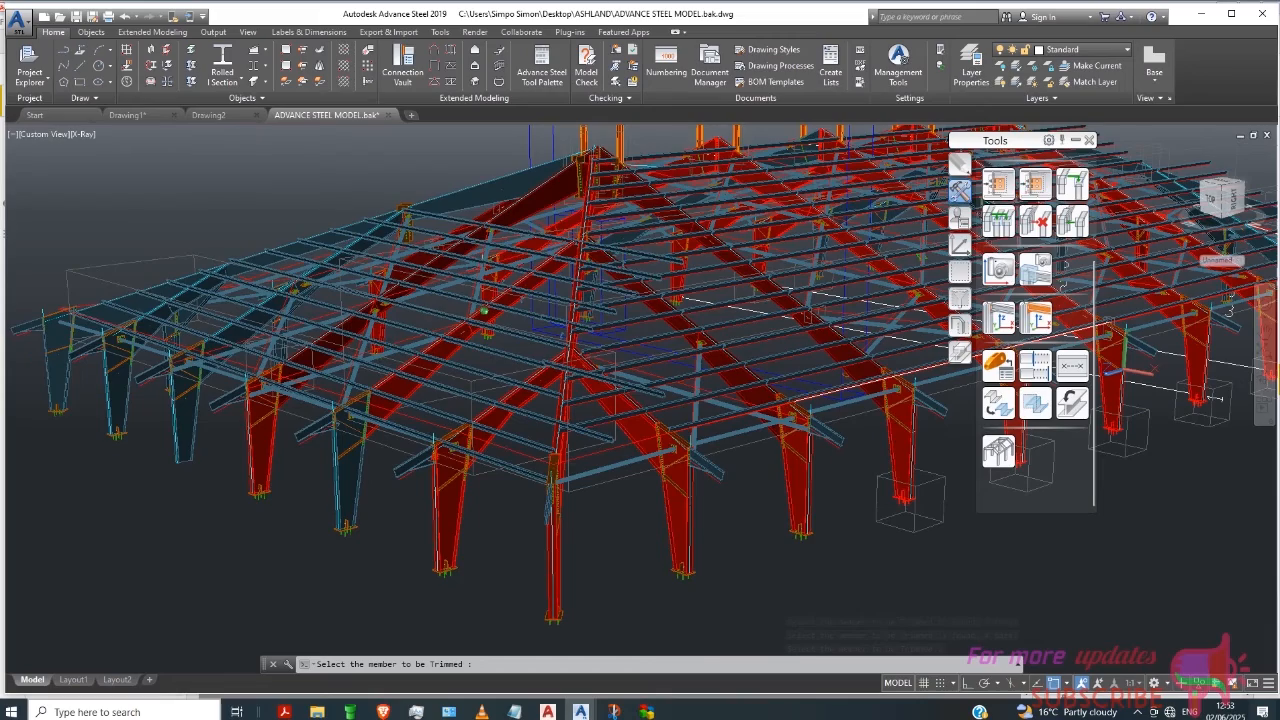
middle_click_drag(614, 366, 654, 371, "shift")
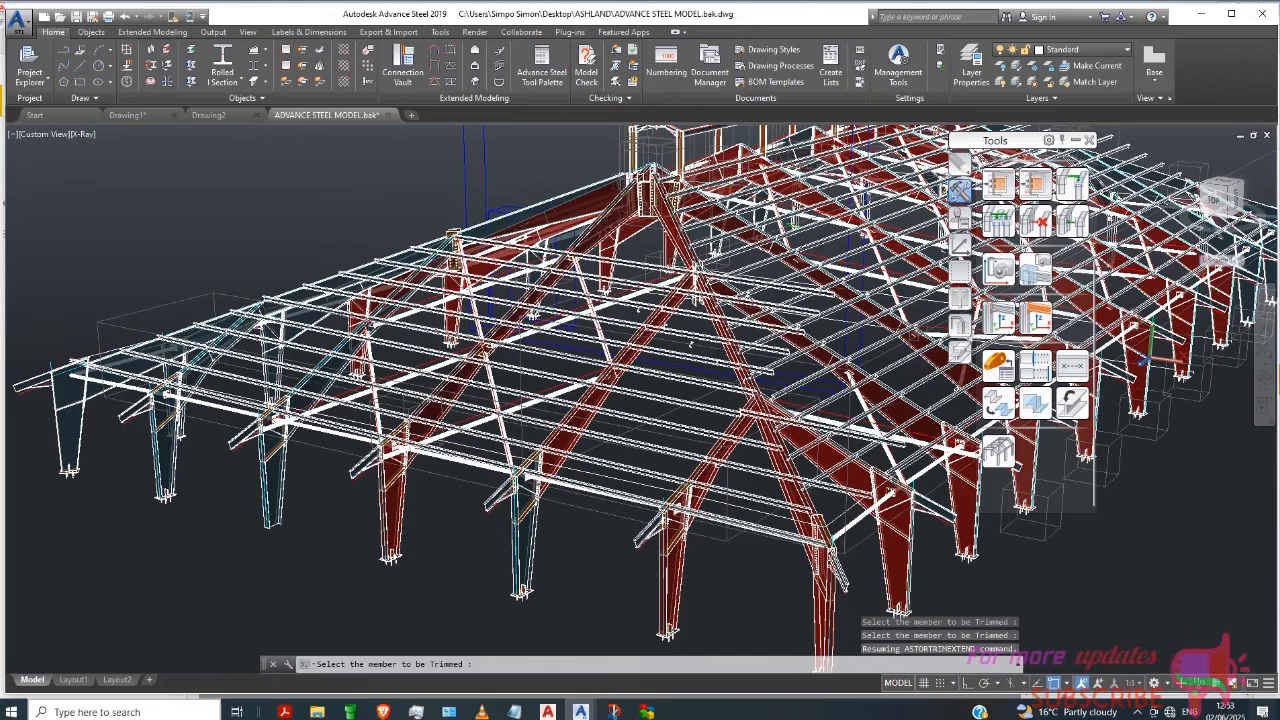
scroll(678, 468, "down", 2)
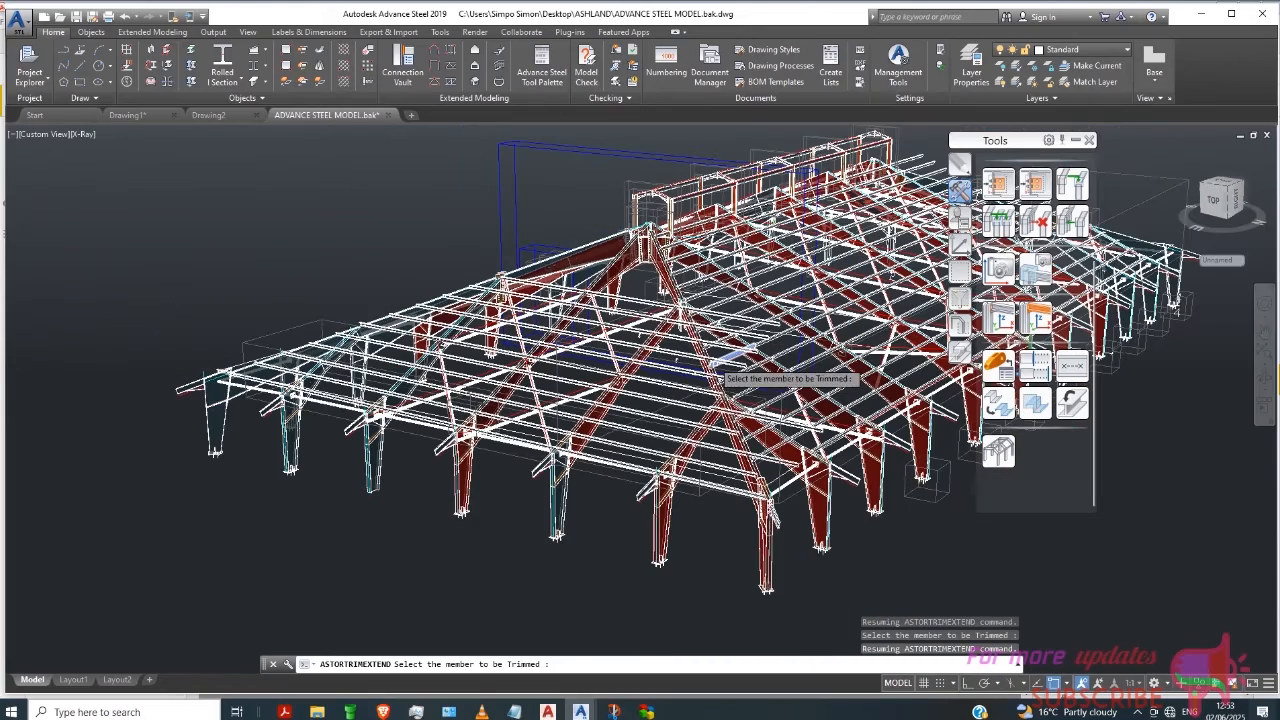
scroll(720, 374, "up", 2)
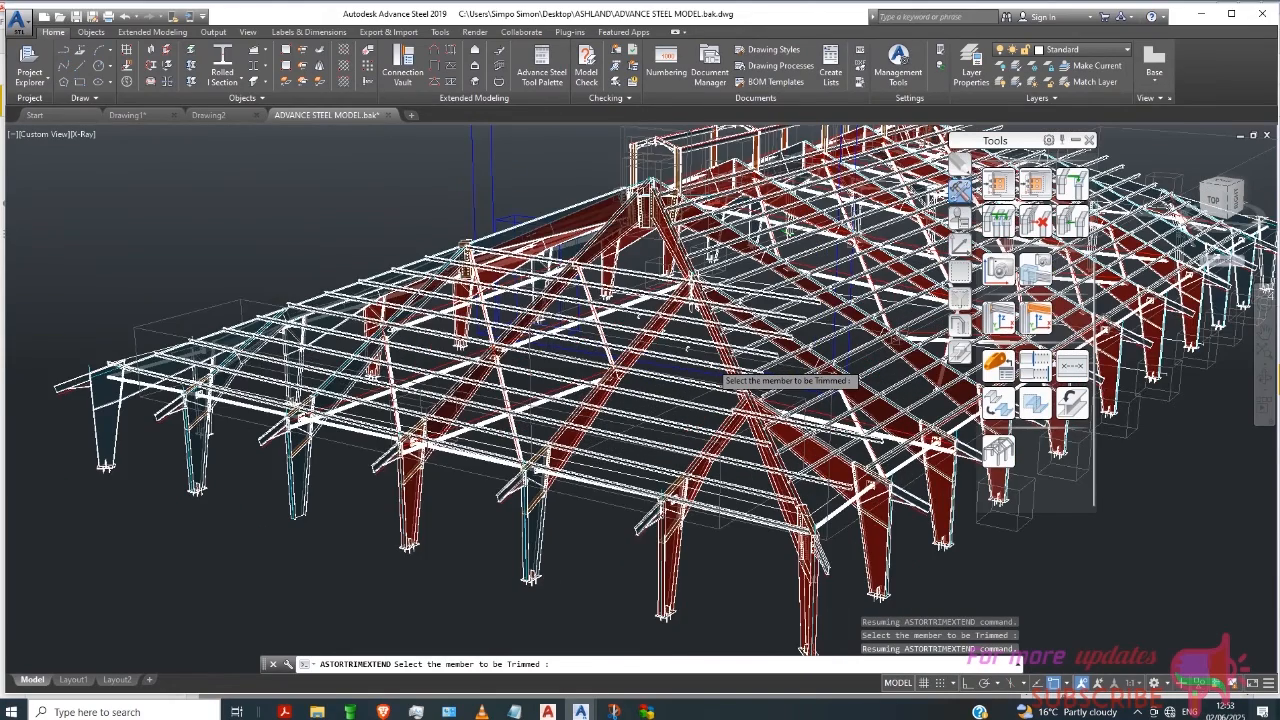
scroll(724, 378, "up", 2)
left_click(776, 411)
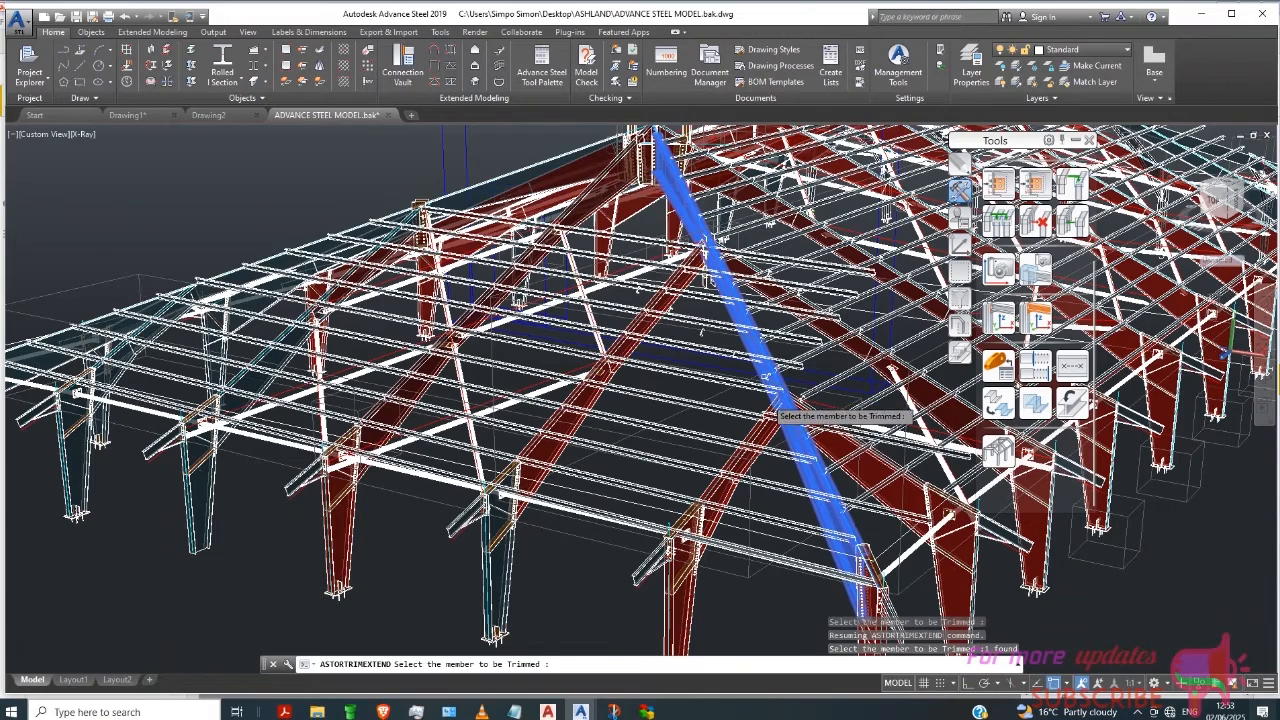
left_click(804, 367)
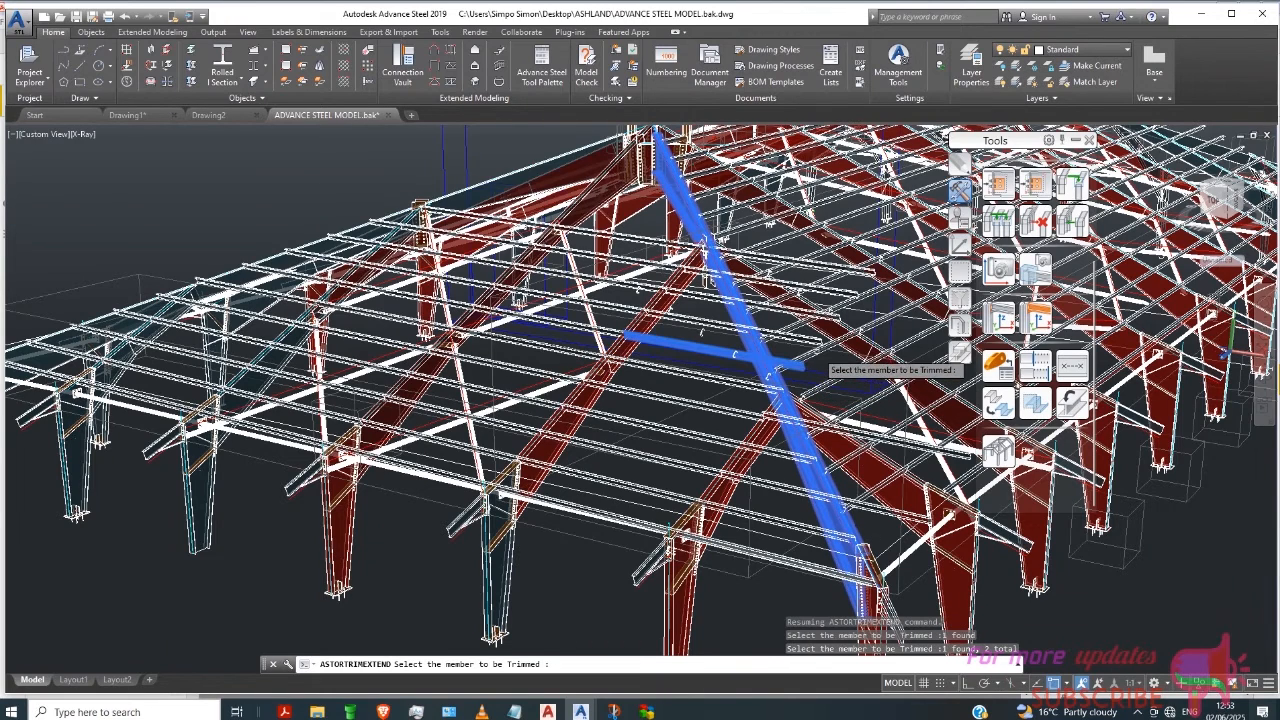
left_click(814, 337)
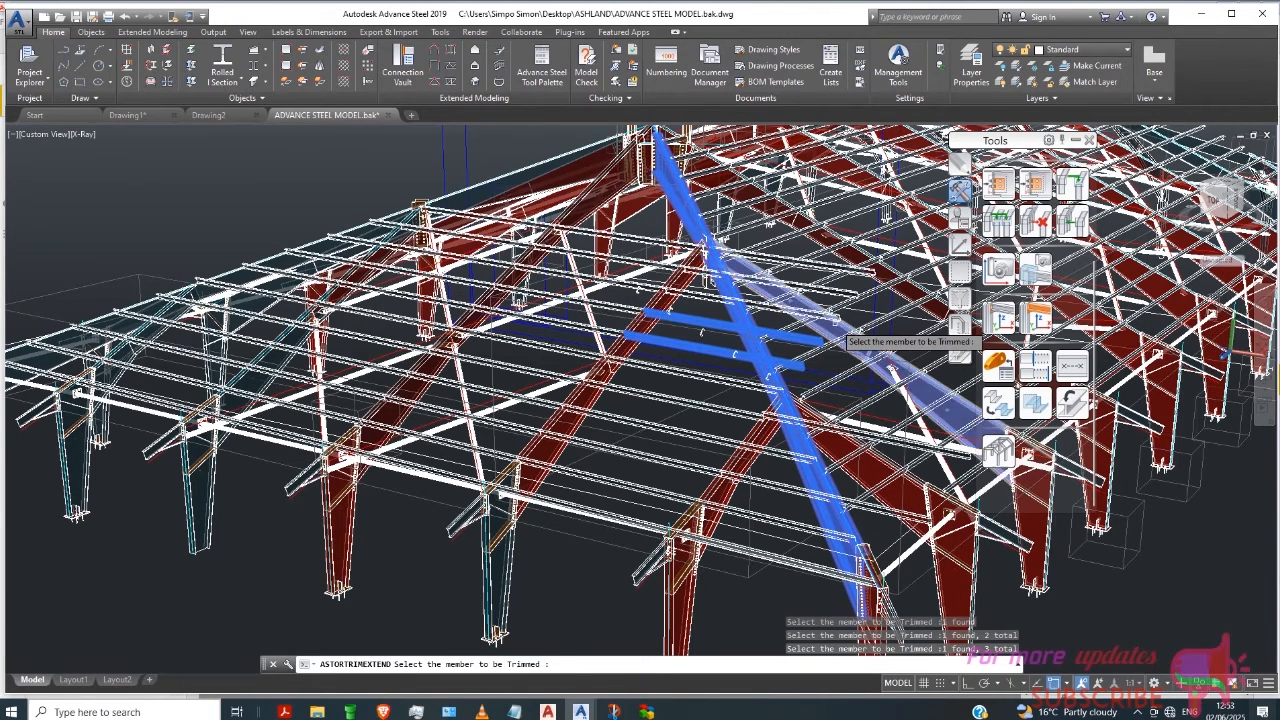
left_click(841, 292)
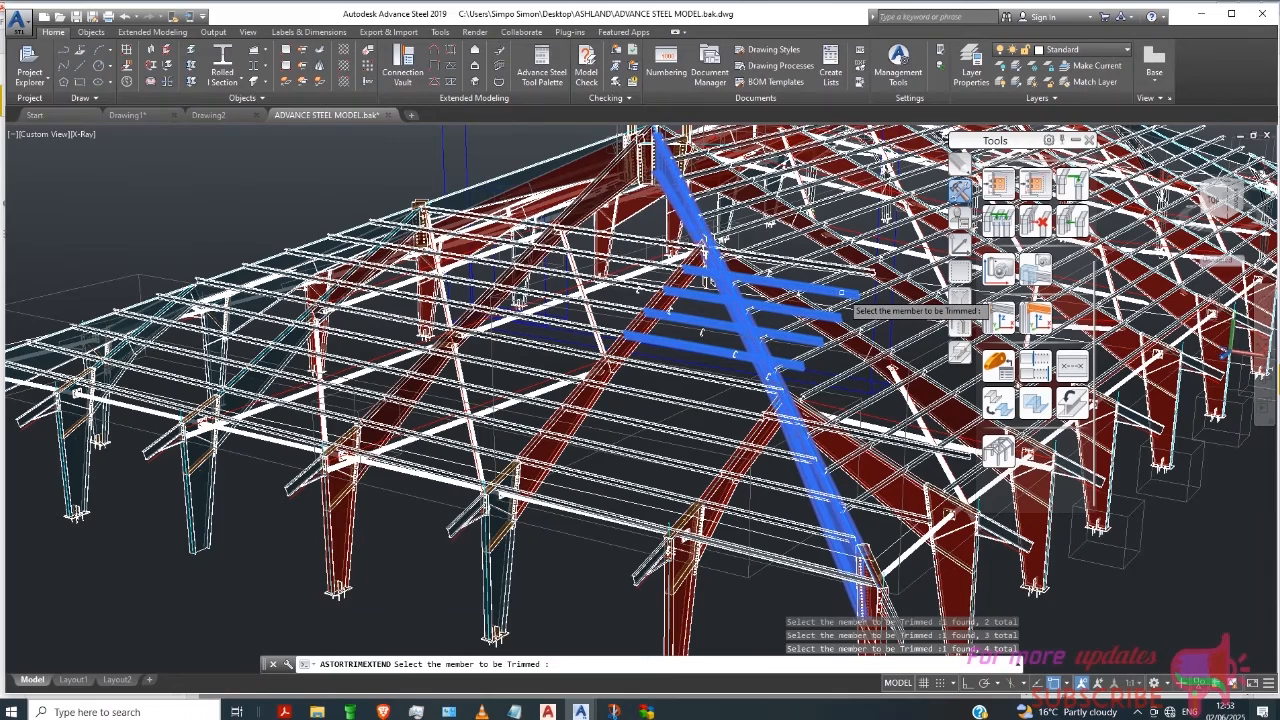
left_click(857, 297)
left_click(867, 281)
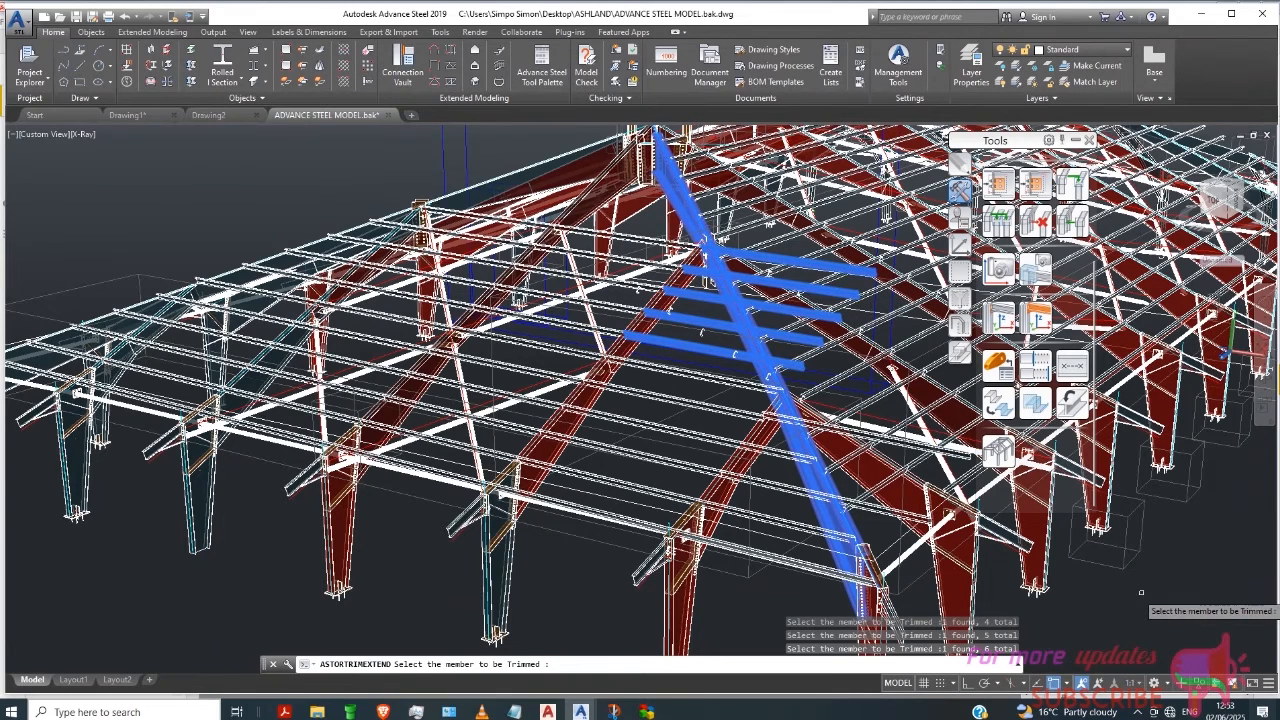
key("Return")
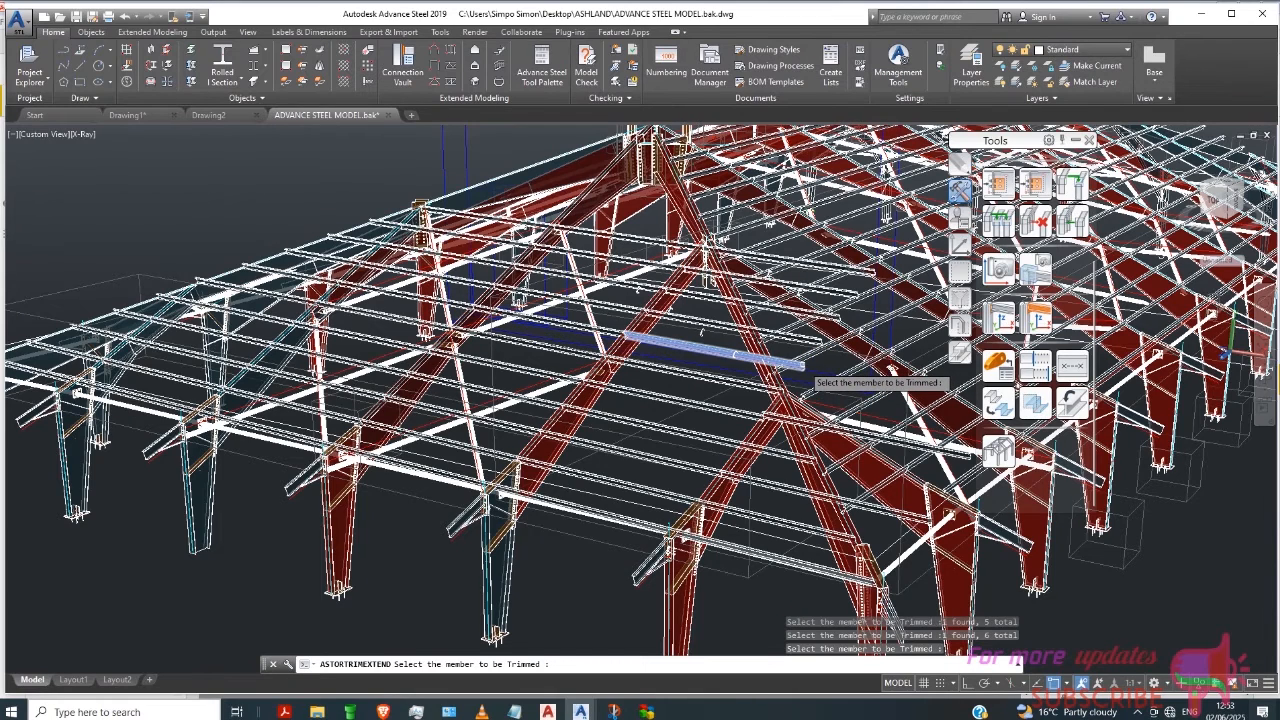
Step: Try to trim only the five overhanging purlins at the opposite hip rafter, and end the command
left_click(801, 365)
left_click(815, 340)
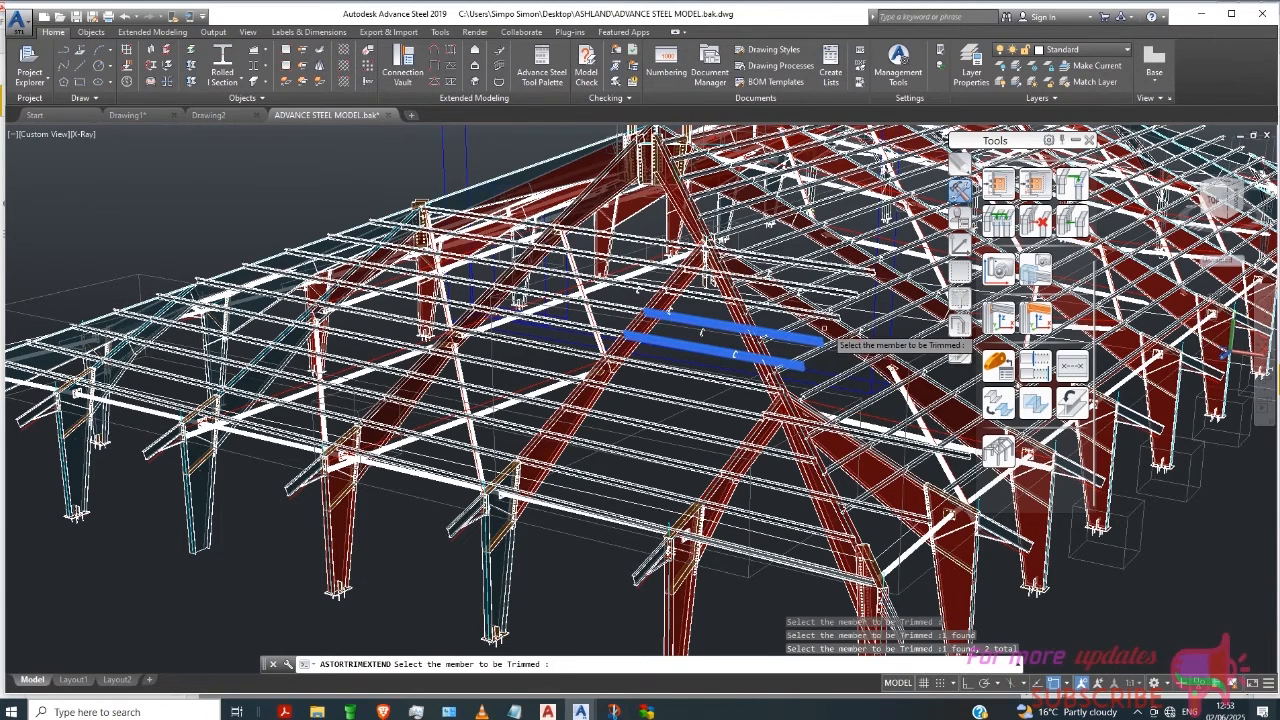
left_click(838, 314)
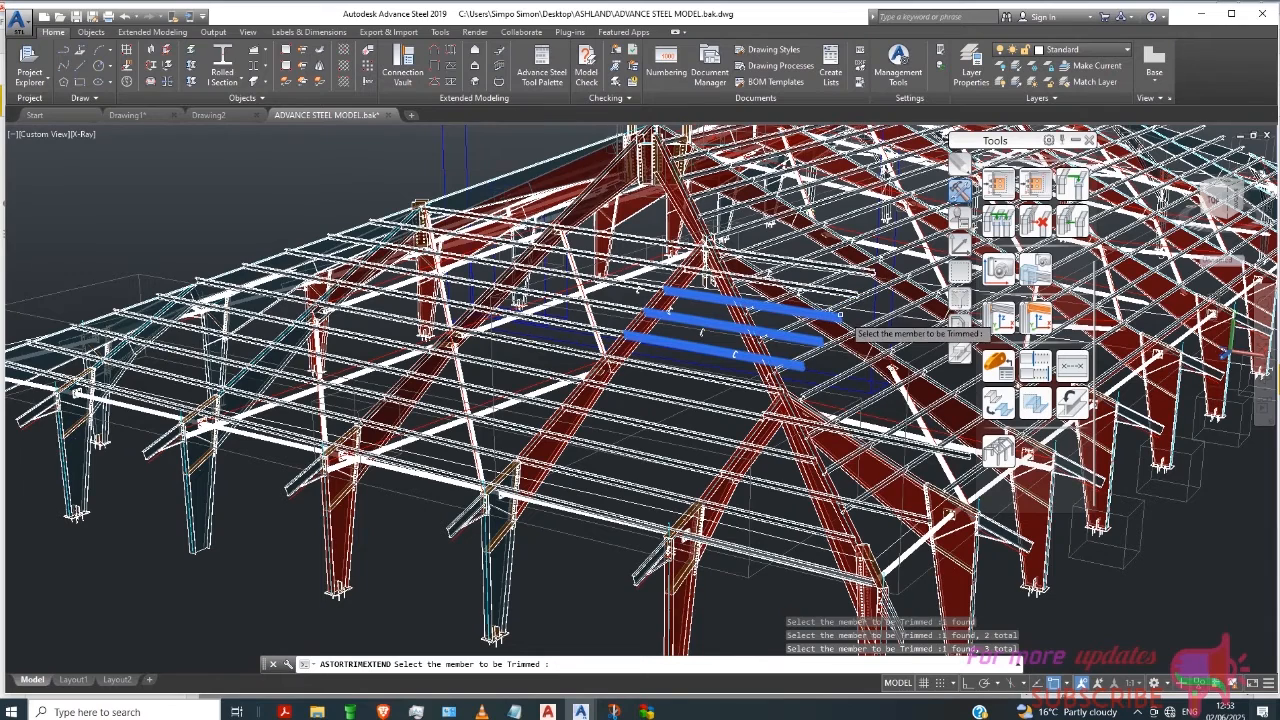
left_click(855, 293)
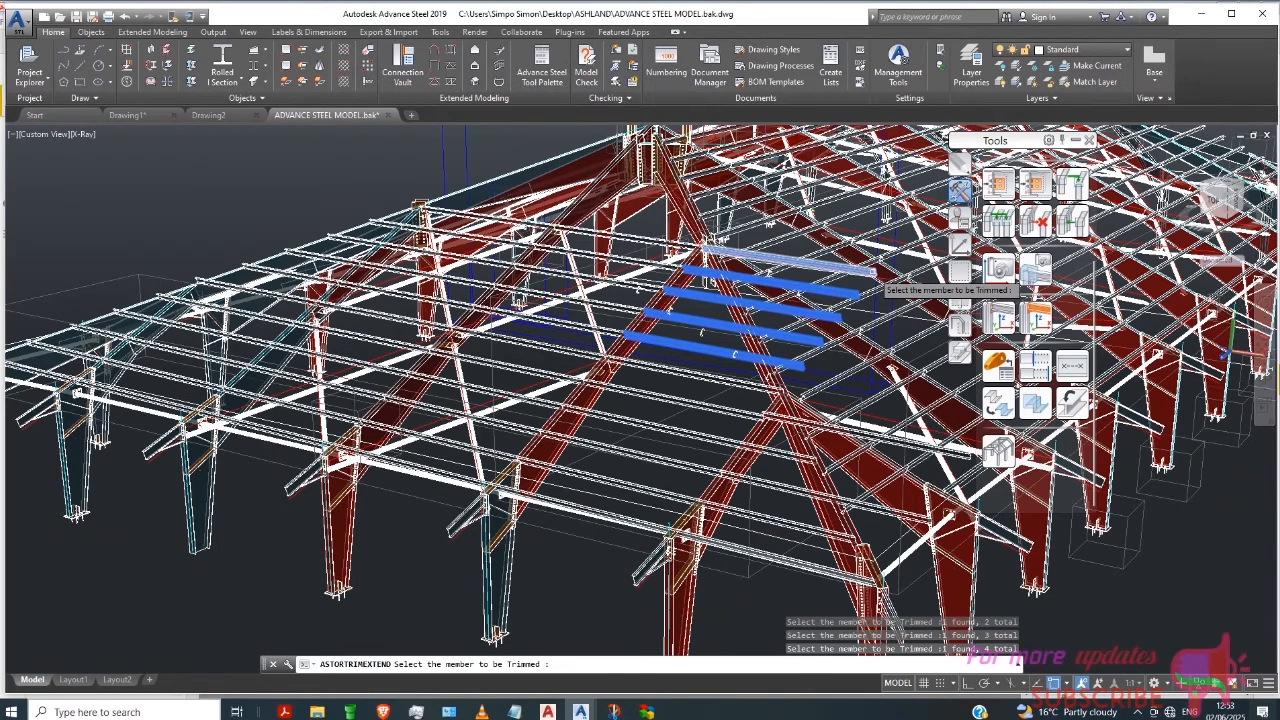
left_click(872, 272)
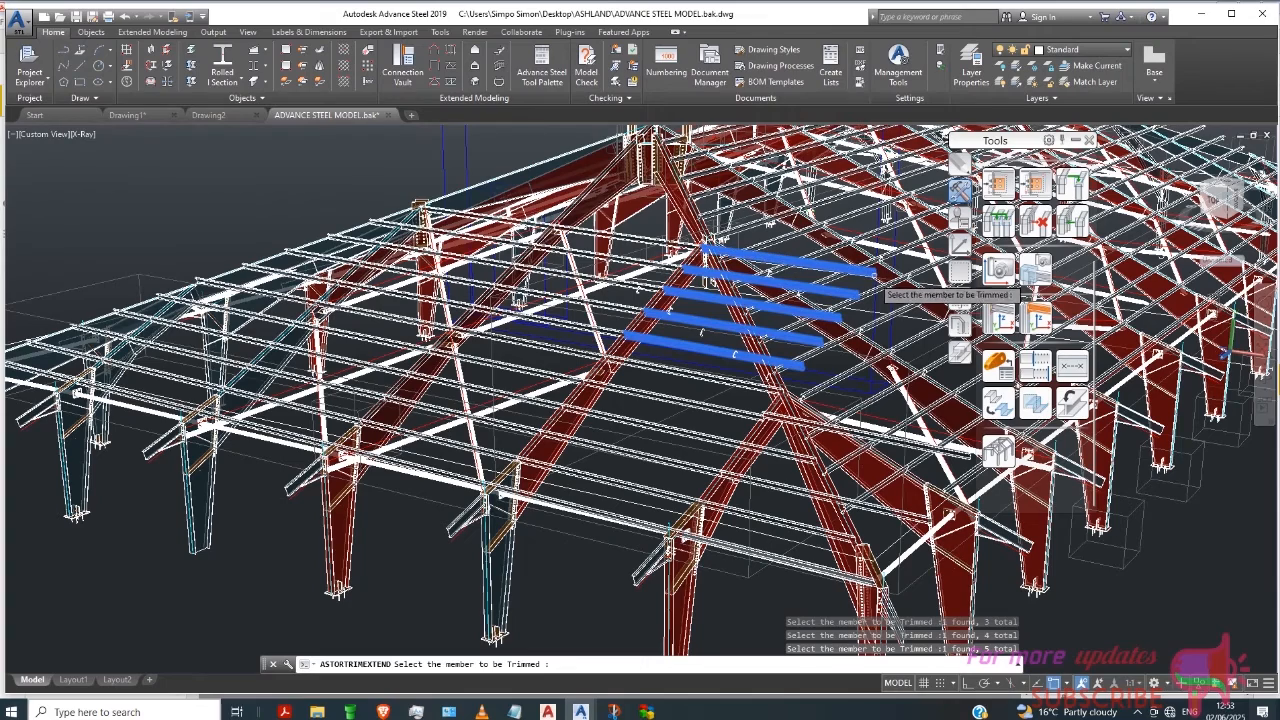
right_click(1153, 583)
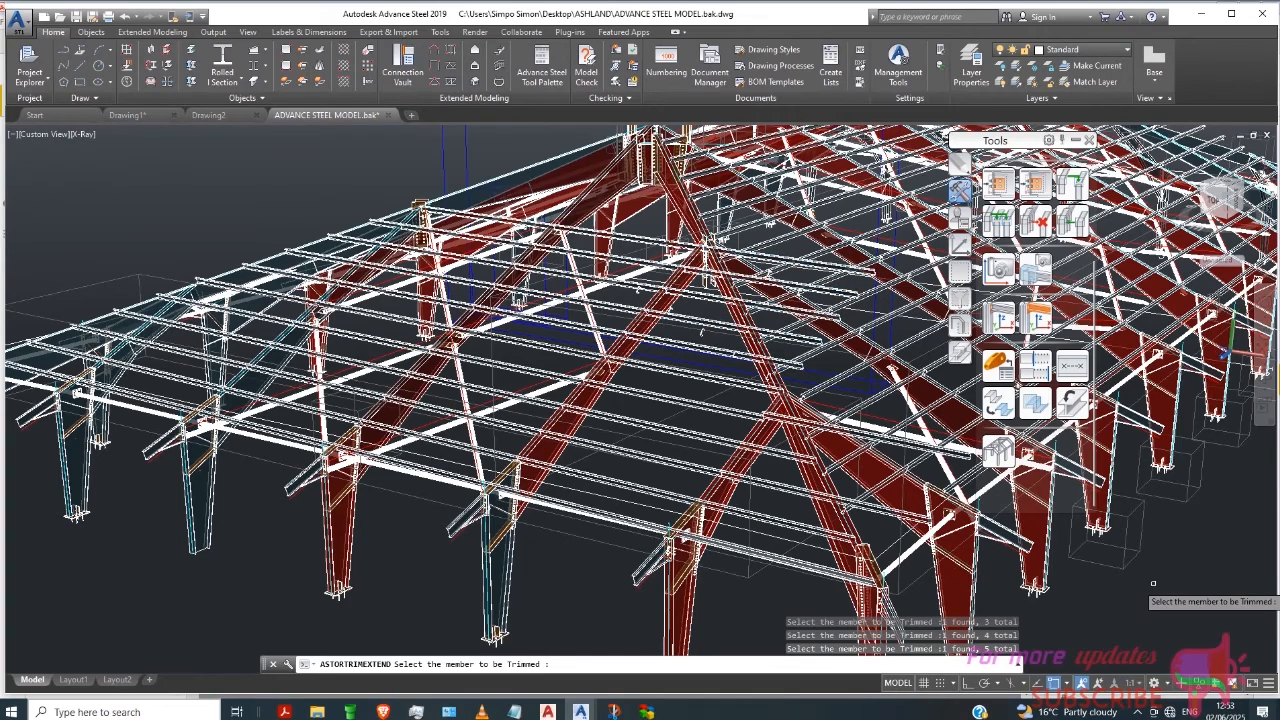
right_click(1153, 583)
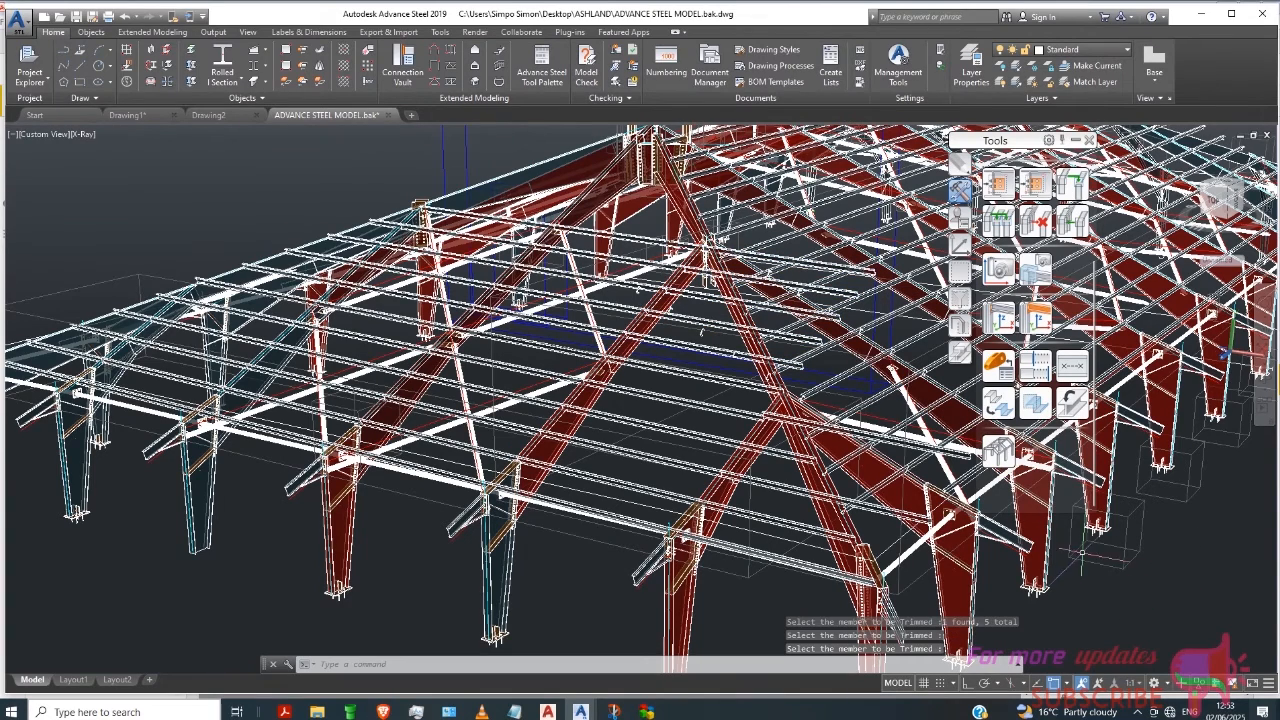
middle_click_drag(701, 330, 722, 308, "shift")
scroll(722, 308, "down", 6)
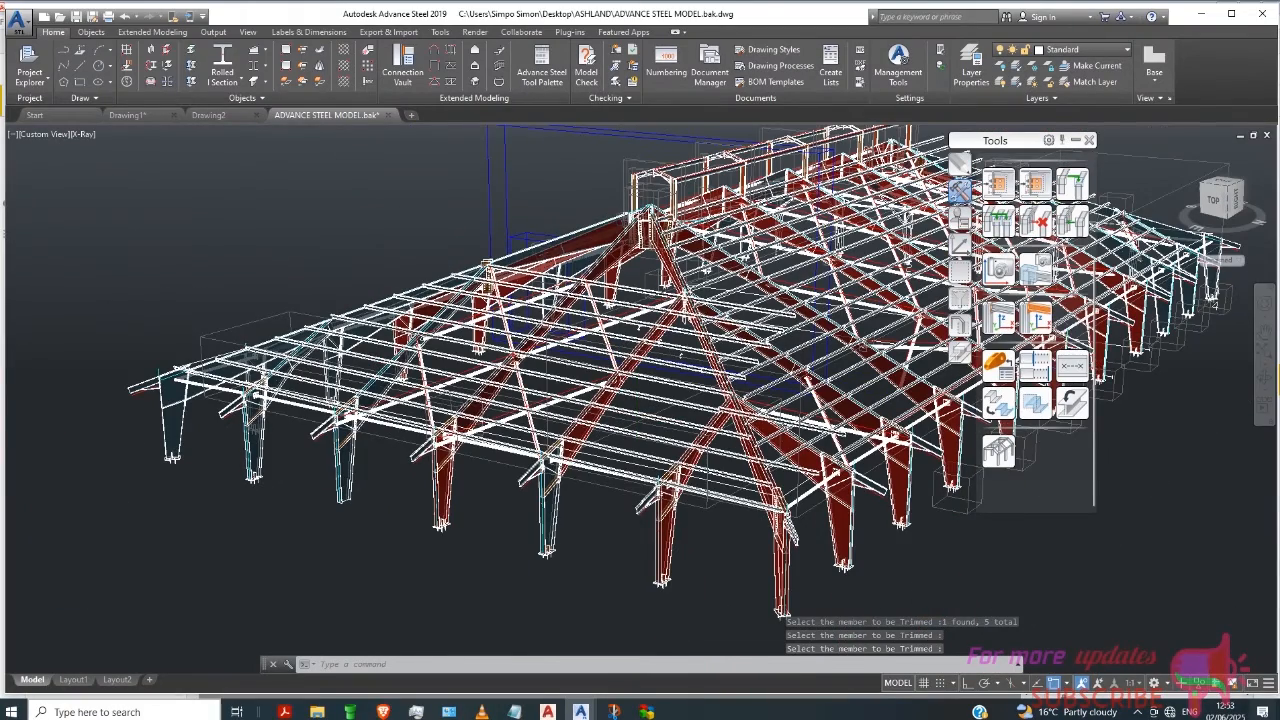
scroll(650, 410, "up", 2)
left_click(1027, 371)
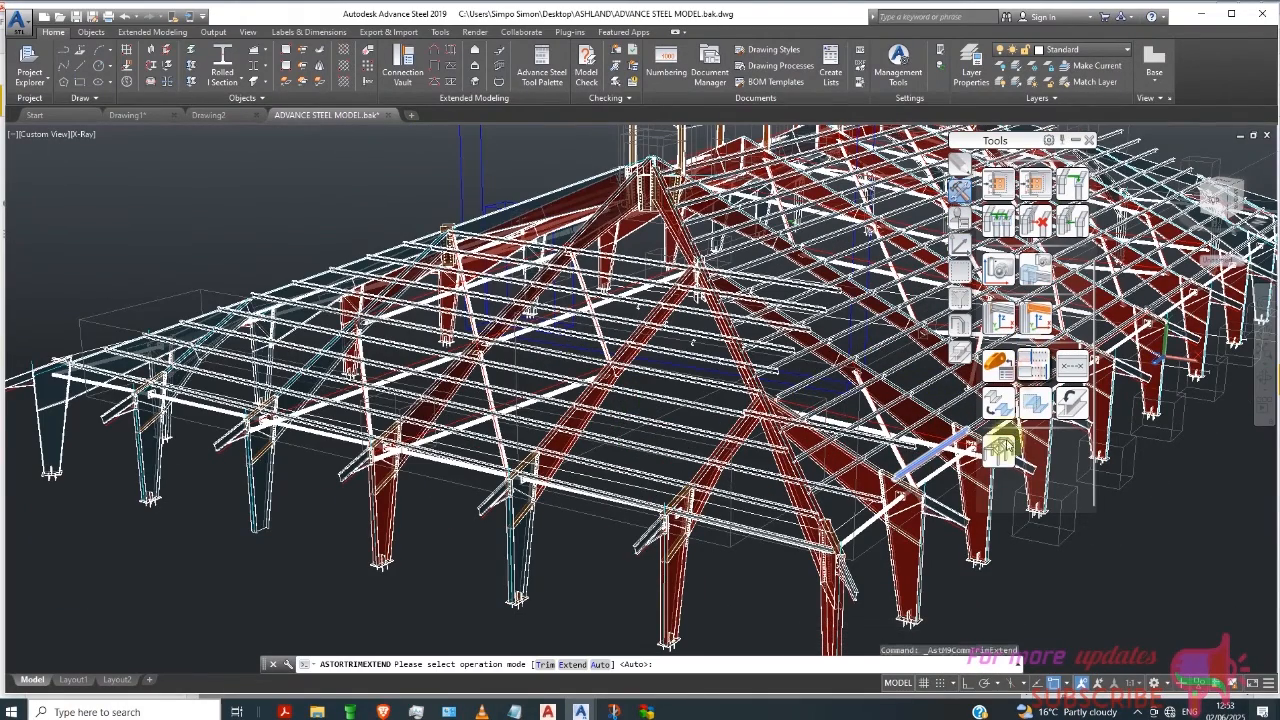
left_click(988, 550)
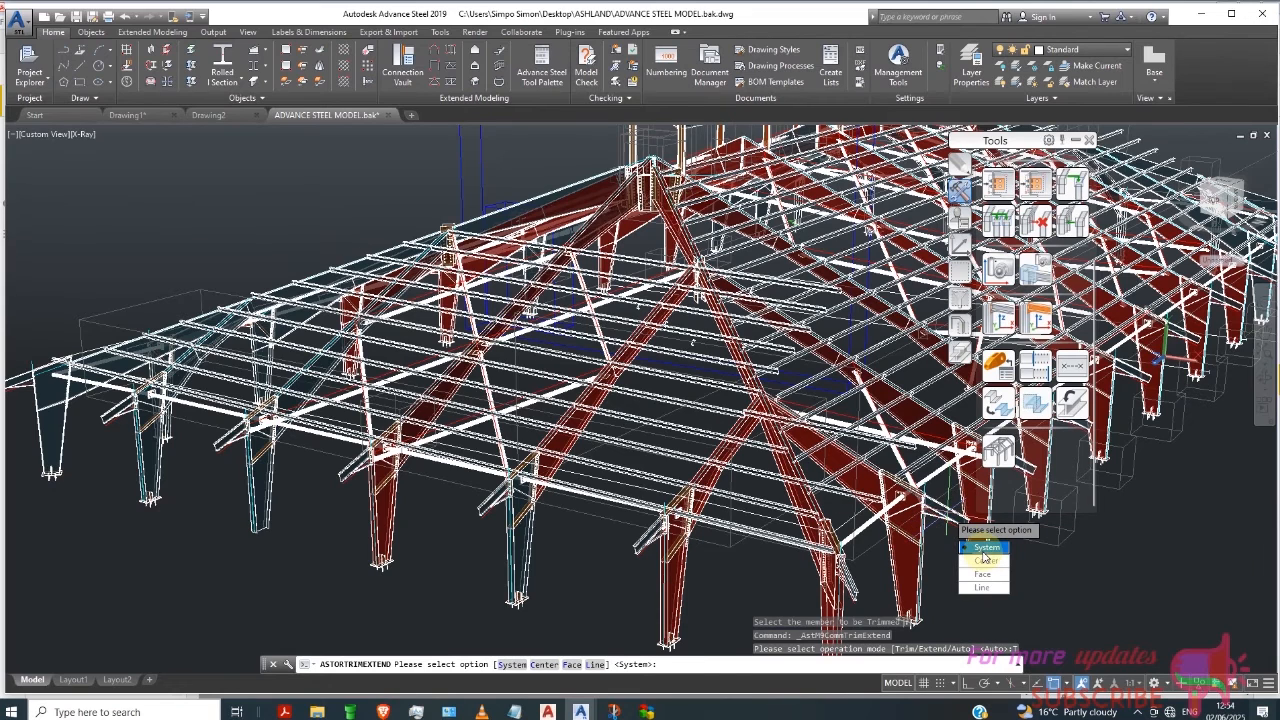
left_click(984, 550)
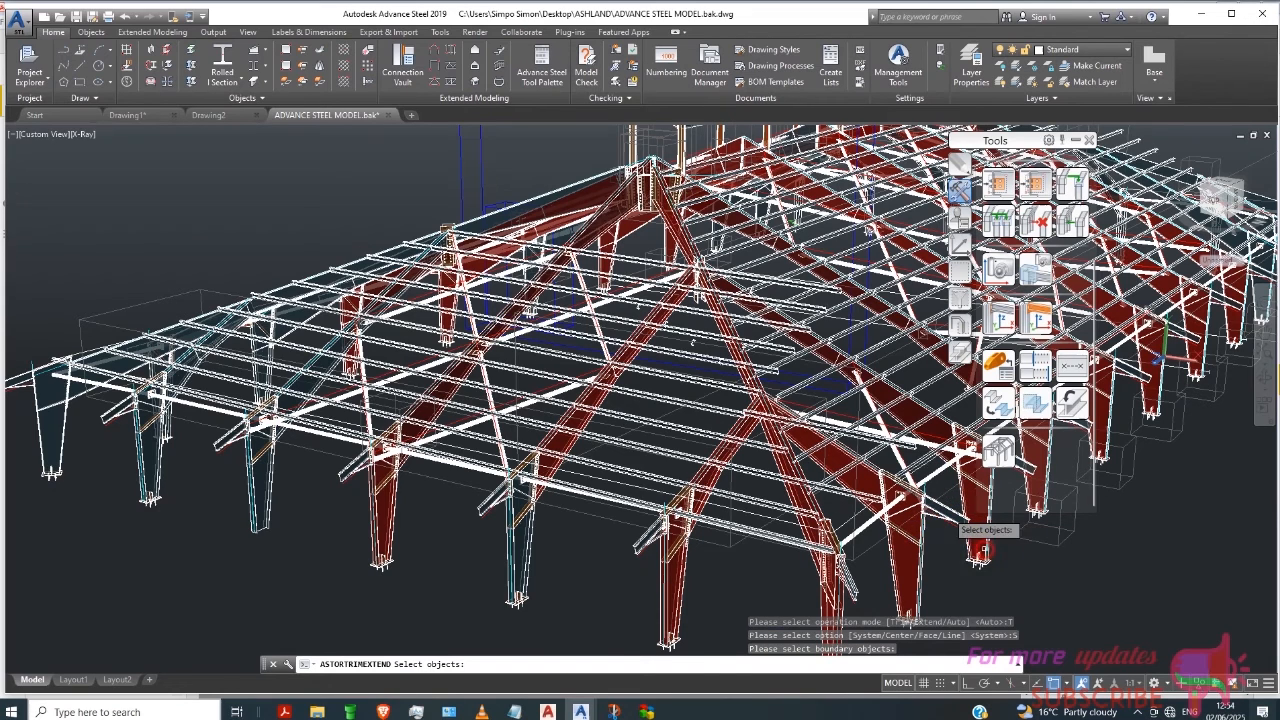
left_click(768, 437)
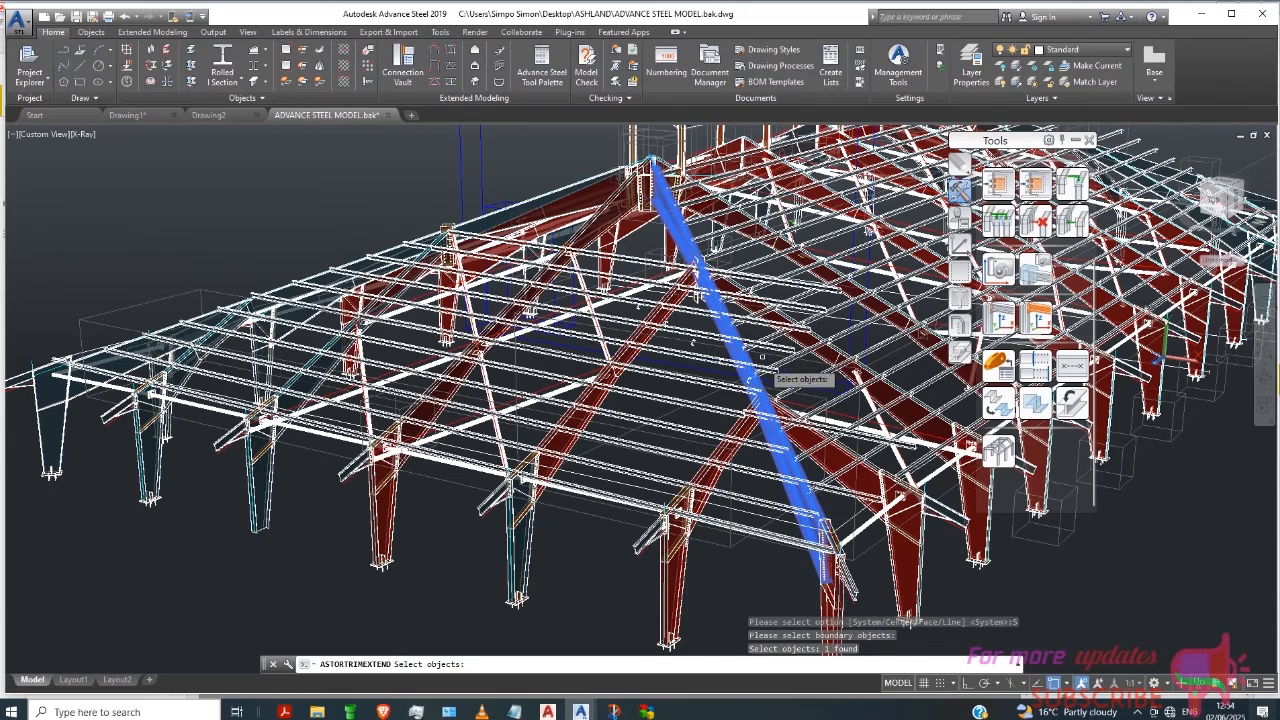
left_click(765, 368)
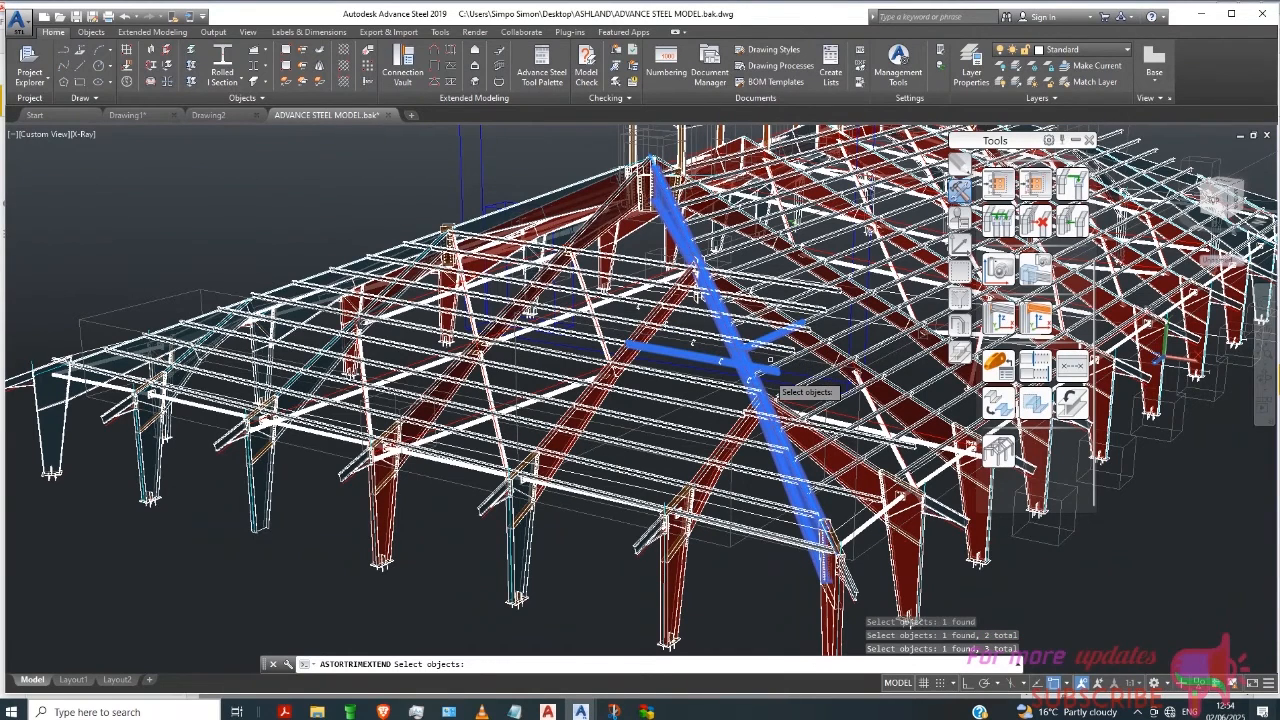
key("Escape")
key("Escape")
key("Escape")
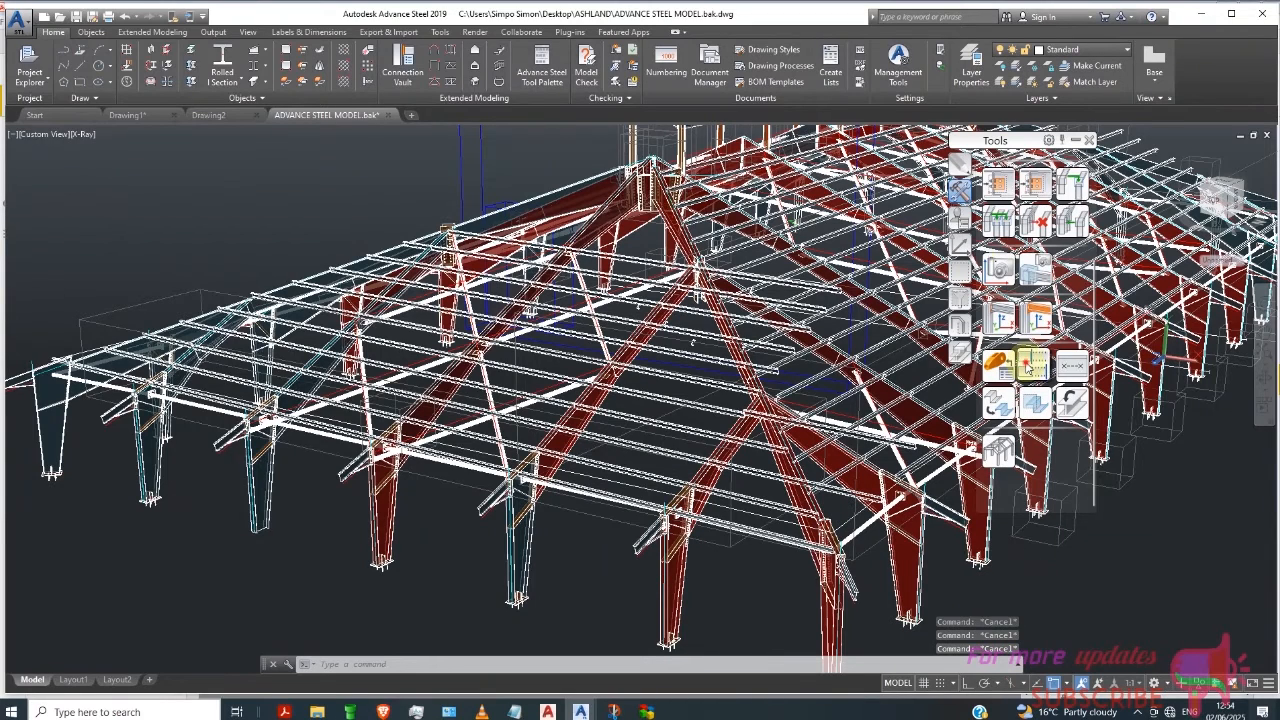
Step: Start a member trim with the System option, using the right-hand hip rafter and its five upper overhanging purlins as boundary objects
left_click(1030, 366)
left_click(1079, 549)
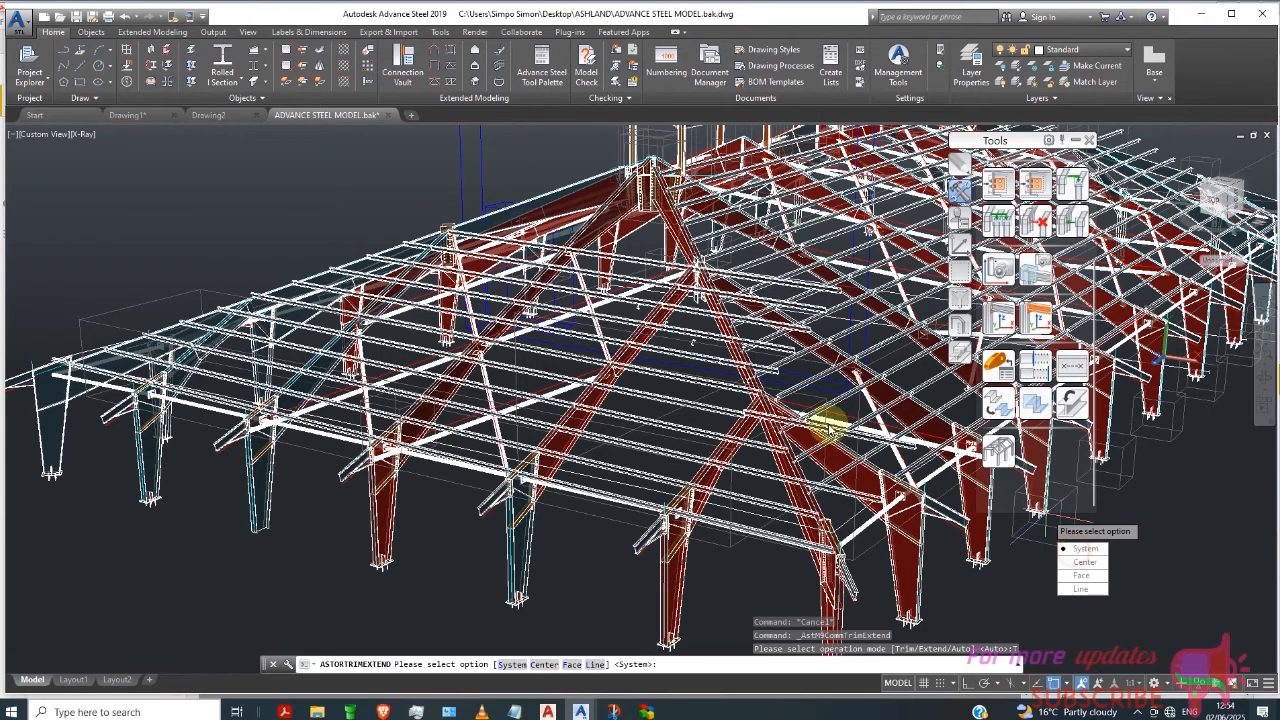
left_click(1074, 540)
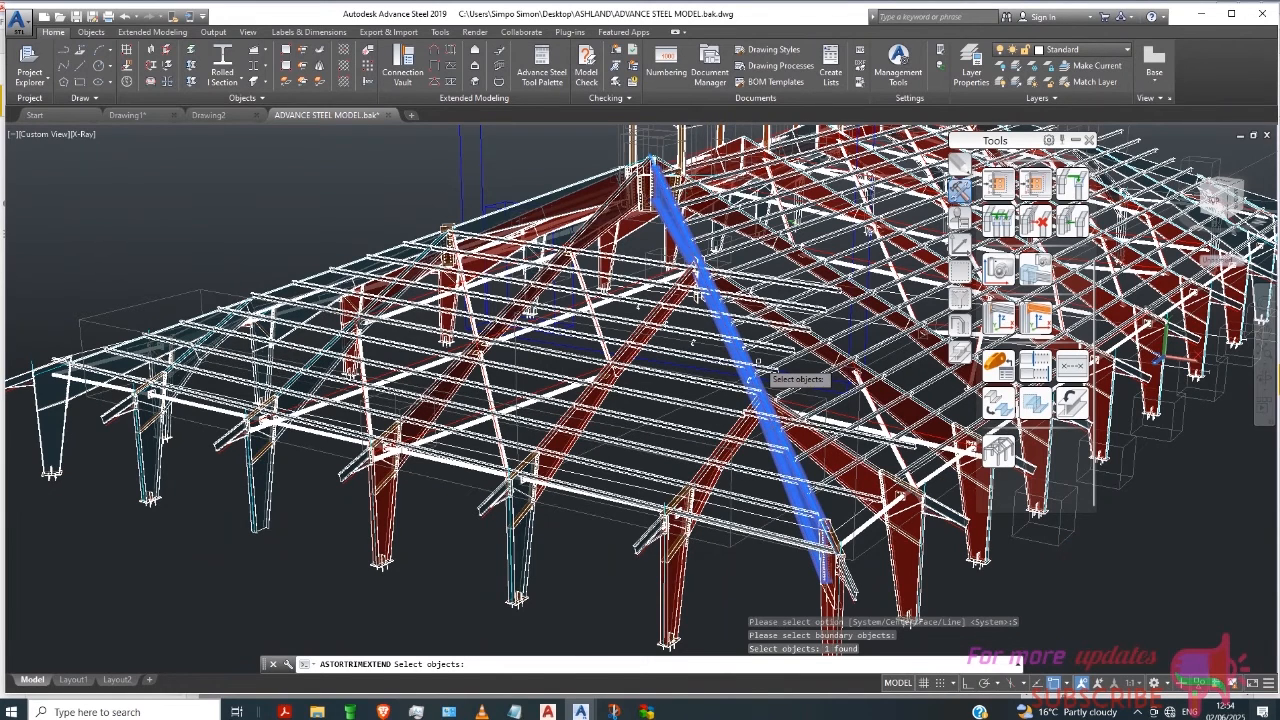
left_click(768, 370)
left_click(776, 370)
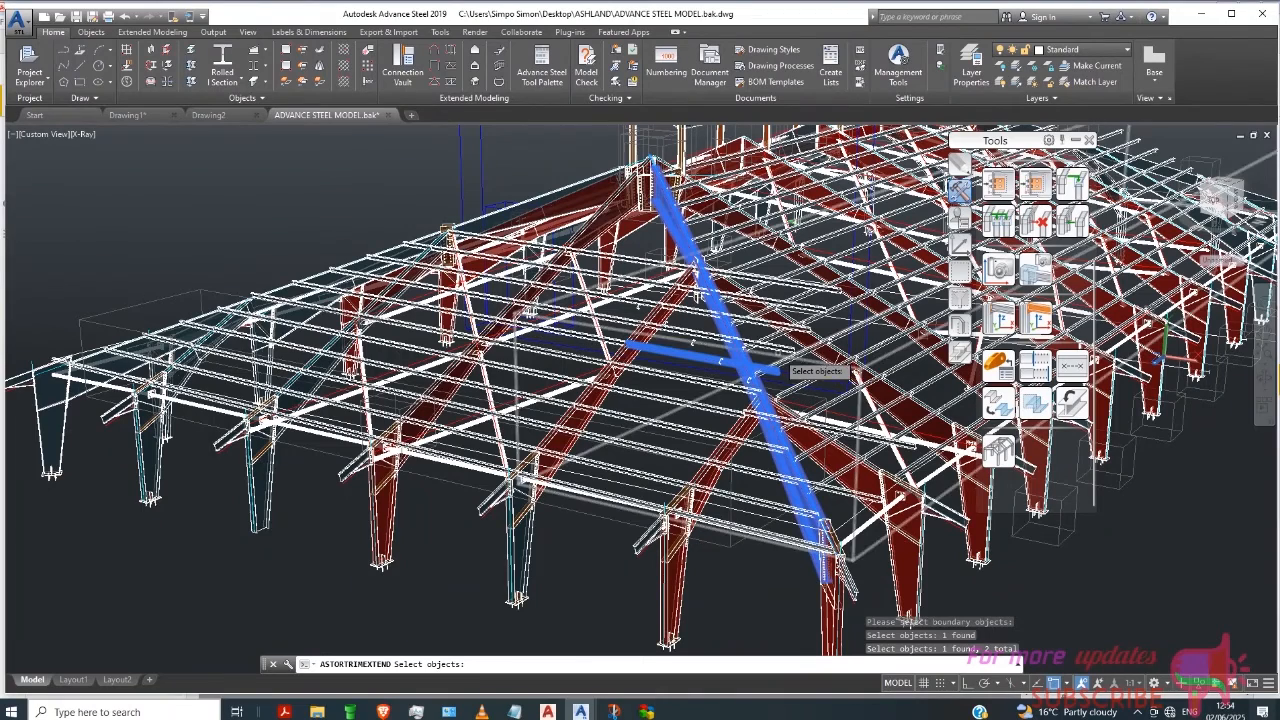
left_click(782, 350)
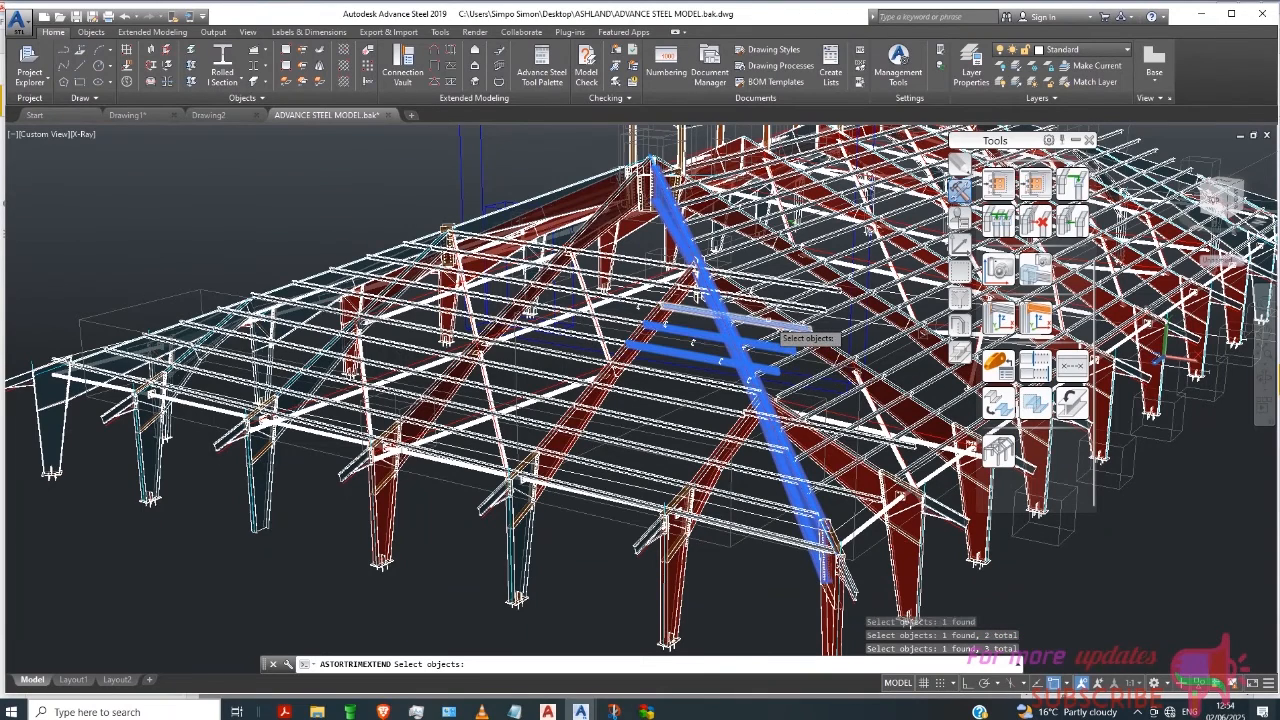
left_click(778, 326)
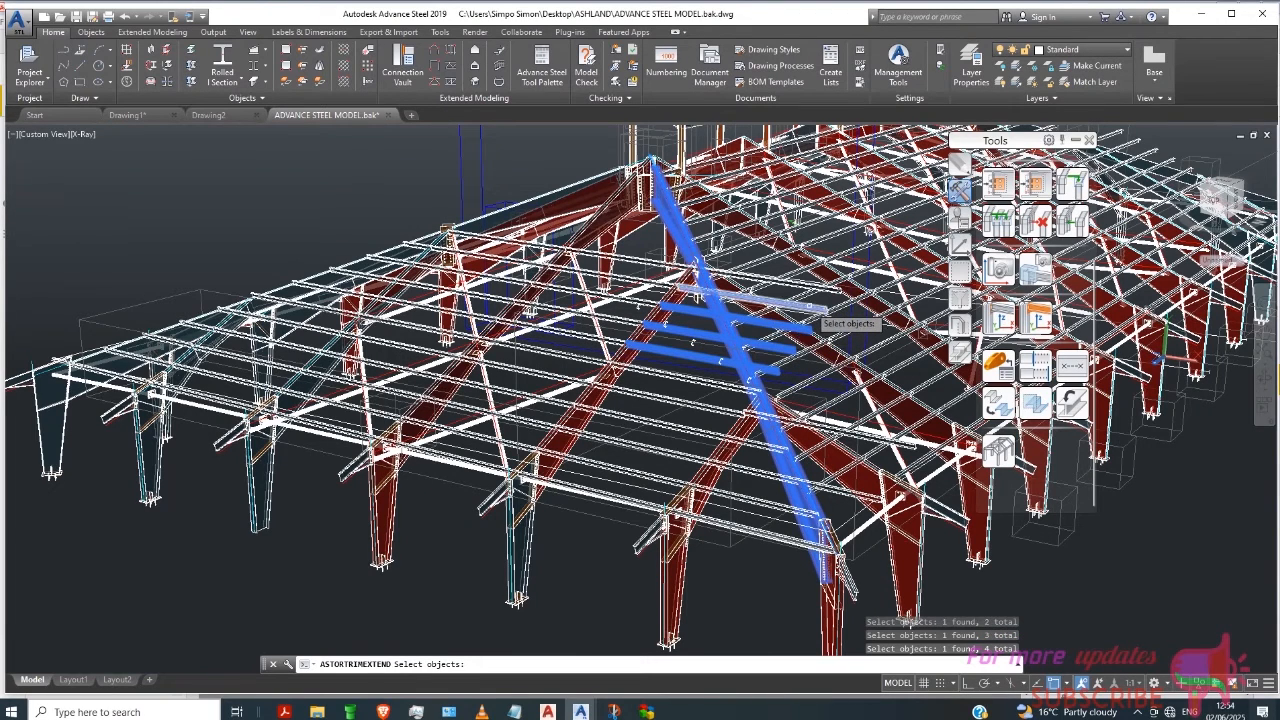
left_click(797, 297)
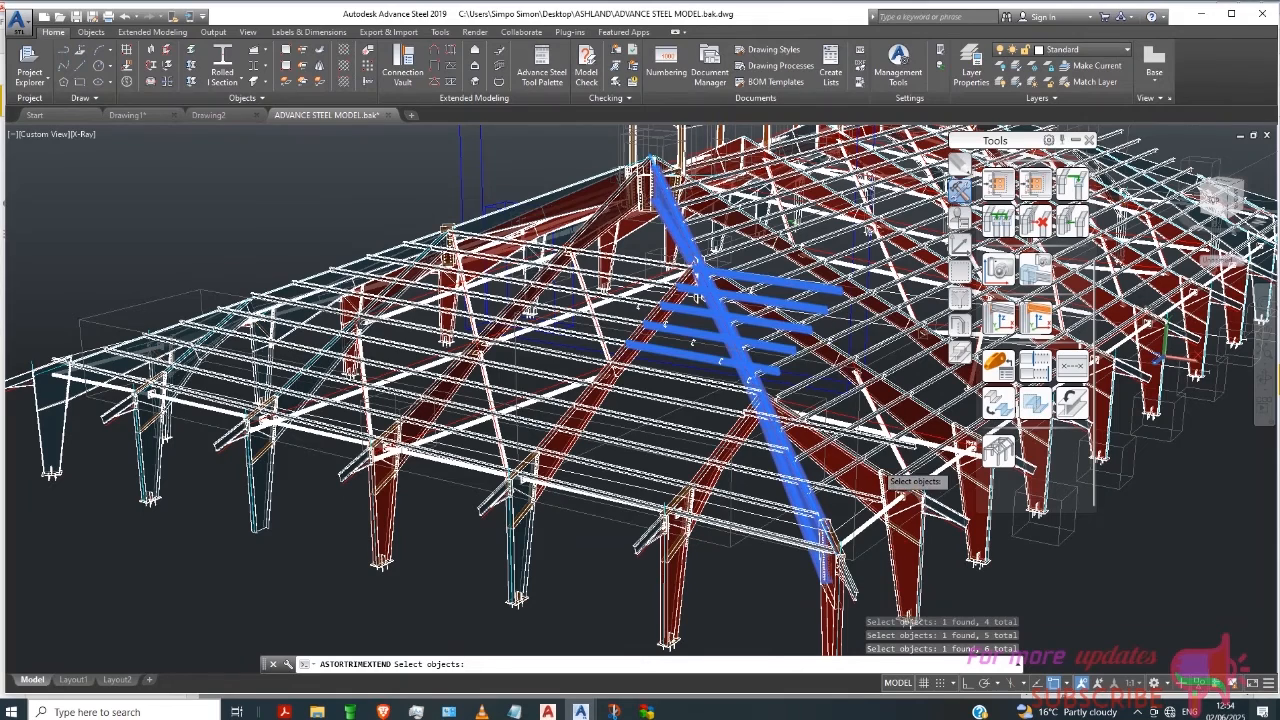
key("Return")
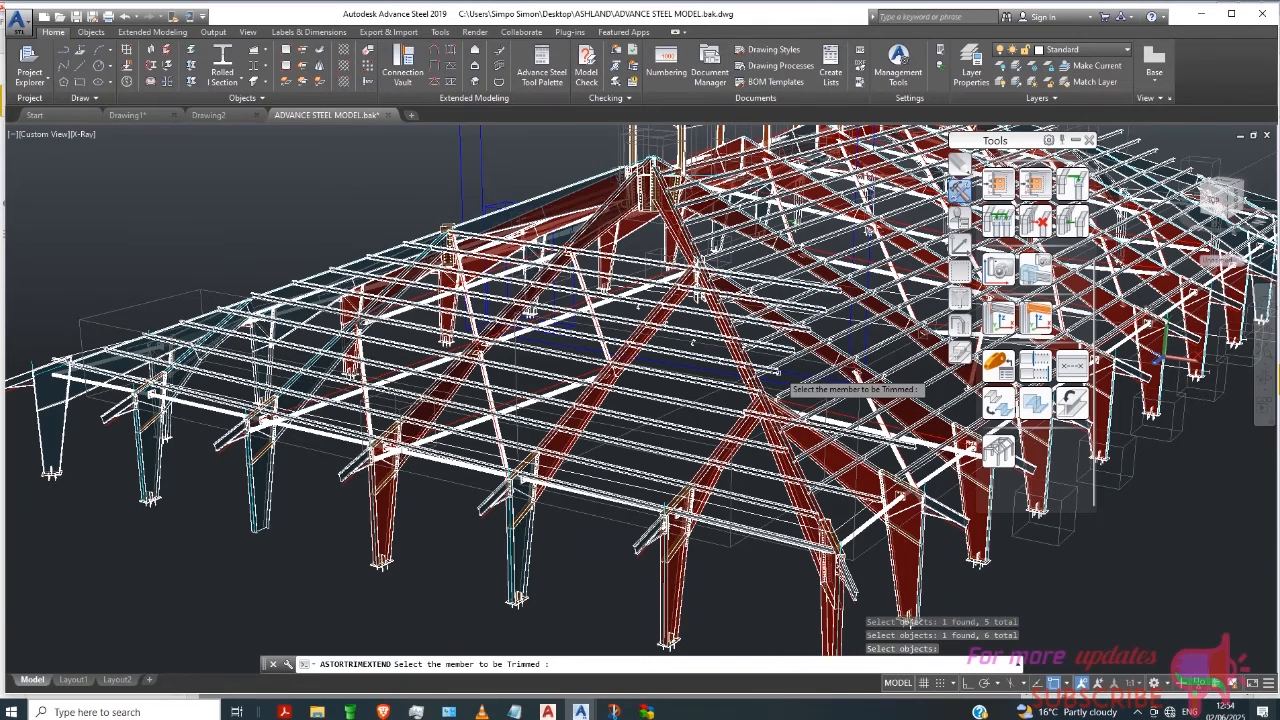
Step: Trim the overhanging ends of the five upper purlins back to the hip rafter and end the command
left_click(781, 370)
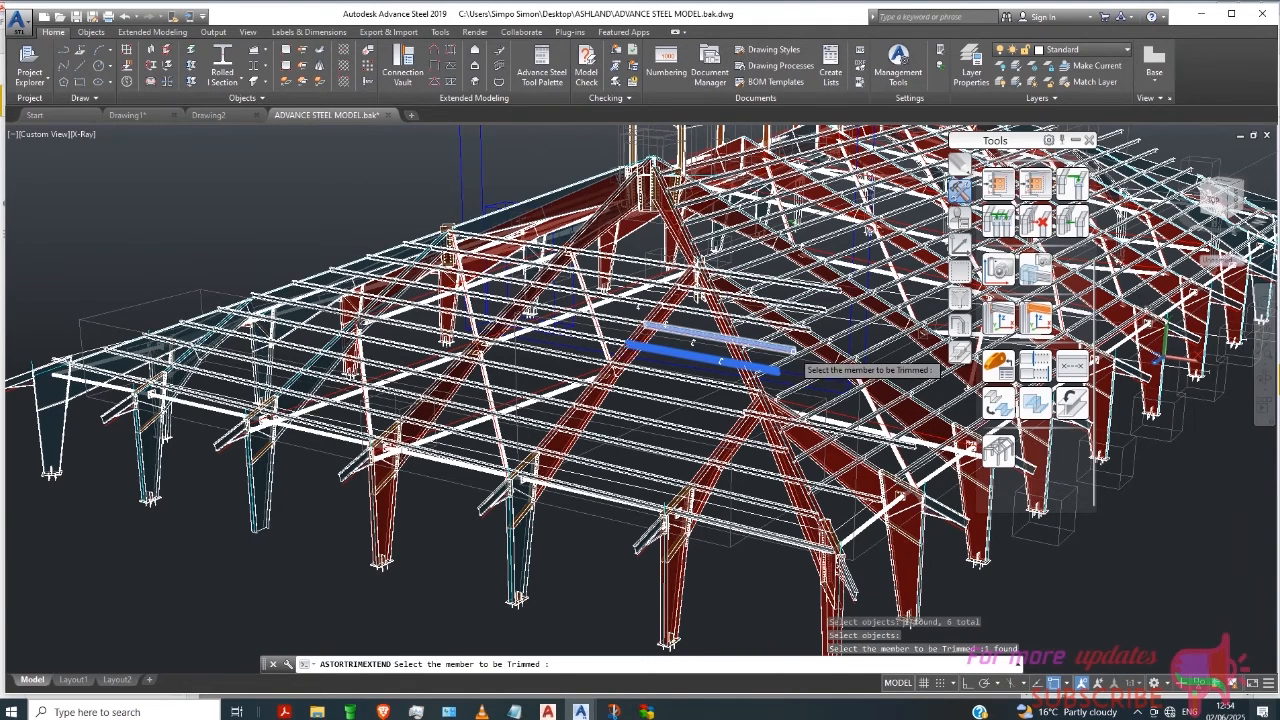
left_click(795, 350)
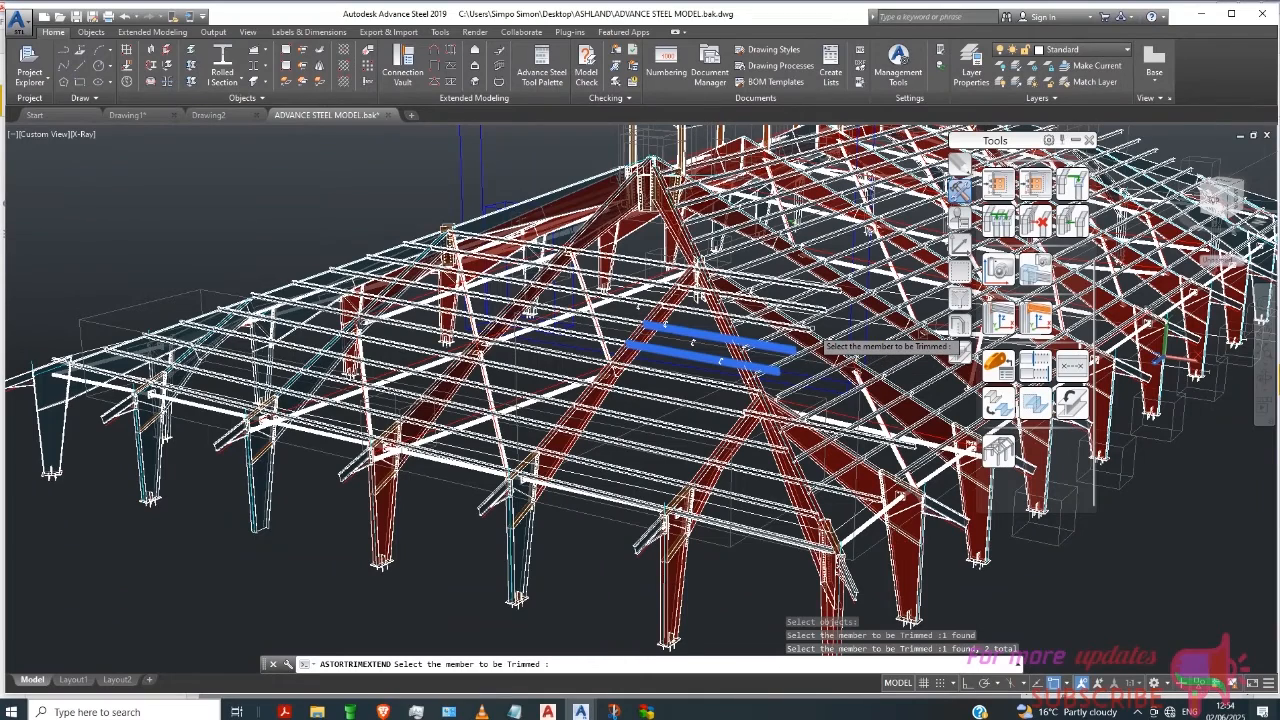
left_click(812, 330)
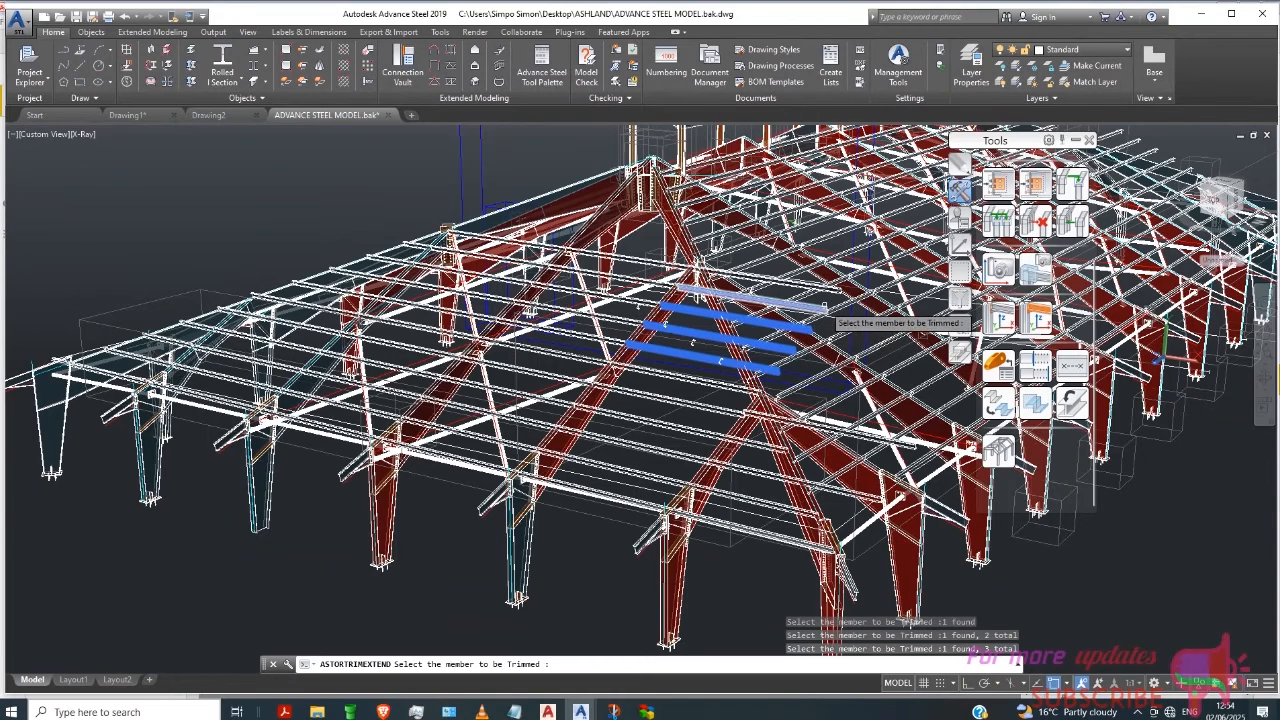
left_click(828, 312)
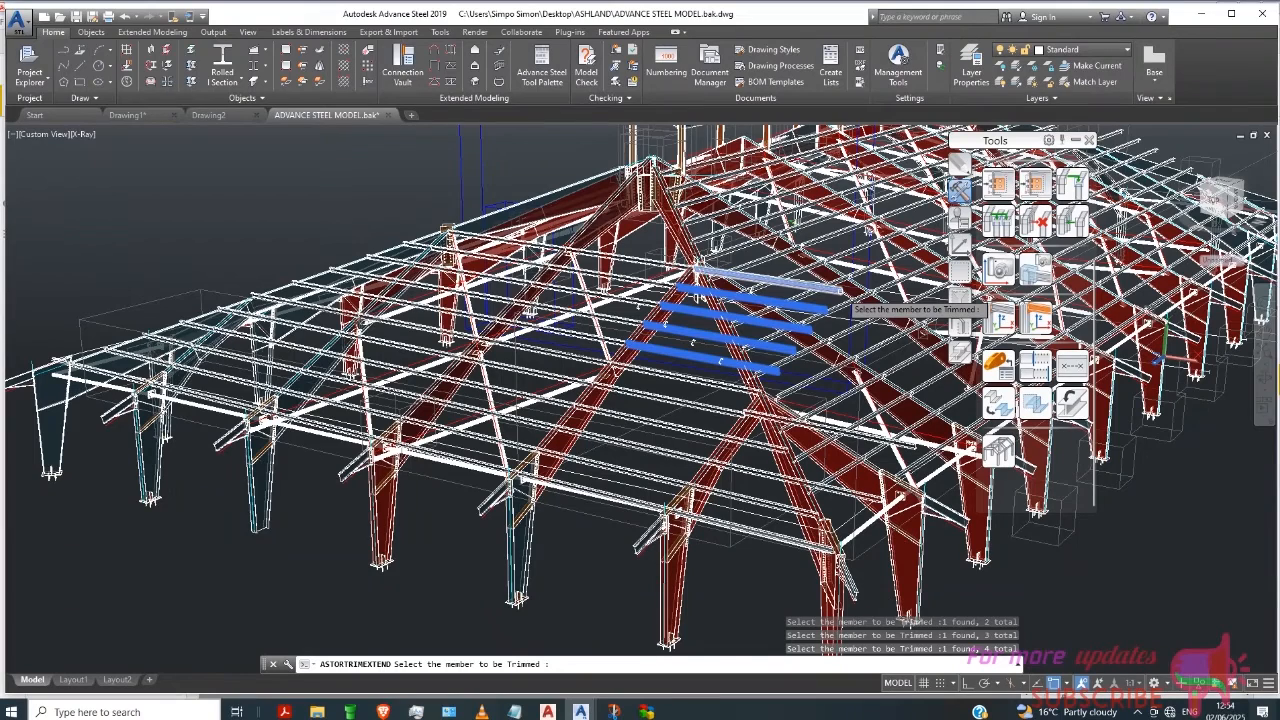
left_click(840, 292)
key("Return")
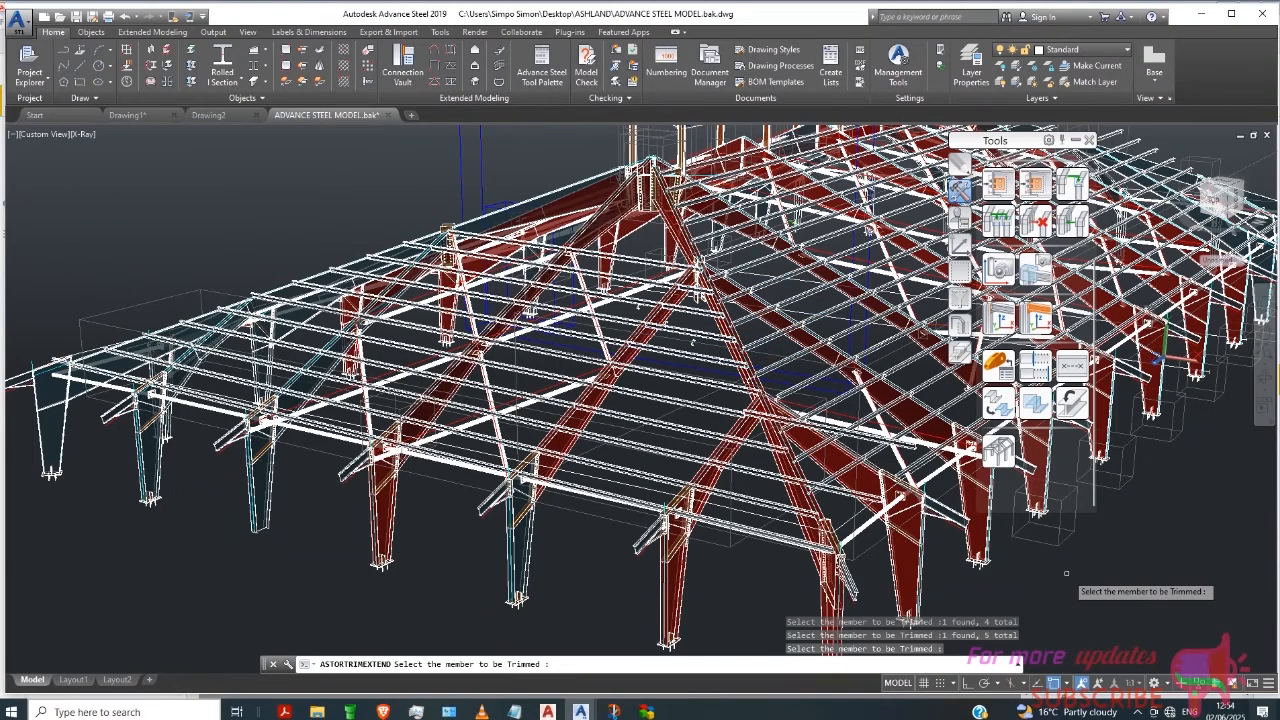
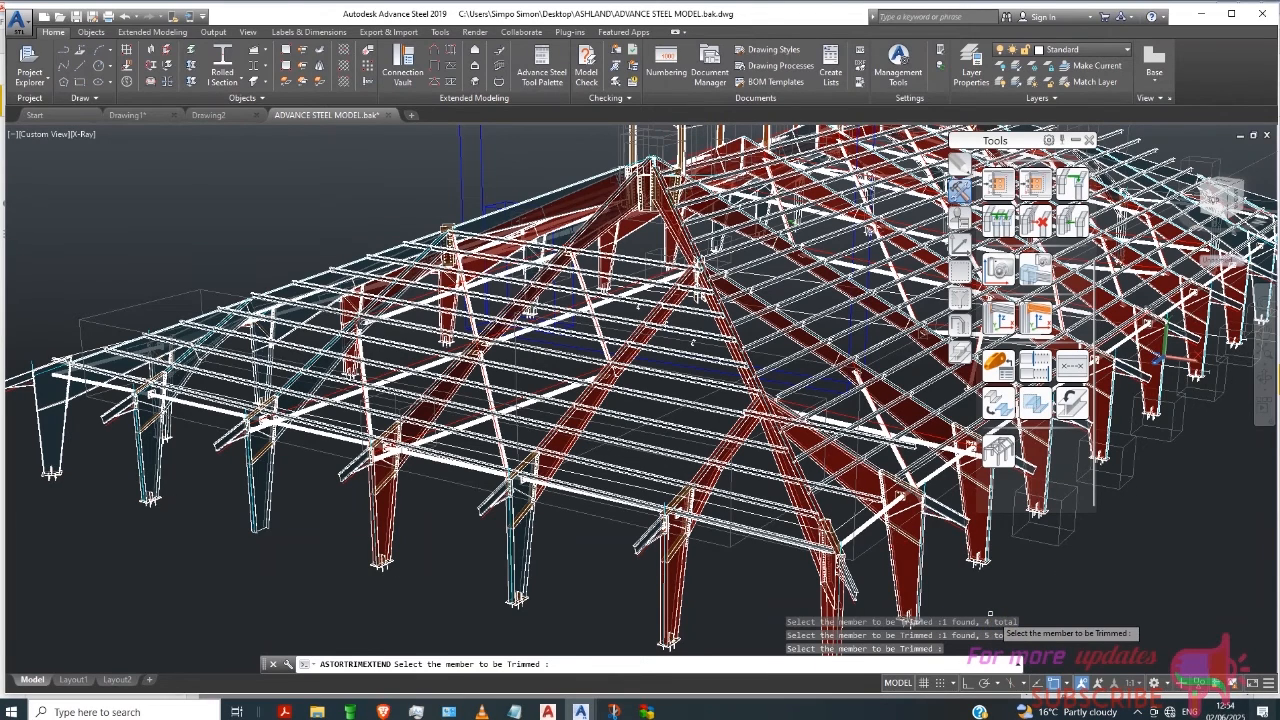
key("Escape")
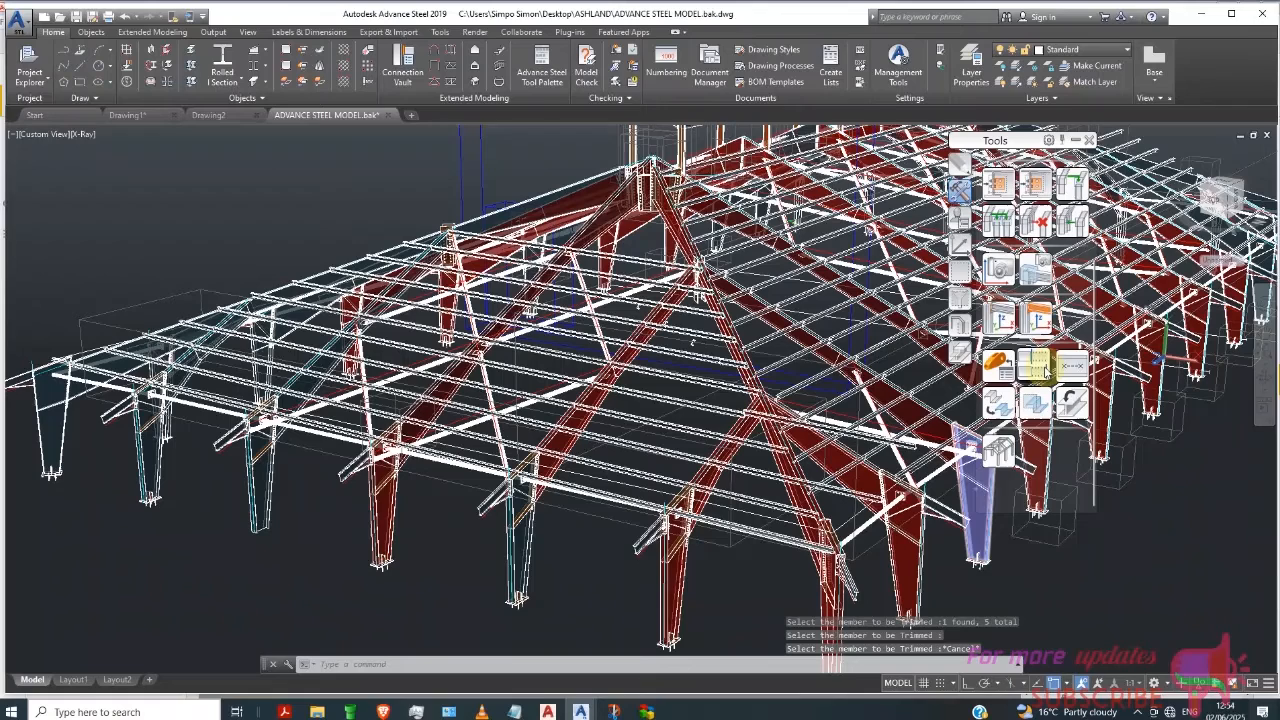
Step: Start another System-option trim with the same hip rafter and the two lower overhanging purlins as boundary objects
left_click(999, 455)
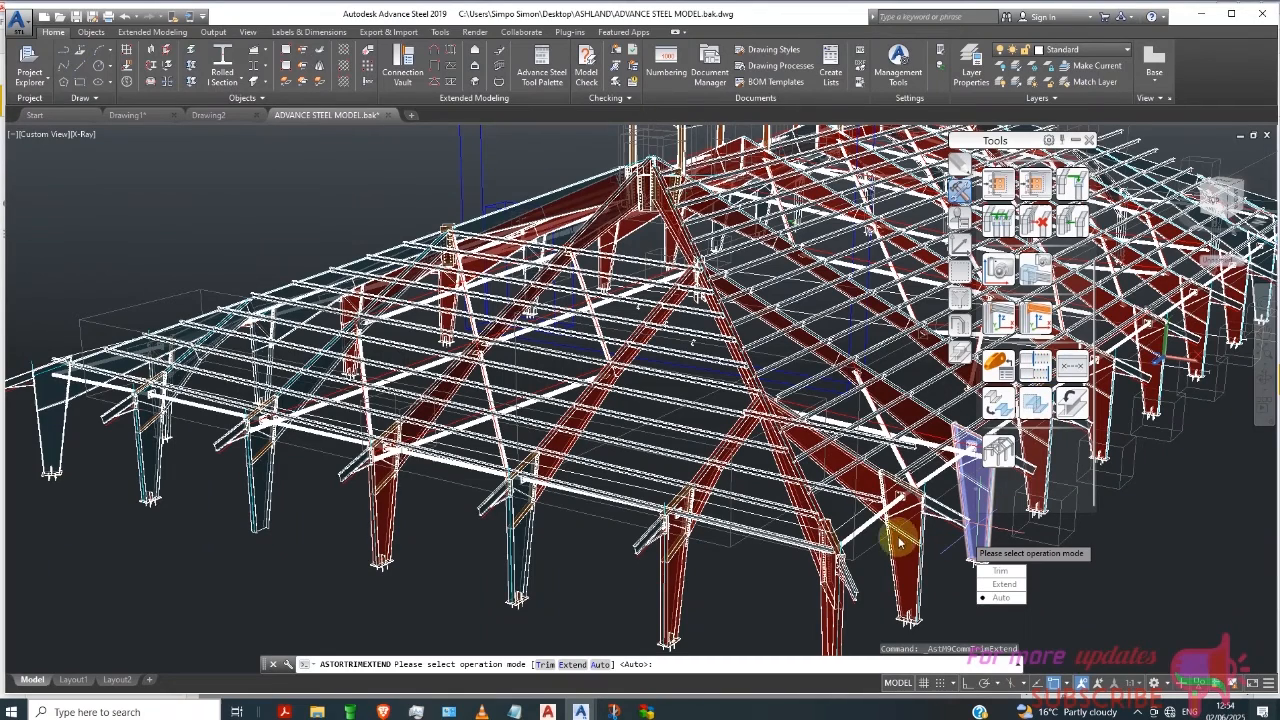
left_click(1000, 570)
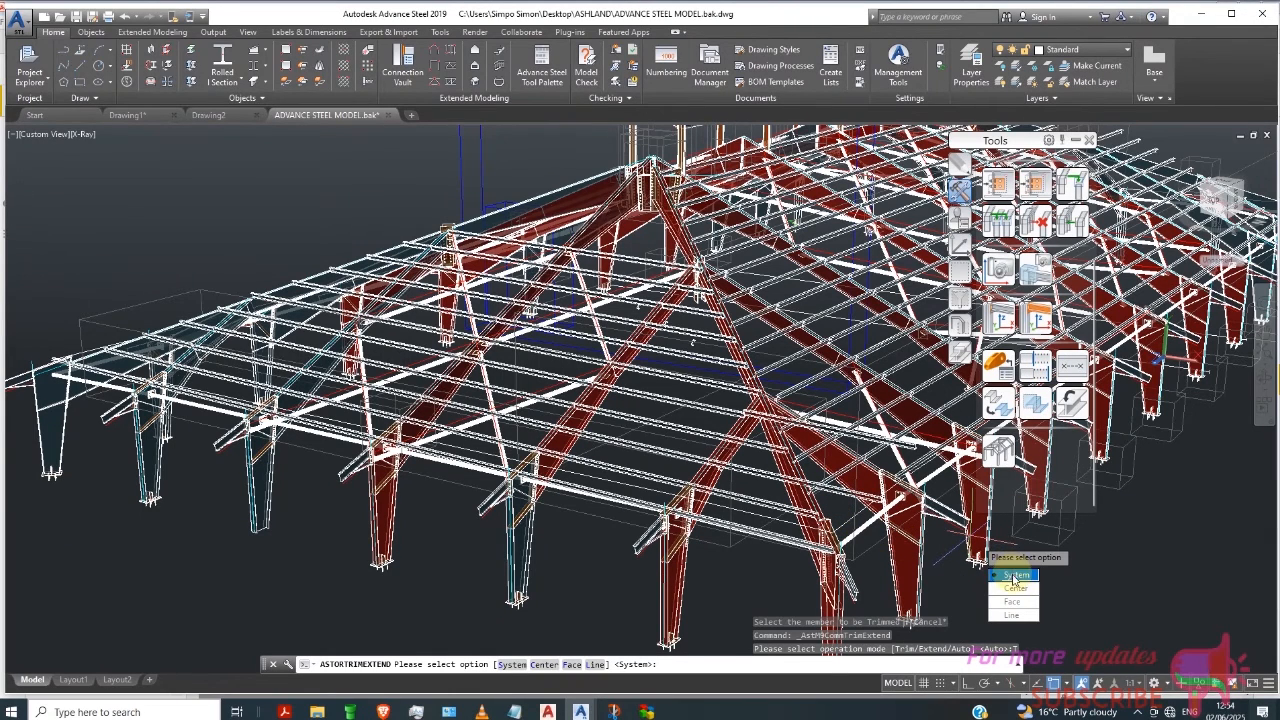
left_click(1014, 577)
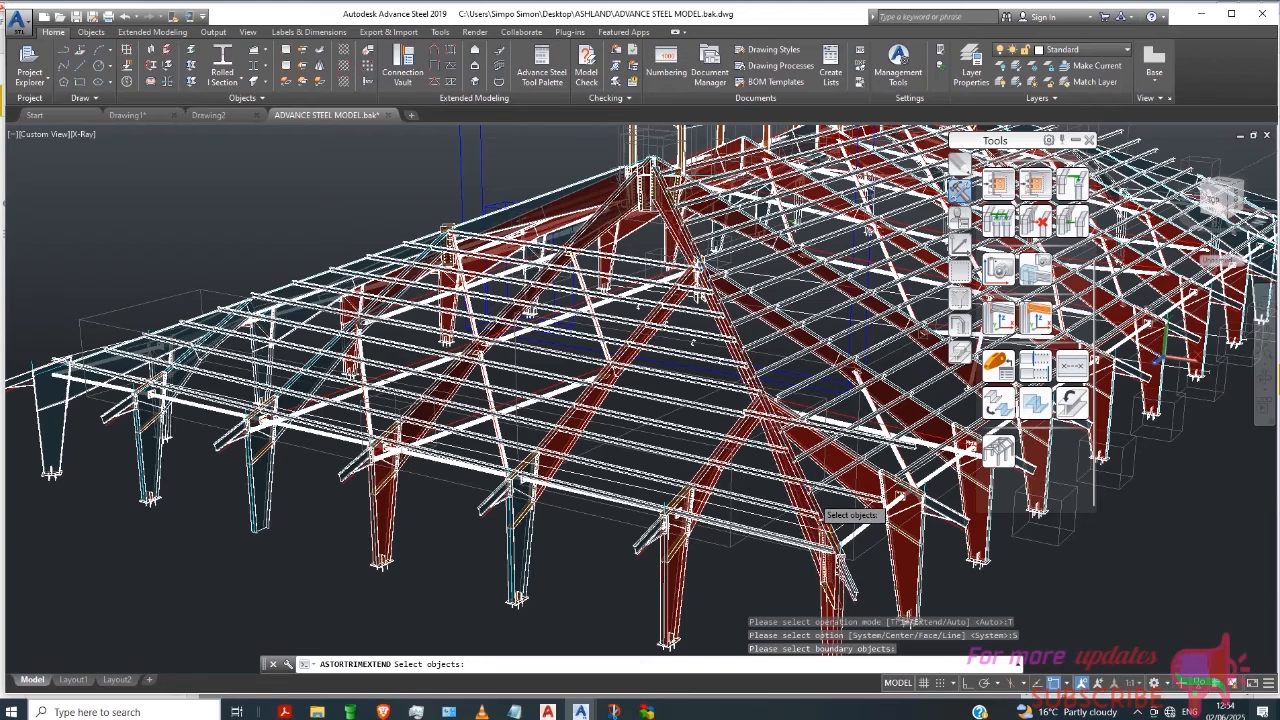
left_click(822, 496)
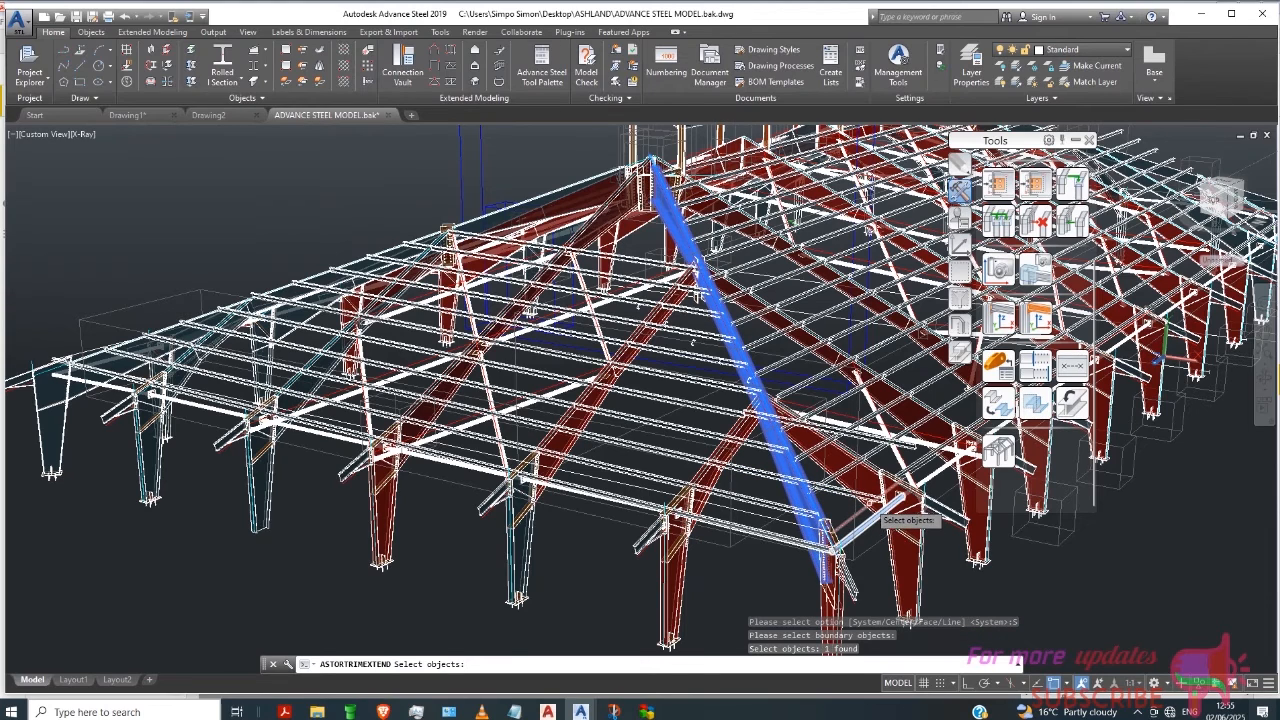
left_click(888, 498)
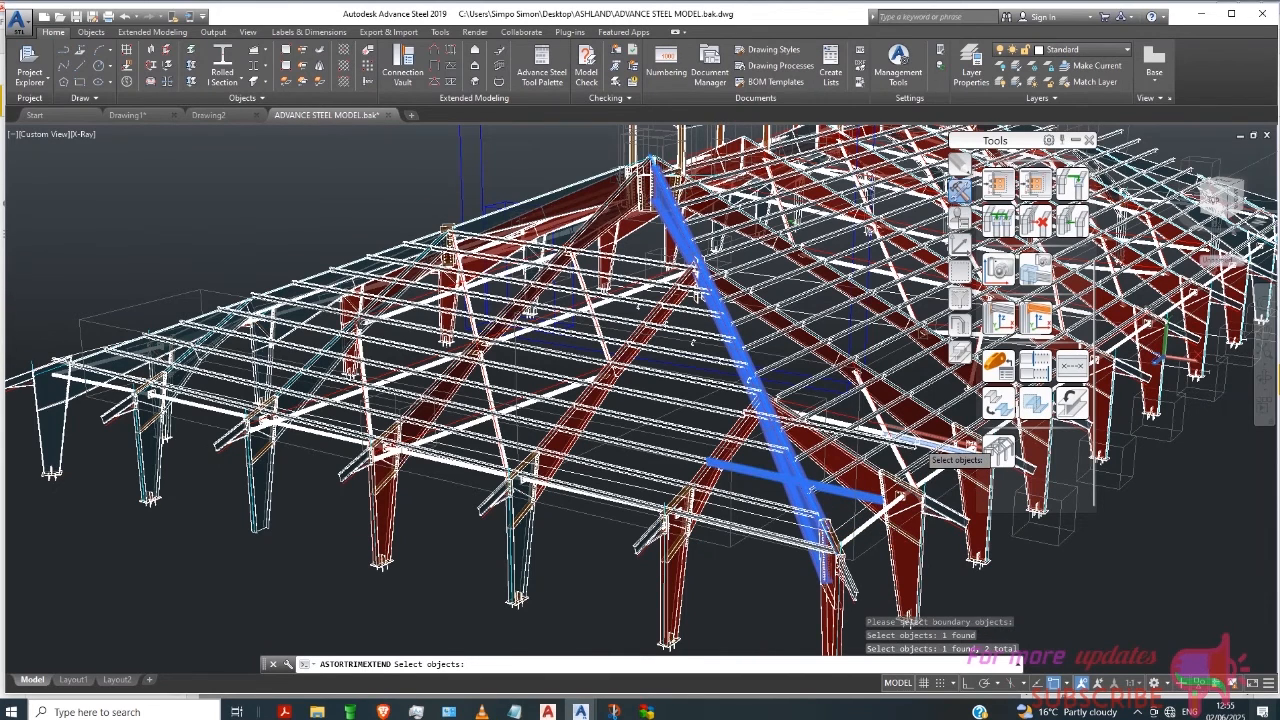
left_click(915, 450)
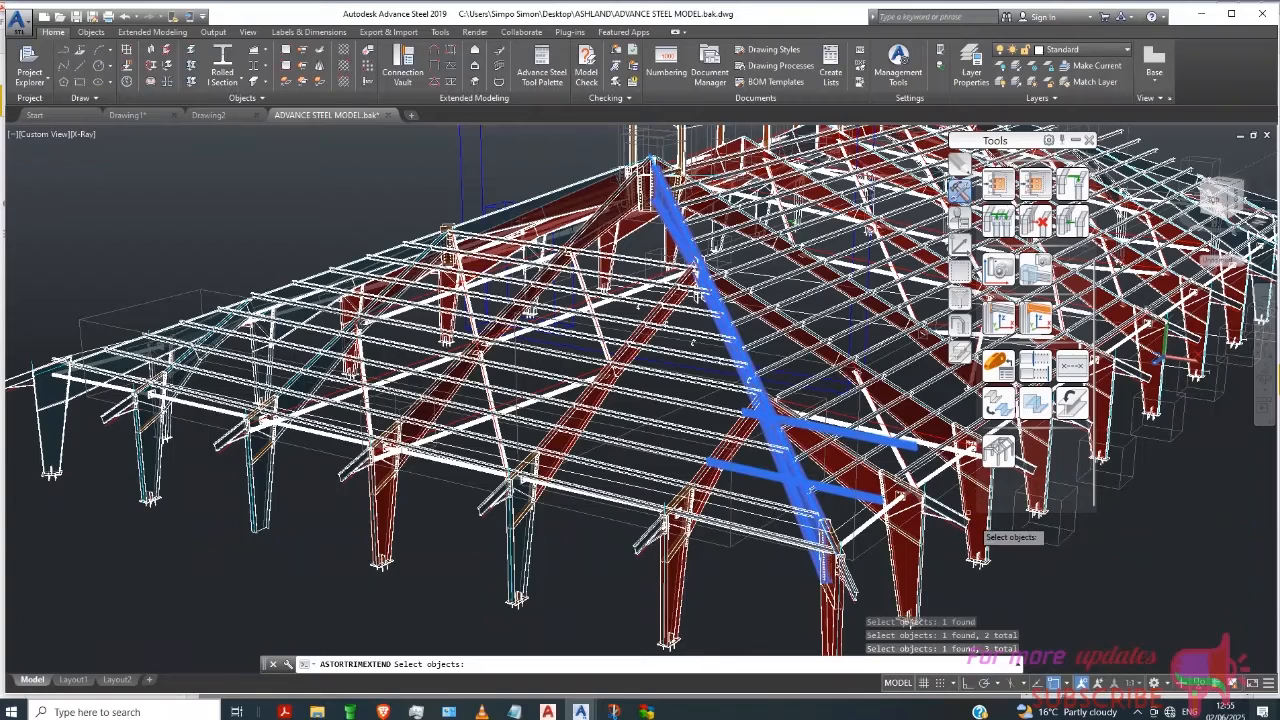
key("Return")
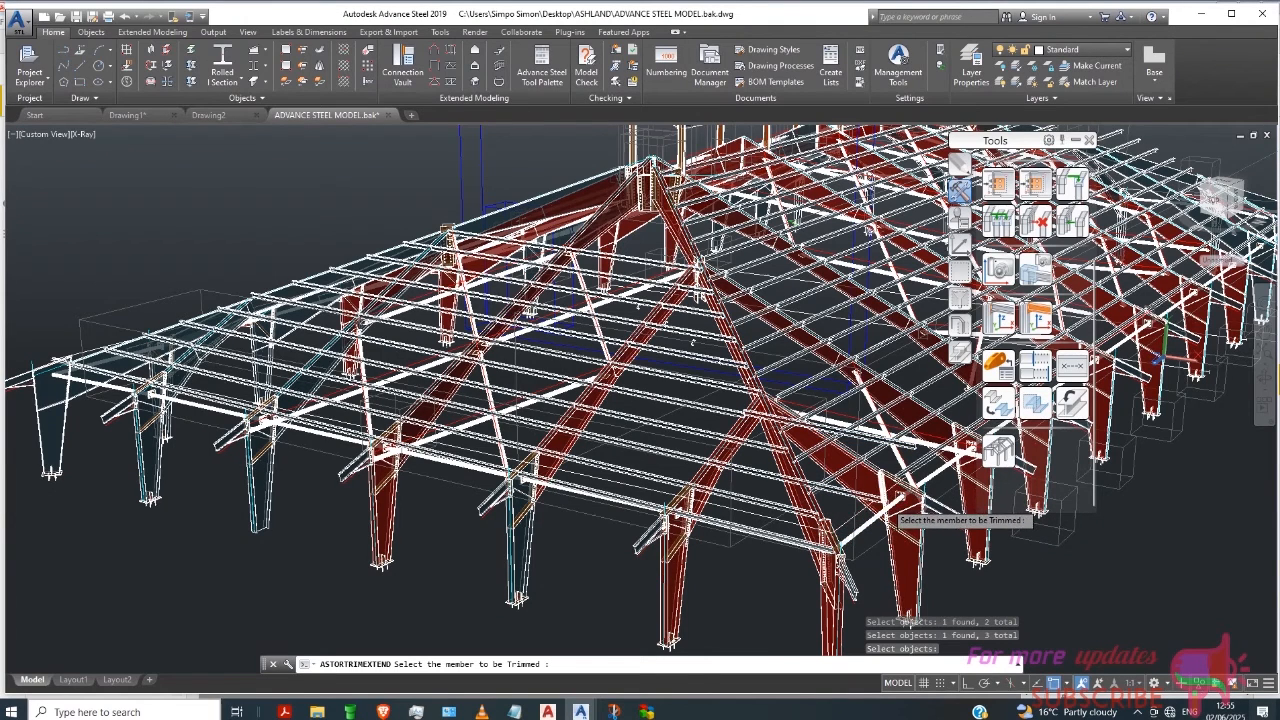
Step: Trim the two lower purlins back to the hip rafter and end the command
left_click(882, 502)
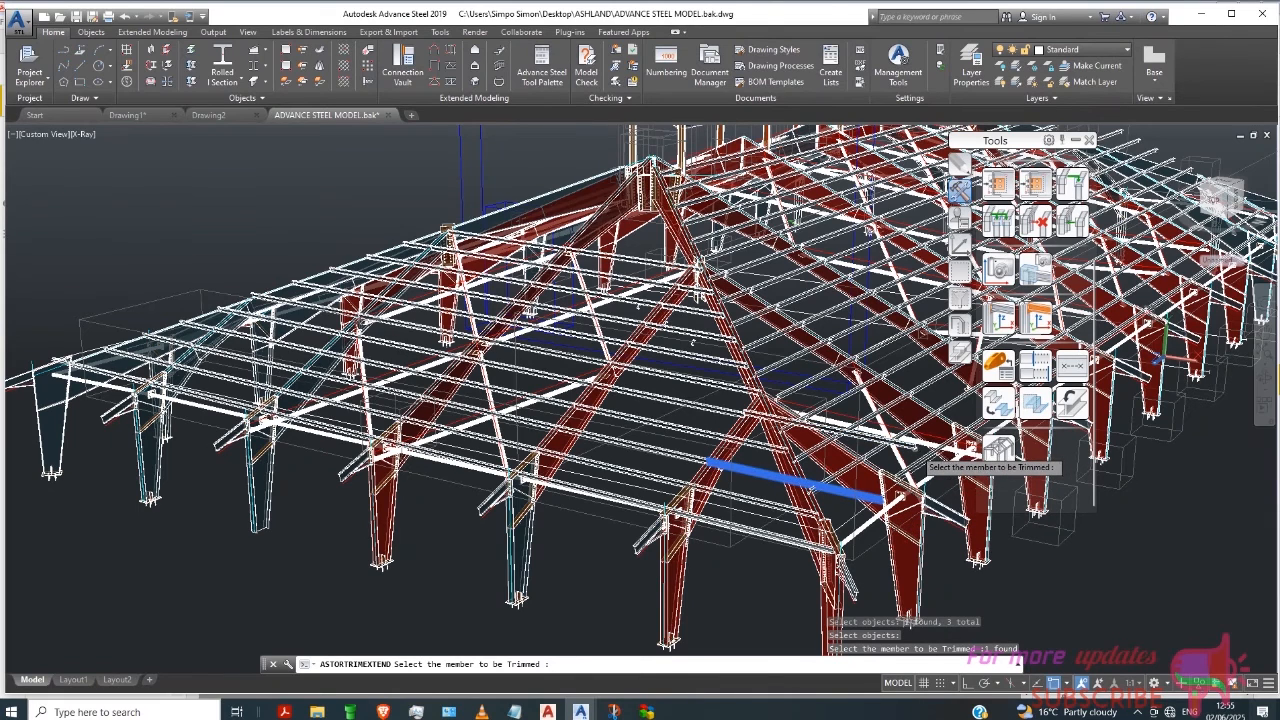
left_click(912, 447)
key("Return")
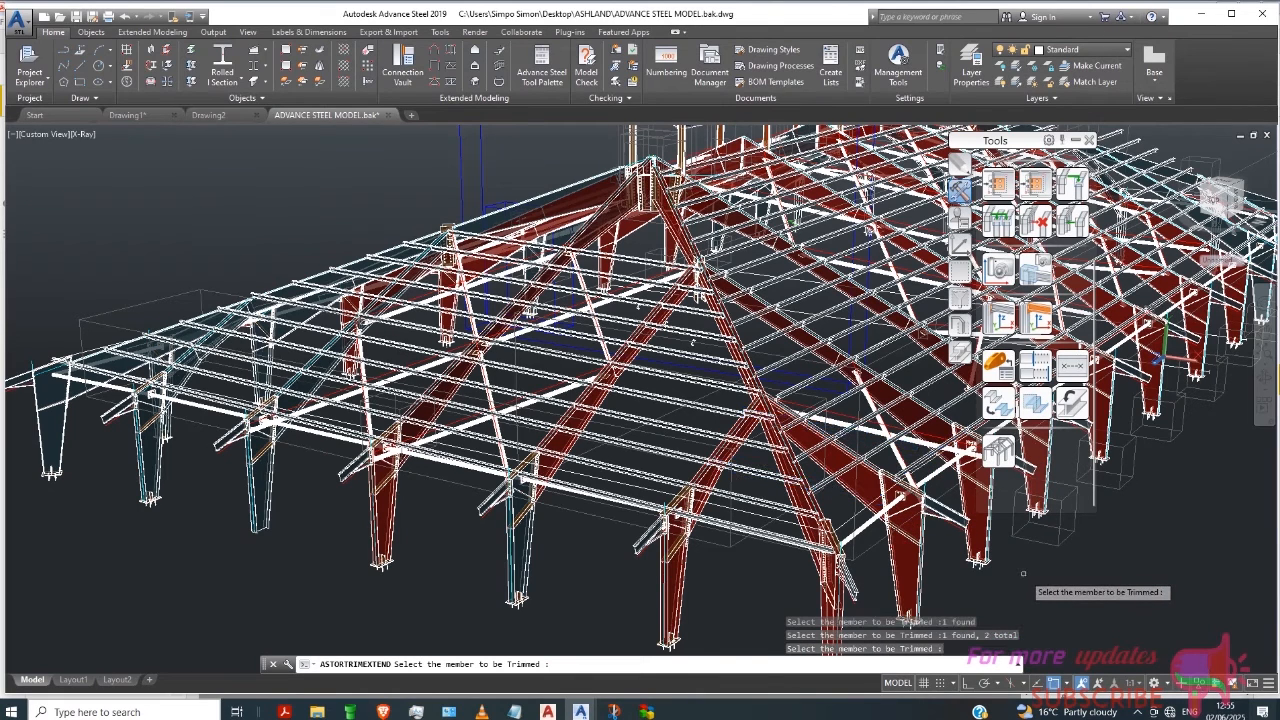
key("Escape")
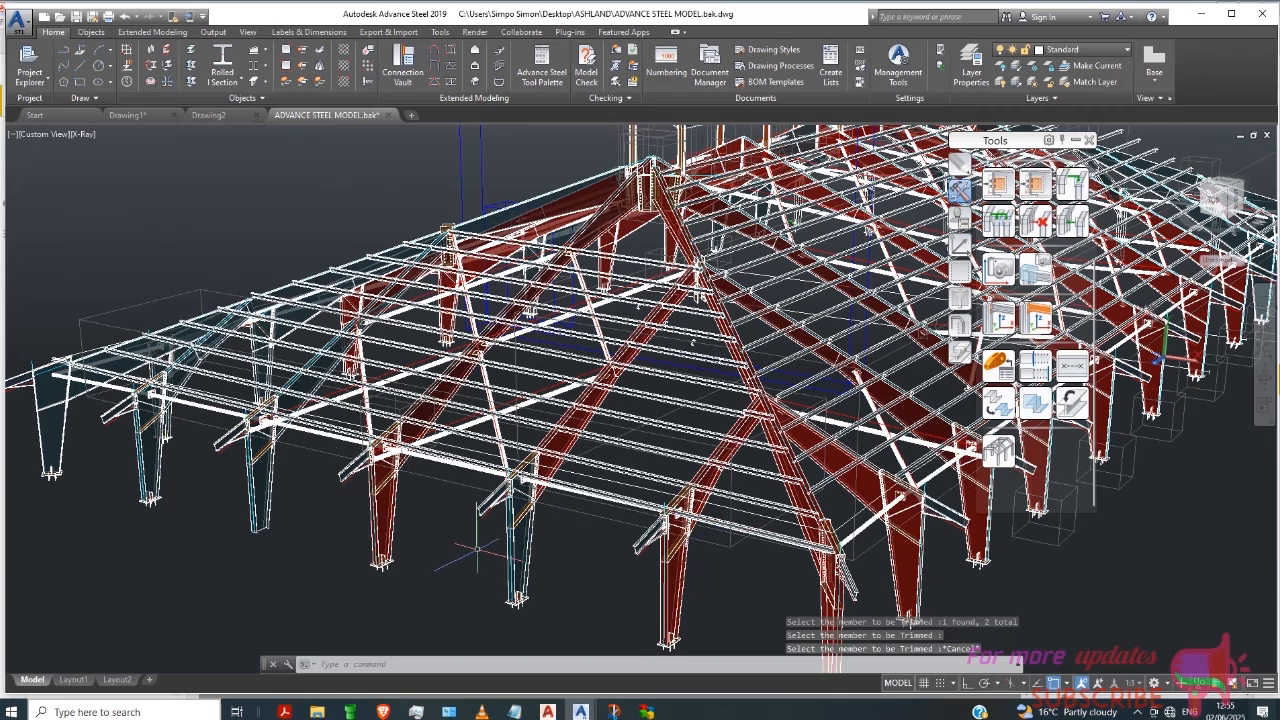
Step: Start a copy of the uppermost hip-end purlin, taking the hip-rafter end of the next lower purlin as base point
scroll(365, 462, "down", 2)
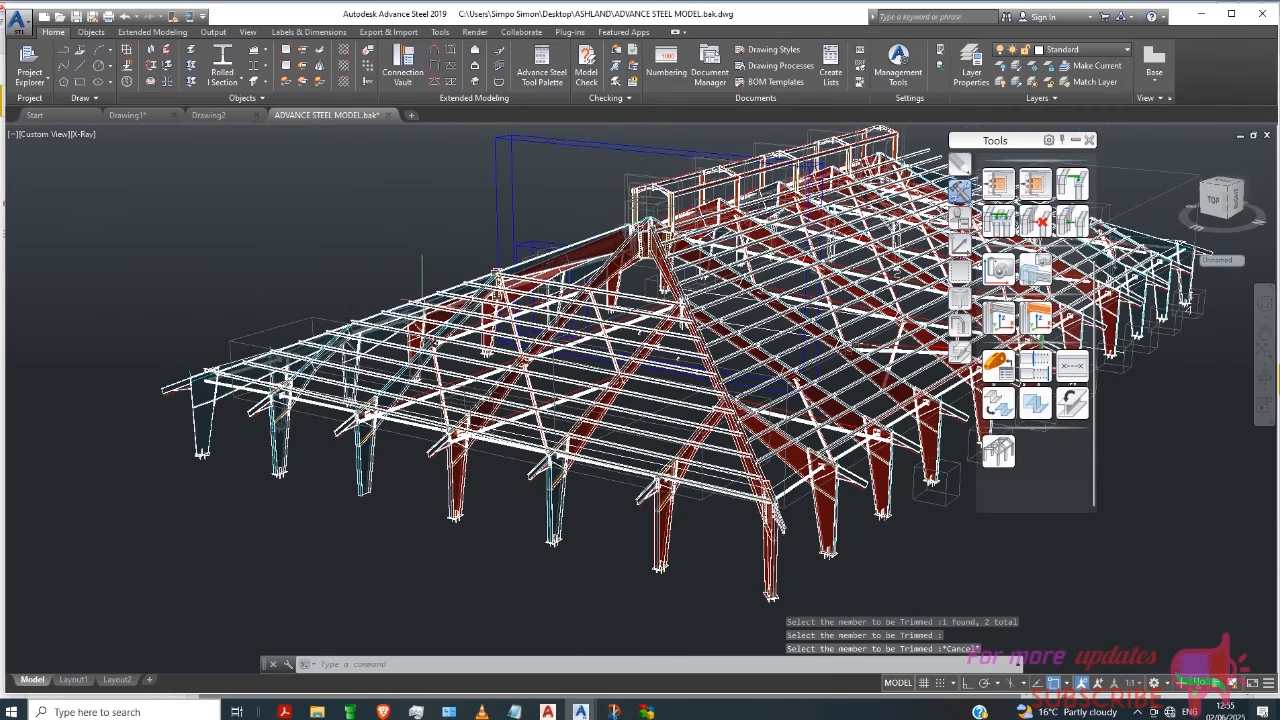
middle_click_drag(484, 207, 434, 280, "shift")
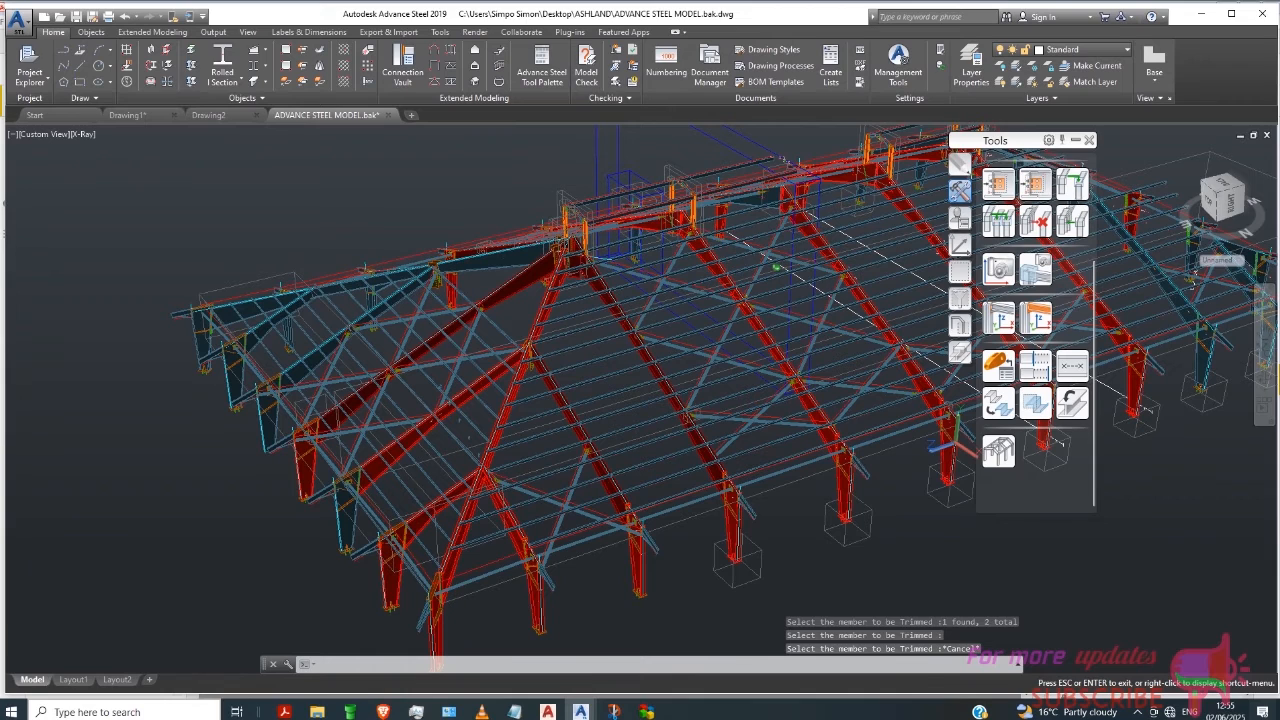
scroll(604, 398, "up", 1)
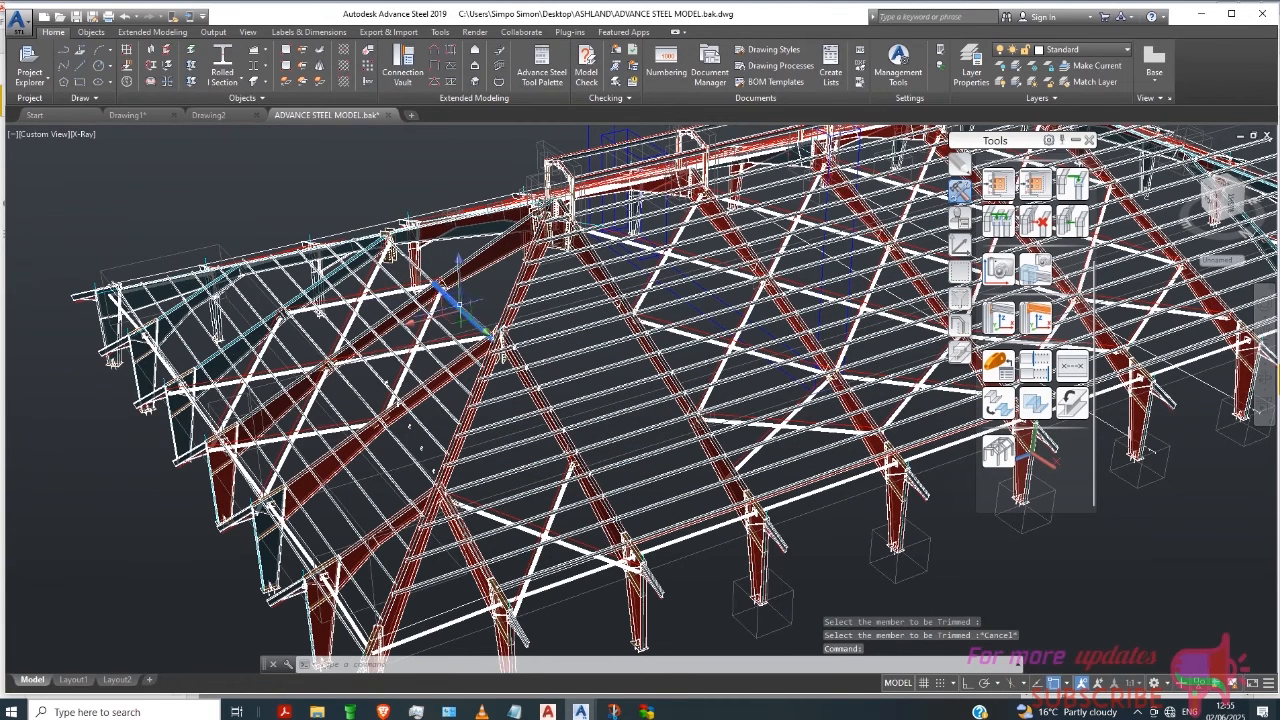
left_click(425, 268)
left_click(422, 274)
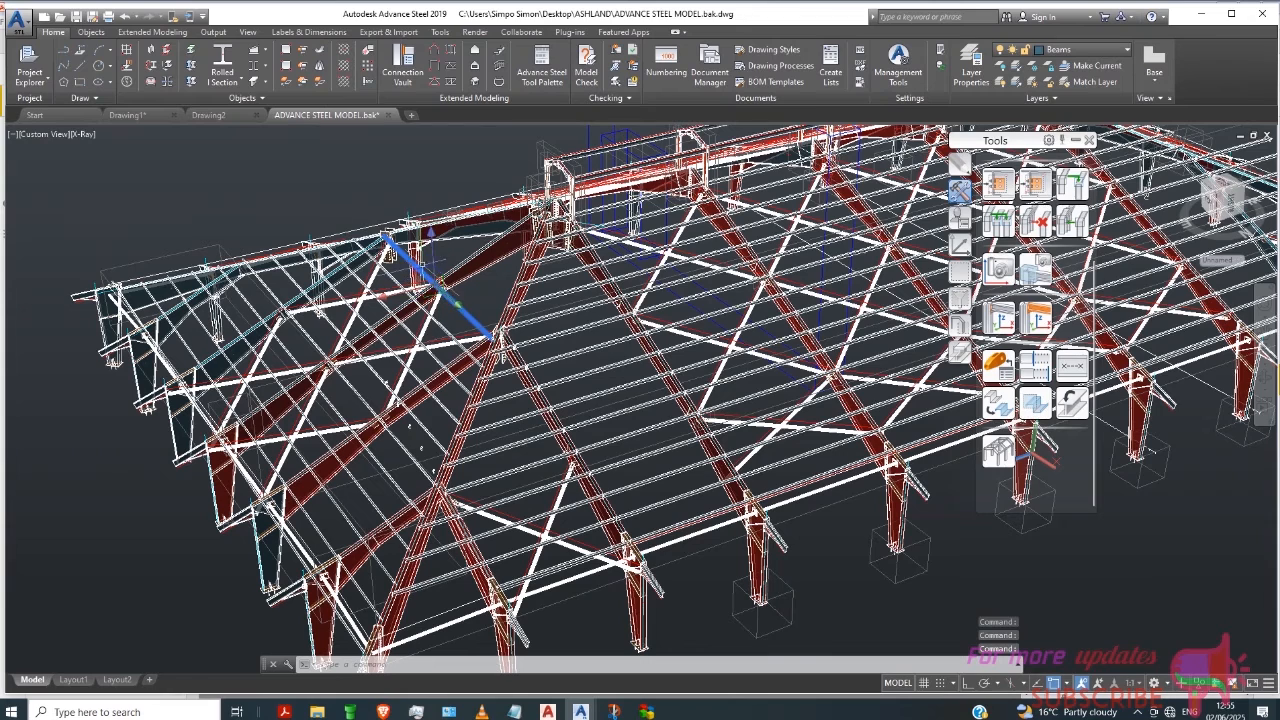
right_click(316, 214)
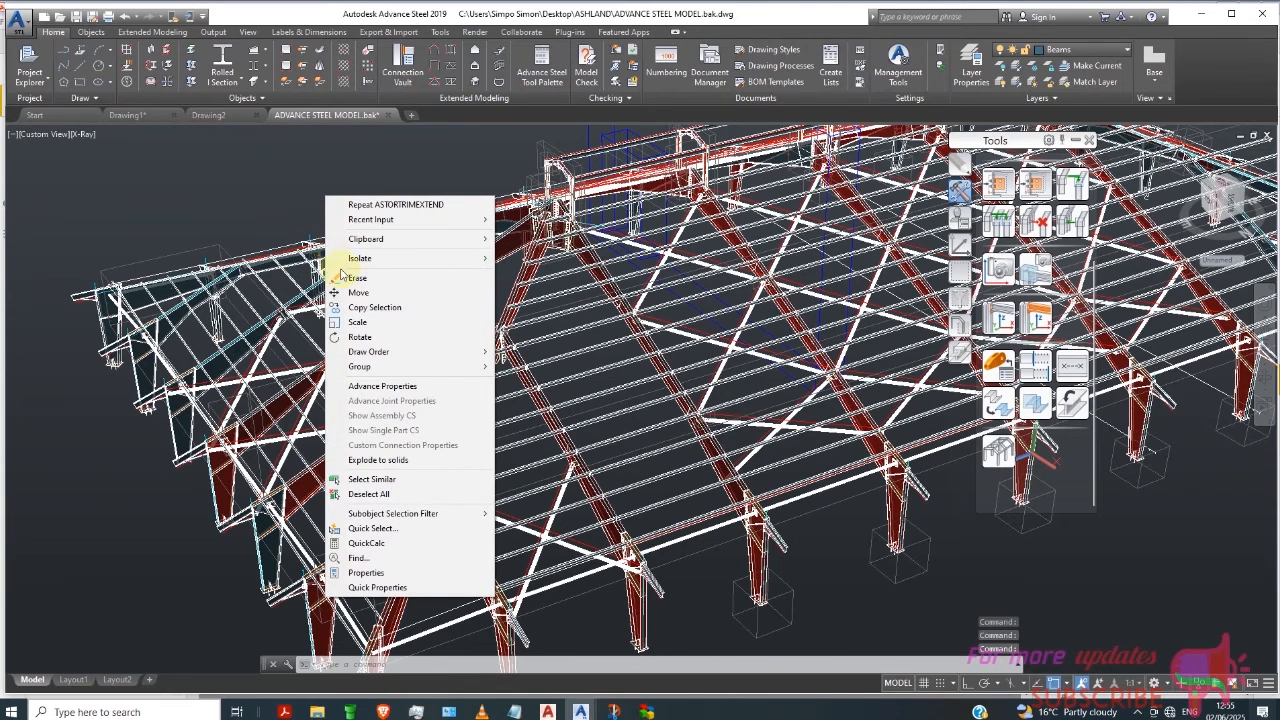
left_click(381, 308)
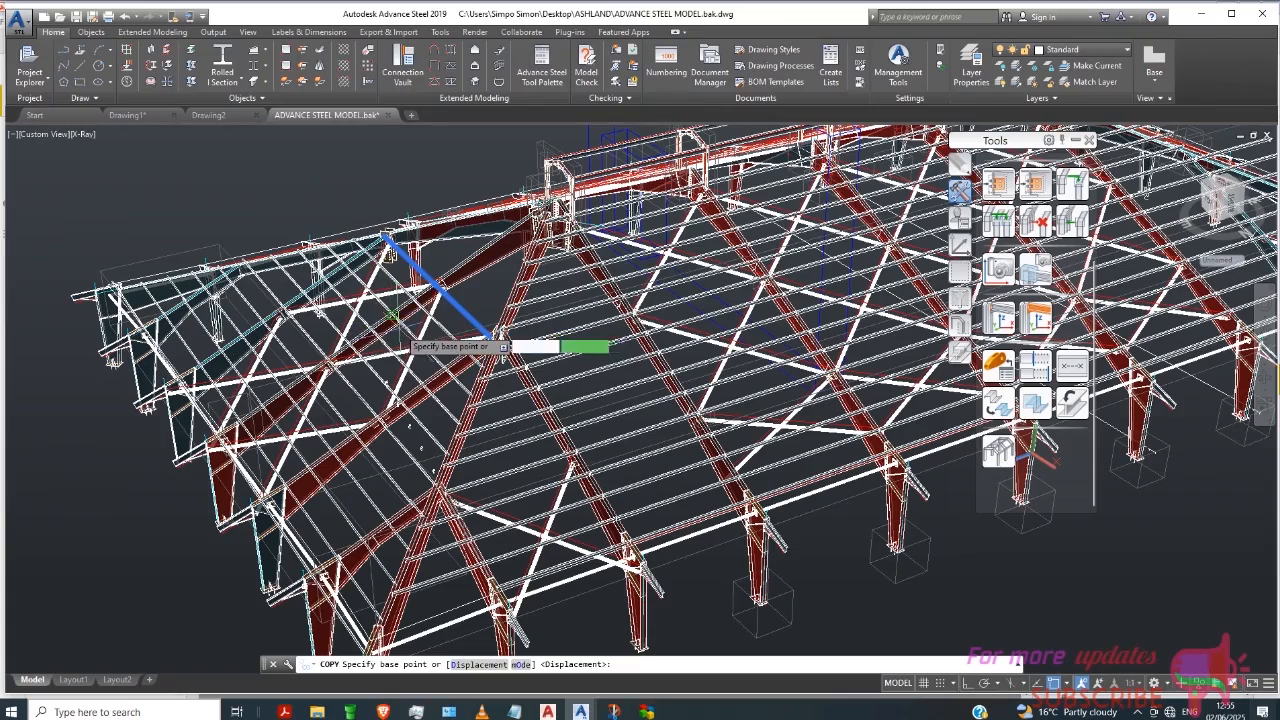
scroll(505, 398, "up", 5)
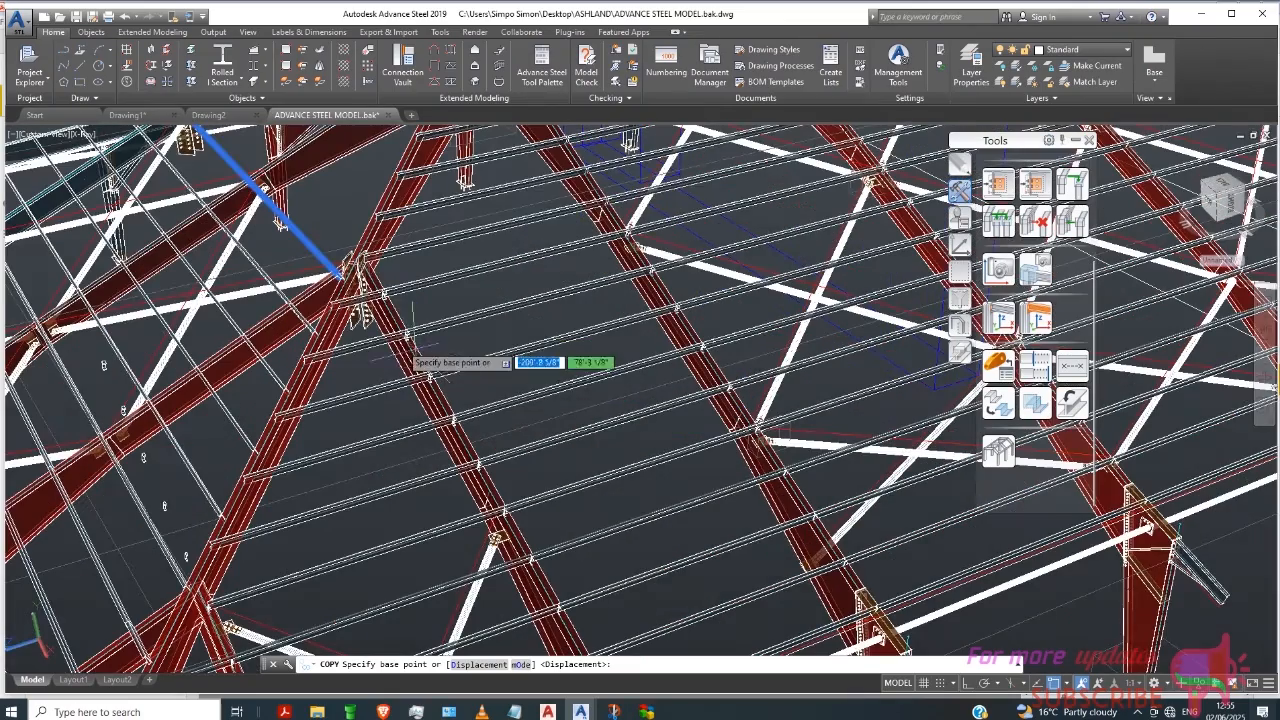
scroll(305, 313, "up", 2)
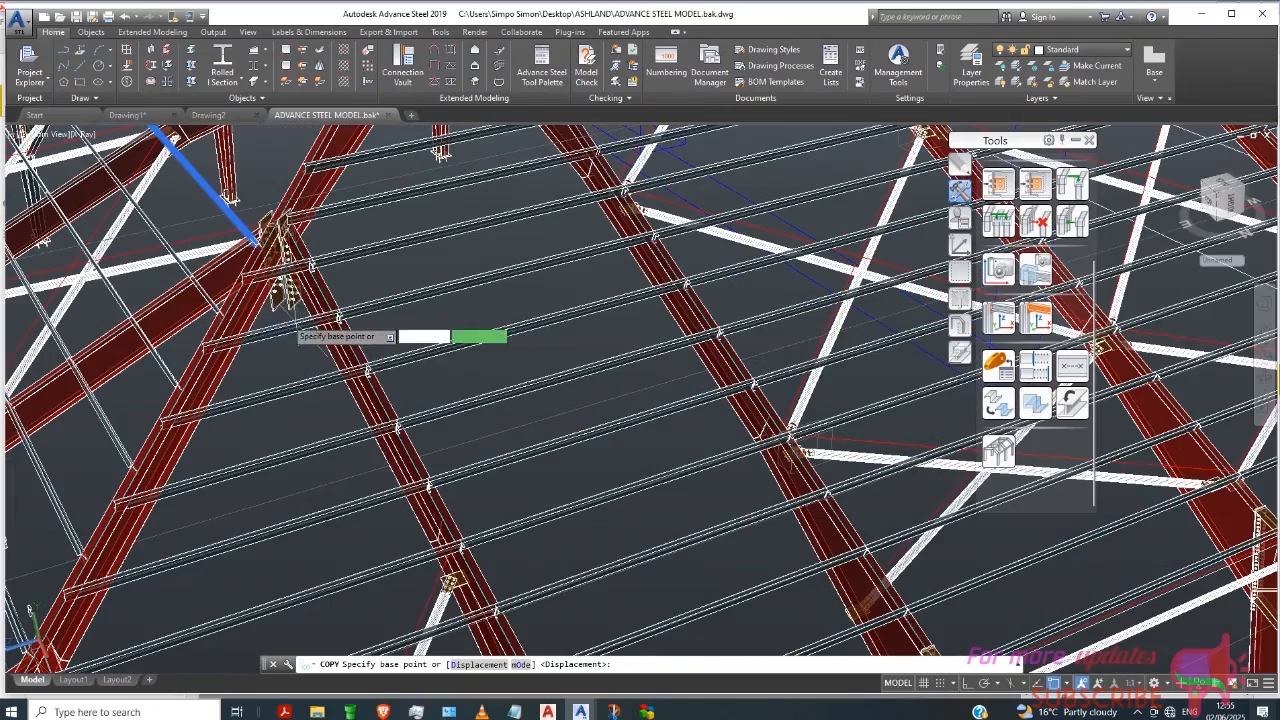
left_click(193, 275)
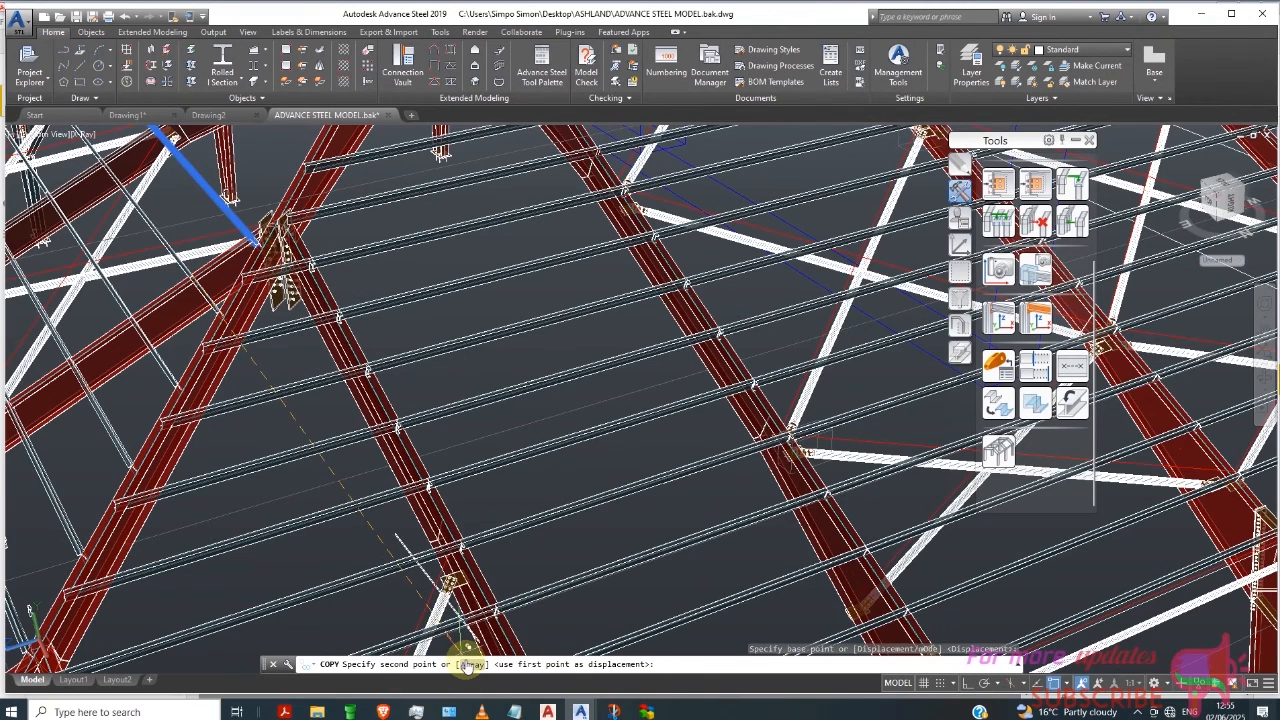
Step: Array the purlin copy as 6 items towards the apex at the existing purlin spacing and end the command
left_click(468, 664)
scroll(400, 400, "down", 1)
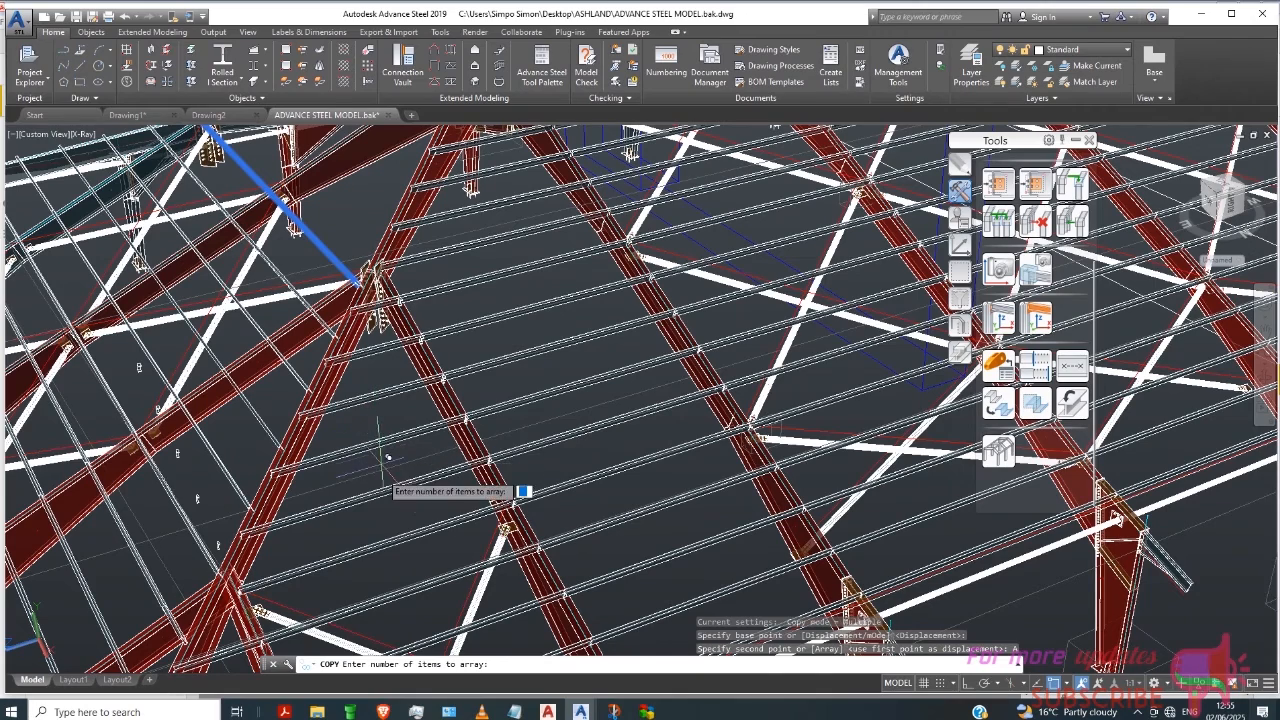
scroll(388, 480, "up", 1)
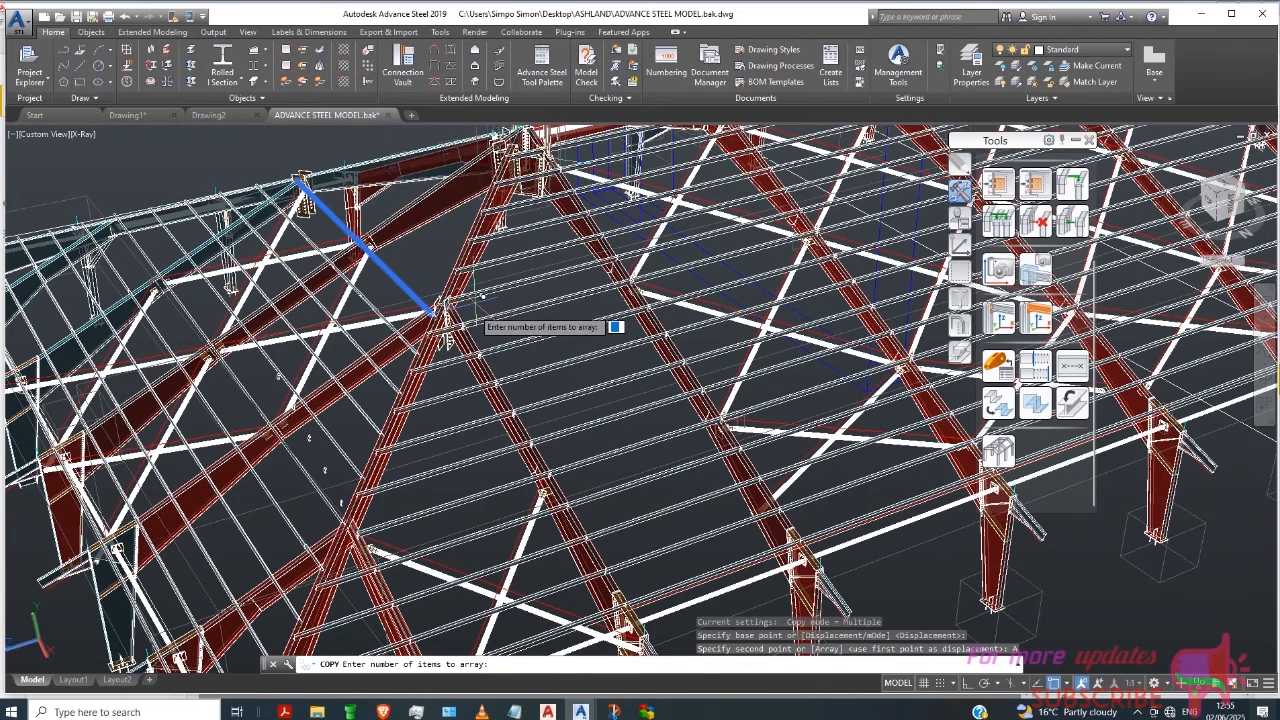
type("6")
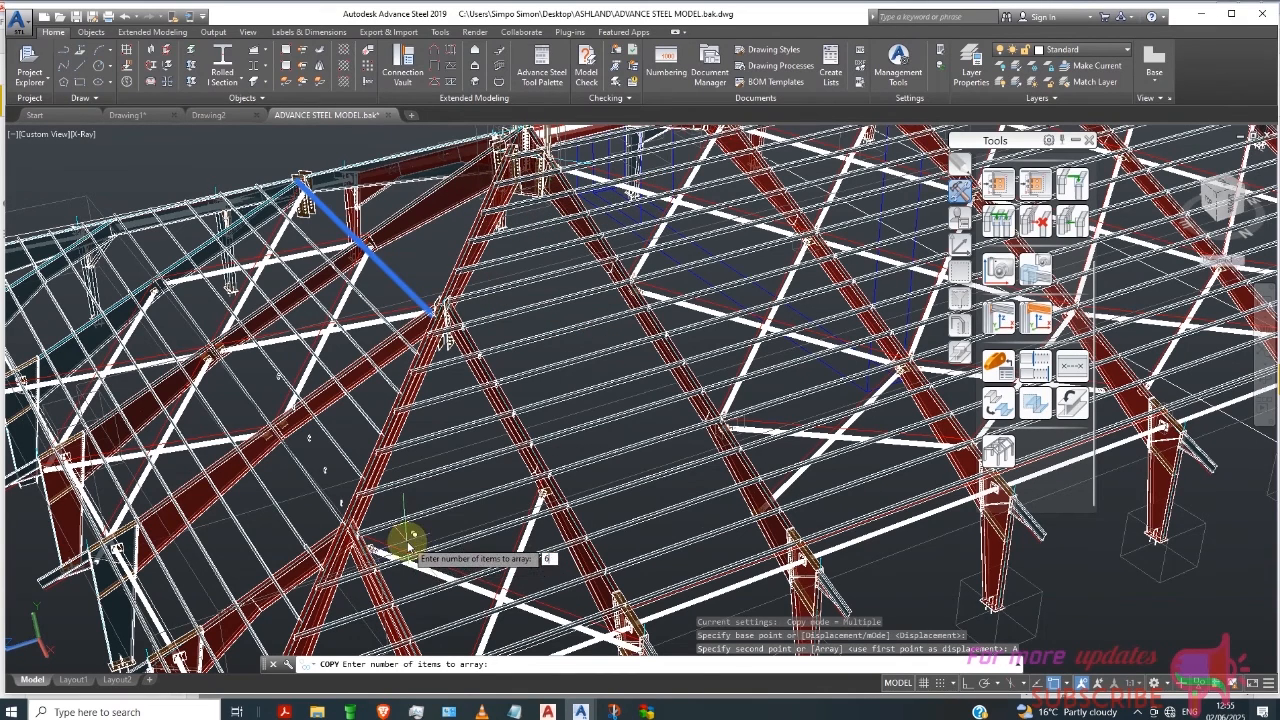
key("Return")
scroll(430, 342, "up", 1)
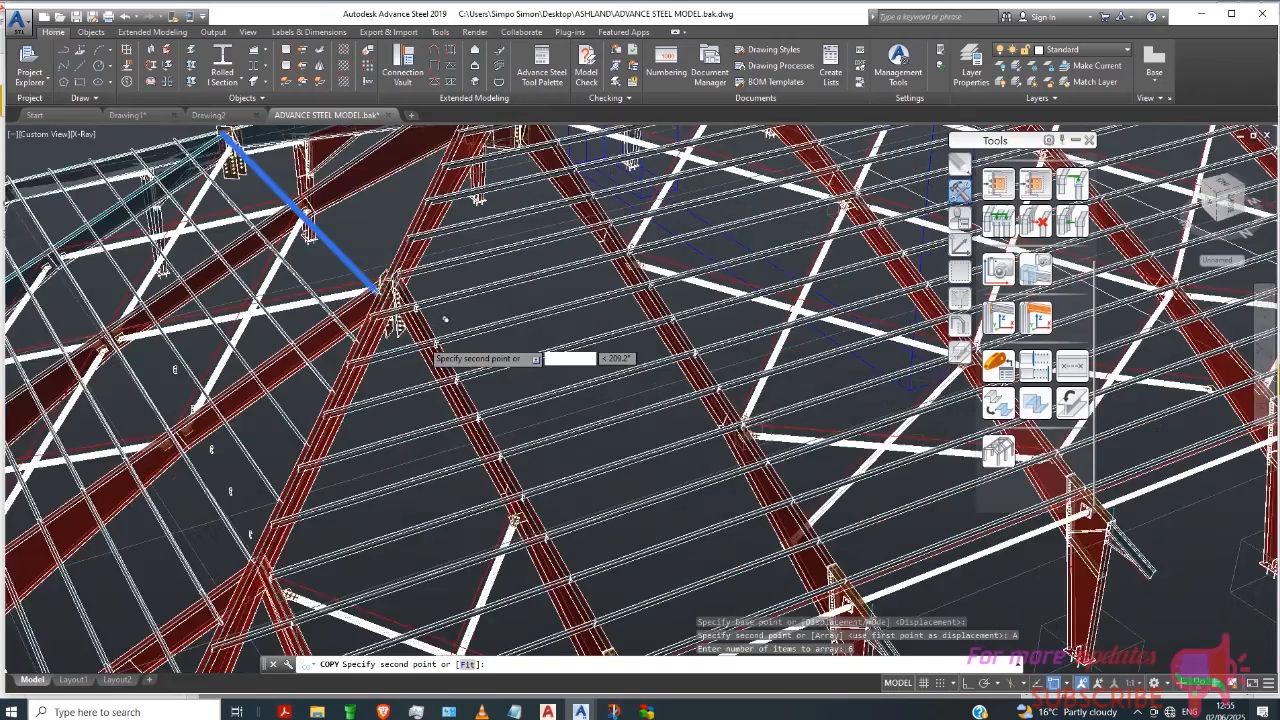
scroll(445, 320, "up", 1)
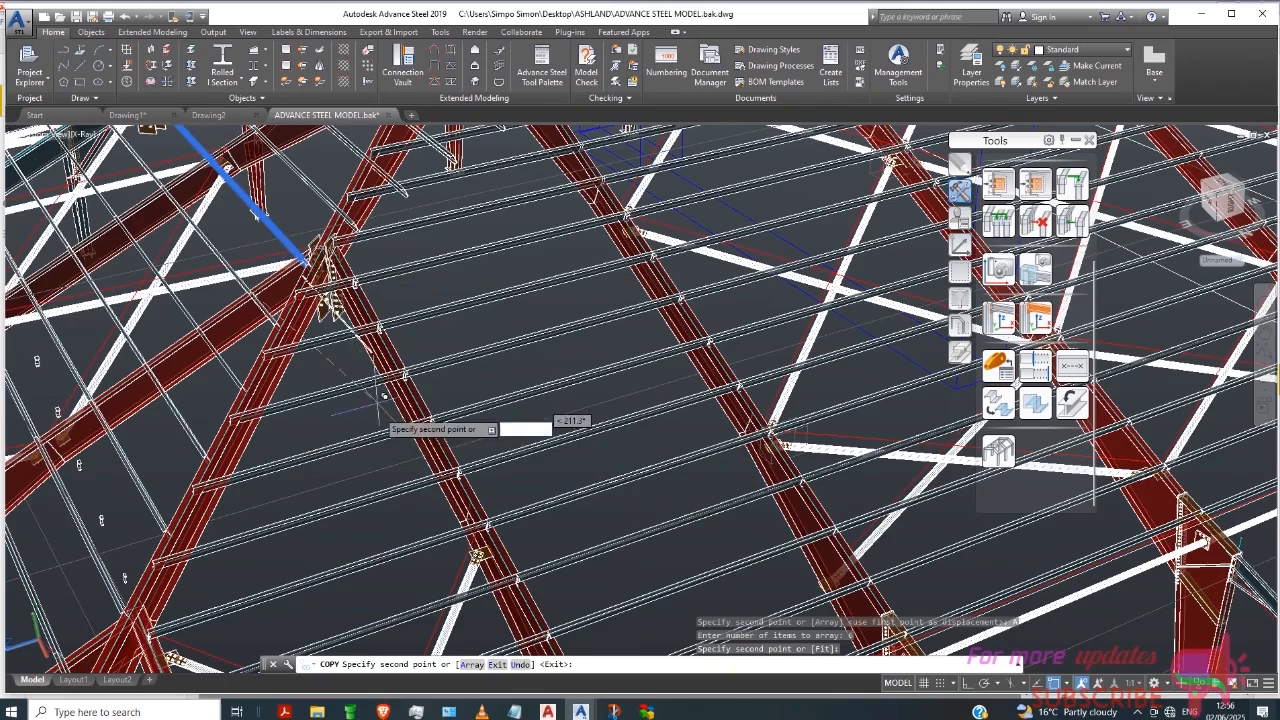
scroll(402, 430, "down", 2)
scroll(393, 480, "down", 2)
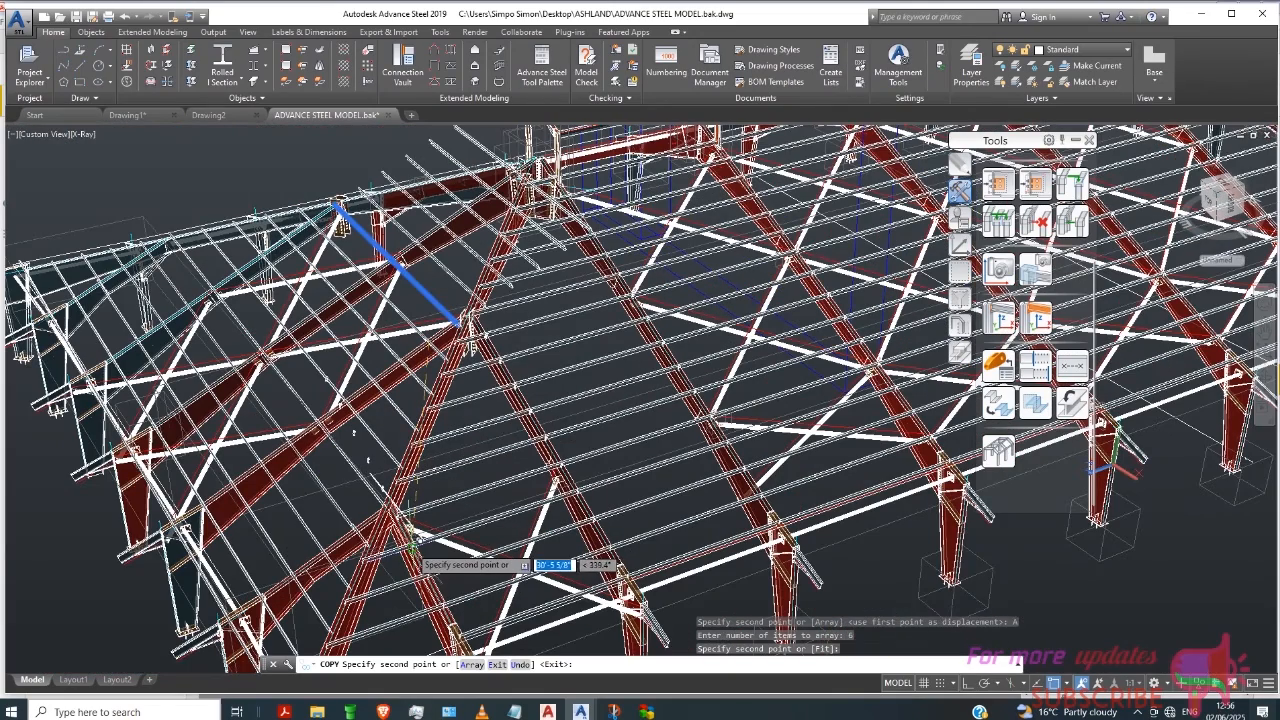
key("Escape")
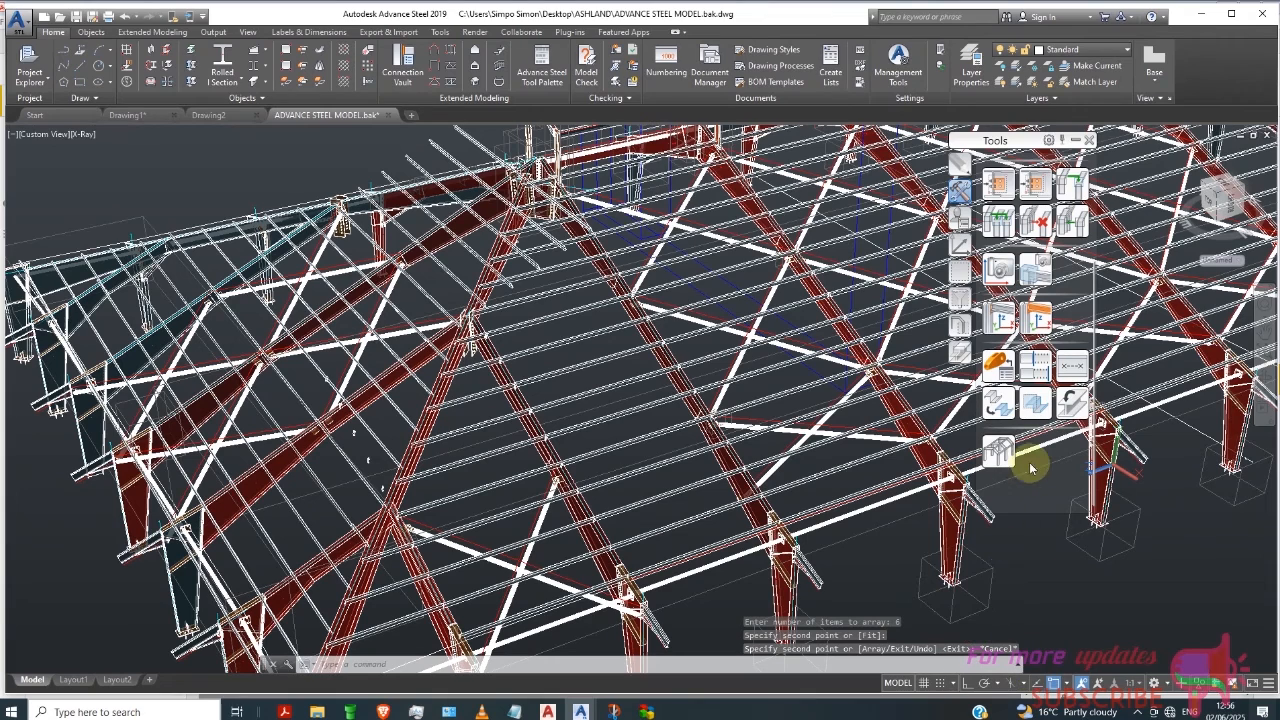
Step: Start a System-option member trim with the near hip rafter and the five newly copied purlins as boundary objects
left_click(1037, 368)
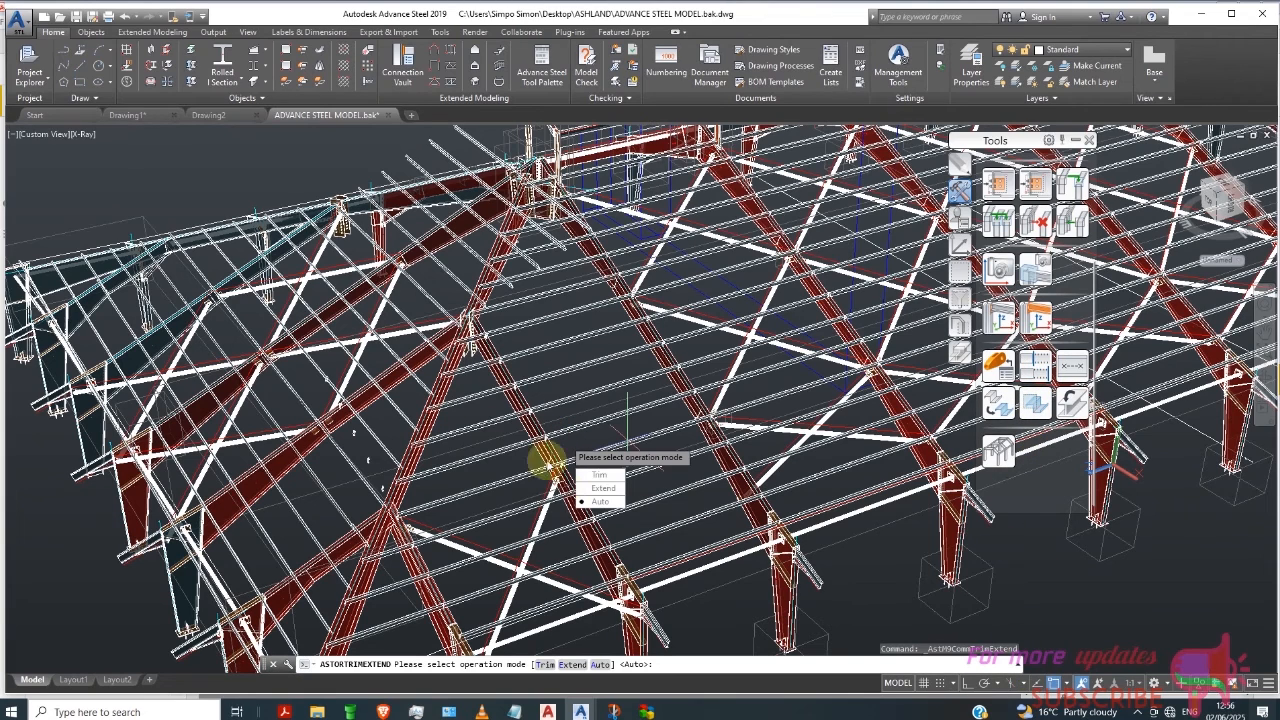
left_click(601, 474)
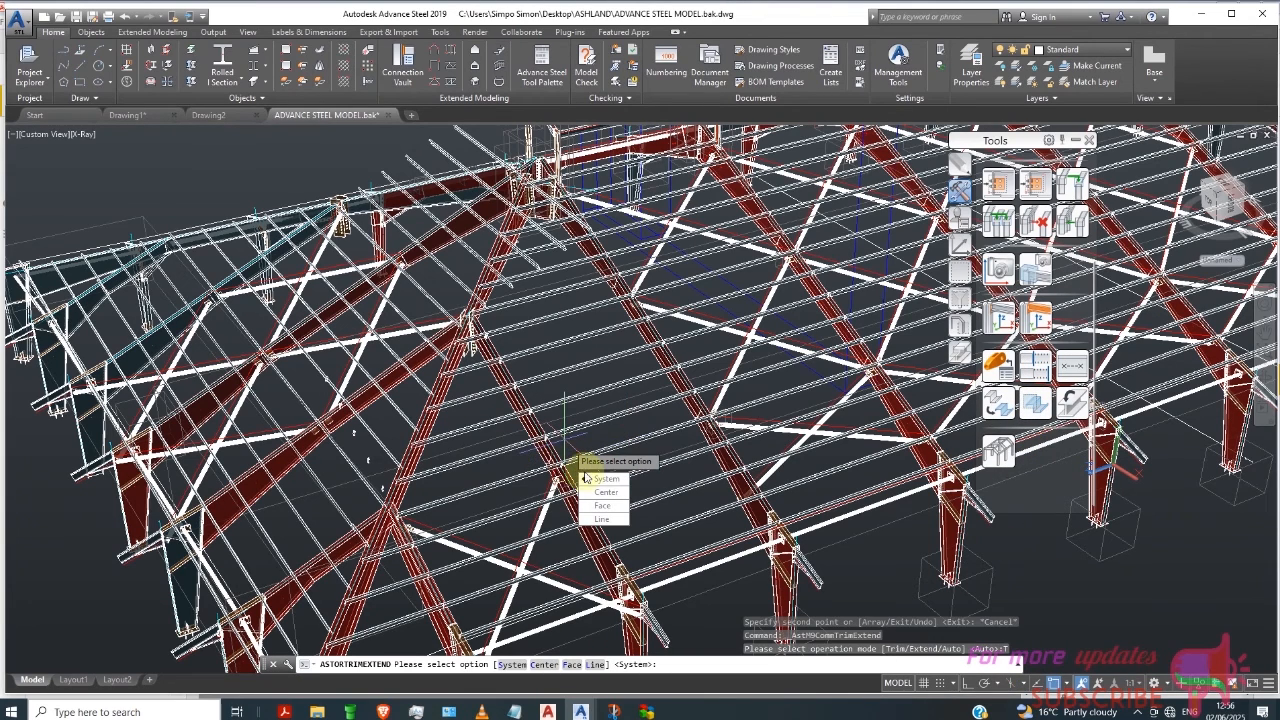
left_click(592, 480)
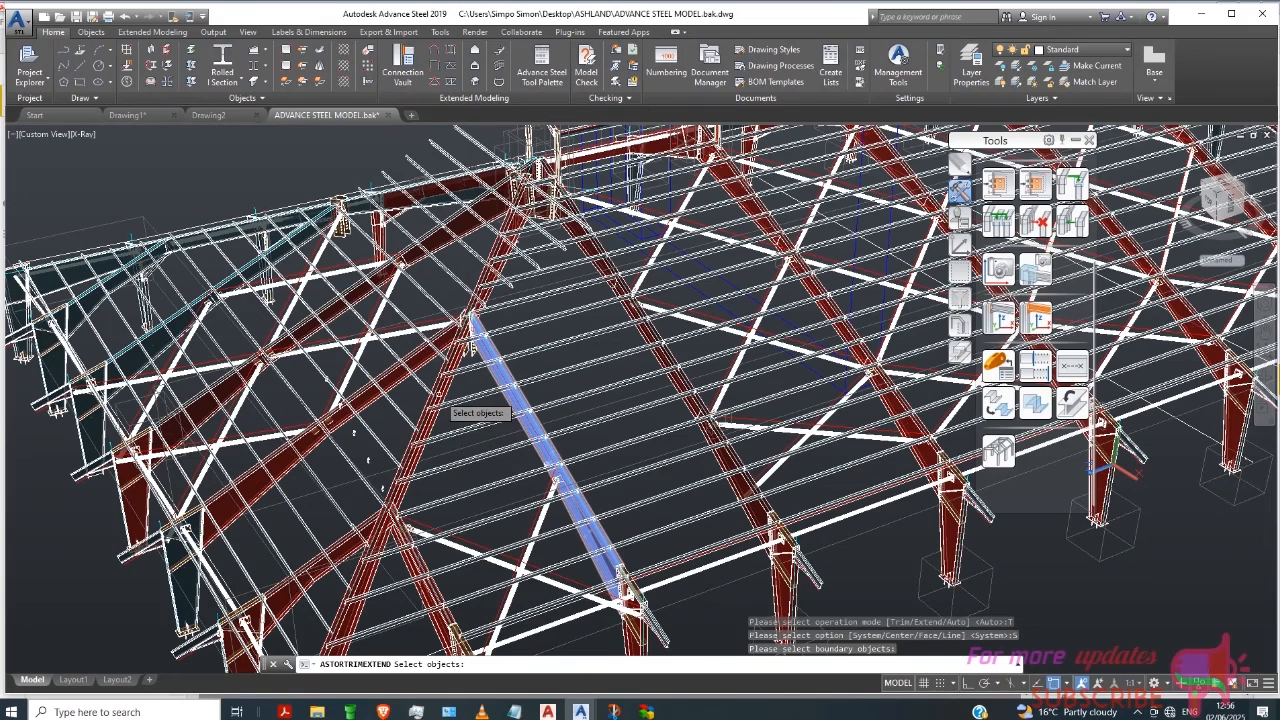
left_click(440, 395)
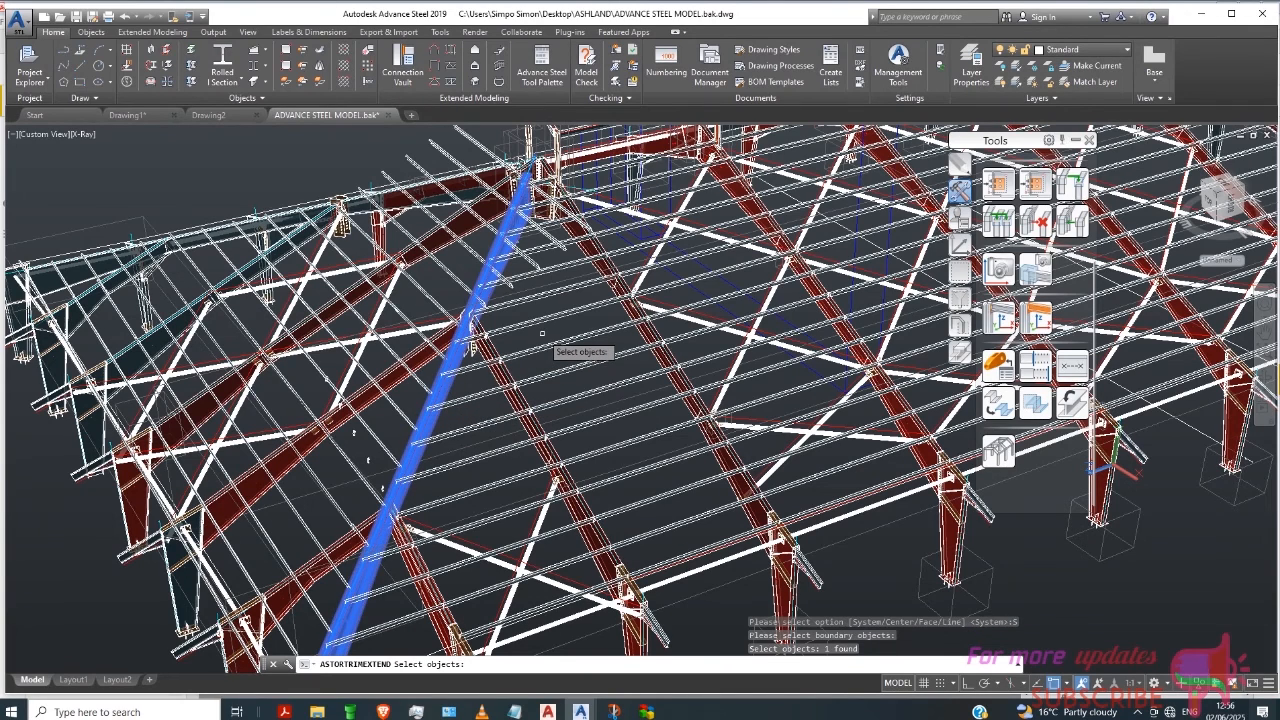
left_click(474, 315)
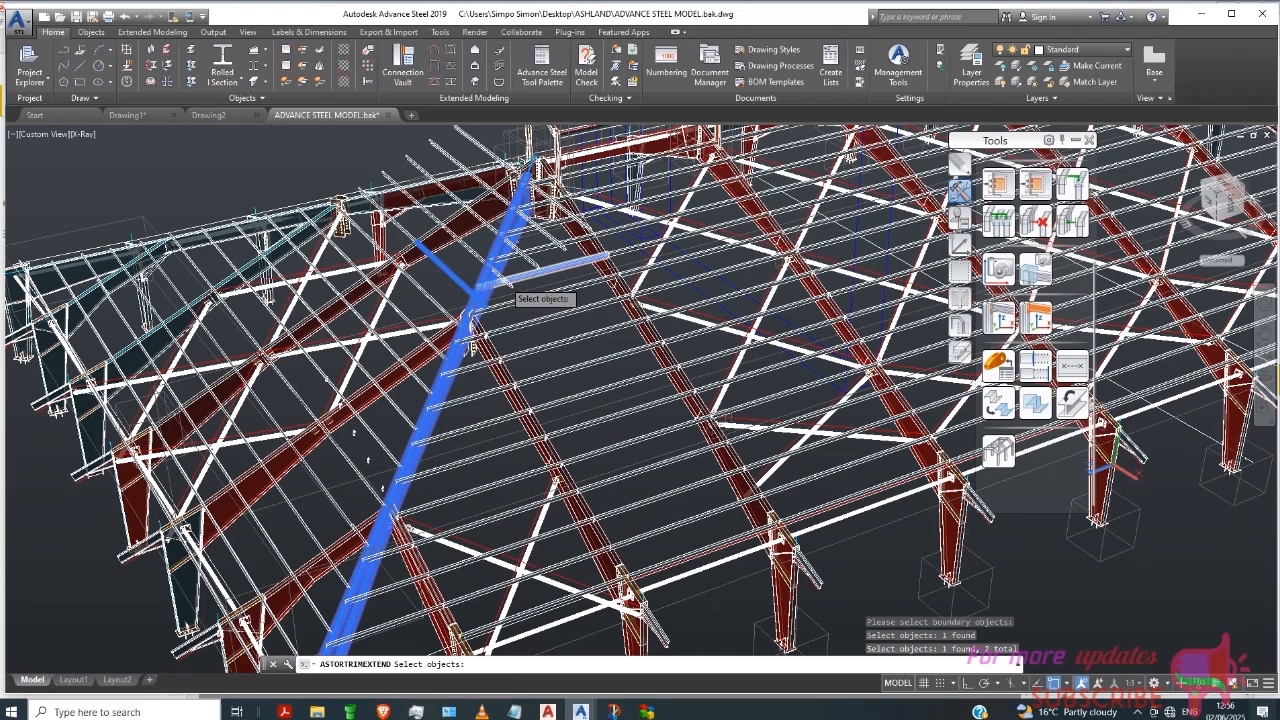
left_click(524, 262)
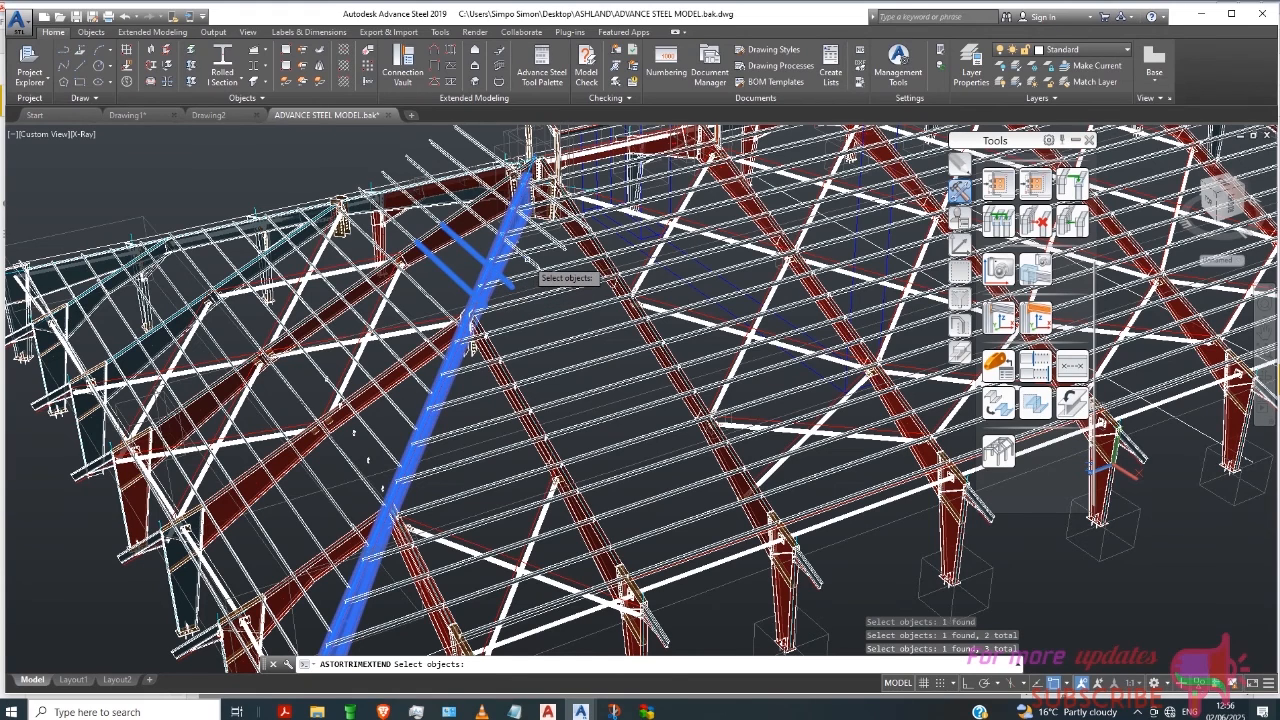
left_click(560, 246)
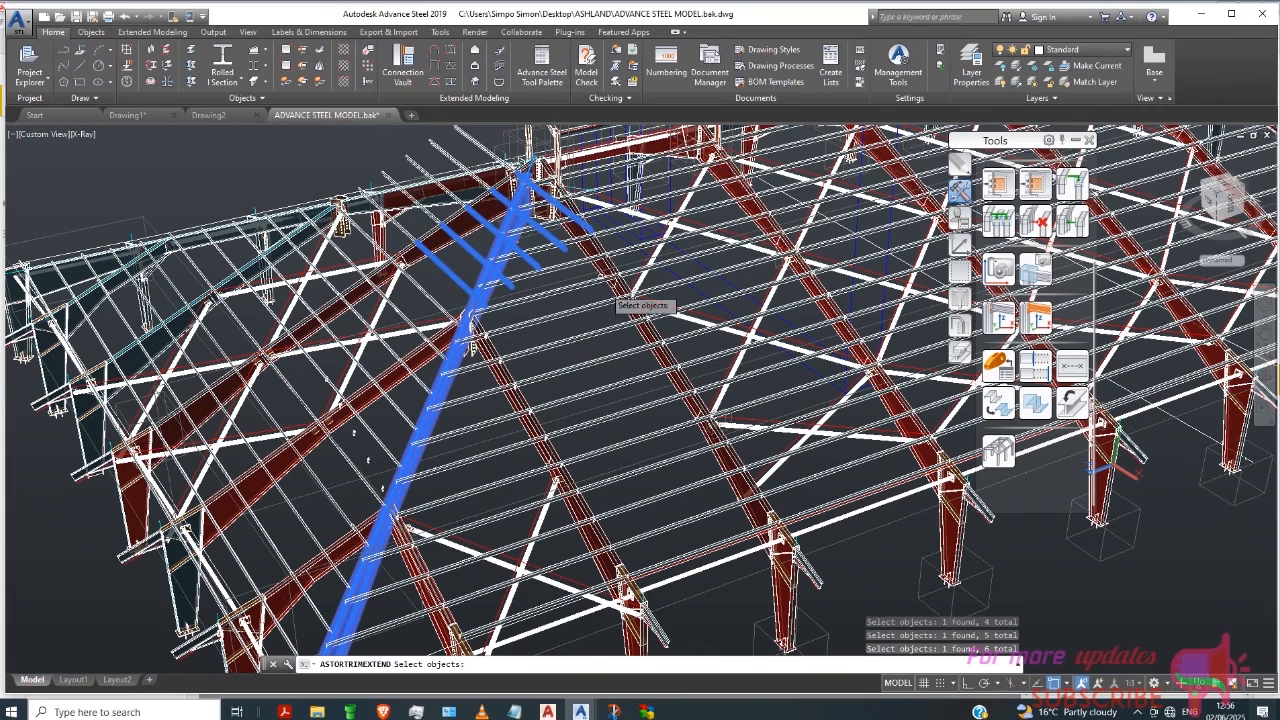
key("Return")
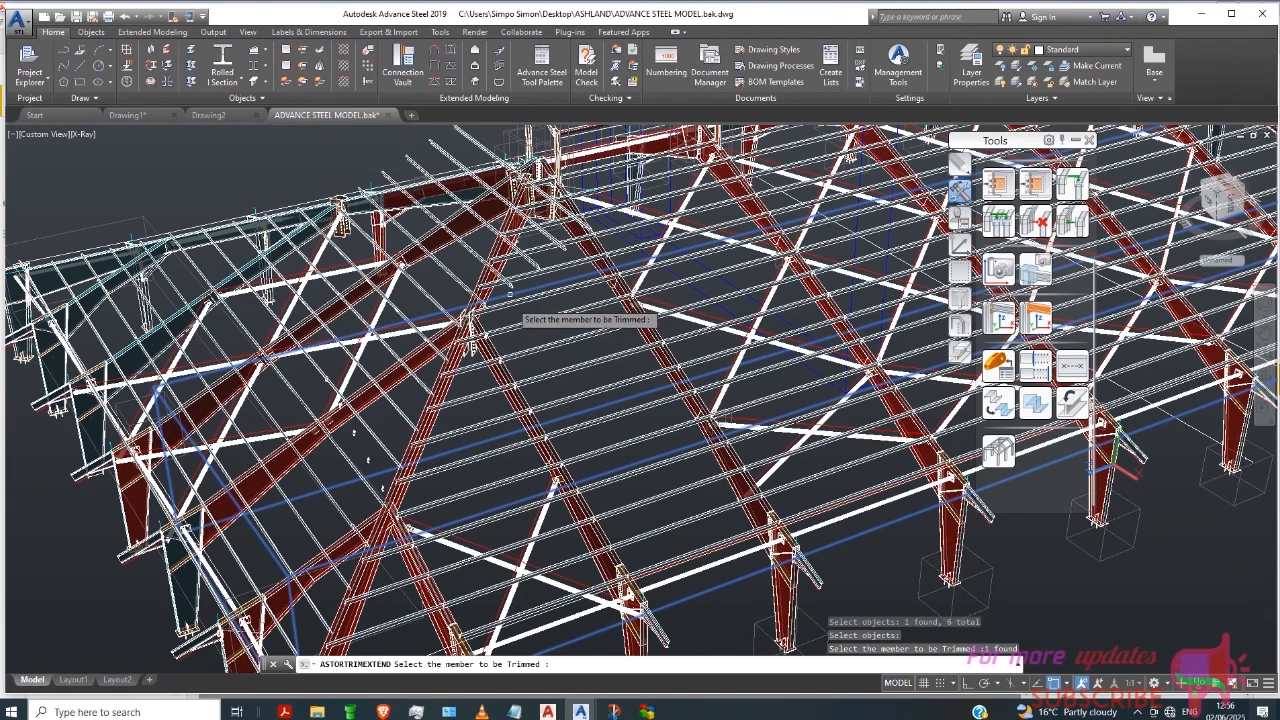
Step: Trim the overhanging ends of the five new upper purlins back to the hip rafter and end the command
left_click(503, 297)
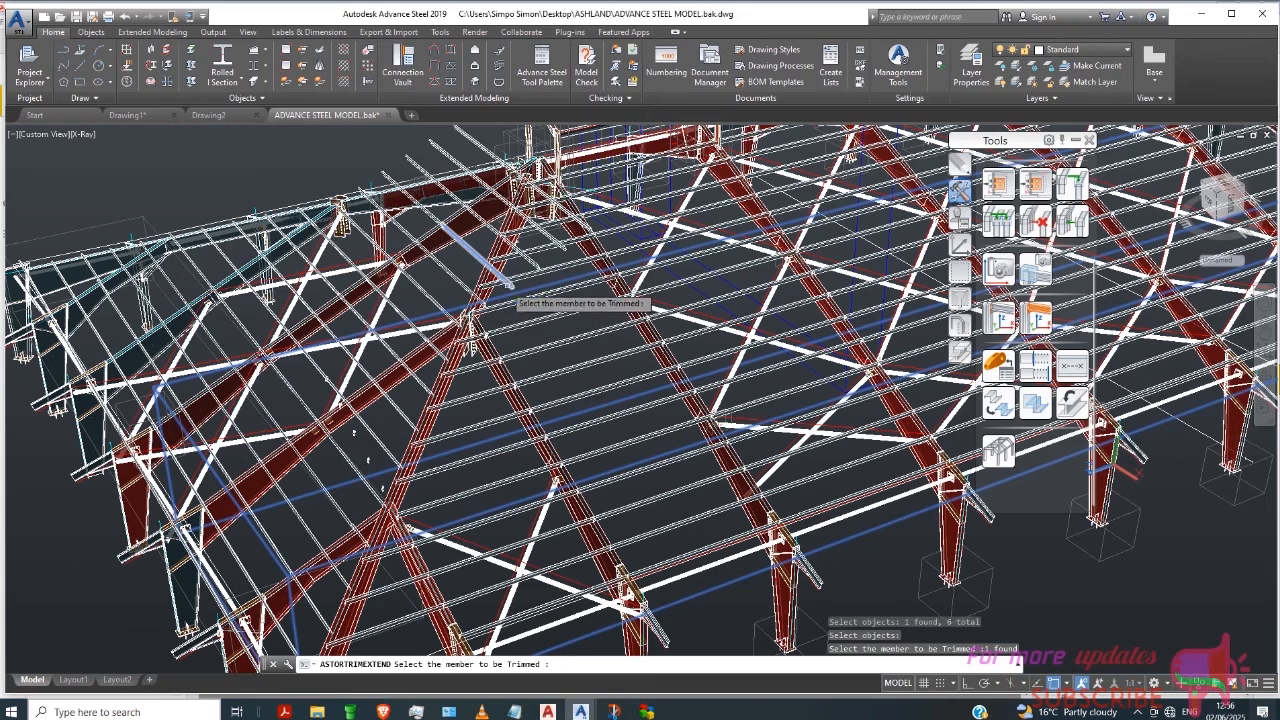
left_click(478, 296)
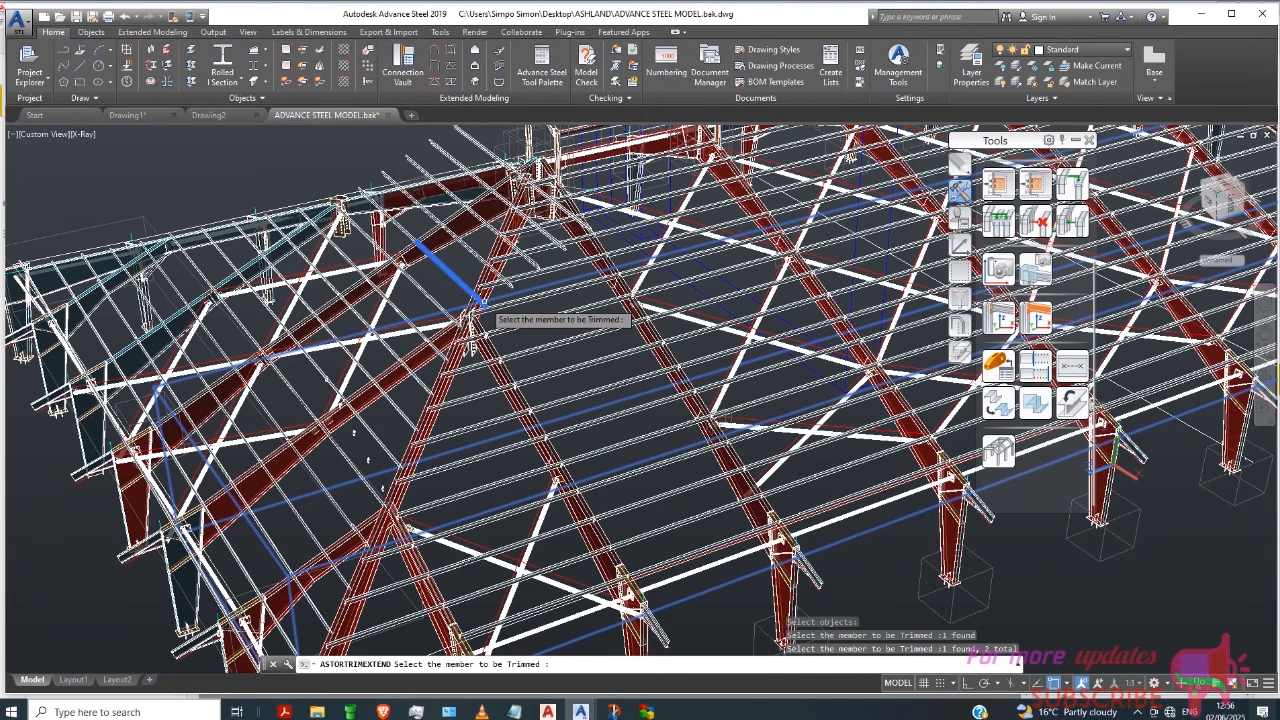
left_click(511, 289)
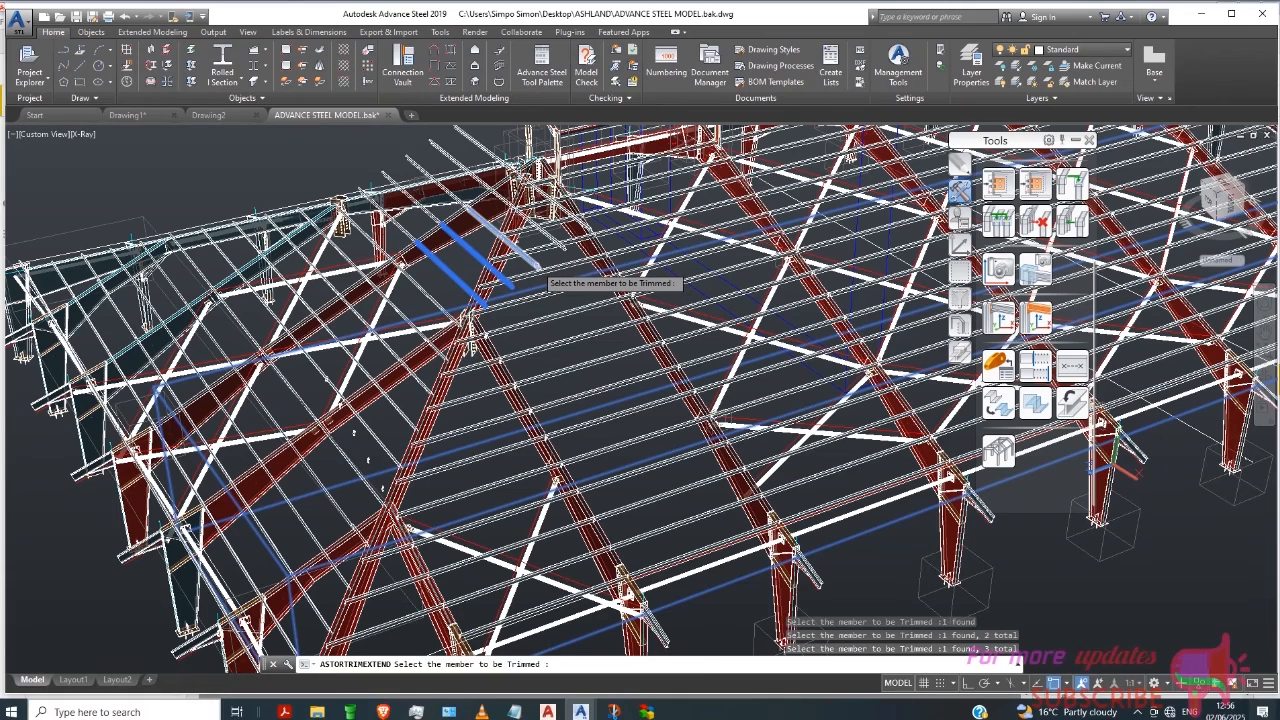
left_click(538, 266)
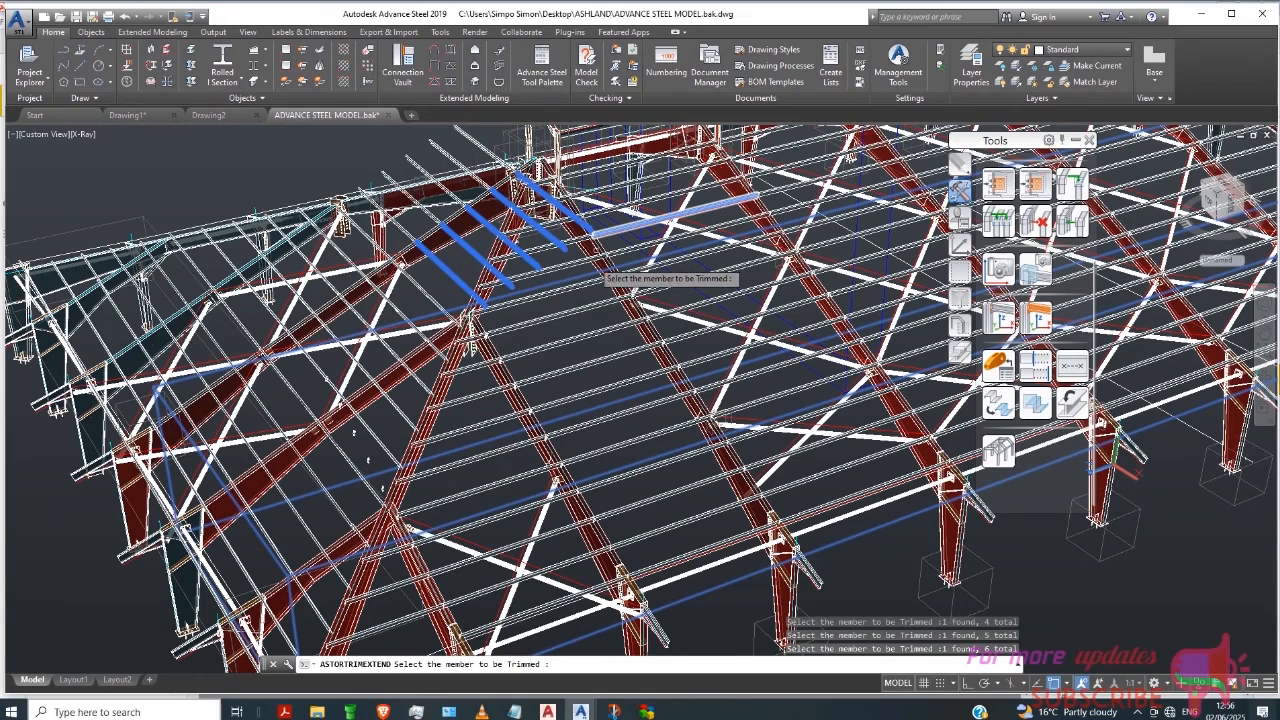
key("Return")
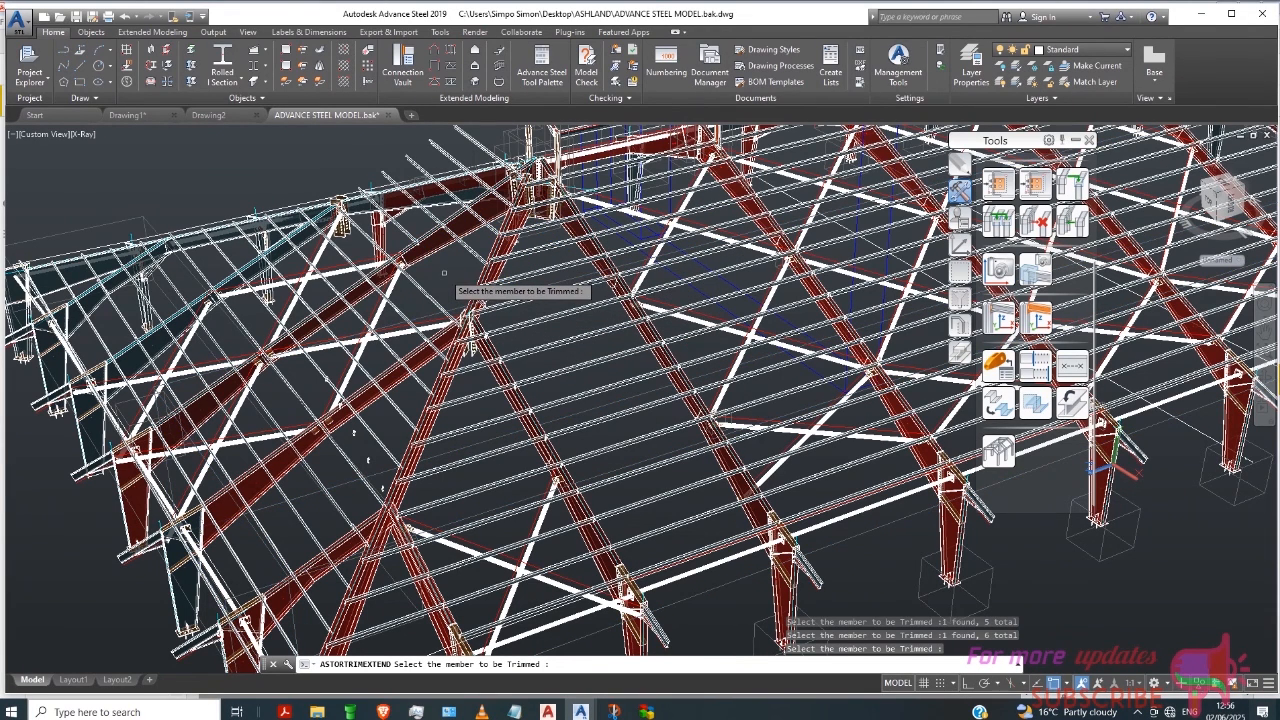
key("Escape")
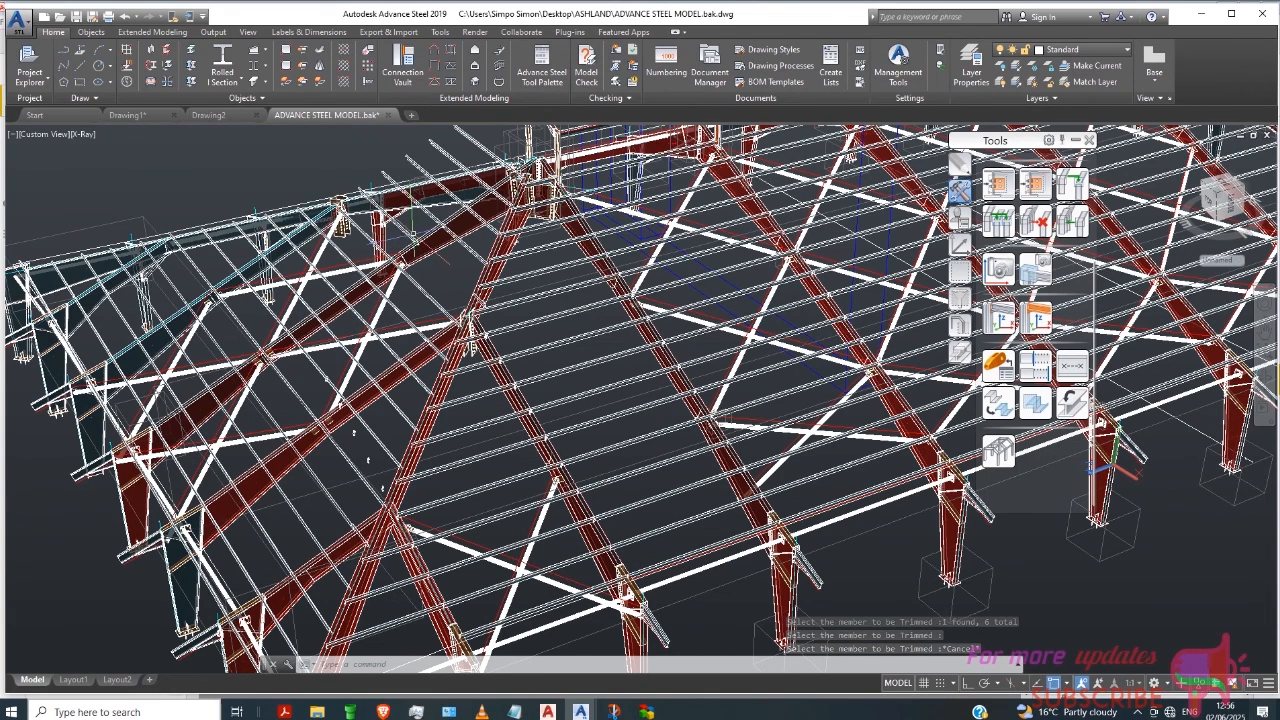
left_click(414, 236)
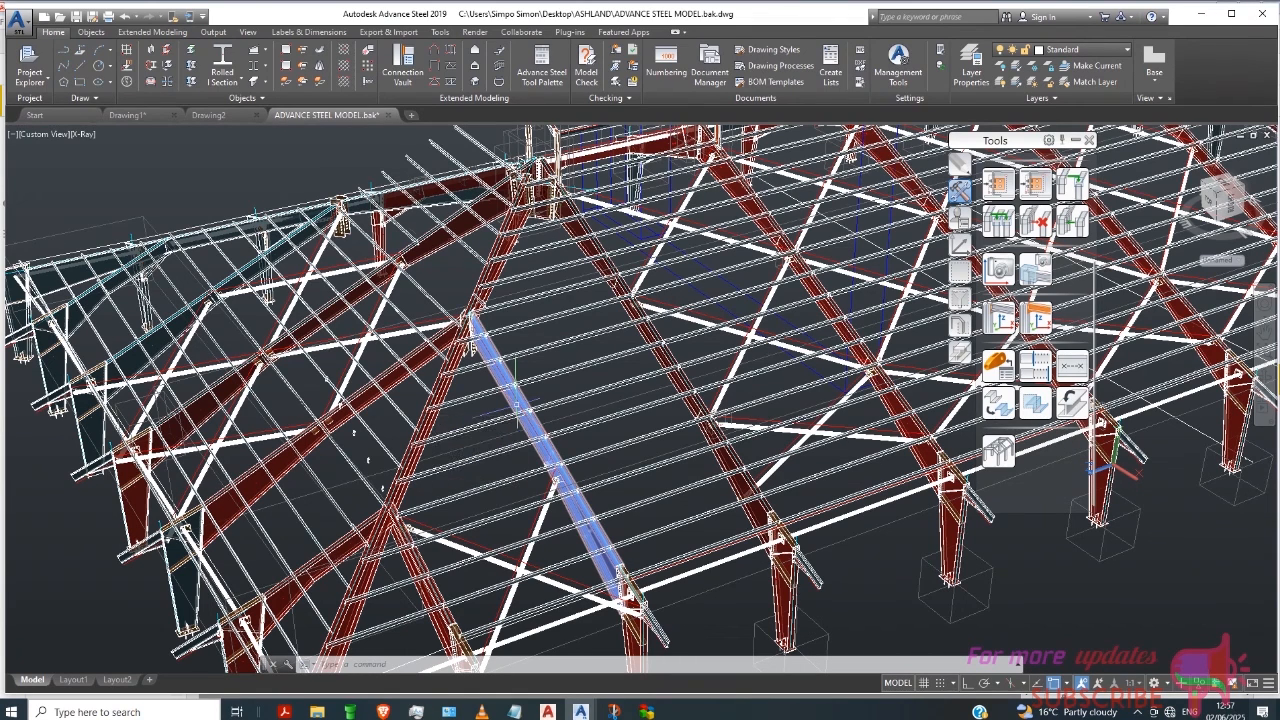
left_click(1137, 712)
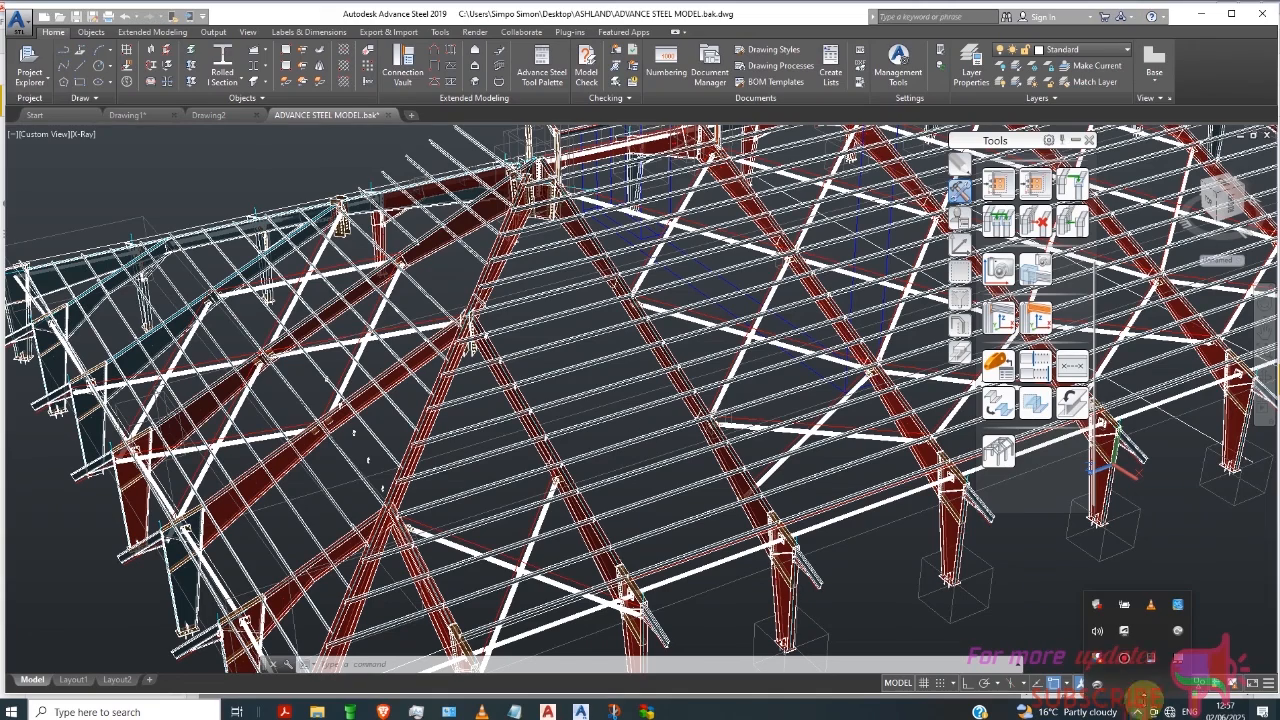
left_click(1124, 658)
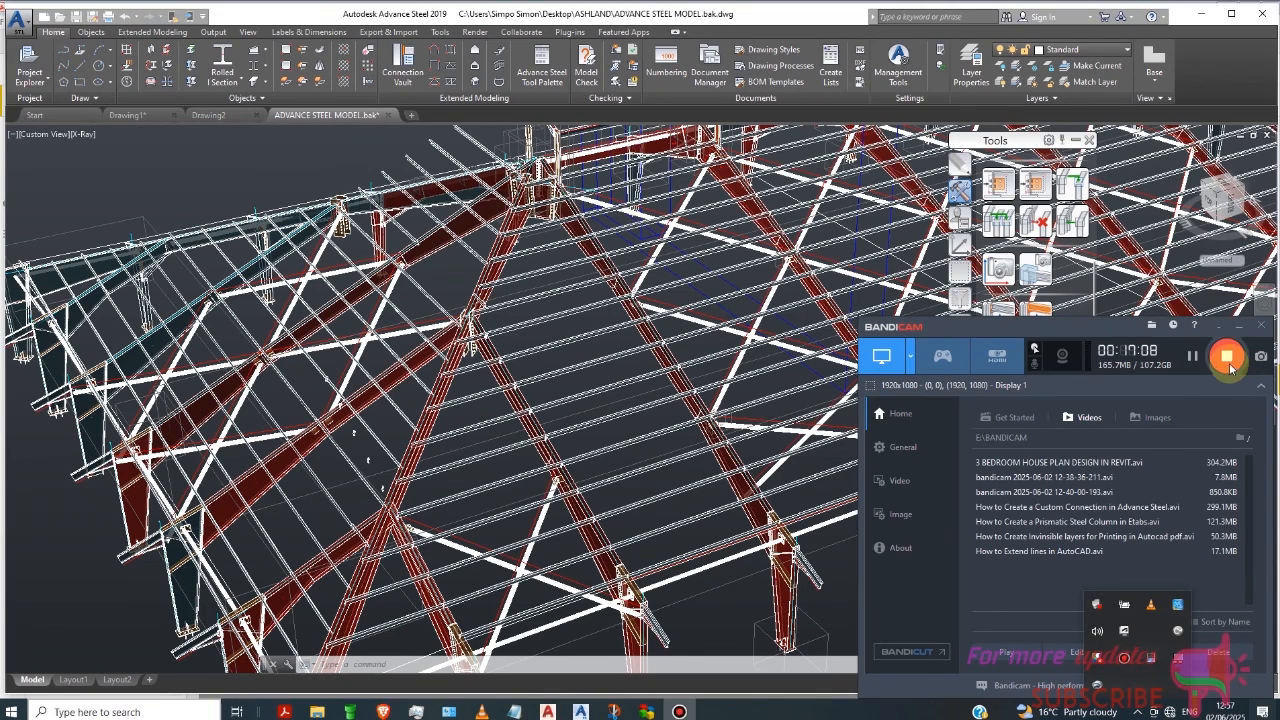